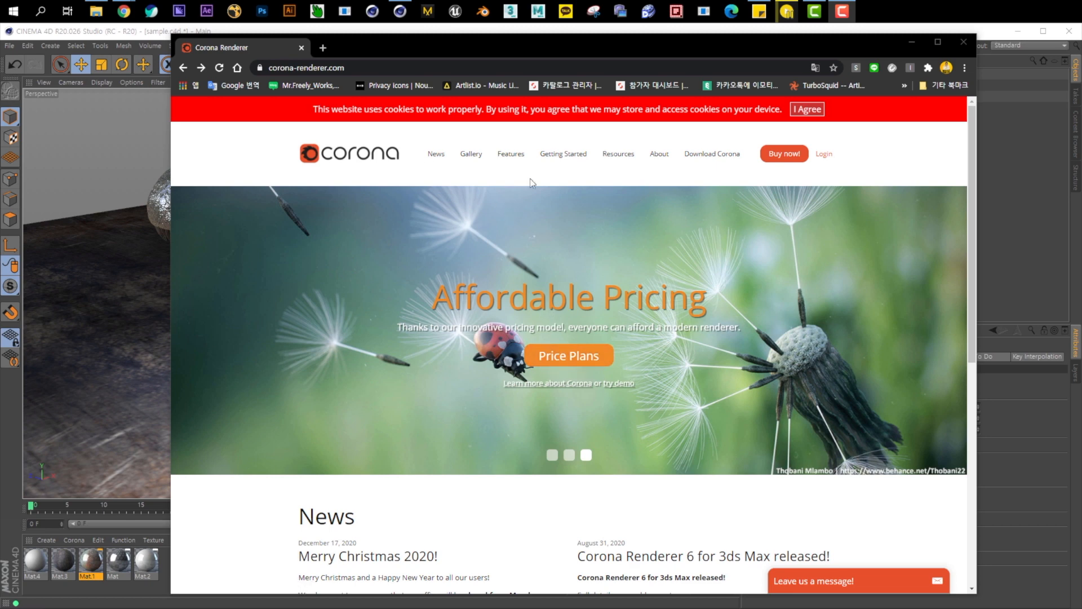
Open the Corona Renderer website's Gallery page and look through the showcased interior, exterior, product and vehicle renders.
left_click(472, 154)
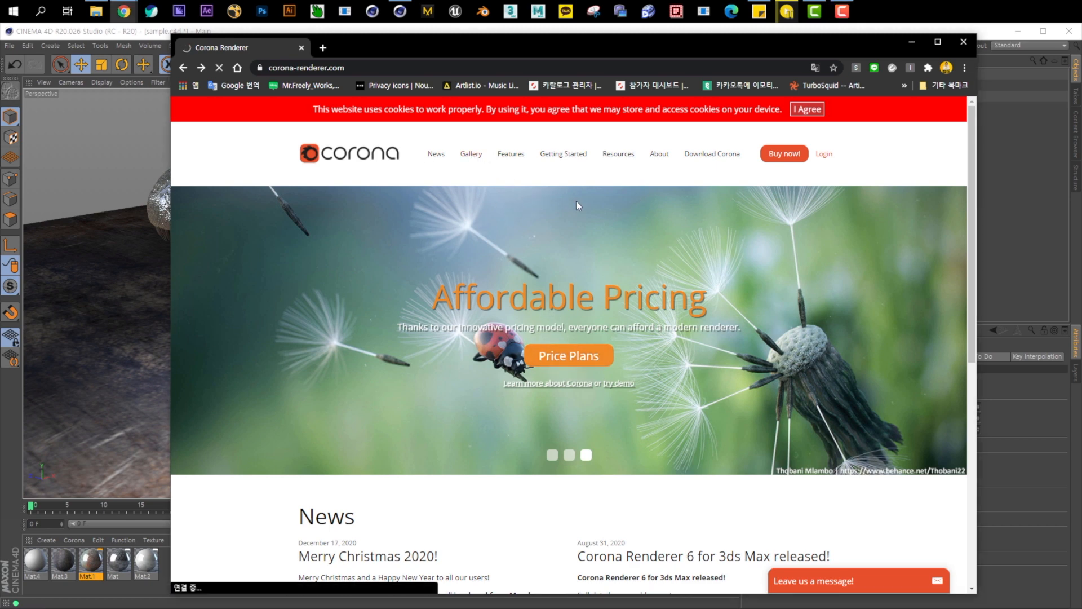
scroll(835, 357, "down", 4)
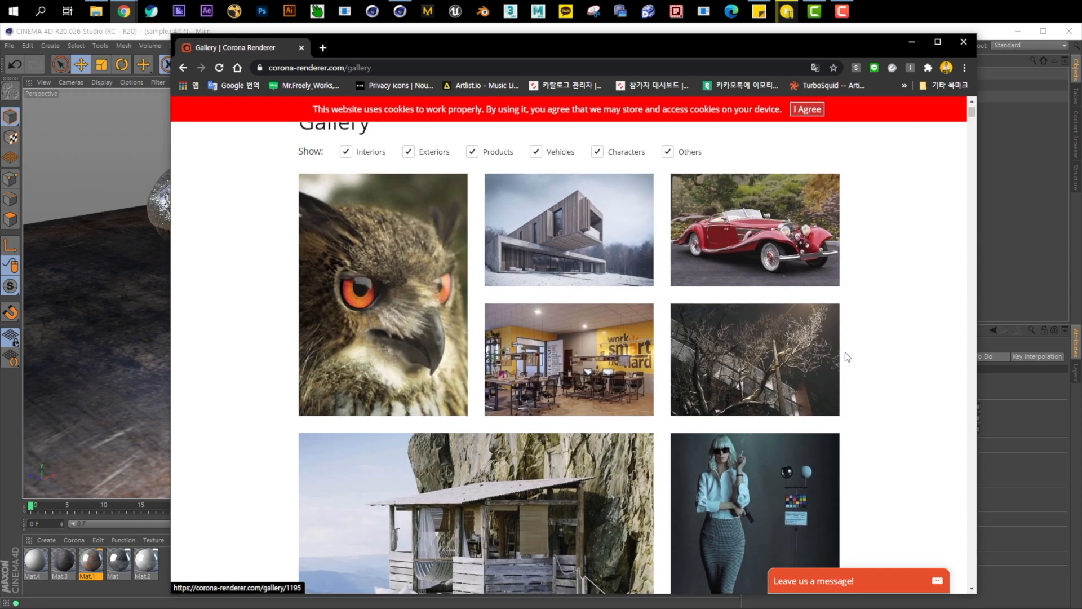
scroll(865, 370, "down", 10)
scroll(864, 370, "down", 8)
scroll(912, 246, "down", 12)
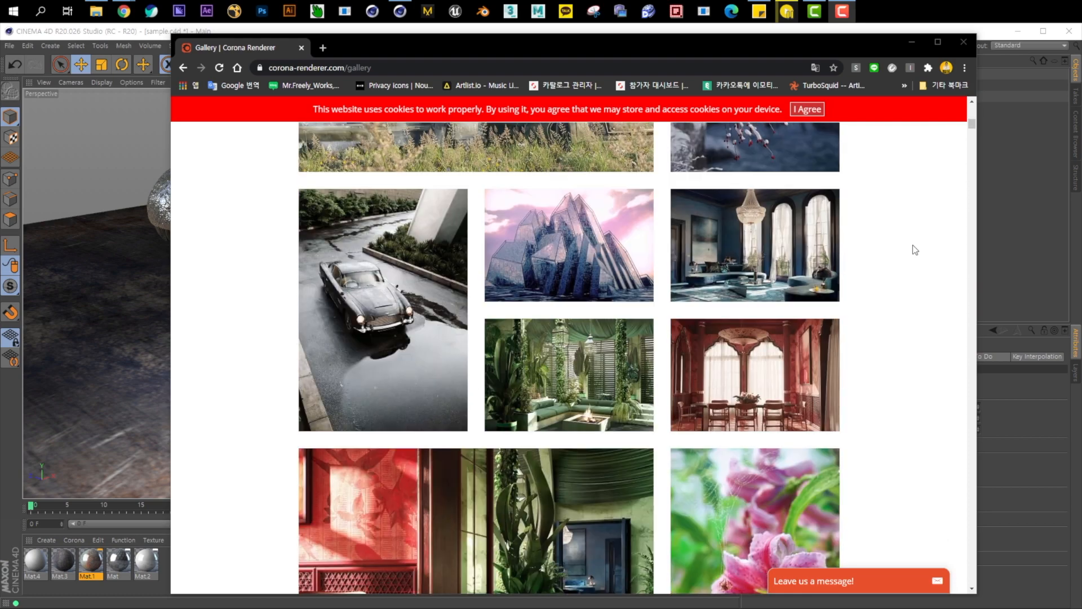
scroll(897, 257, "down", 7)
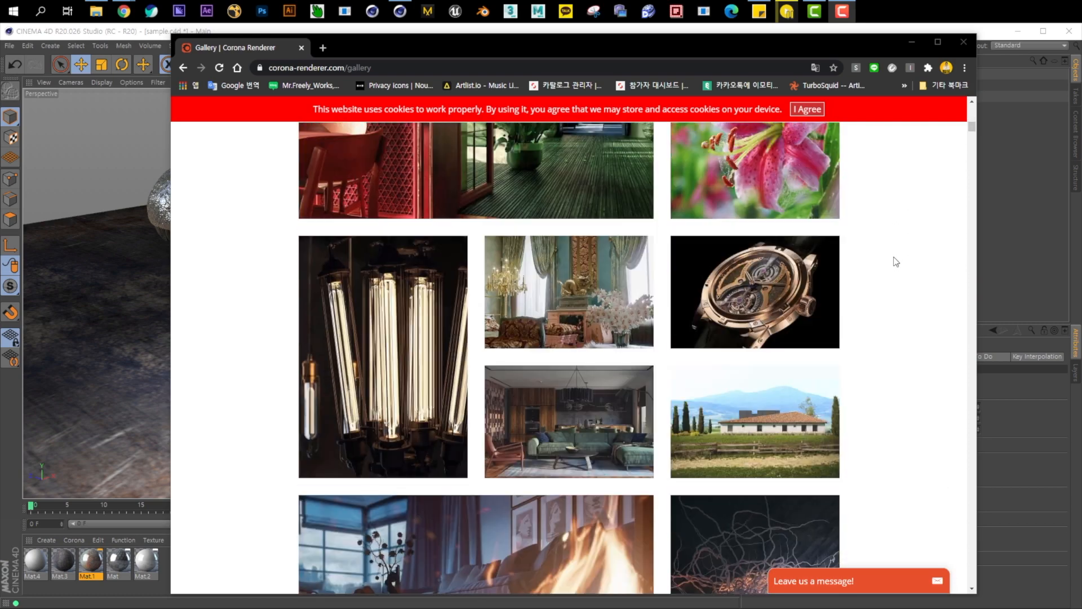
scroll(890, 263, "down", 8)
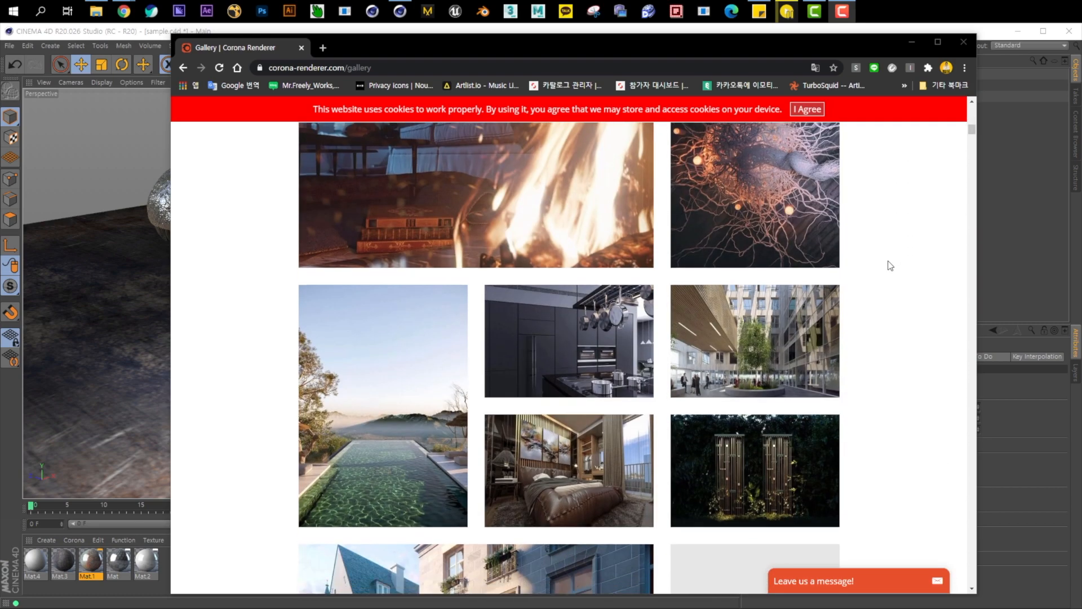
scroll(889, 264, "up", 15)
scroll(891, 265, "up", 3)
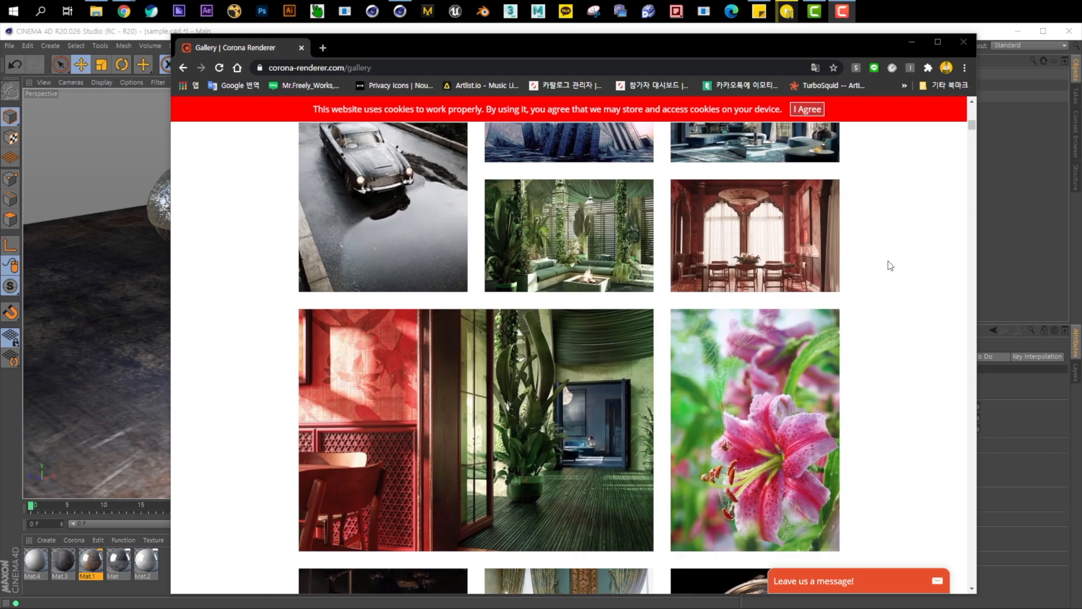
scroll(890, 265, "up", 12)
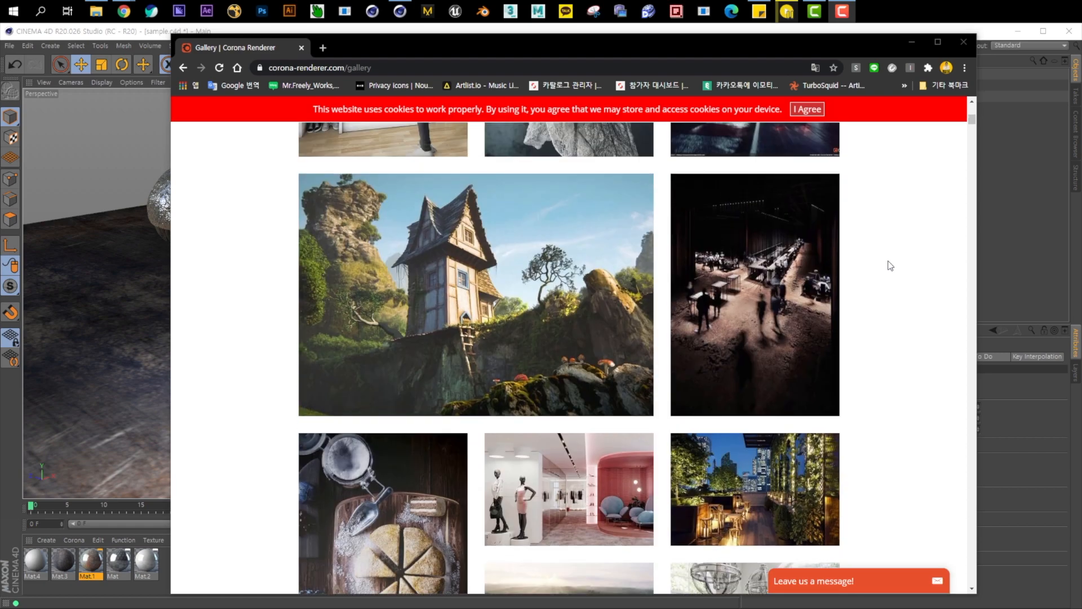
scroll(890, 265, "up", 3)
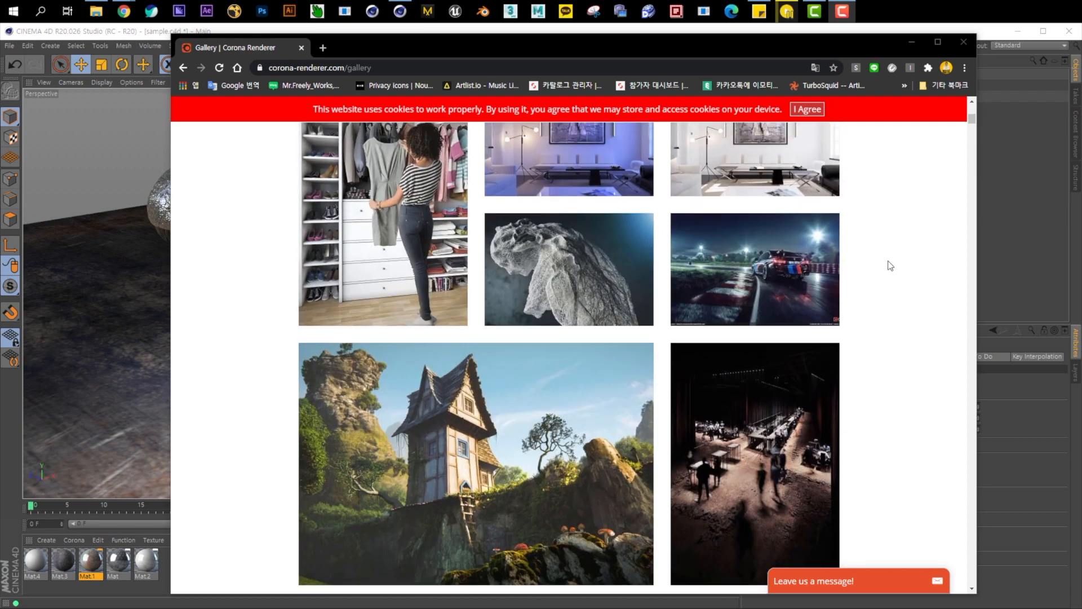
scroll(891, 266, "up", 6)
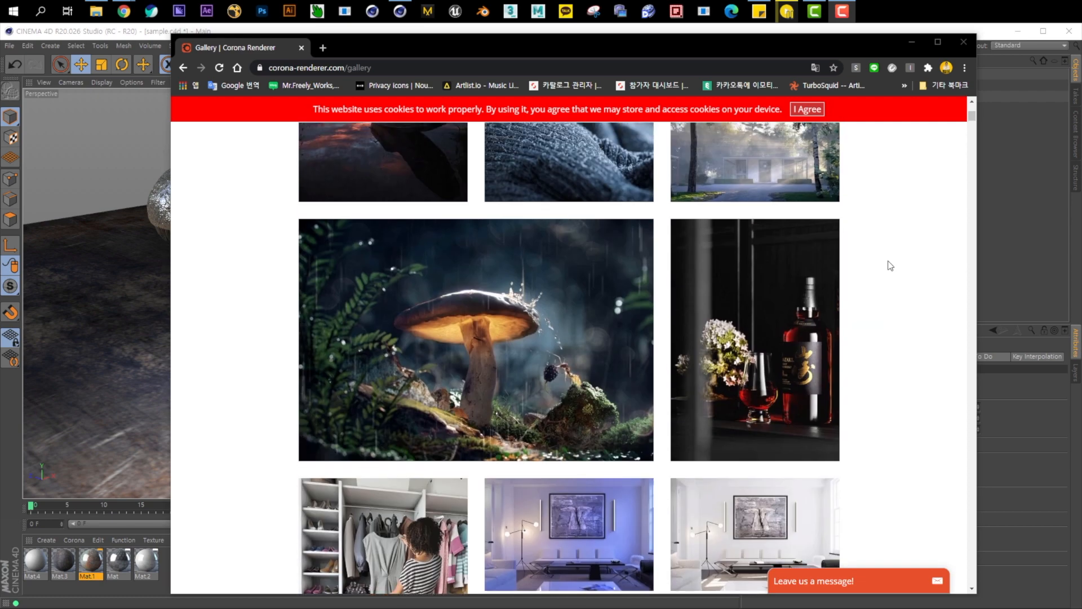
scroll(890, 265, "up", 3)
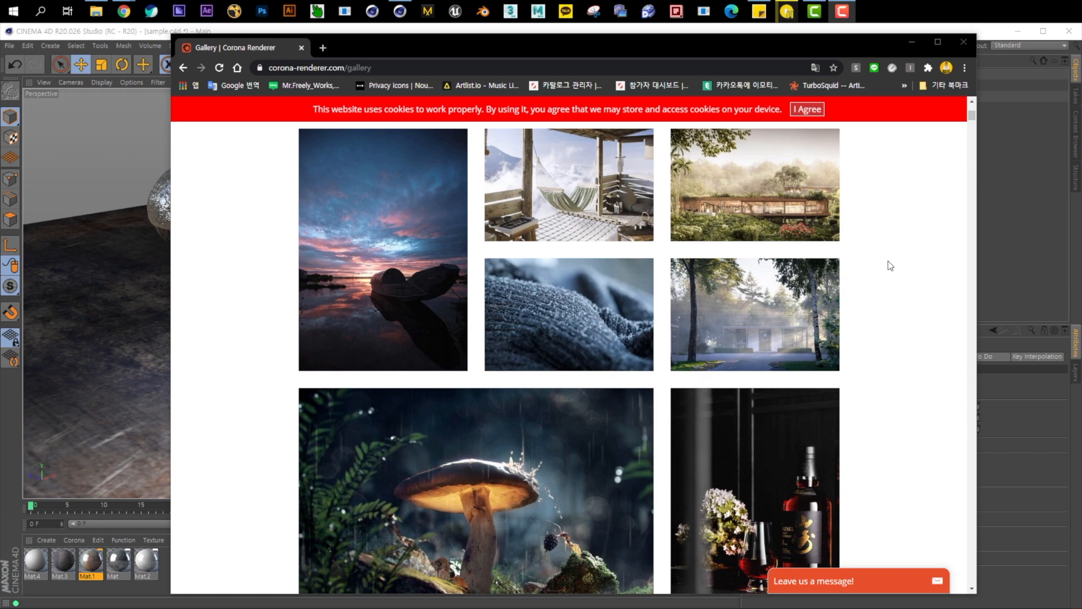
scroll(890, 266, "up", 6)
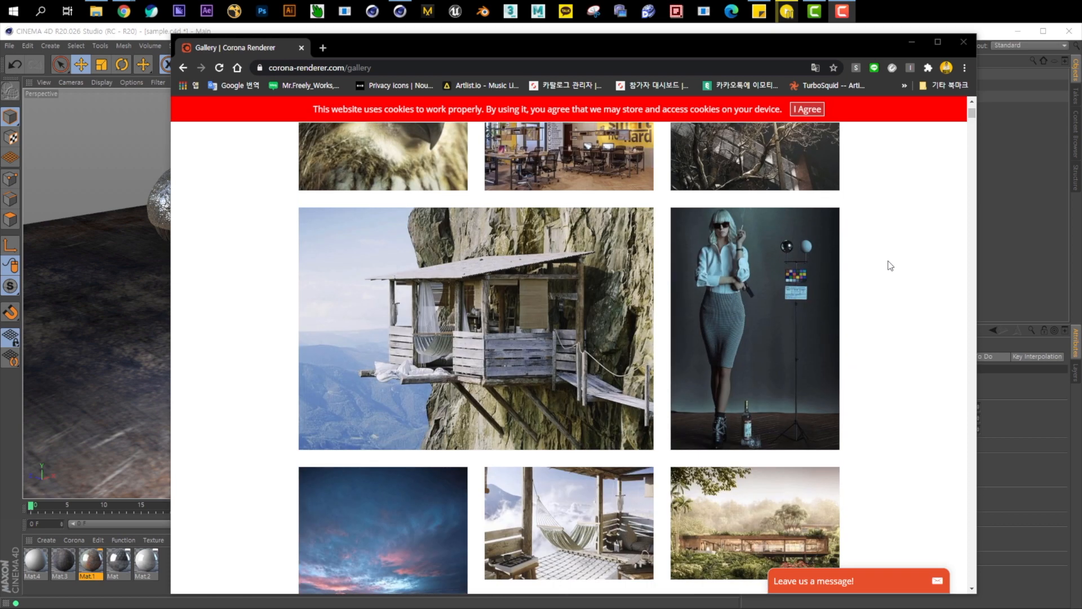
scroll(890, 265, "up", 7)
scroll(890, 271, "down", 4)
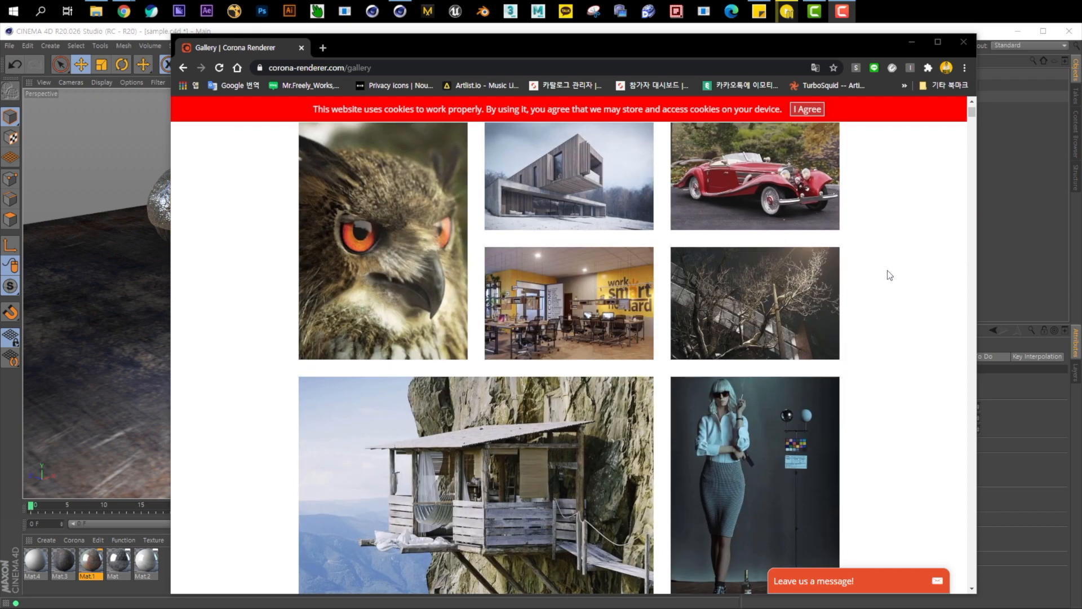
scroll(904, 270, "down", 1)
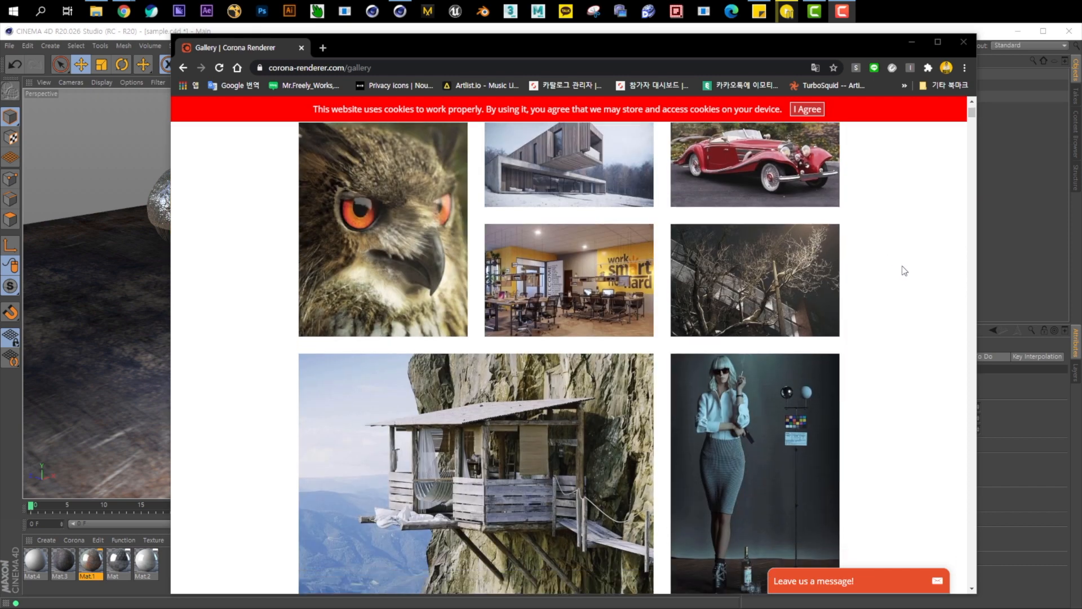
scroll(905, 271, "down", 9)
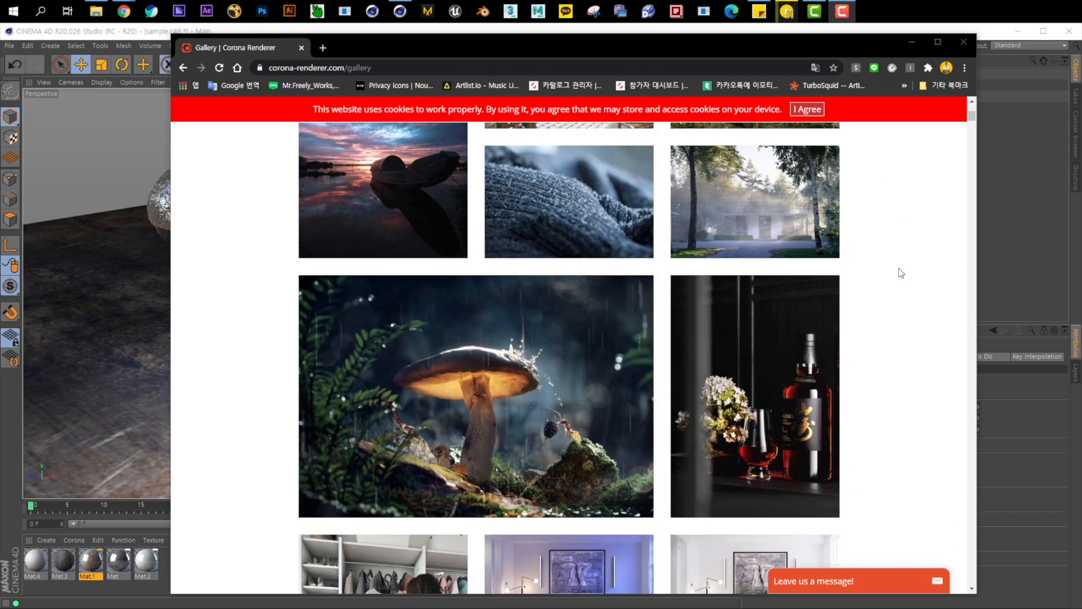
scroll(901, 273, "down", 16)
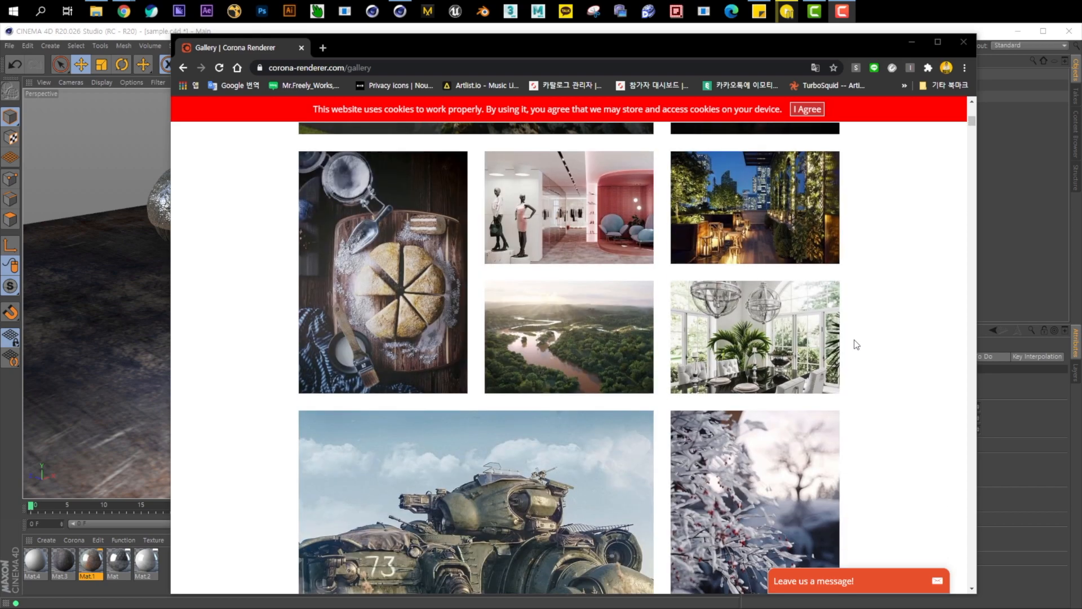
scroll(879, 347, "down", 5)
scroll(905, 350, "down", 1)
scroll(905, 350, "down", 18)
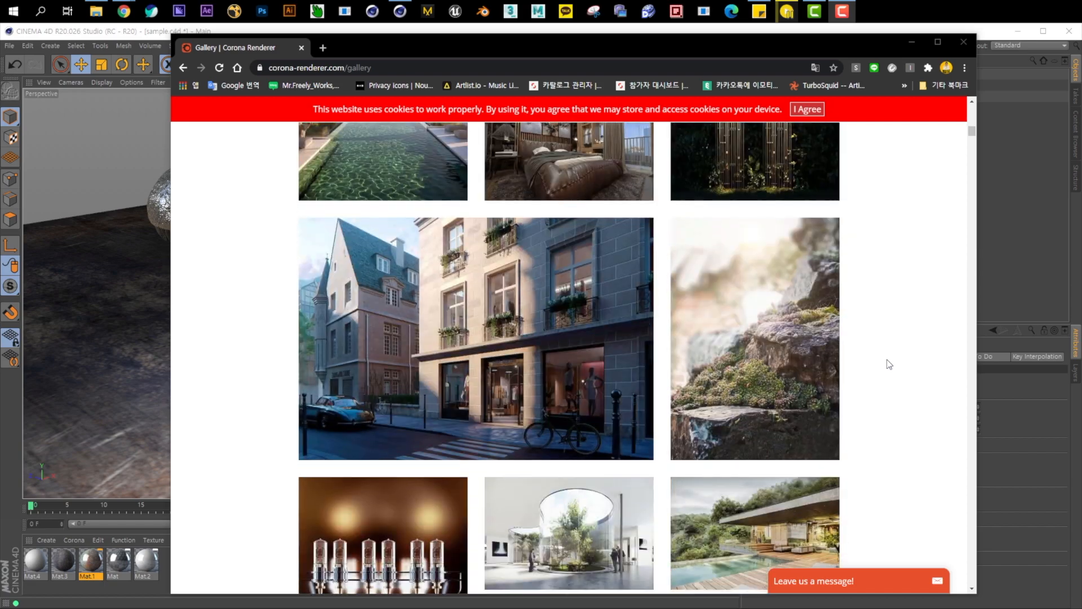
scroll(877, 240, "down", 15)
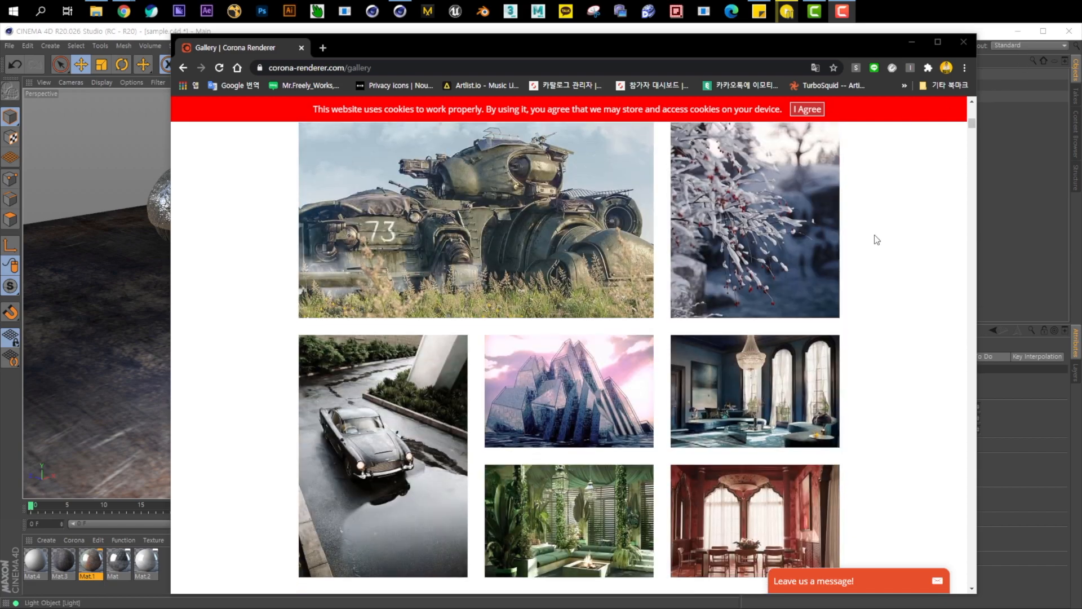
scroll(877, 240, "up", 20)
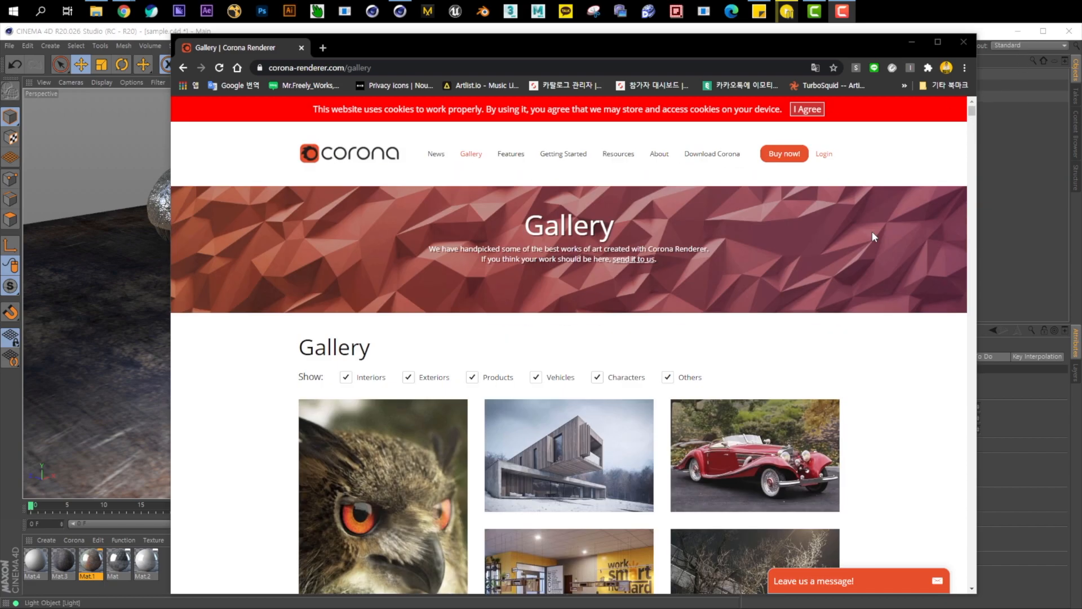
Switch to Cinema 4D and render the dinosaur scene in the viewport and in the Picture Viewer, fitting the image to the window.
left_click(1011, 190)
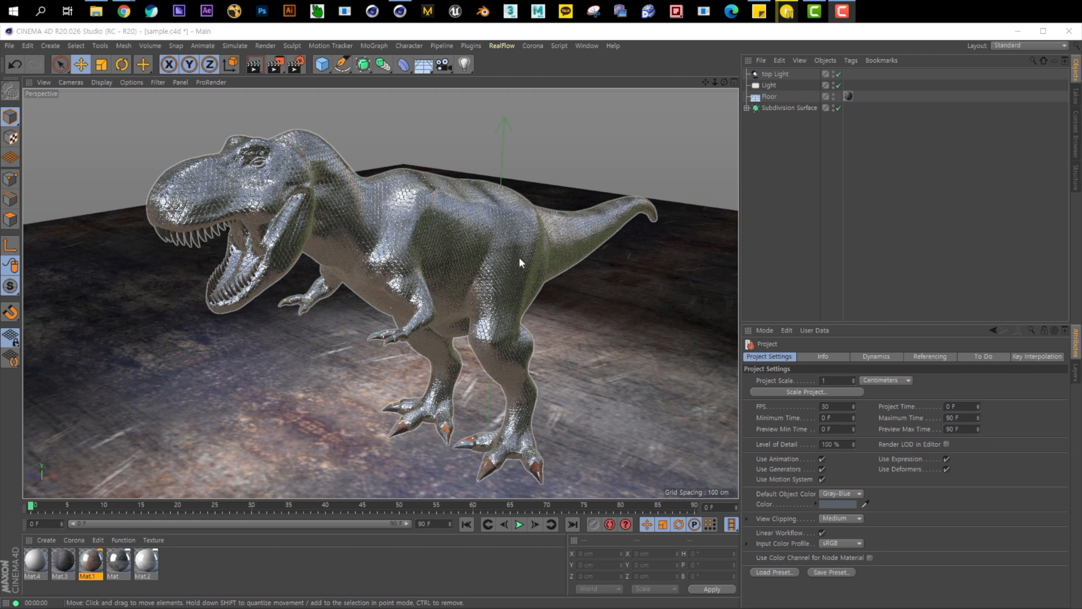
left_click(255, 66)
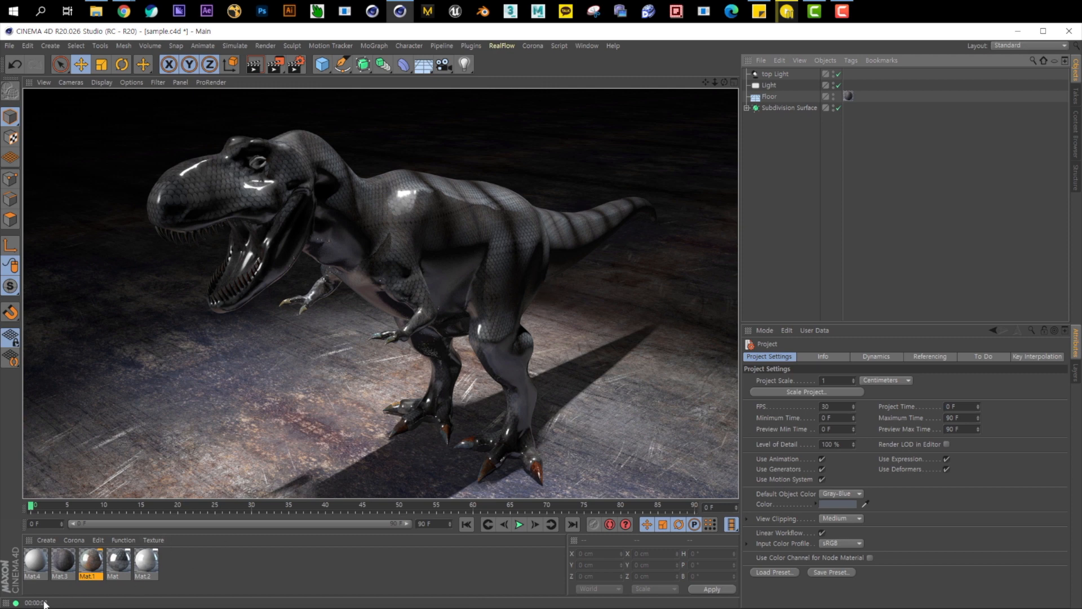
left_click(274, 66)
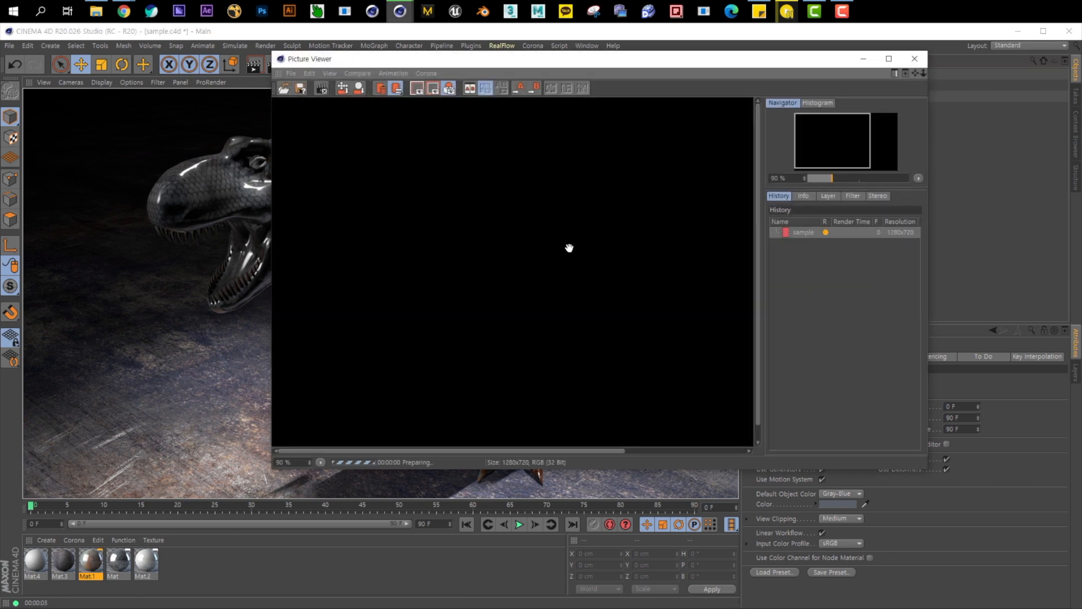
key("h")
left_click_drag(393, 59, 387, 101)
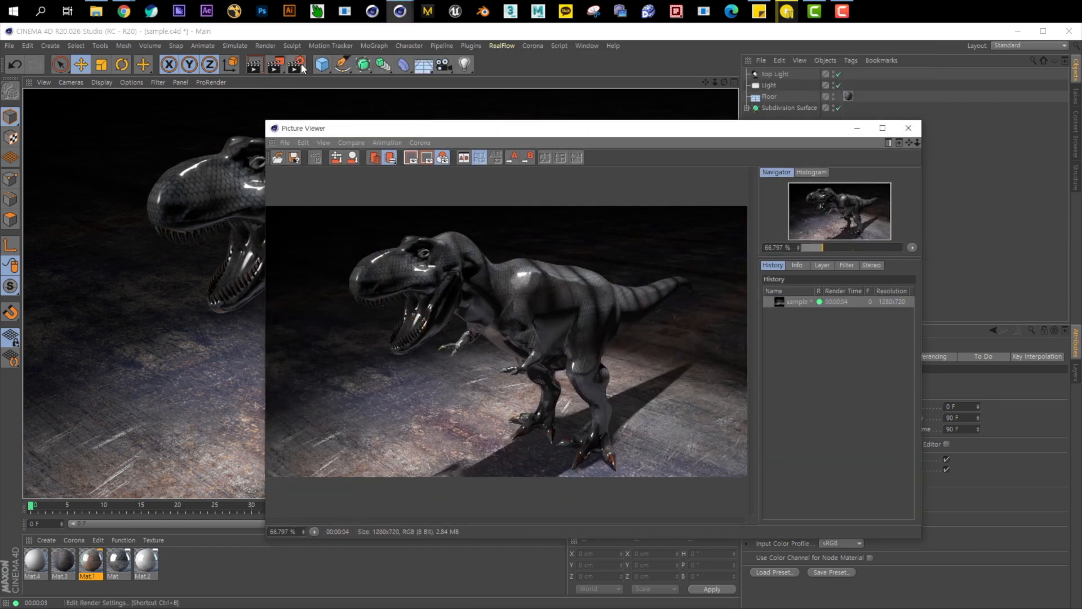
Check the anti-aliasing render settings and examine the rendered dinosaur more closely before closing the Picture Viewer.
key("ctrl+b")
left_click(343, 124)
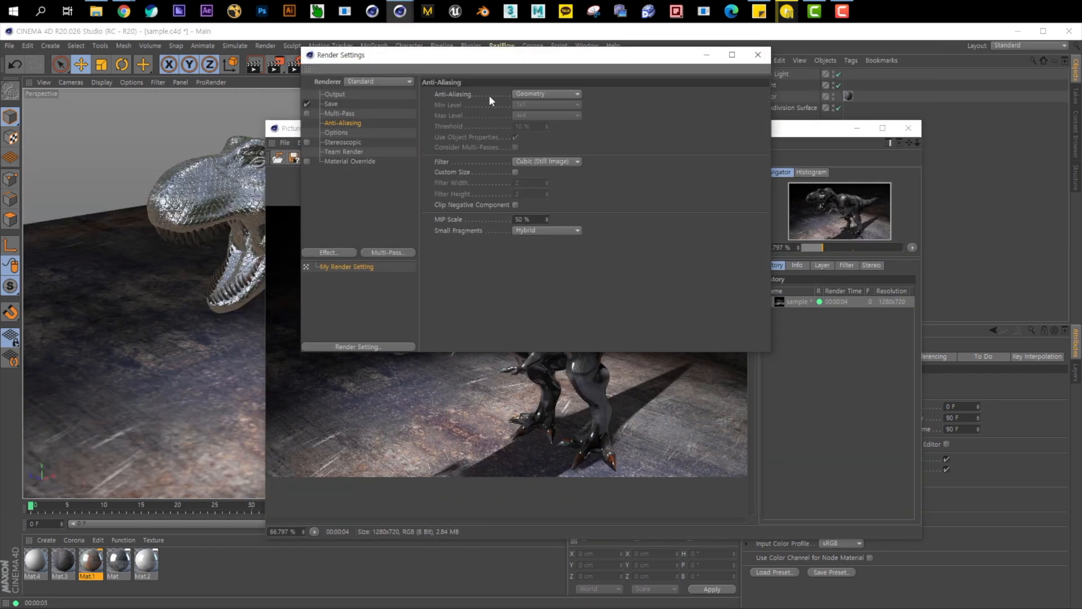
left_click(758, 55)
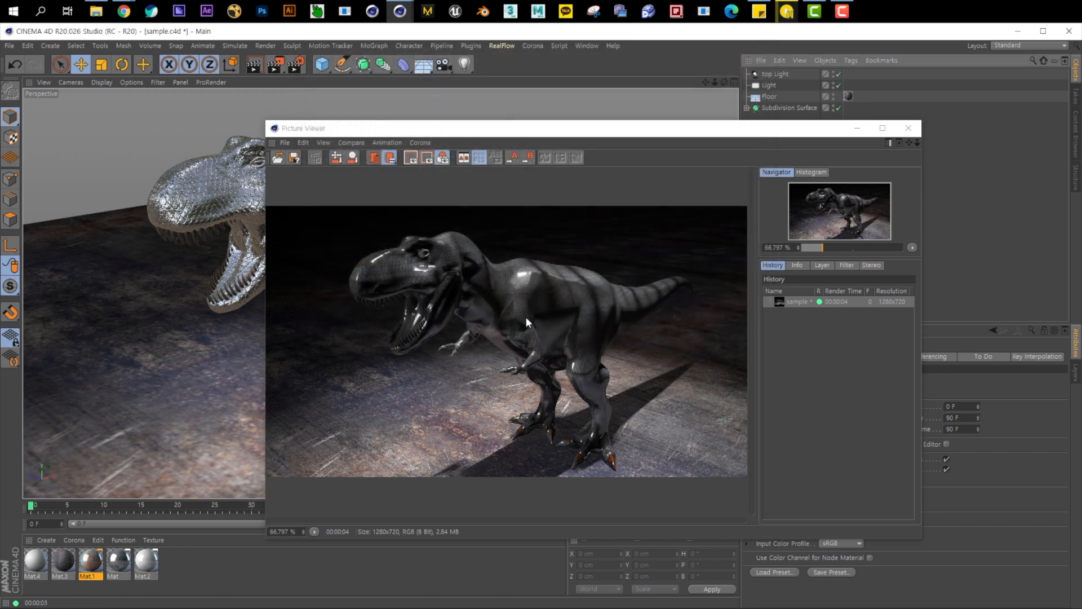
scroll(527, 350, "up", 2)
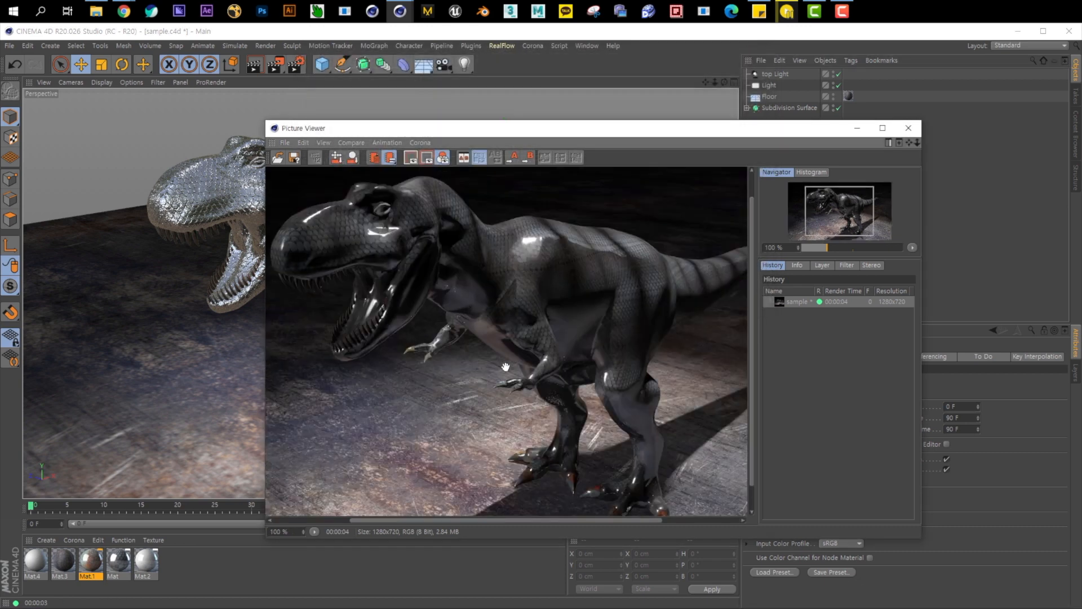
left_click(908, 129)
Set the render's anti-aliasing to Best and close the render settings.
left_click(295, 65)
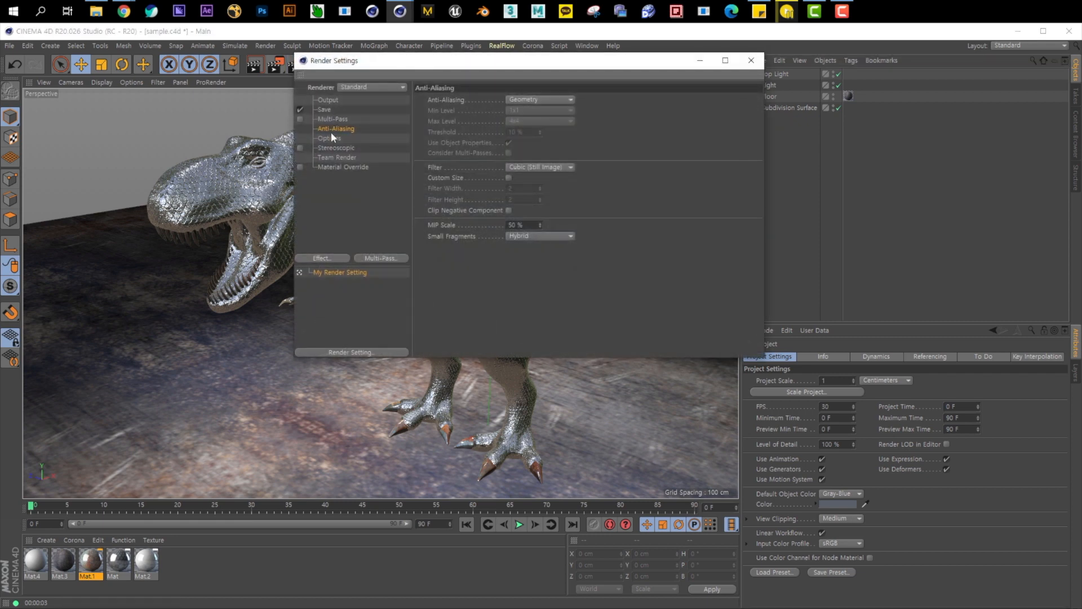
left_click(518, 99)
left_click(558, 116)
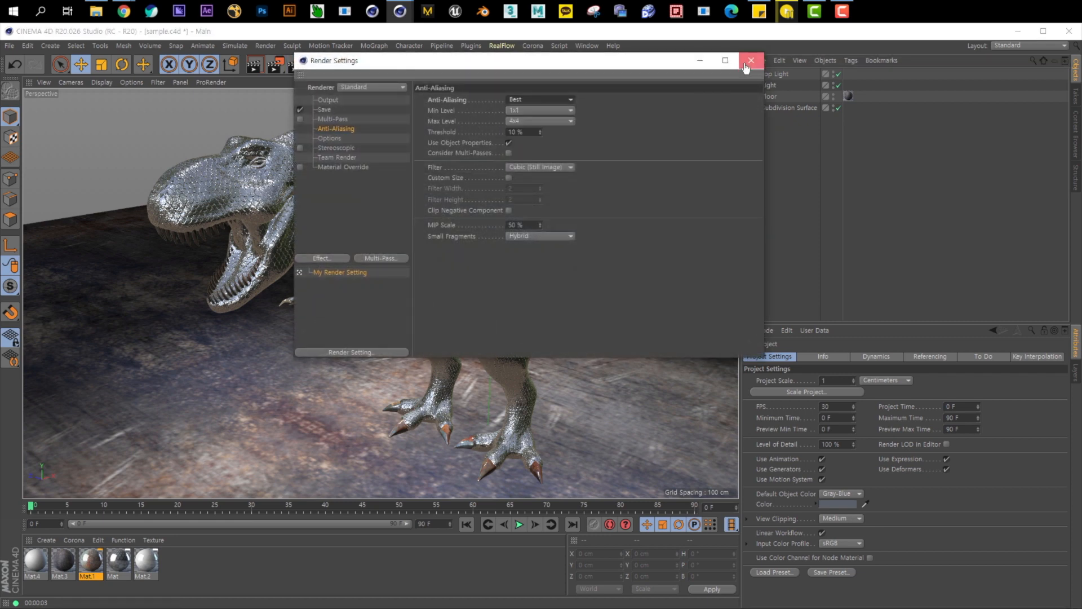
left_click(751, 61)
Render the scene again to the Picture Viewer and examine the dinosaur's skin and head up close.
left_click(275, 64)
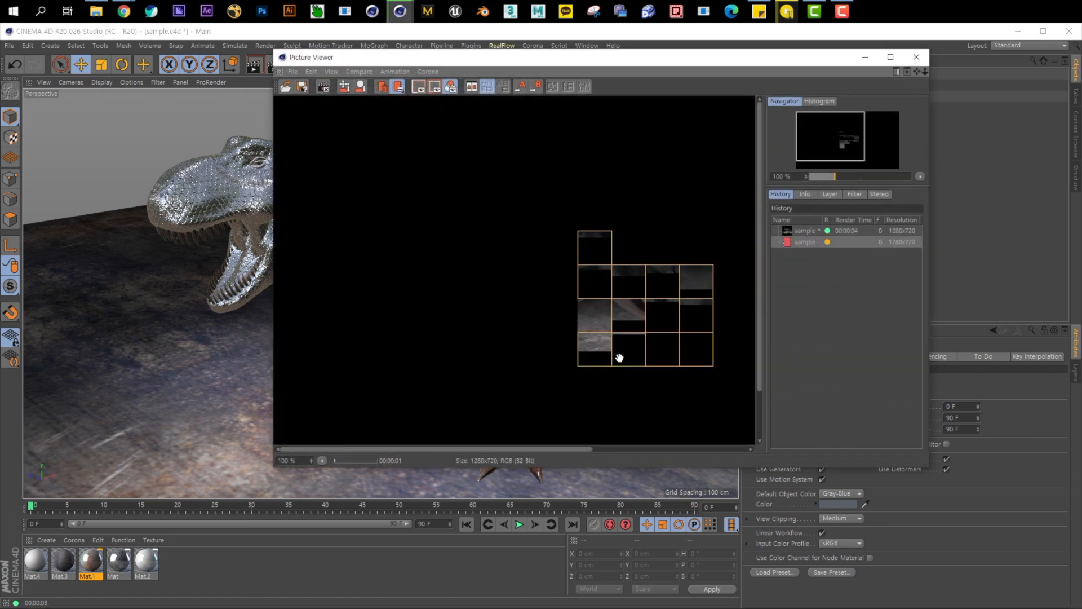
double_click(619, 358)
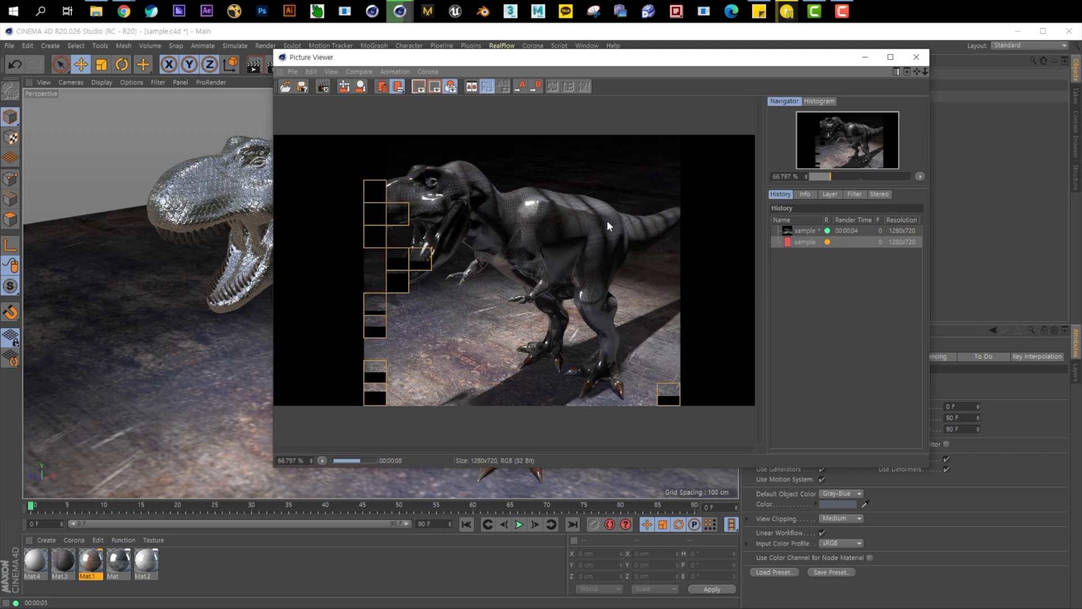
scroll(608, 225, "up", 4)
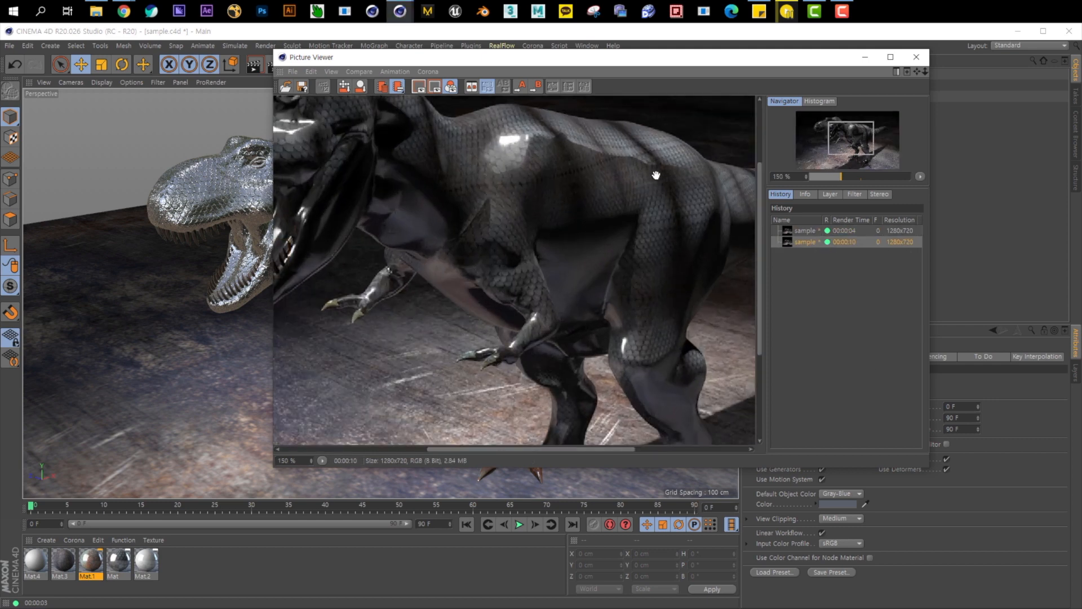
scroll(523, 179, "up", 1)
left_click_drag(525, 198, 711, 371)
left_click_drag(447, 253, 649, 199)
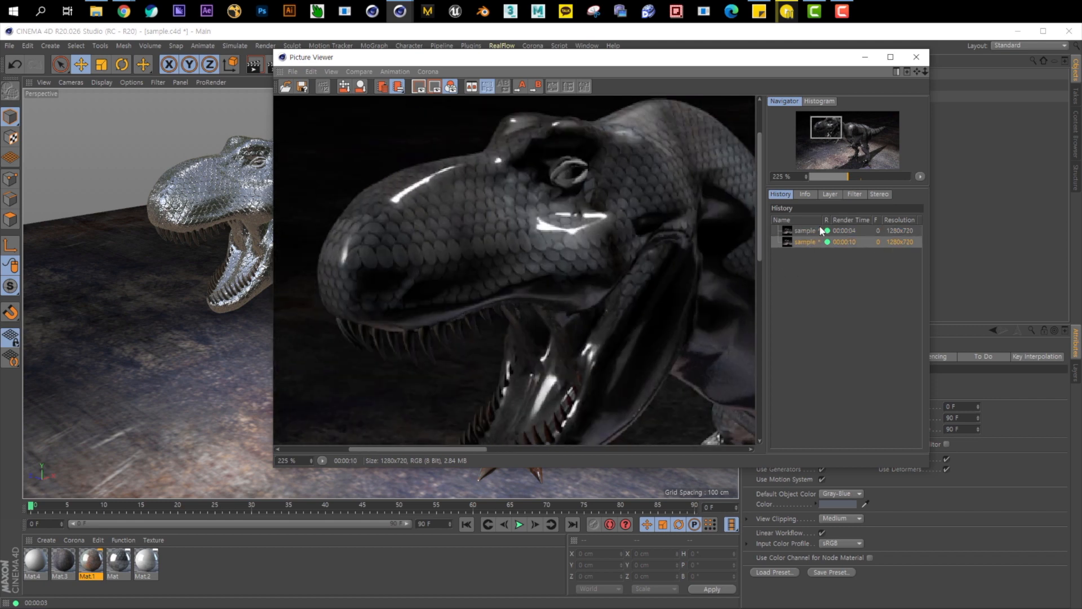
scroll(589, 325, "down", 2)
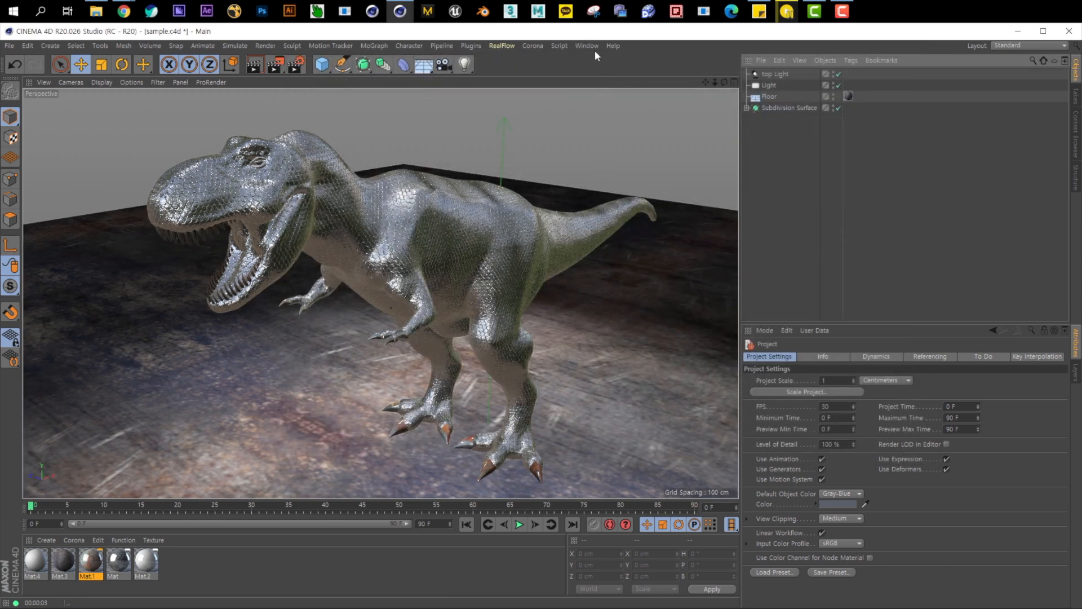
Switch to the open sample2.c4d project and delete the Corona Light from the scene.
left_click(595, 50)
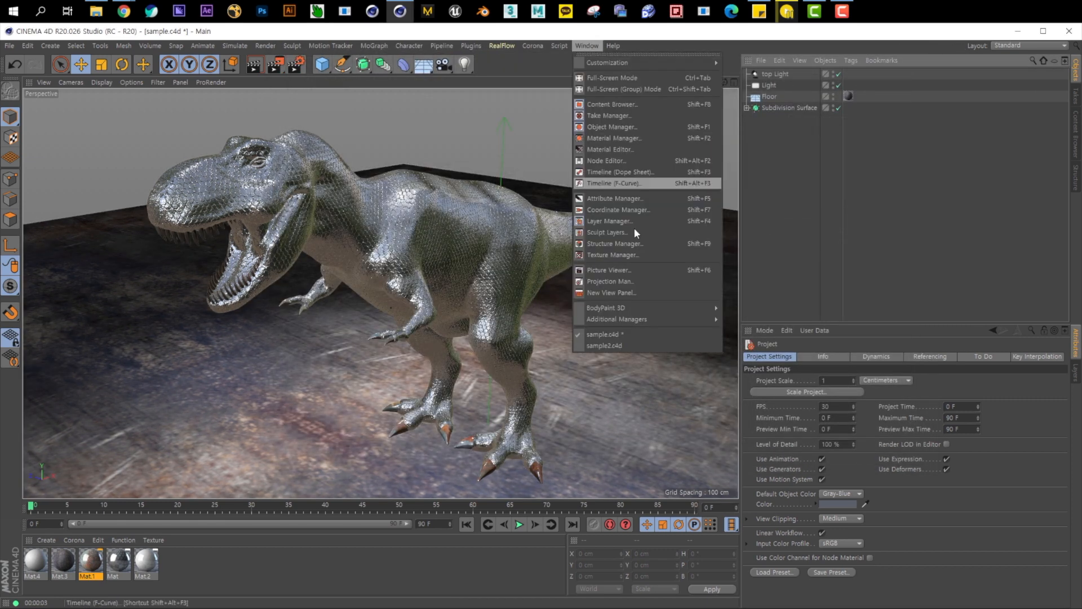
left_click(631, 347)
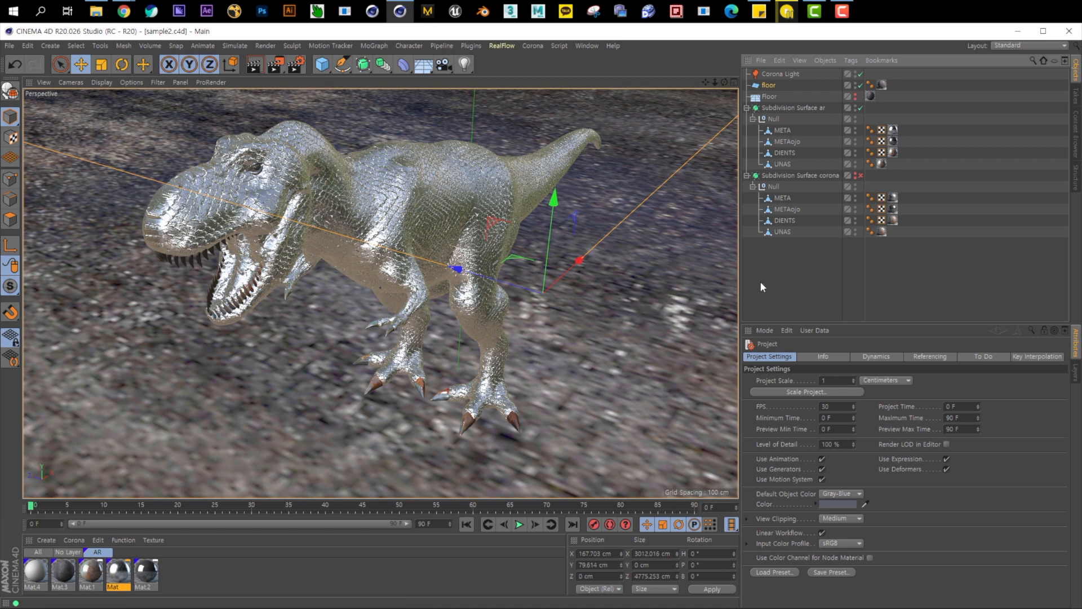
left_click(794, 72)
key("Delete")
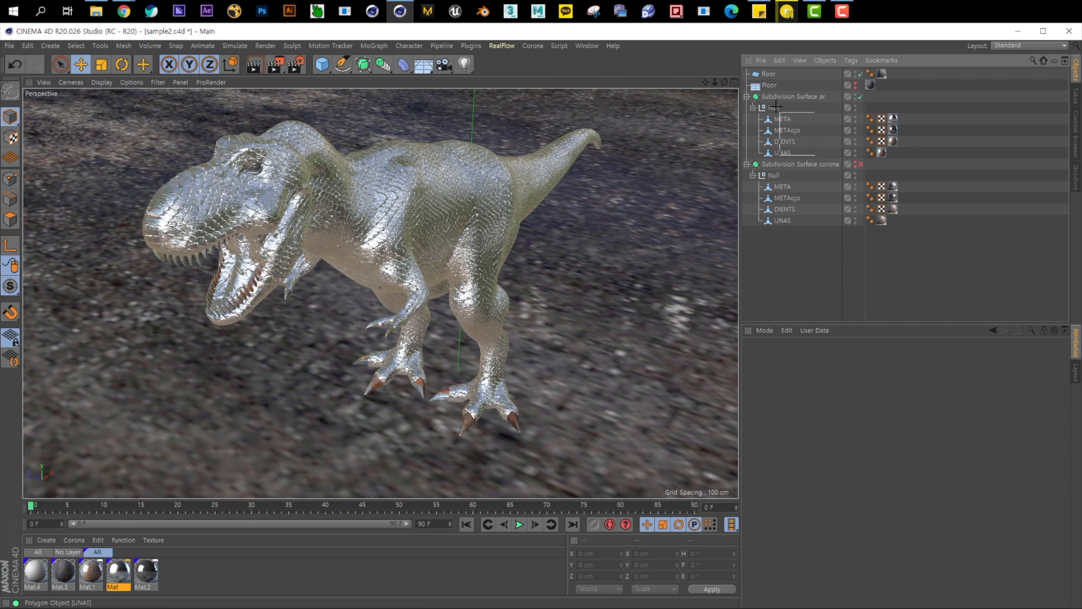
Disable the floor plane object and make the separate Floor object visible in the viewport.
left_click(792, 97)
left_click(578, 186)
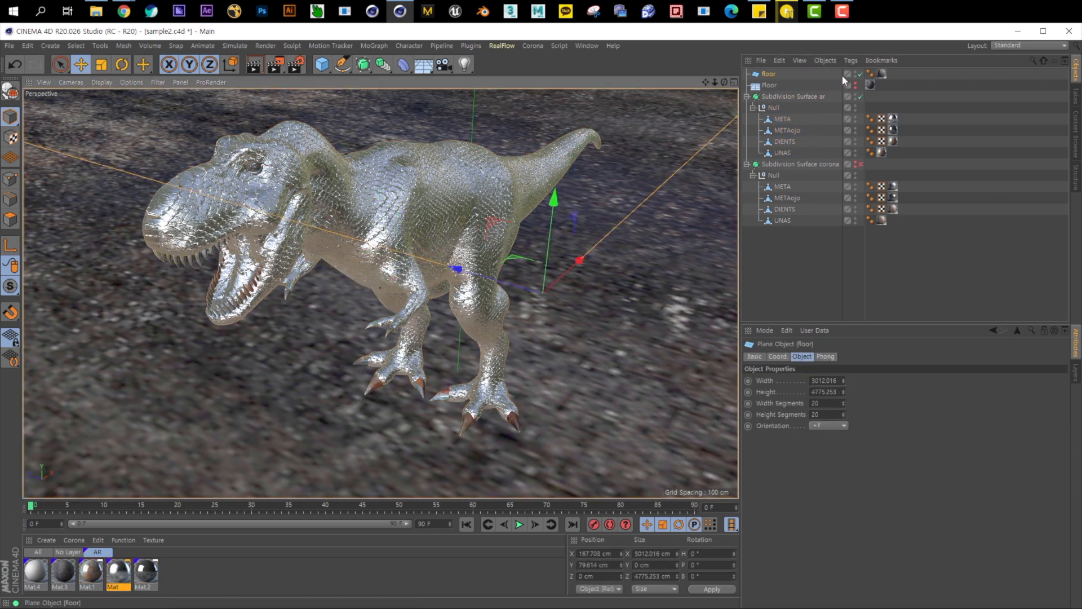
left_click(861, 75)
left_click(856, 84)
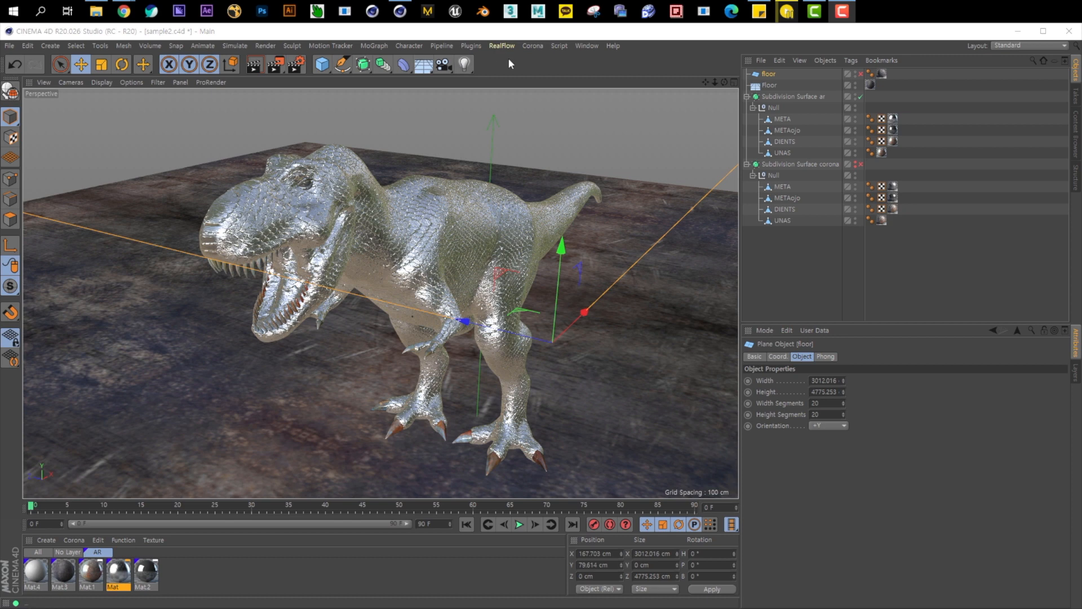
Add a Corona Light to the scene and raise it above the dinosaur to a height of about 289 cm.
left_click(533, 45)
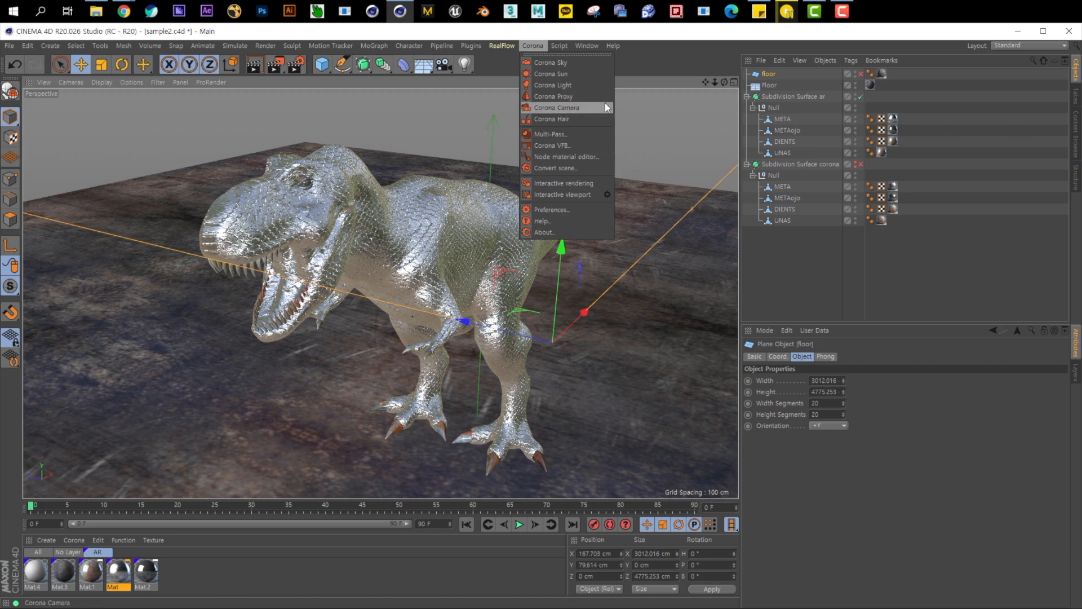
left_click(561, 86)
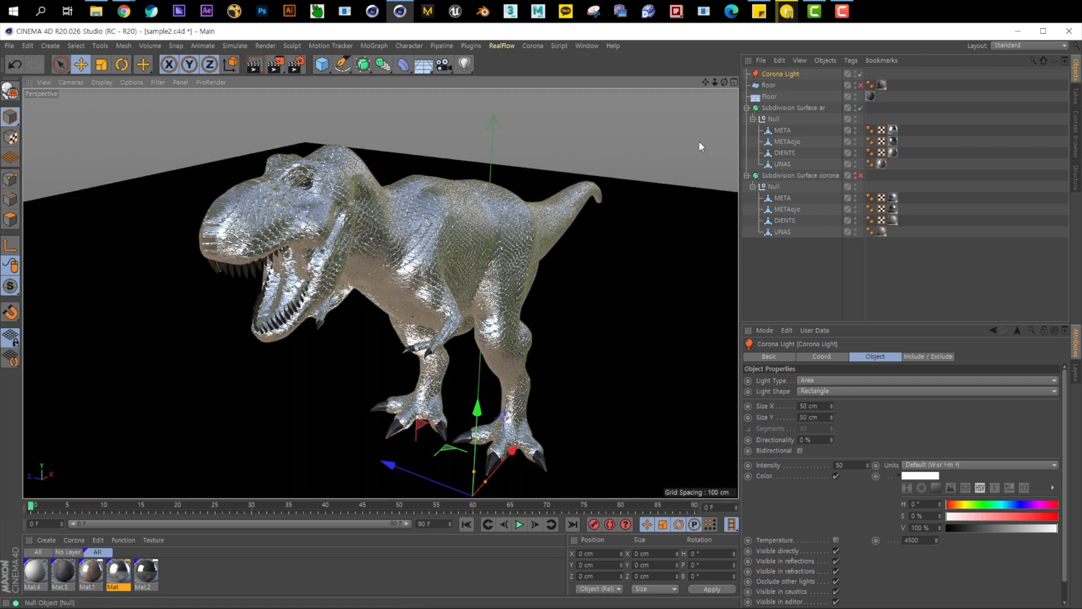
left_click_drag(480, 445, 435, 139)
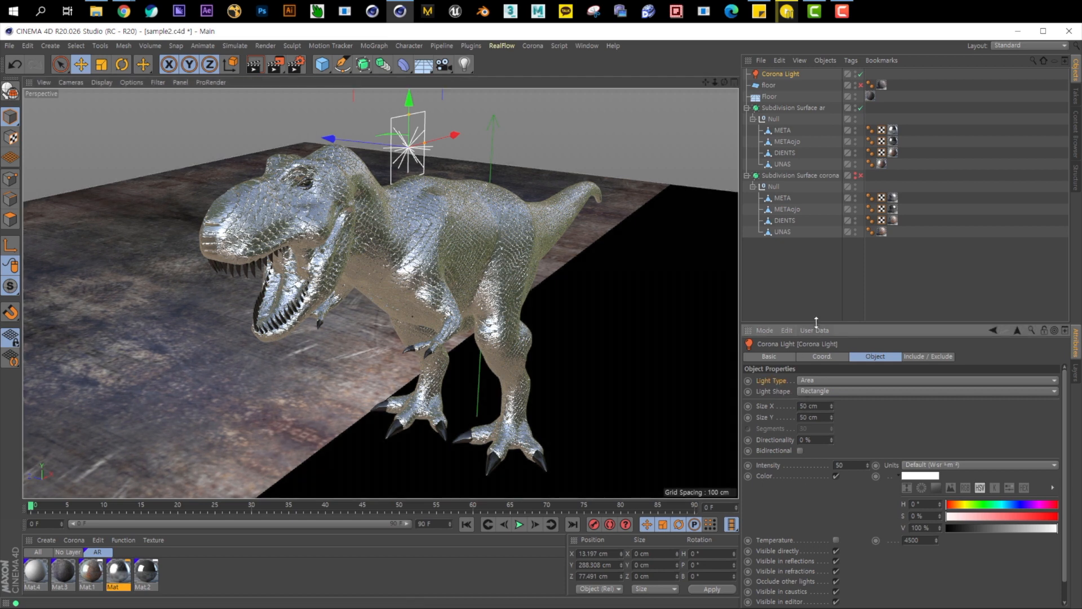
Enlarge the light's attributes area and check its light type and light shape options.
left_click_drag(817, 321, 816, 275)
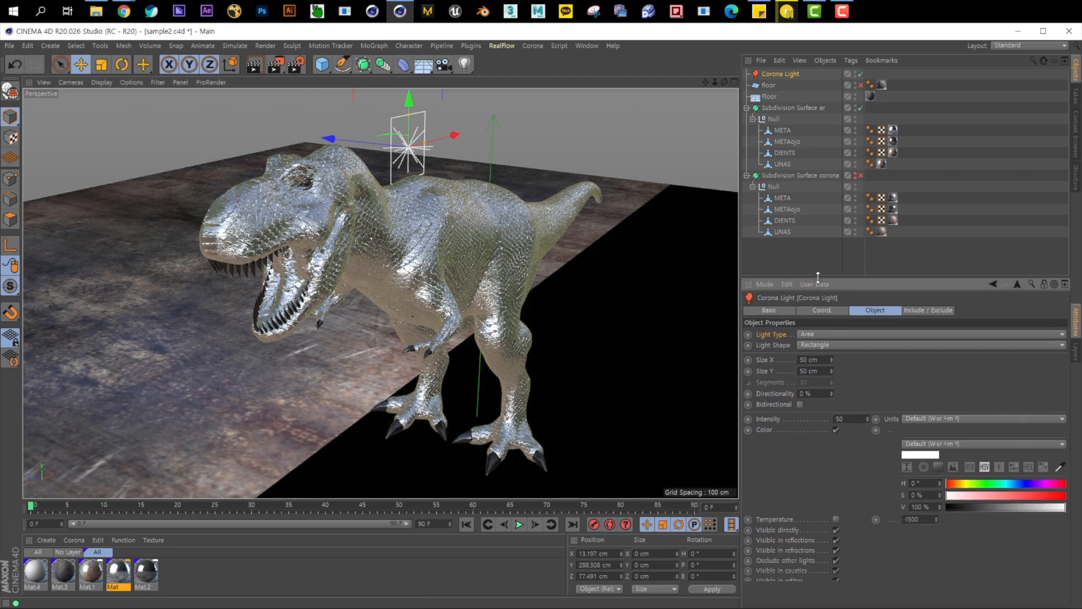
left_click(828, 336)
left_click(811, 346)
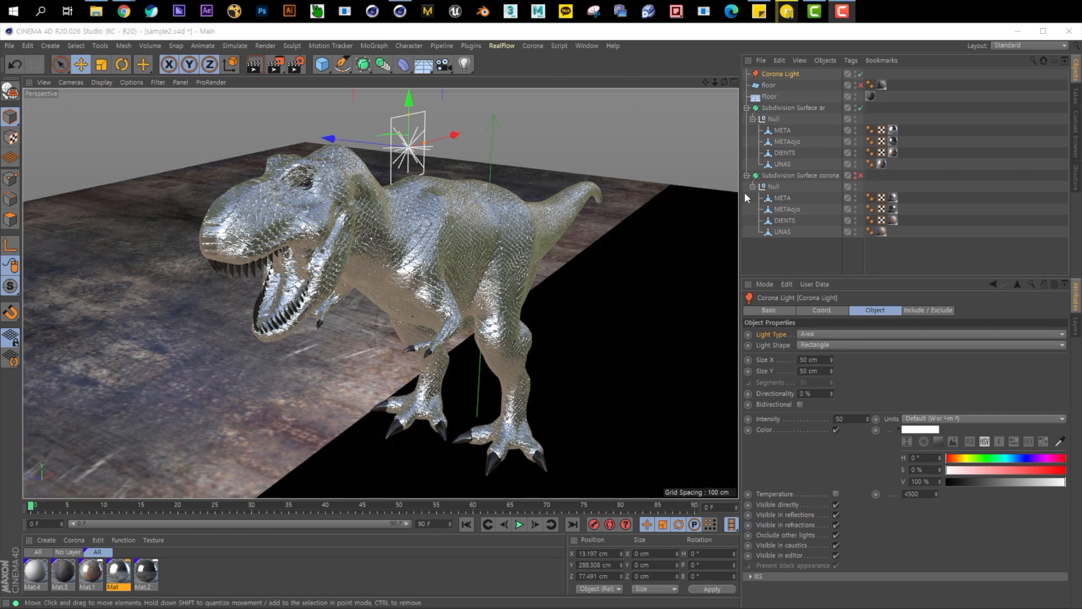
Rotate the Corona Light to face straight down and move it above and in front of the dinosaur, to about X -371 cm, Y 581 cm.
left_click(122, 64)
left_click_drag(439, 149, 476, 157)
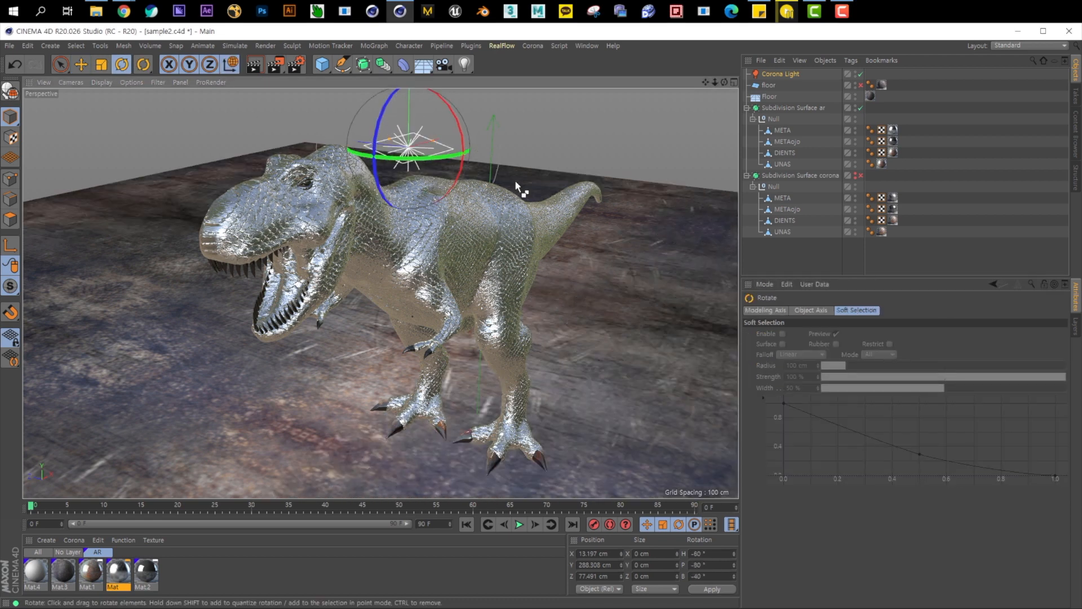
left_click_drag(522, 188, 410, 93)
key("e")
key("F4")
middle_click_drag(509, 377, 446, 343, "alt")
left_click_drag(446, 344, 343, 260)
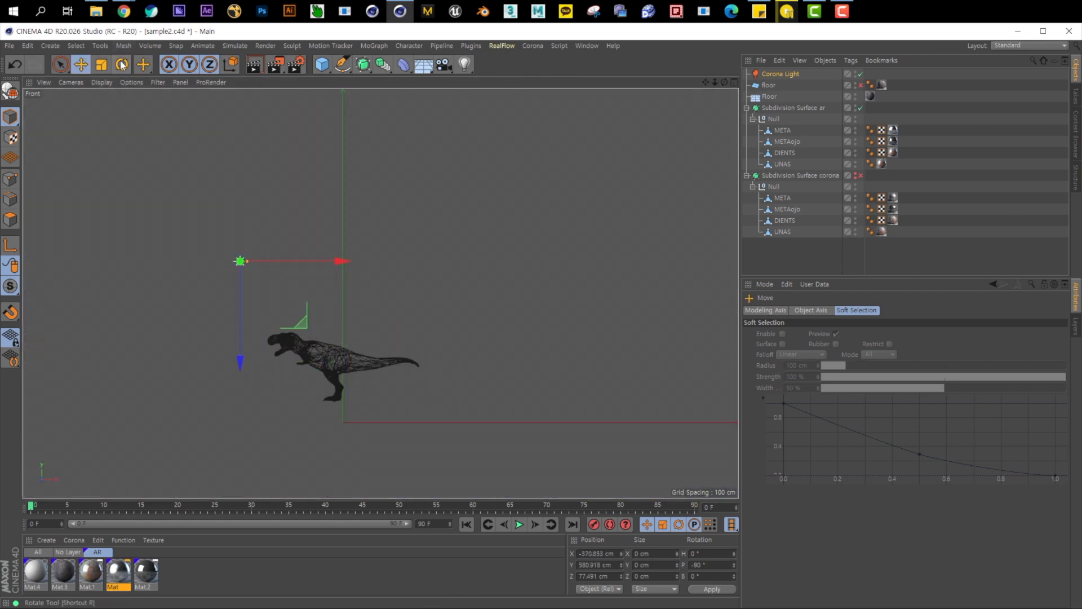
Tilt the Corona Light toward the dinosaur to a pitch of about -62° and return to the perspective view.
key("r")
scroll(251, 243, "up", 4)
left_click_drag(278, 344, 278, 313)
key("e")
scroll(406, 346, "down", 4)
middle_click_drag(427, 356, 428, 319, "alt")
key("F5")
key("F1")
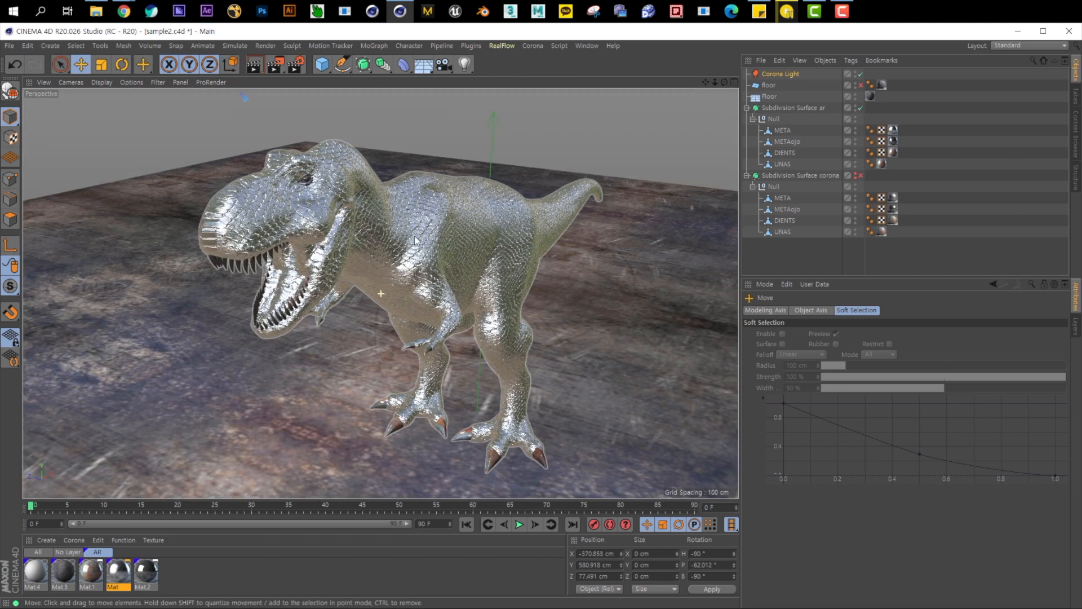
Open the render settings and set the renderer to Corona.
left_click(297, 66)
left_click(421, 104)
left_click(404, 123)
left_click(427, 104)
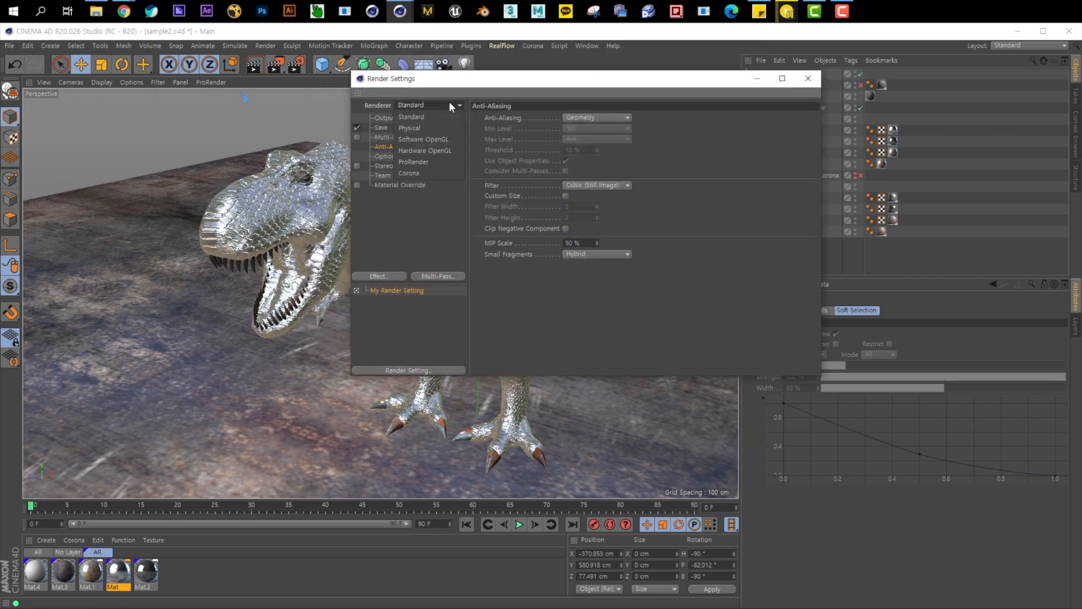
left_click(432, 175)
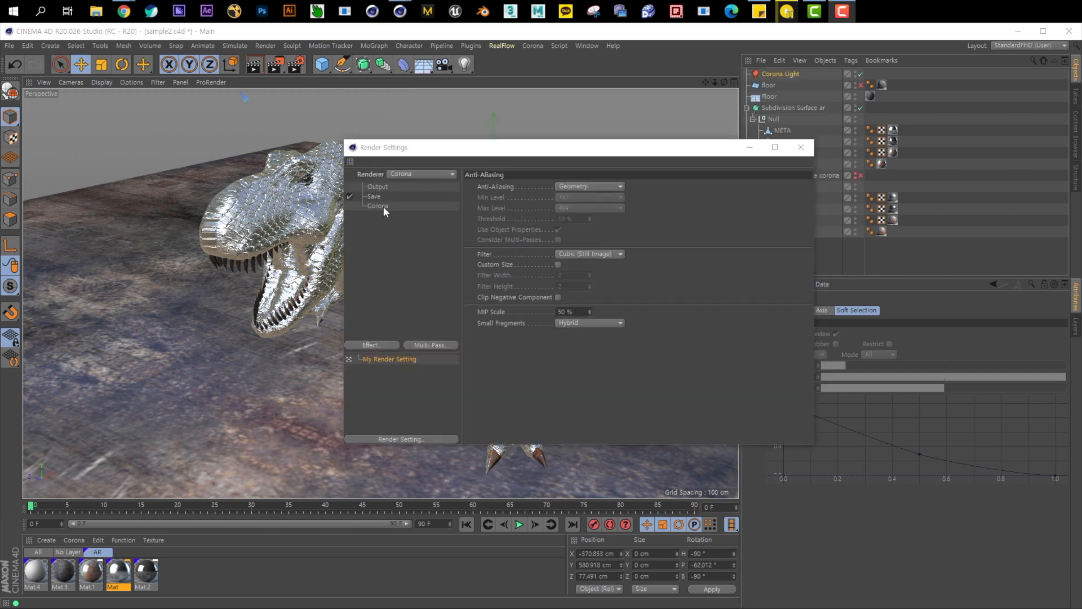
Look through Corona's general, camera, environment, performance, frame buffer, UHD cache and team render settings, and close the render settings.
left_click(383, 206)
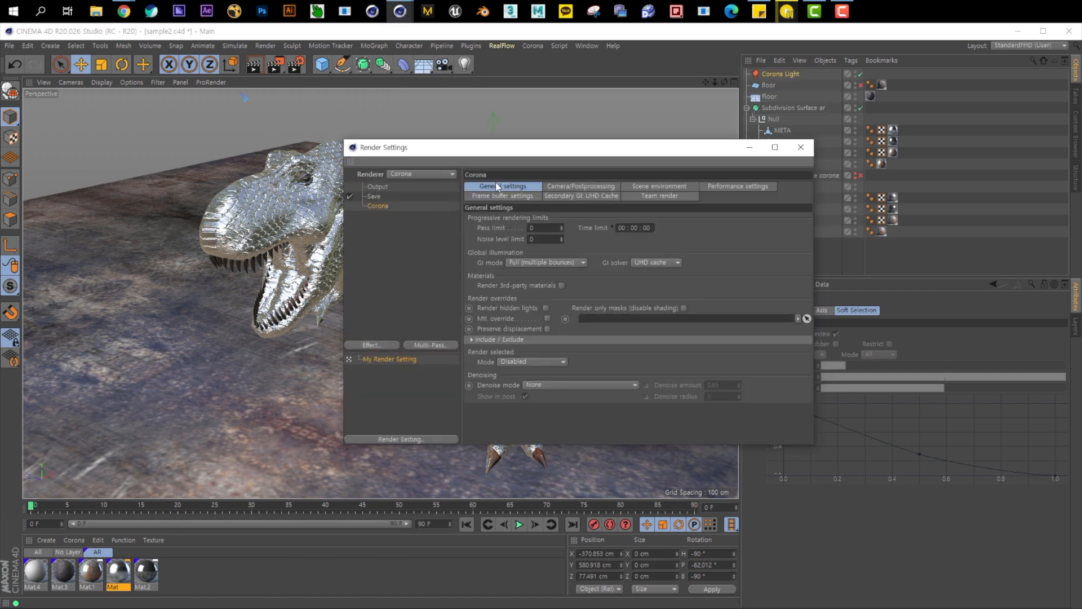
left_click(581, 187)
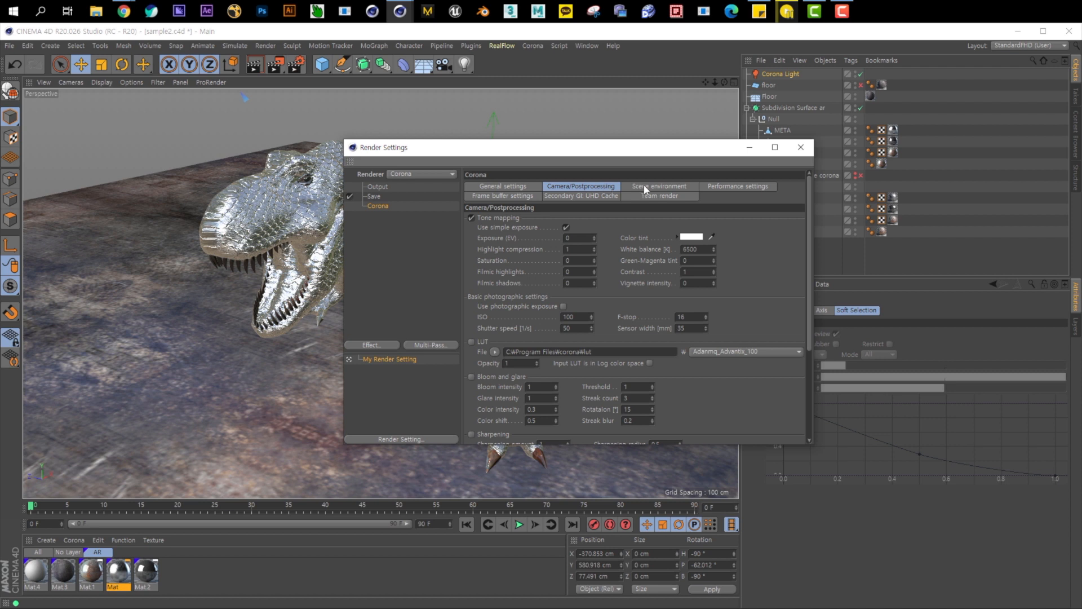
left_click(643, 187)
left_click(736, 187)
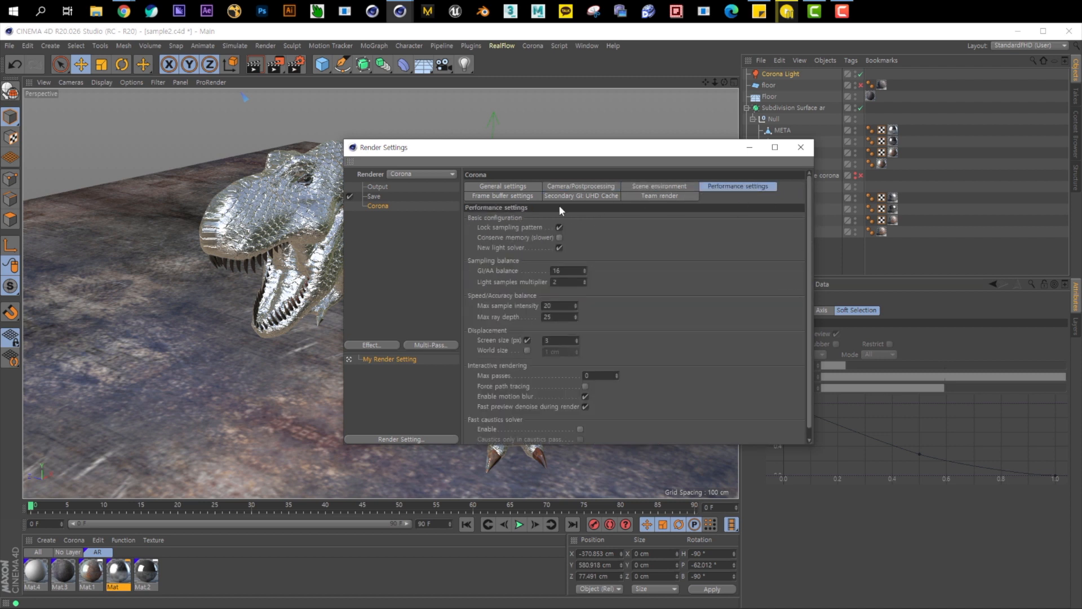
left_click(507, 198)
left_click(580, 198)
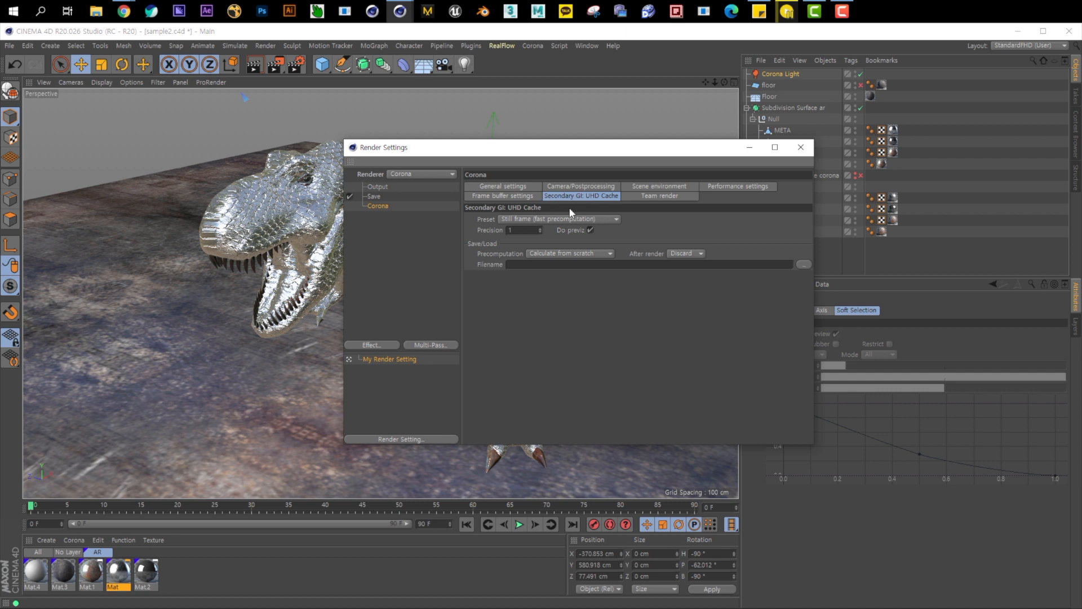
left_click(641, 196)
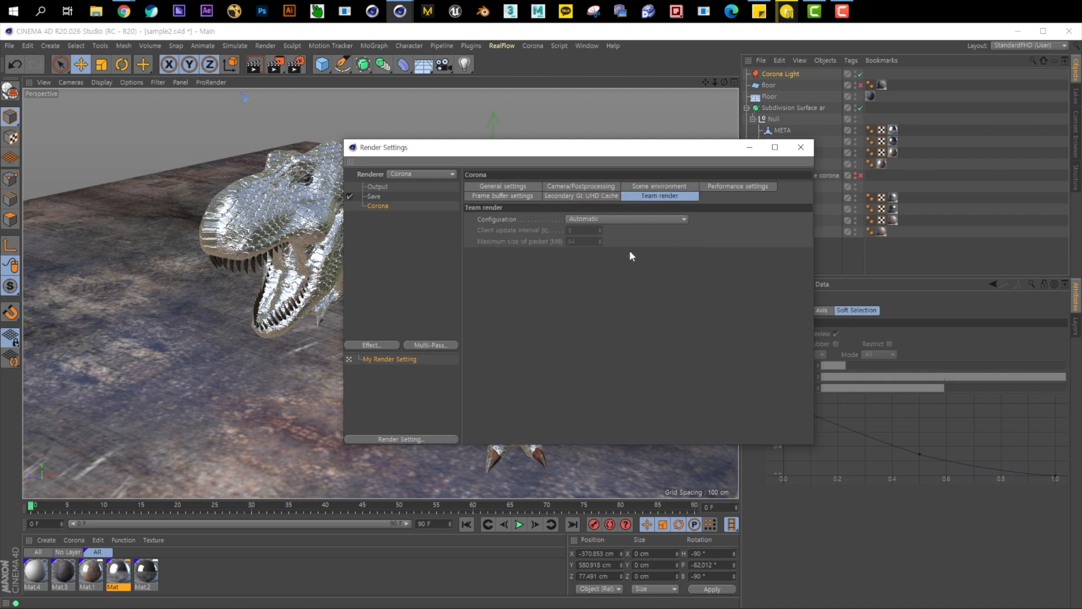
left_click(508, 186)
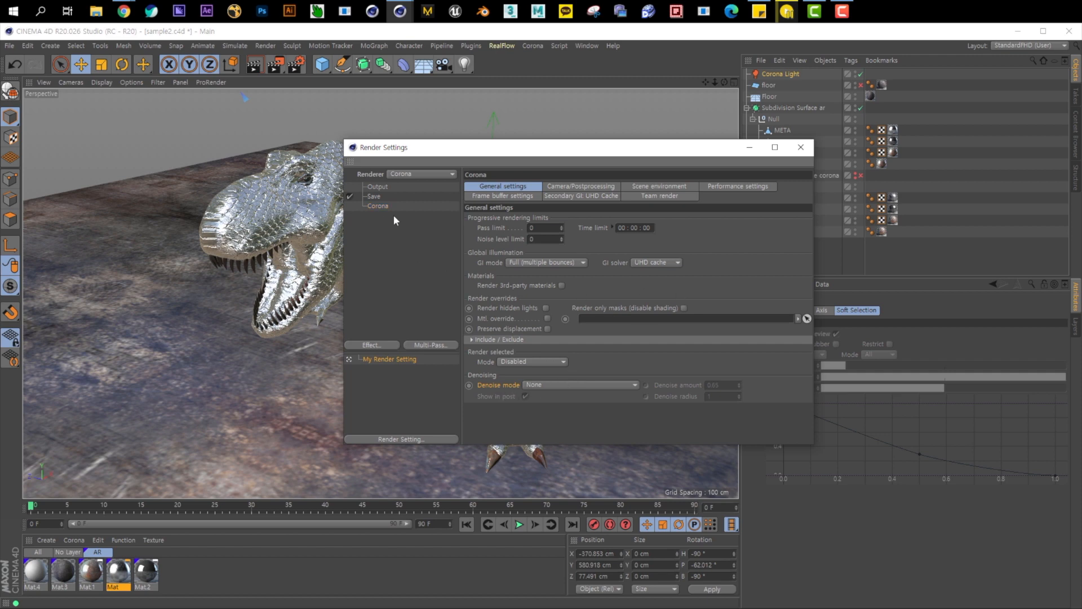
left_click(800, 147)
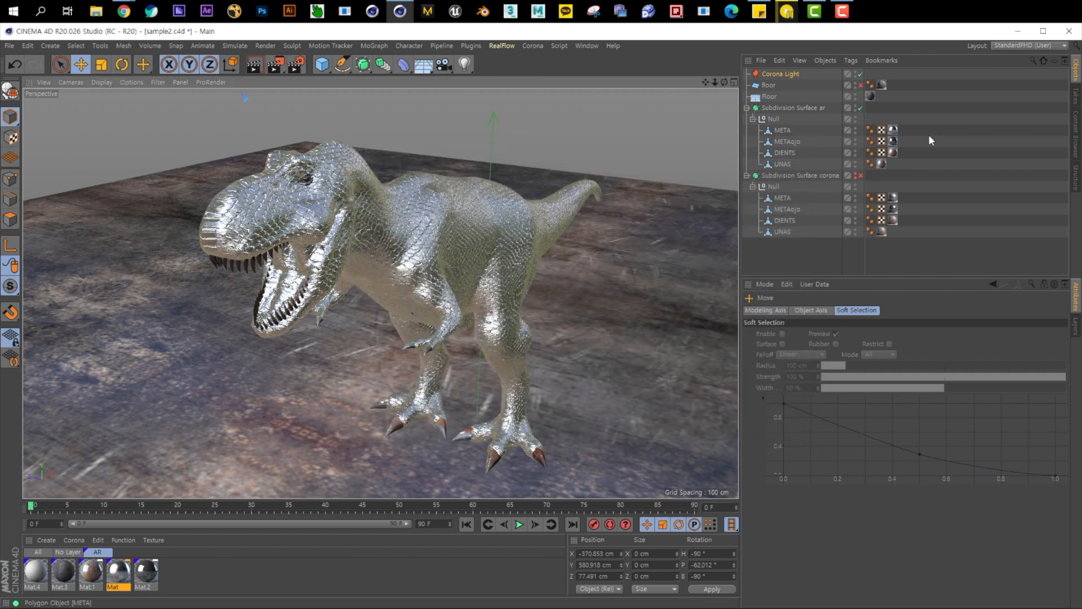
Start Corona's interactive rendering and reposition the frame buffer window so the whole render can be seen.
left_click(533, 46)
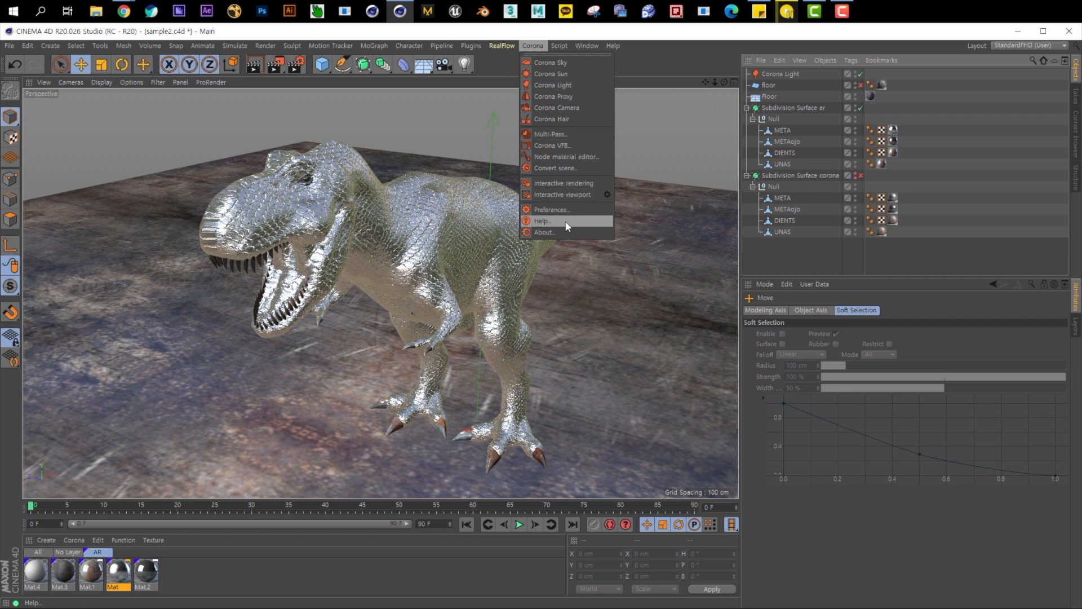
left_click(575, 184)
left_click_drag(880, 97, 365, 96)
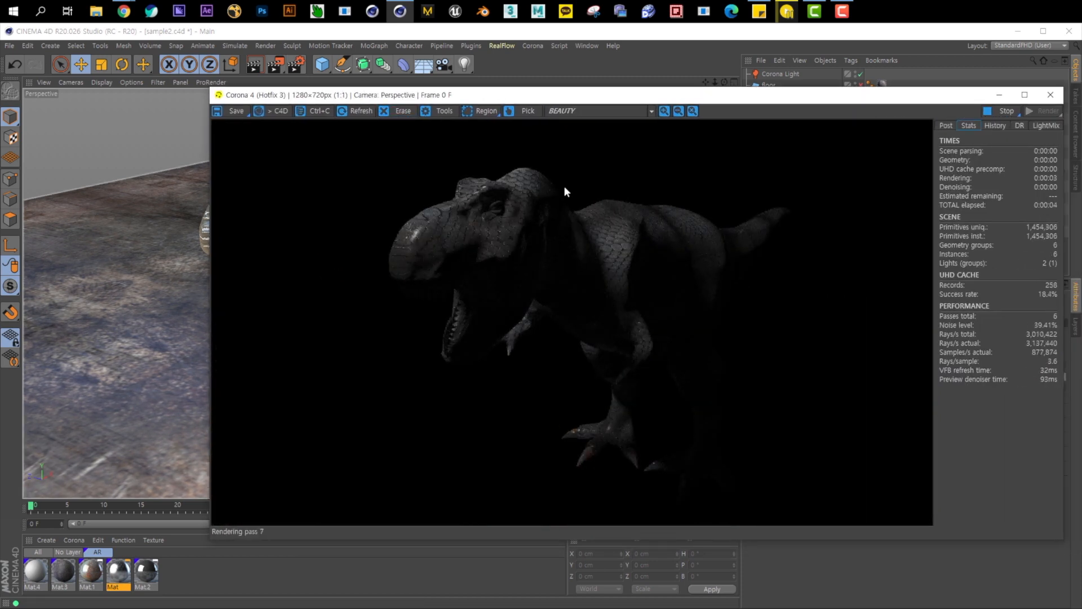
Set the render output size to 1920 x 1080 pixels.
left_click(303, 59)
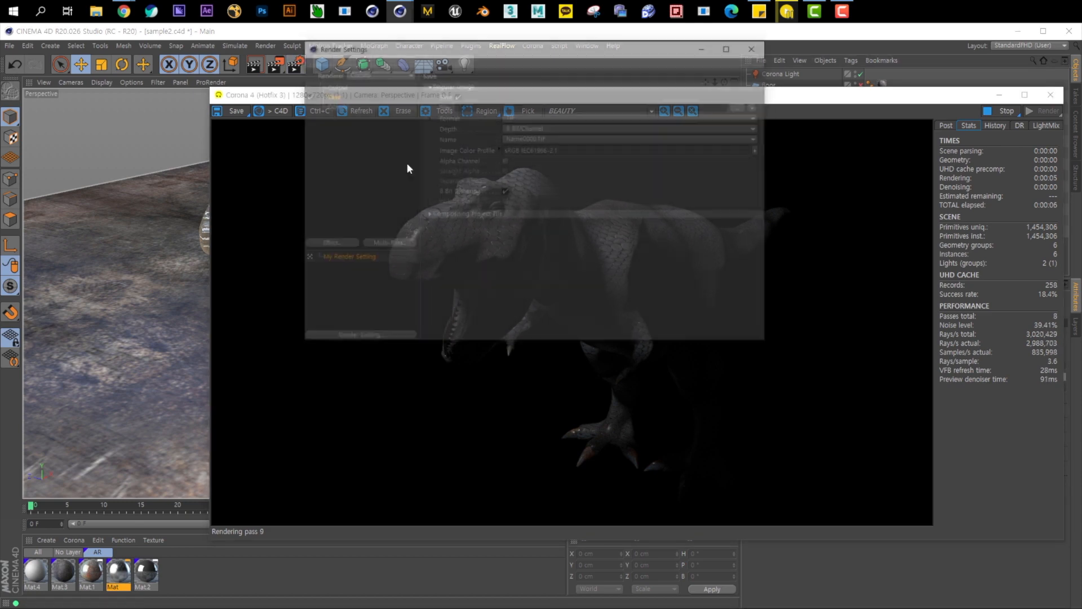
left_click(336, 86)
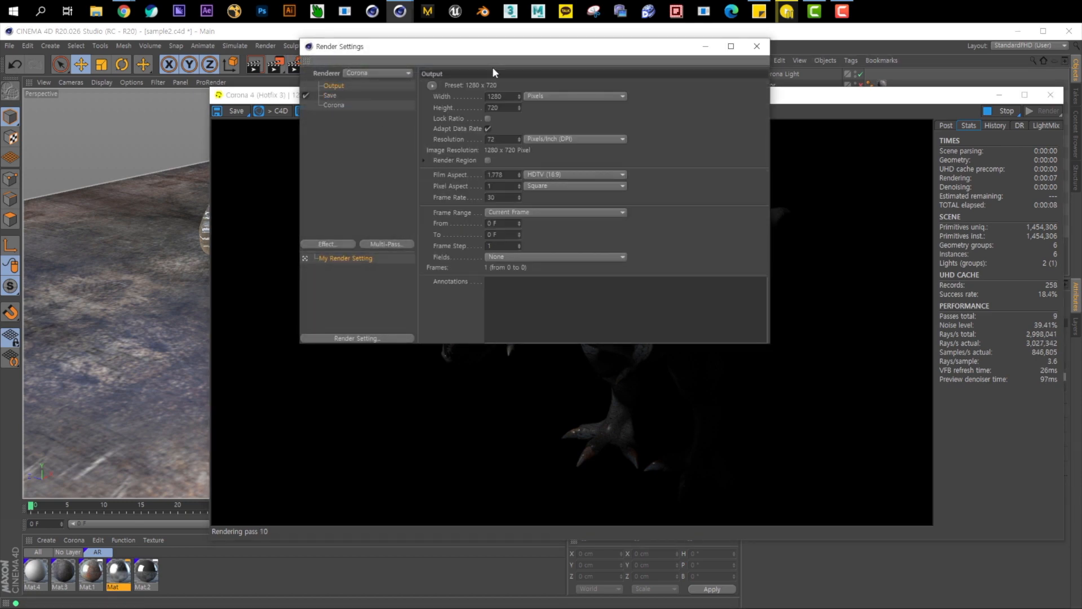
left_click_drag(505, 47, 620, 137)
double_click(611, 186)
type("1920")
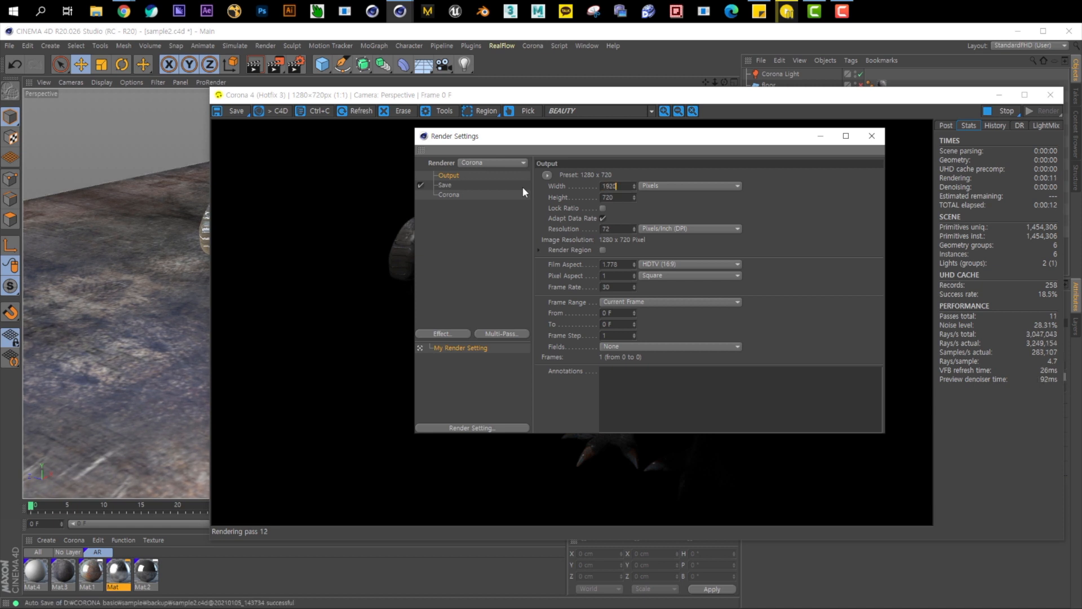
key("Tab")
type("1080")
key("Return")
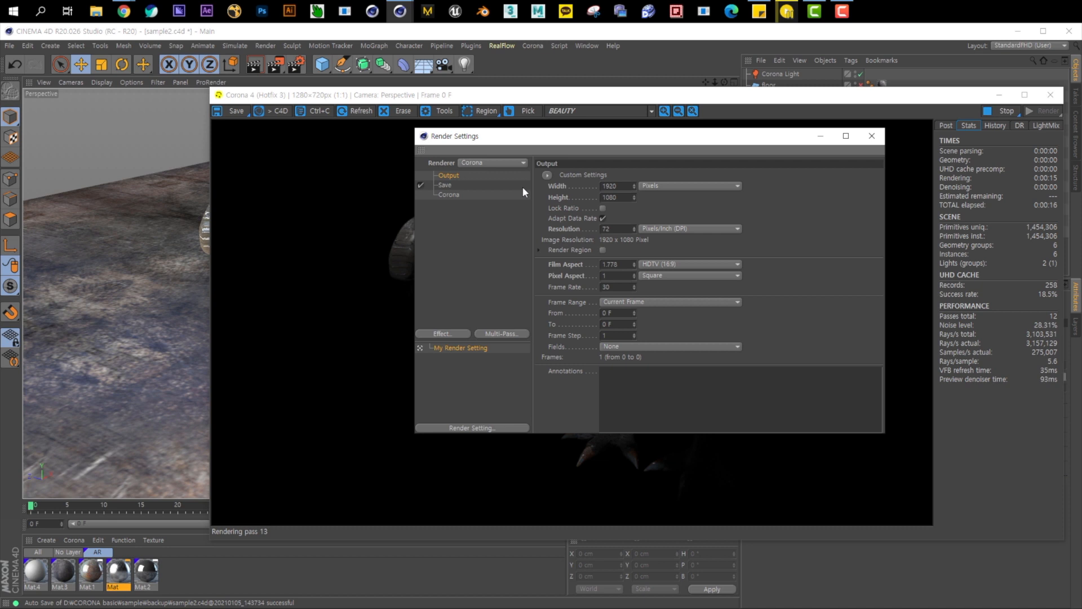
Rename the current render setting as FINAL RENDER.
double_click(455, 351)
type("FINA")
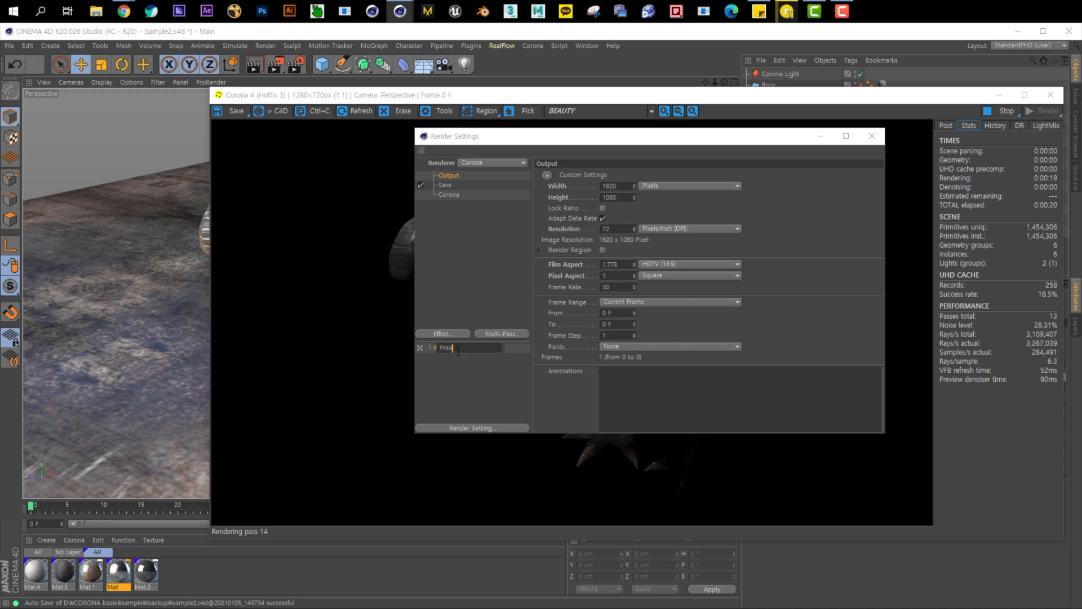
type("L RENDER")
key("Return")
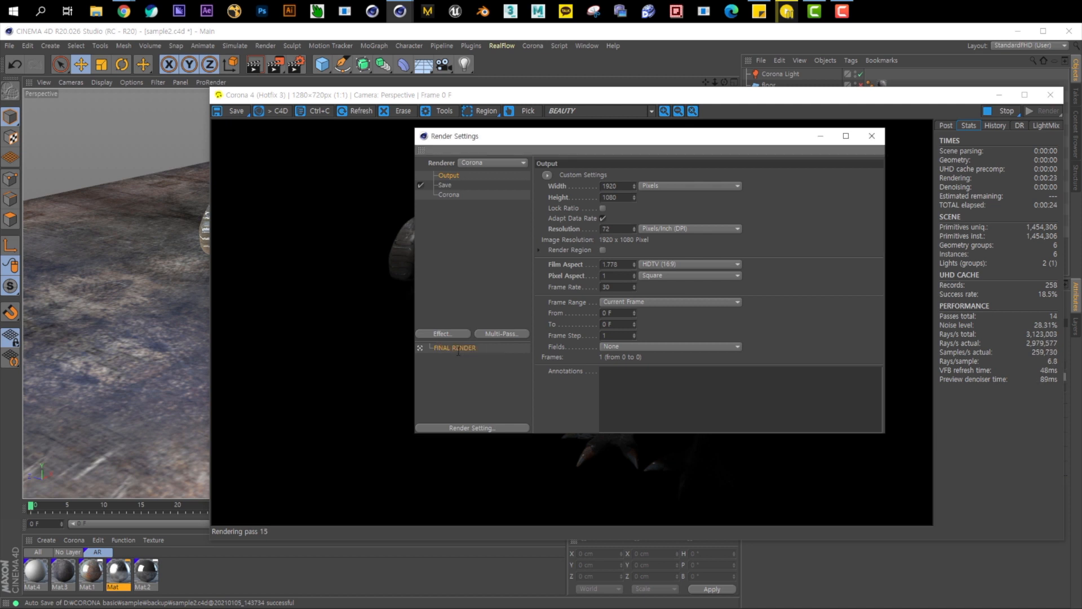
Duplicate the FINAL RENDER setting, make the copy active and name it REVIEW.
right_click(462, 345)
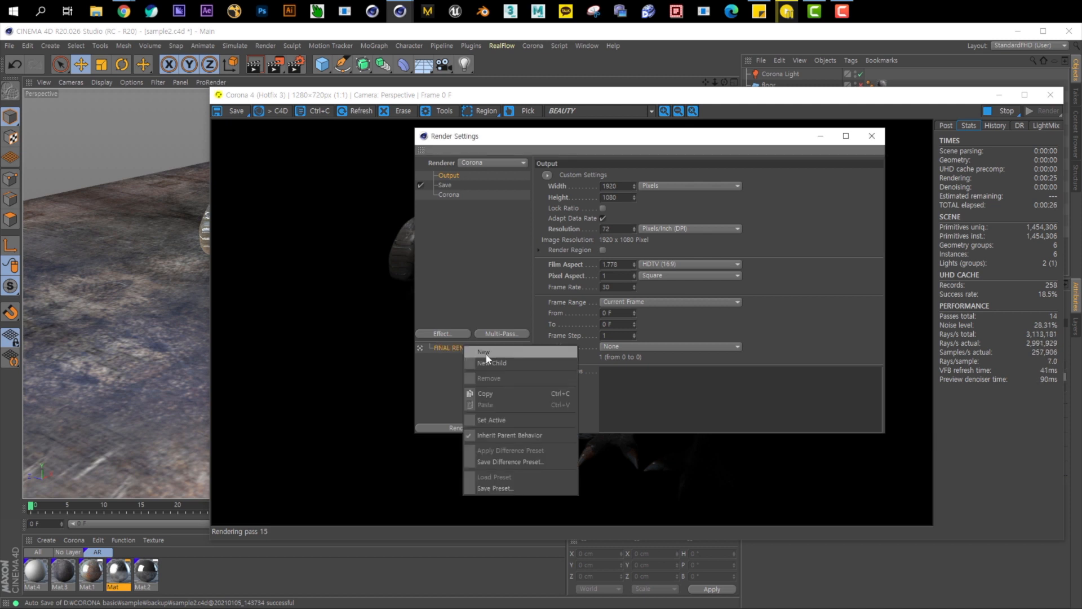
left_click(507, 393)
right_click(465, 358)
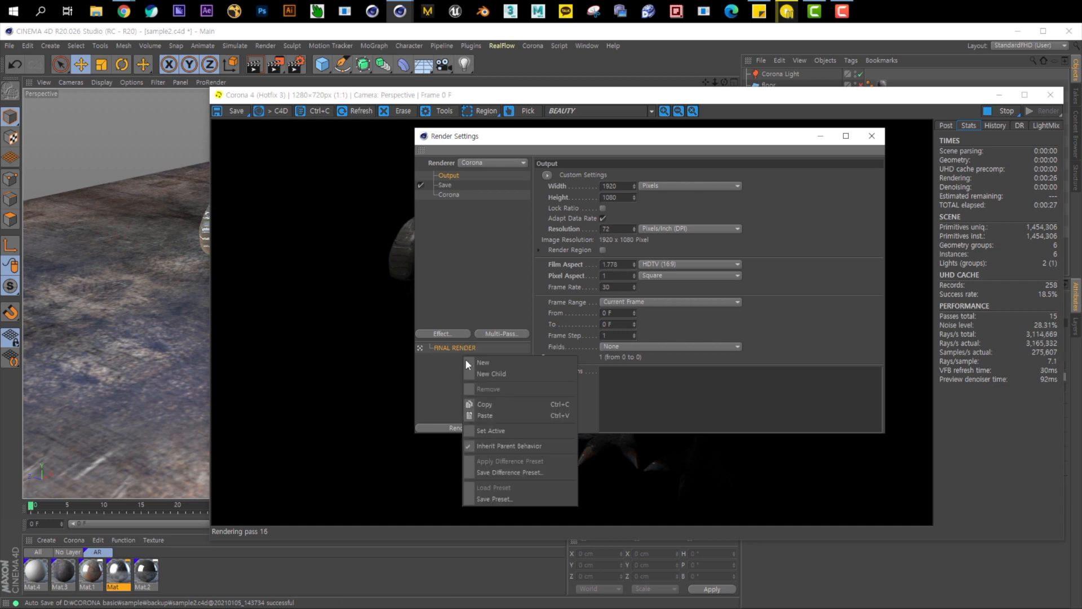
left_click(507, 416)
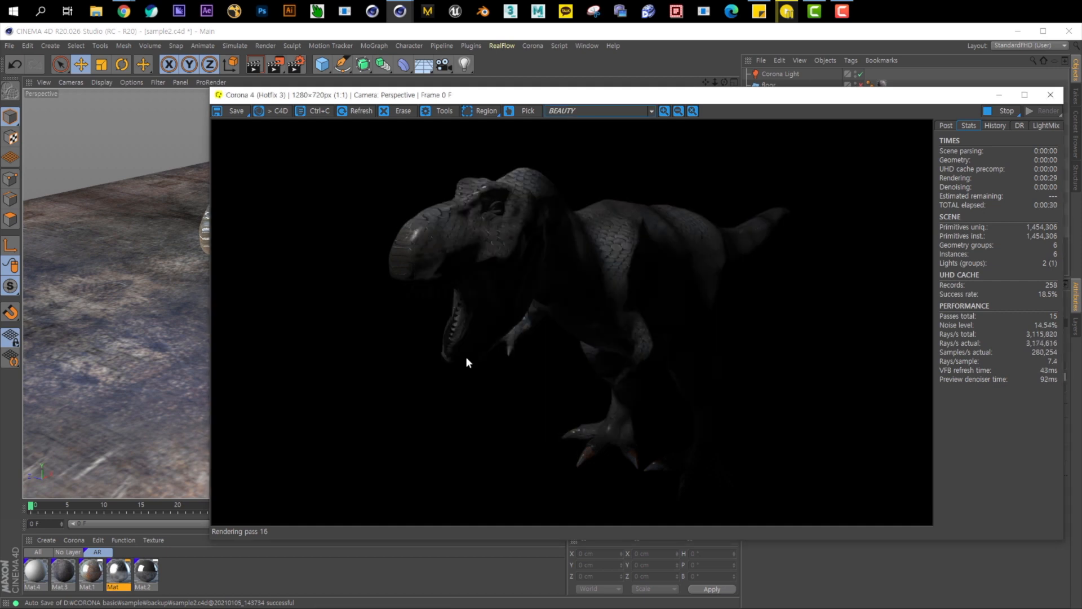
left_click(475, 343)
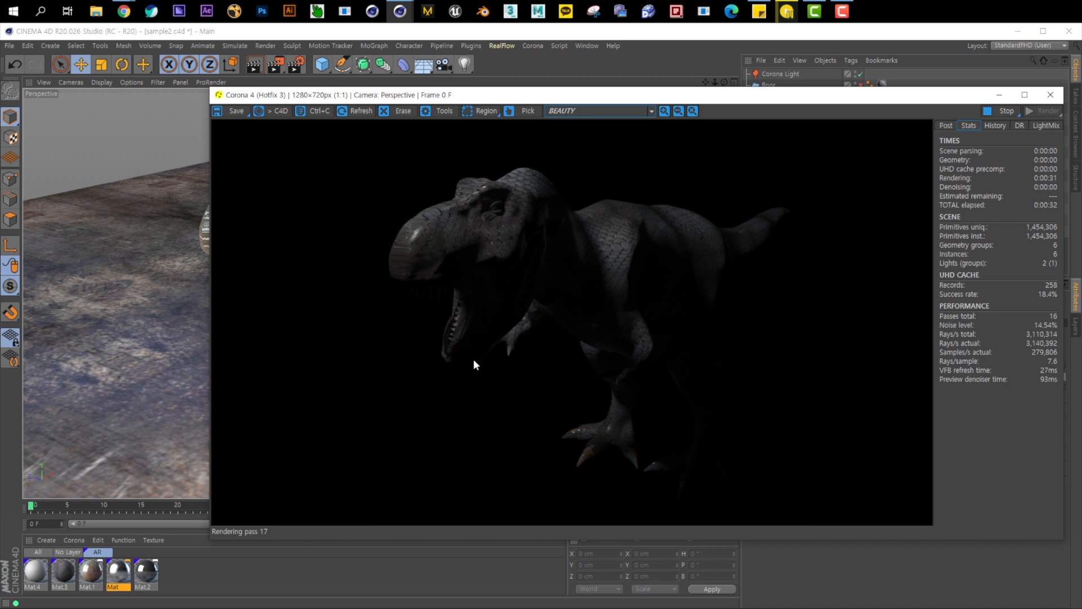
double_click(475, 361)
type("REVIEW")
key("Return")
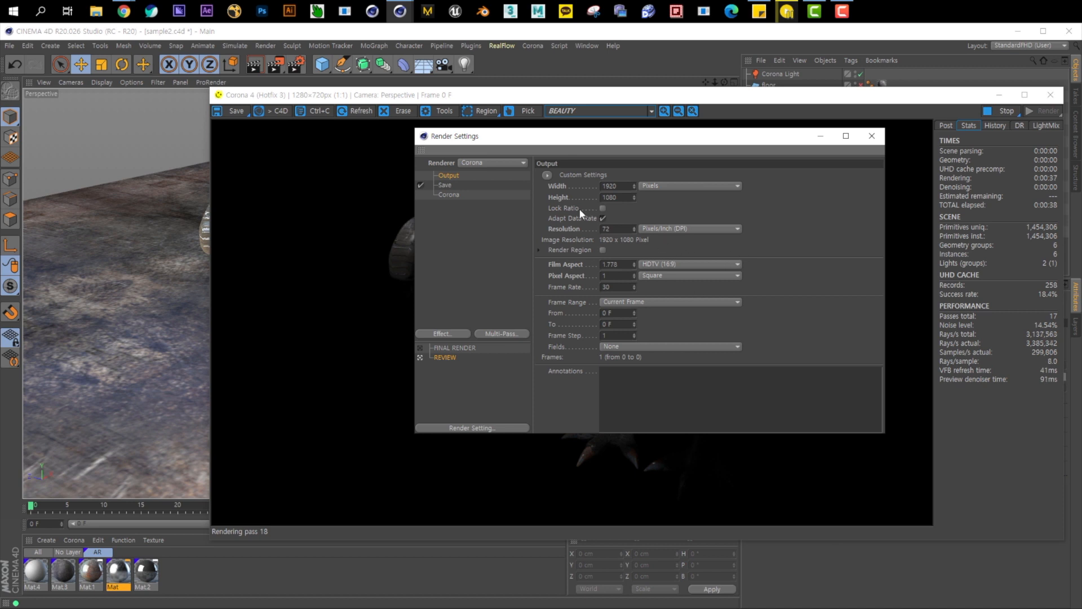
Lock the REVIEW setting's aspect ratio, set its width to 800 pixels and close the render settings.
left_click(604, 209)
left_click_drag(620, 186, 527, 182)
type("800")
key("Return")
left_click(873, 136)
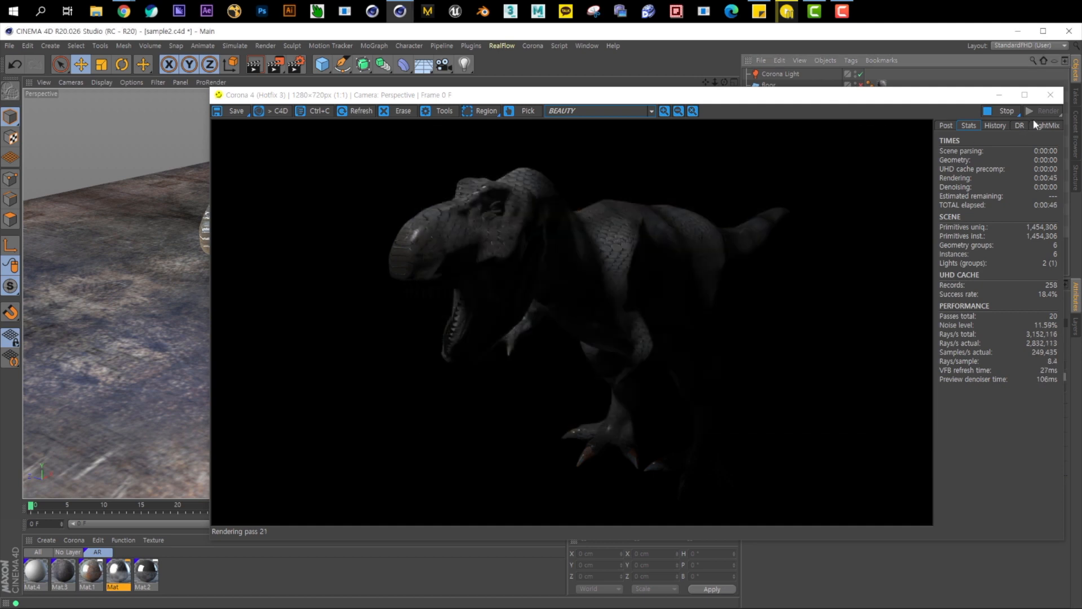
Close the current frame buffer and restart Corona's interactive rendering with the REVIEW setting.
left_click(1051, 94)
left_click(533, 45)
left_click(573, 185)
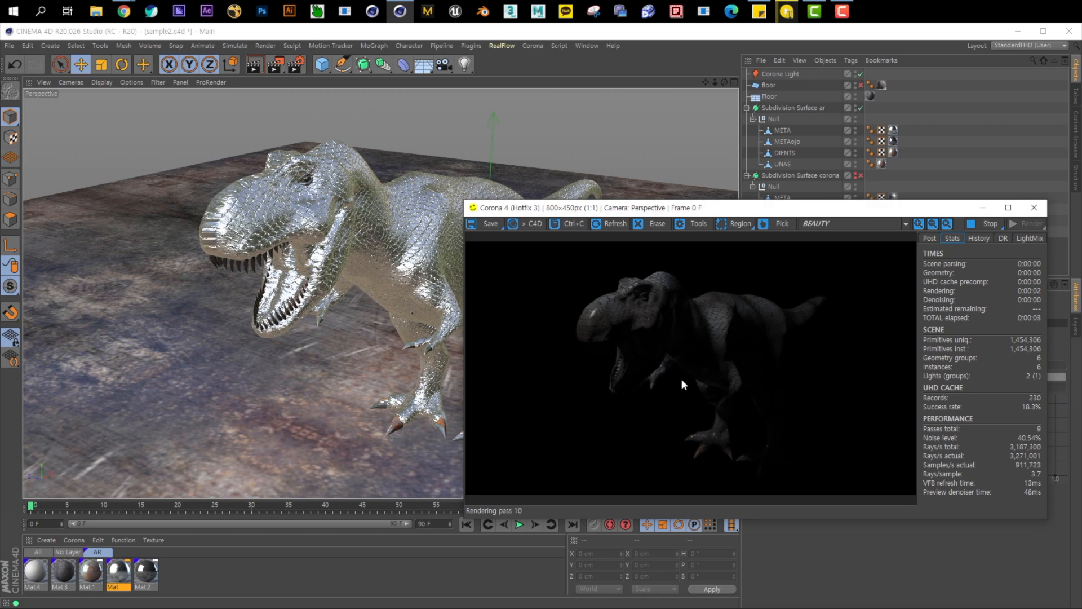
Orbit and pan the perspective view around the dinosaur to check how the interactive render follows it.
left_click_drag(343, 256, 413, 255, "alt")
left_click_drag(447, 222, 352, 225, "alt")
middle_click_drag(353, 226, 243, 230, "alt")
left_click_drag(293, 226, 338, 248, "alt")
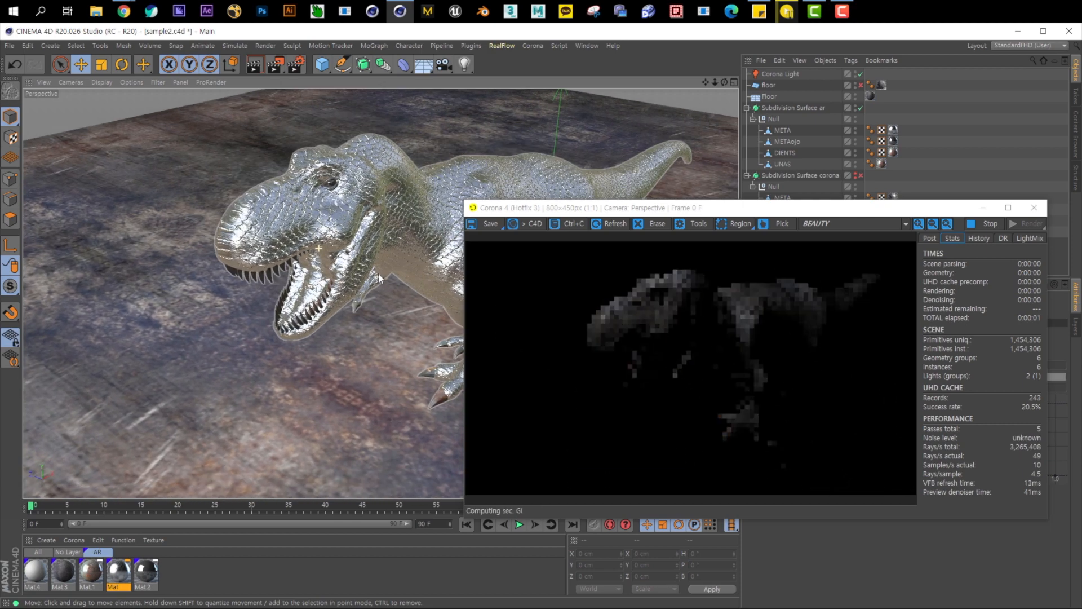
Zoom in on the dinosaur and back out with the frame buffer moved aside, checking the scene's lighting in the interactive render.
right_click_drag(361, 249, 387, 249, "alt")
middle_click_drag(386, 249, 351, 262, "alt")
right_click_drag(351, 262, 348, 266, "alt")
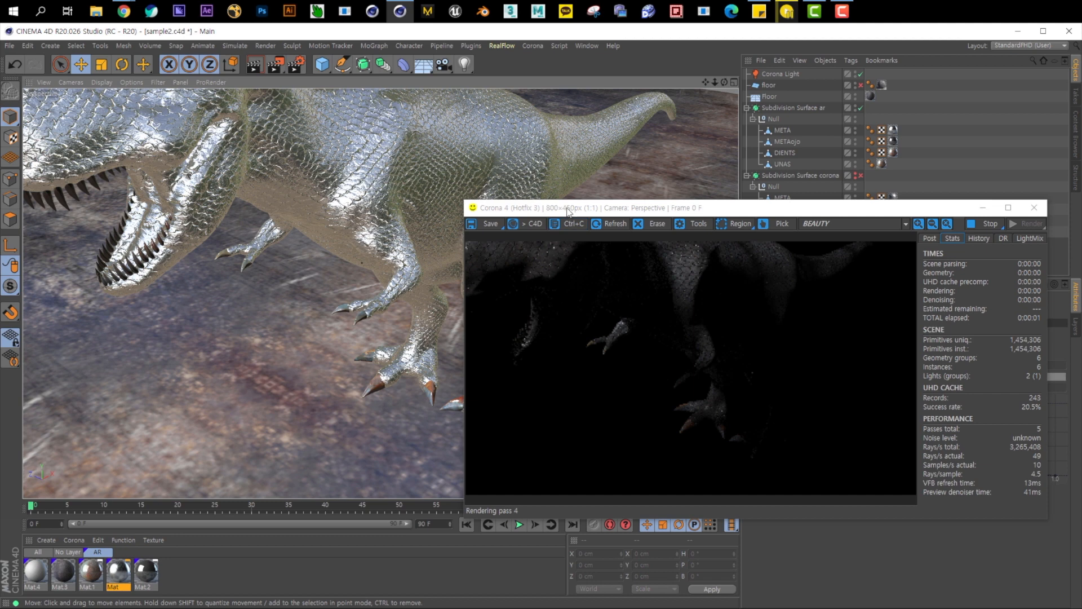
left_click_drag(570, 208, 595, 207)
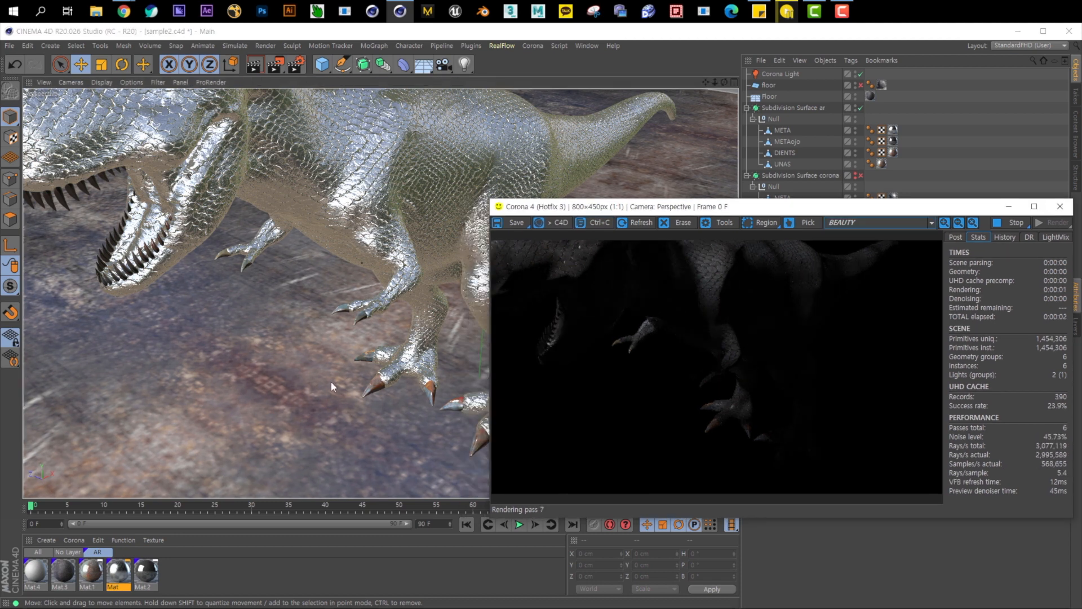
left_click_drag(682, 207, 713, 143)
middle_click_drag(357, 340, 333, 365, "alt")
right_click_drag(333, 366, 323, 368, "alt")
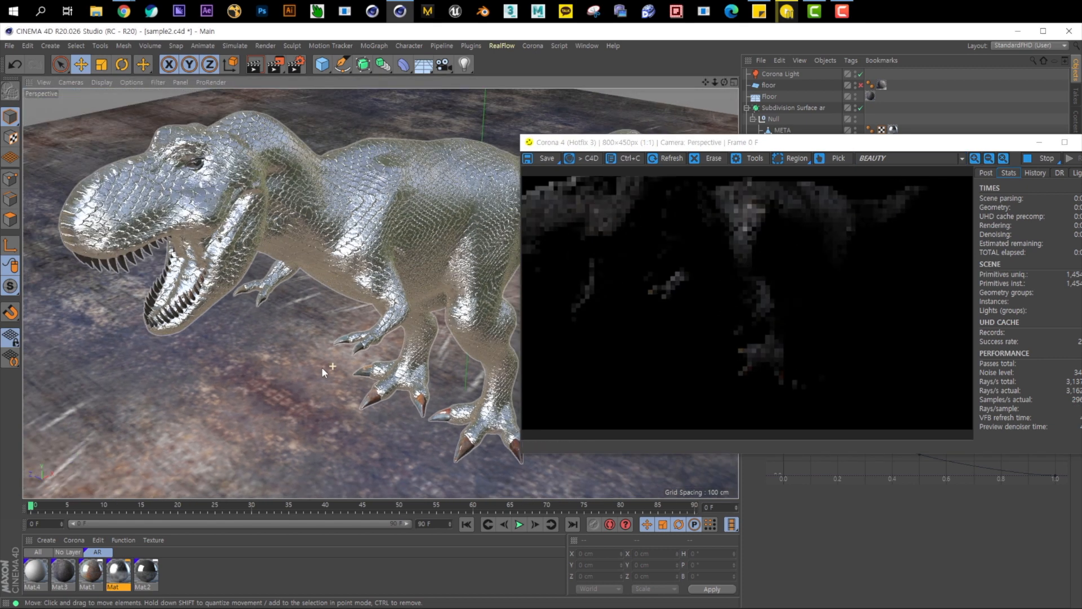
Hide the Floor object, enable the floor plane in its place, and check the new ground from another angle.
left_click(424, 65)
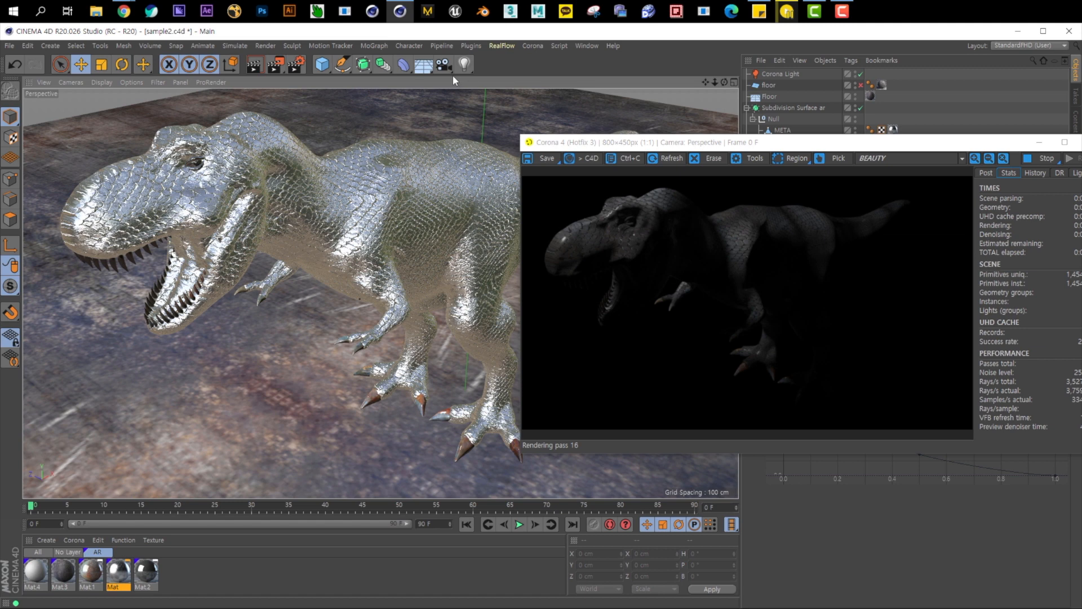
left_click(423, 67)
left_click(855, 96)
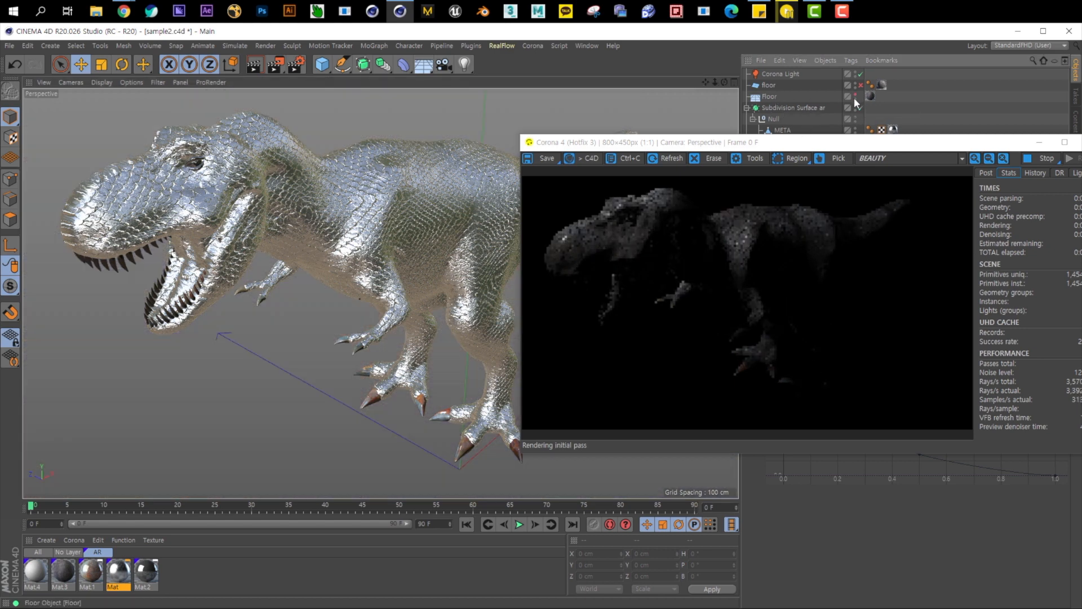
left_click(840, 89)
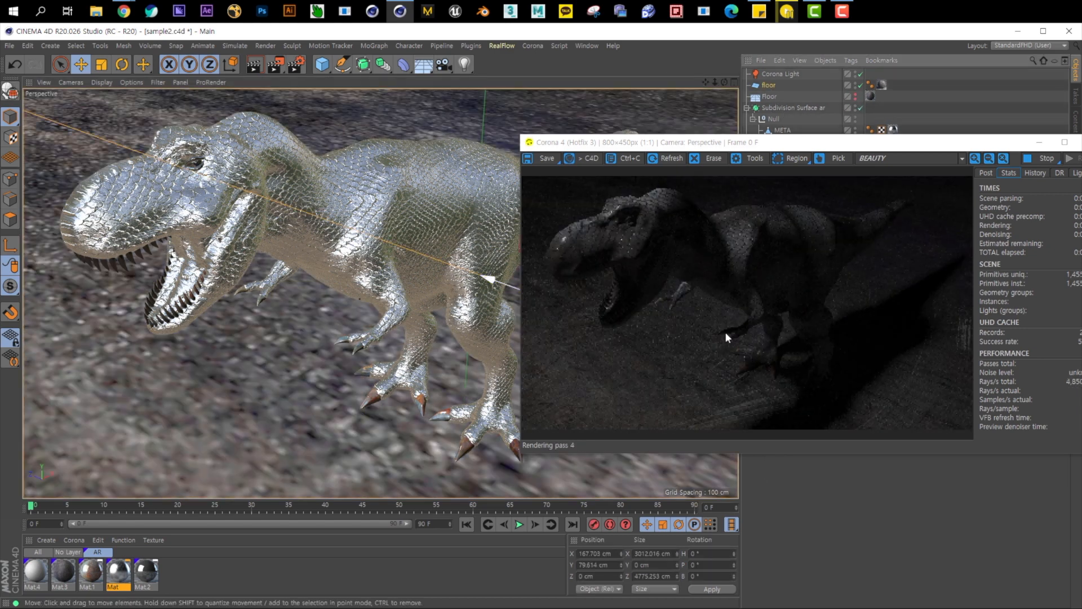
left_click_drag(430, 247, 380, 256, "alt")
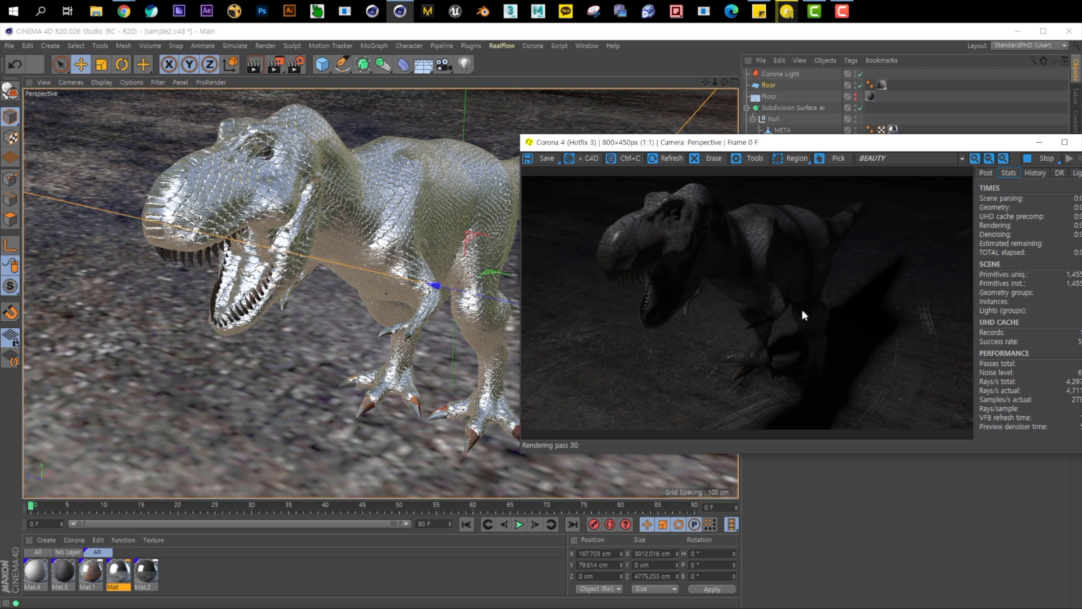
Select the Corona Light and move it along its own beam axis to a height of about 475 cm.
left_click_drag(749, 145, 316, 275)
left_click(786, 74)
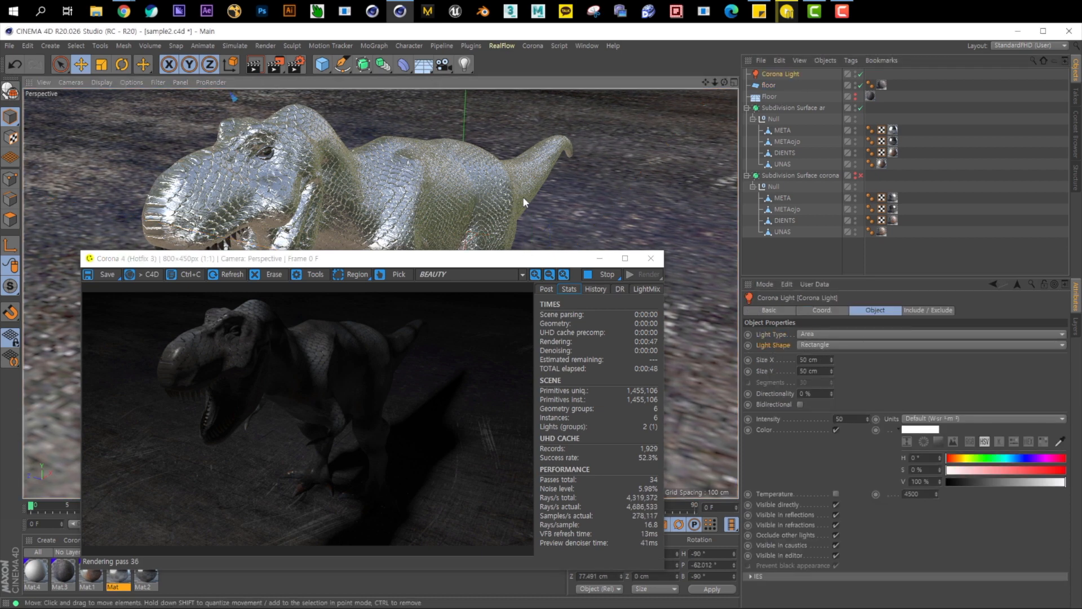
scroll(523, 197, "down", 7)
middle_click_drag(522, 196, 503, 263, "alt")
middle_click_drag(455, 115, 463, 186, "alt")
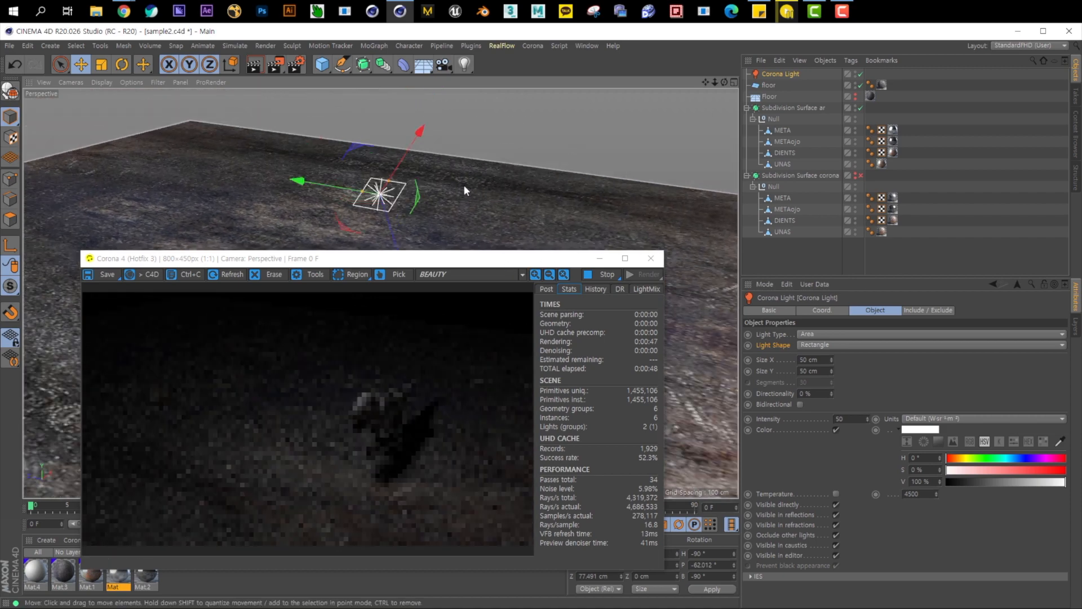
left_click_drag(393, 223, 466, 335)
middle_click_drag(495, 258, 508, 214, "alt")
left_click_drag(422, 231, 521, 245, "alt")
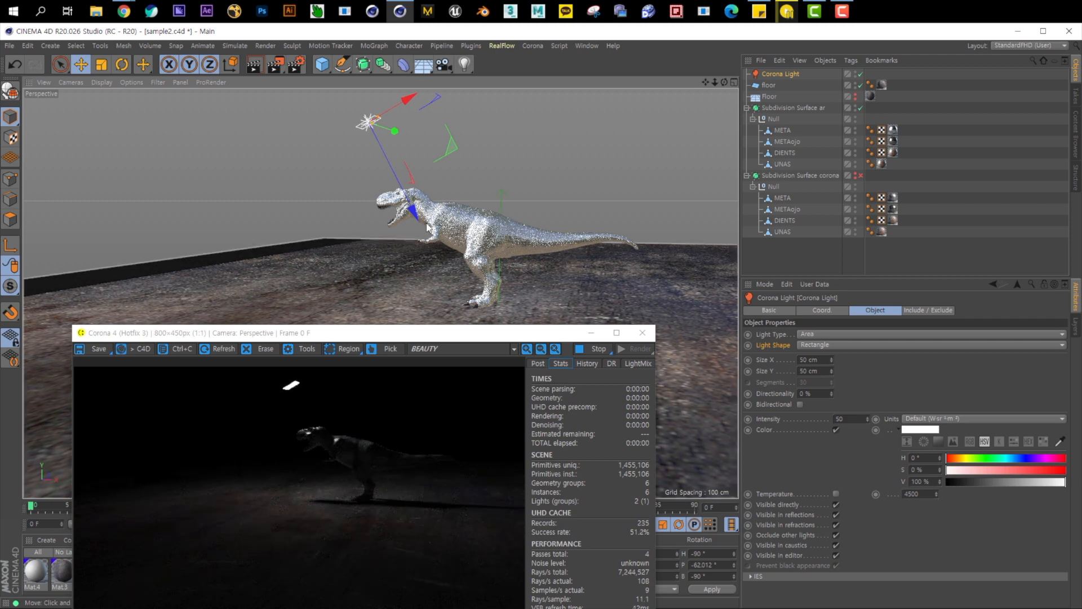
Switch the Corona Light's shape to Circle for comparison and set it back to Rectangle.
scroll(425, 268, "up", 4)
middle_click_drag(456, 195, 483, 289, "alt")
left_click_drag(483, 286, 513, 231, "alt")
left_click_drag(361, 333, 395, 216)
left_click(807, 345)
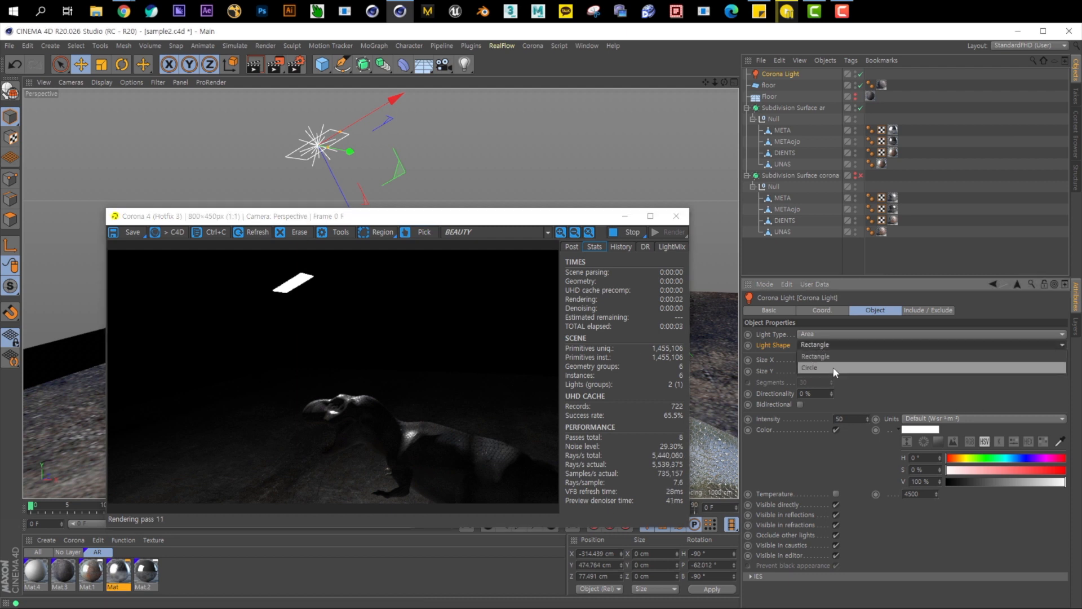
left_click(839, 369)
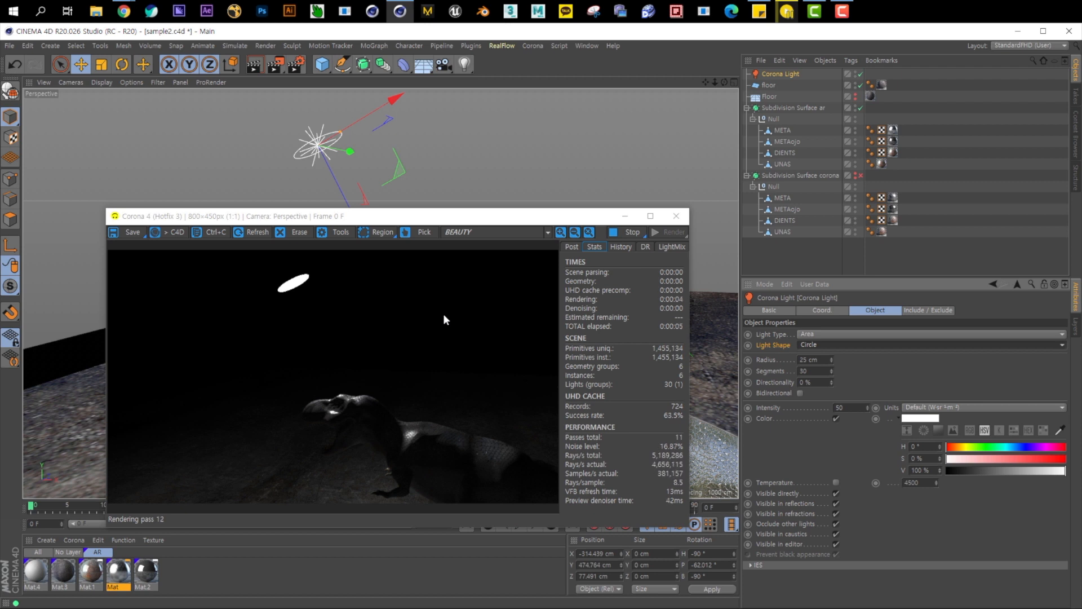
left_click(818, 344)
left_click(828, 357)
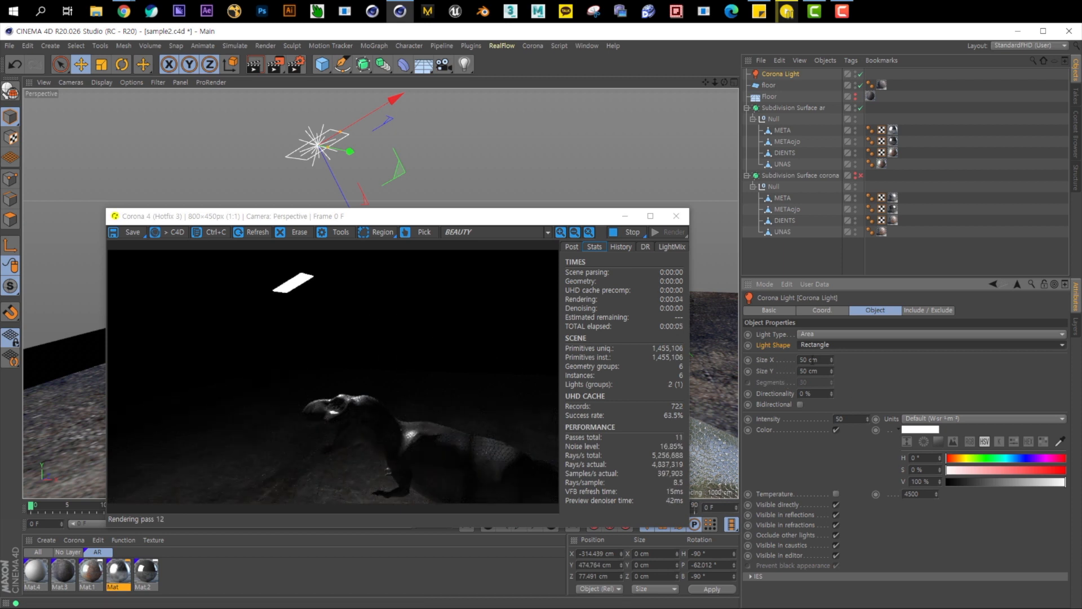
Set the Corona Light's Size X and Size Y to 150 cm and pull it back along its axis to a height of about 549 cm.
left_click(812, 360)
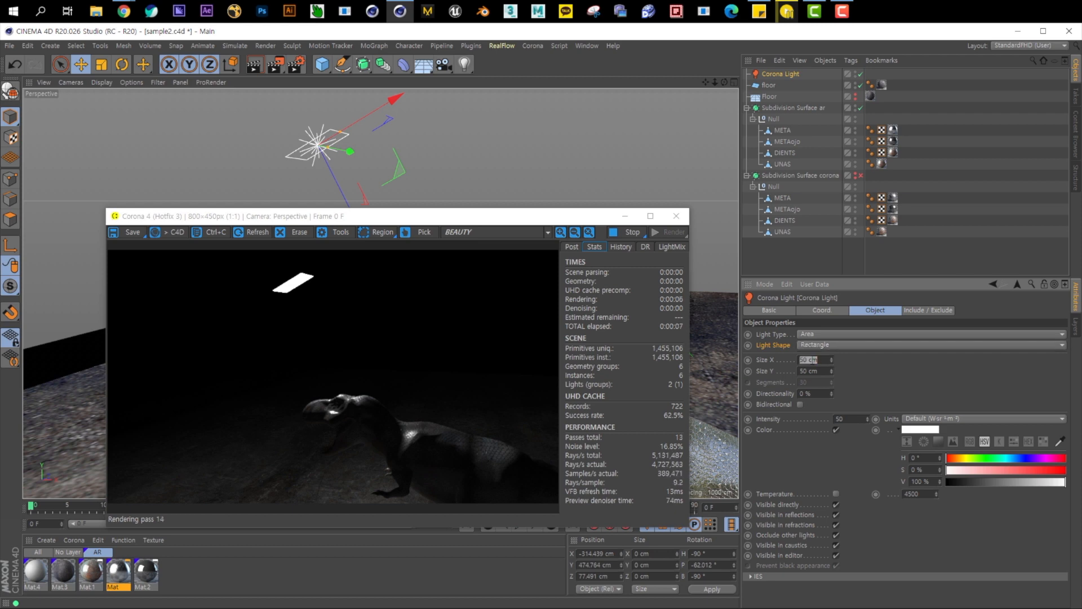
type("150")
key("Tab")
type("150")
key("Return")
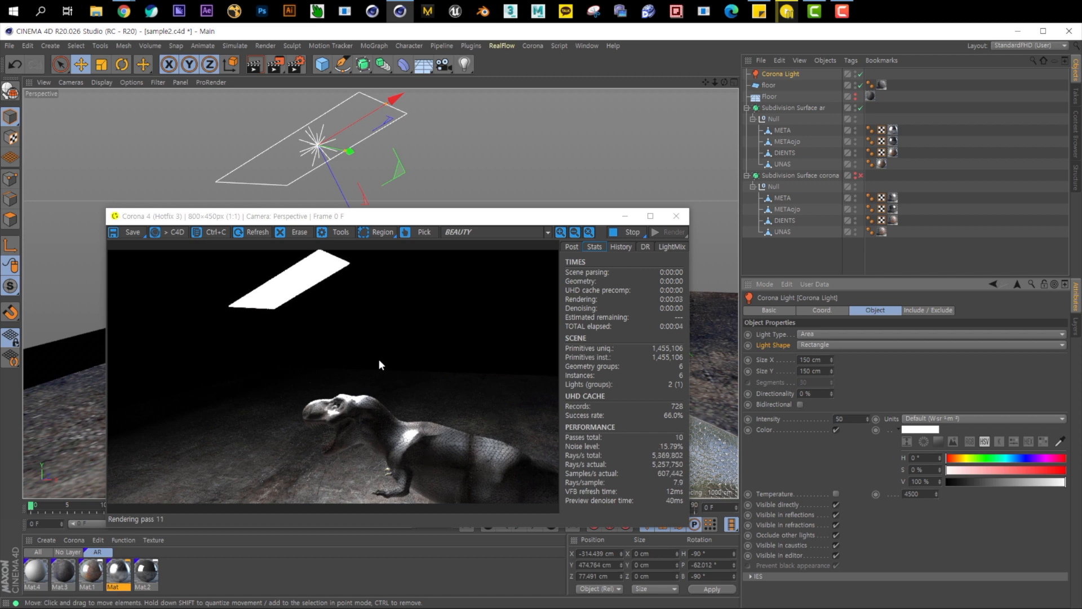
mouse_move(335, 180)
left_mouse_down()
mouse_move(273, 134)
mouse_move(326, 164)
left_mouse_up()
View the dinosaur's head and body from several angles to examine the enlarged light's effect in the interactive render.
left_click_drag(466, 223, 696, 224)
left_click_drag(341, 188, 287, 249, "alt")
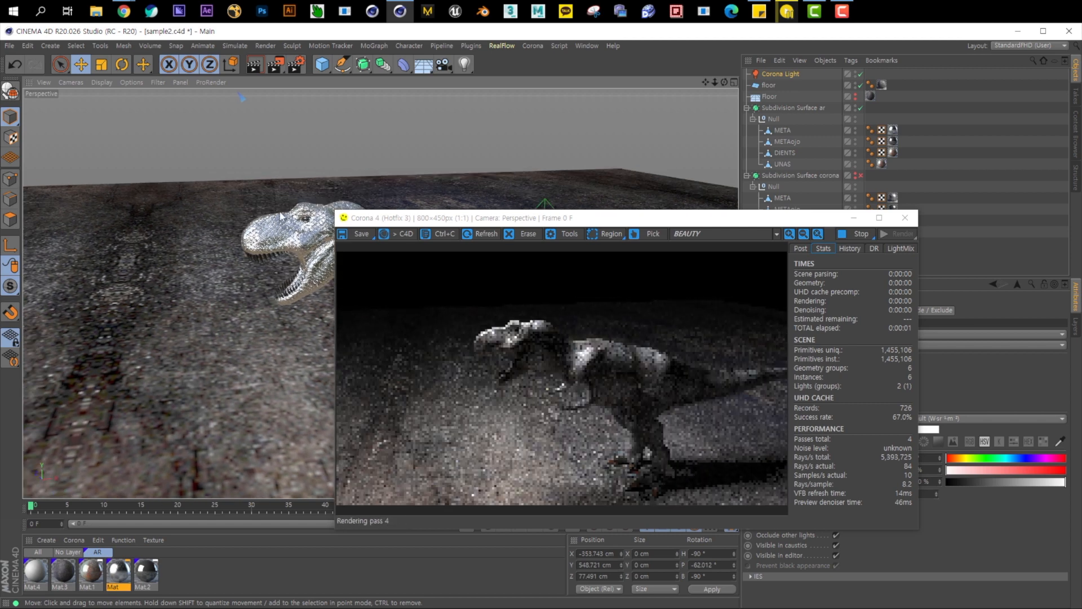
right_click_drag(283, 232, 404, 234, "alt")
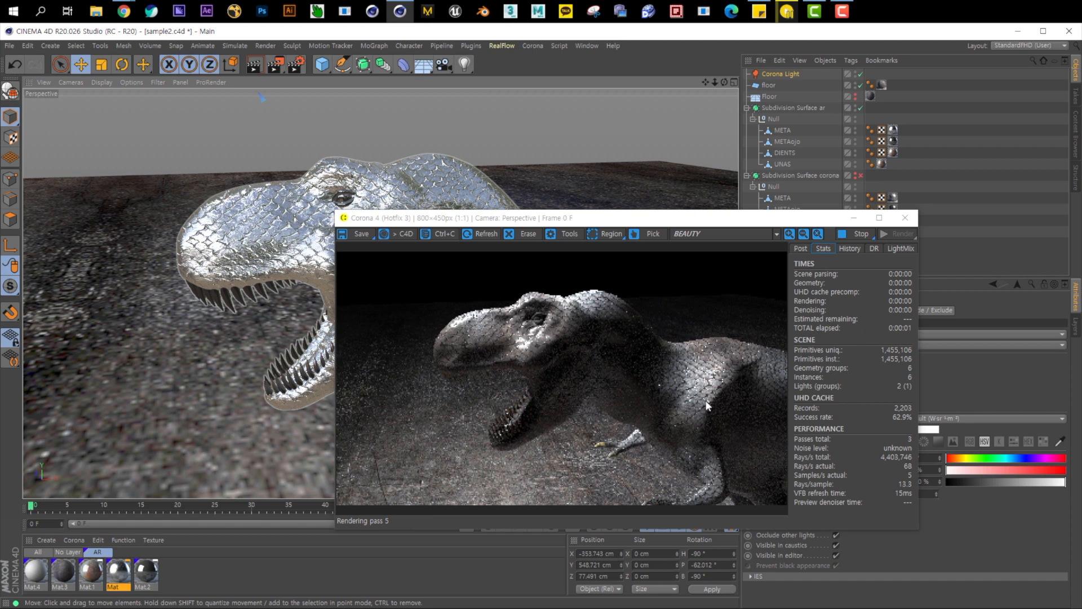
left_click_drag(644, 220, 857, 265)
left_click_drag(428, 237, 322, 242, "alt")
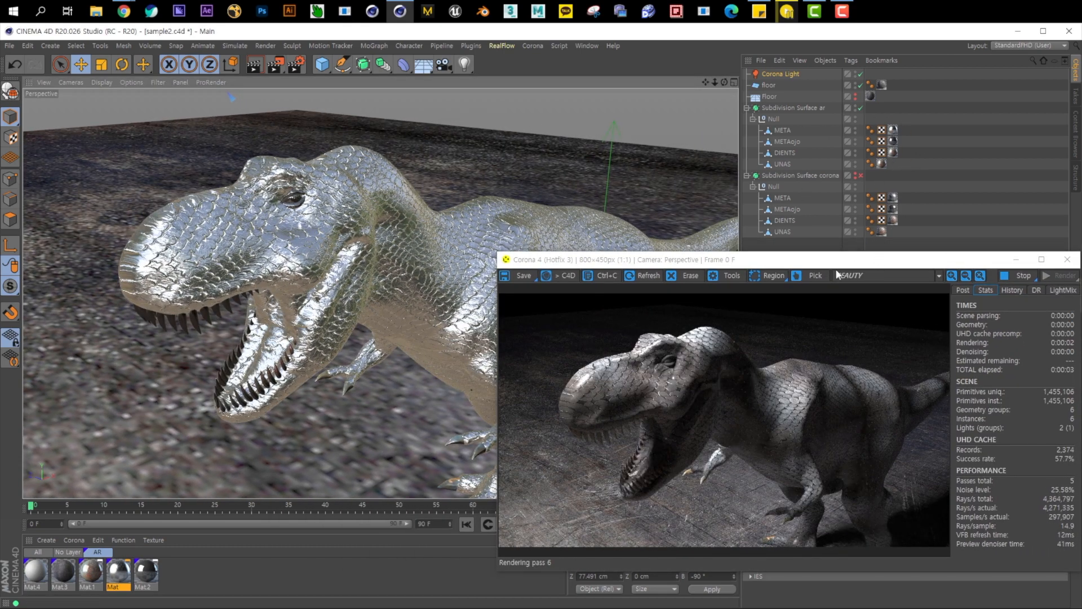
Open the Mat material assigned to the META mesh to review its settings, and reposition the frame buffer beside the dinosaur.
left_click_drag(838, 262, 644, 343)
double_click(894, 129)
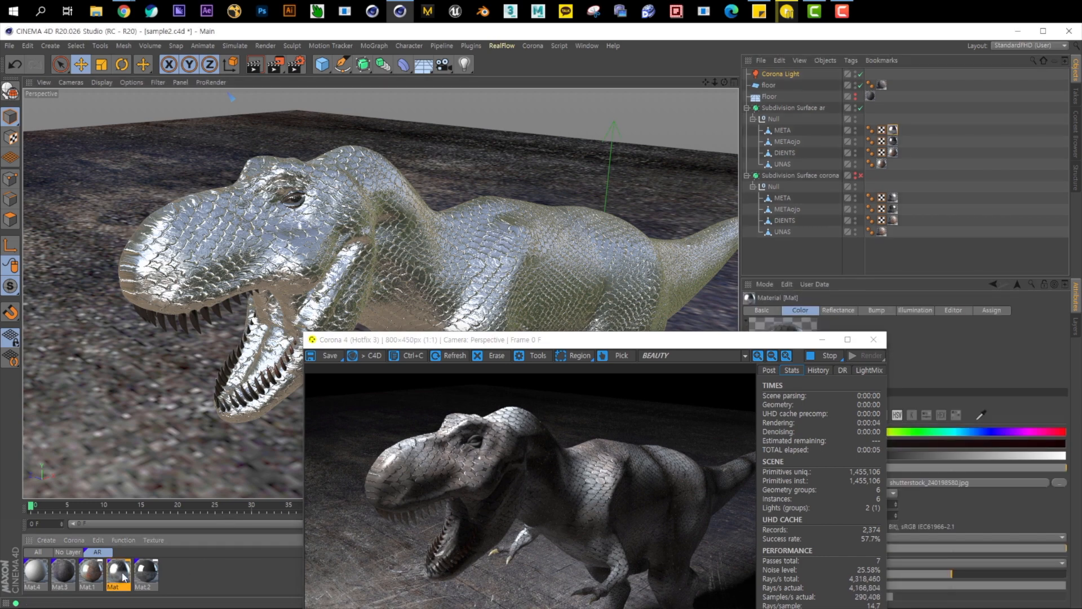
left_click(524, 76)
left_click_drag(620, 338, 772, 199)
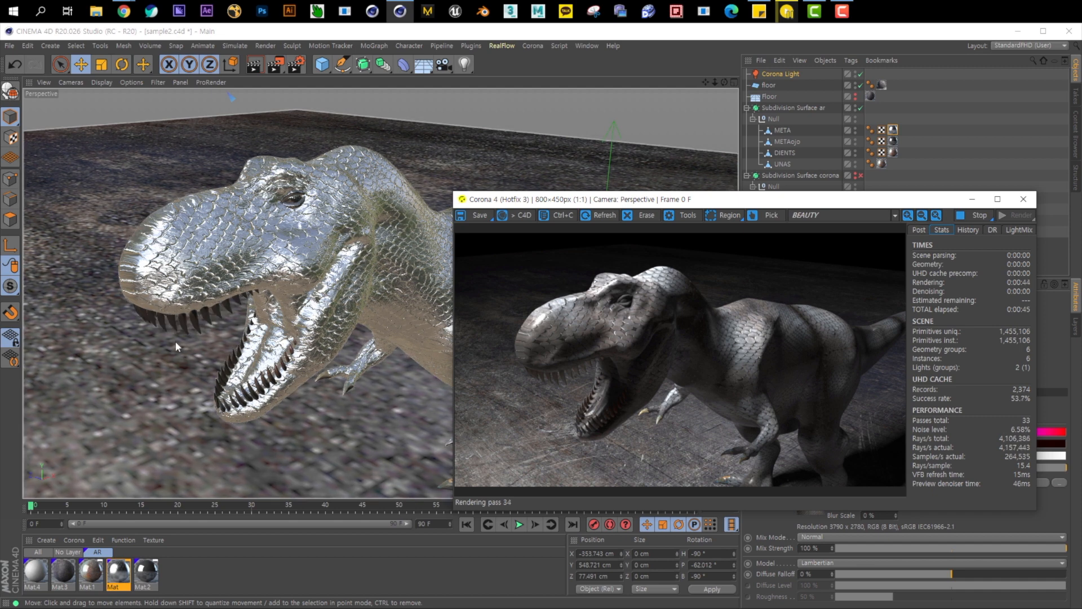
left_click_drag(530, 201, 475, 214)
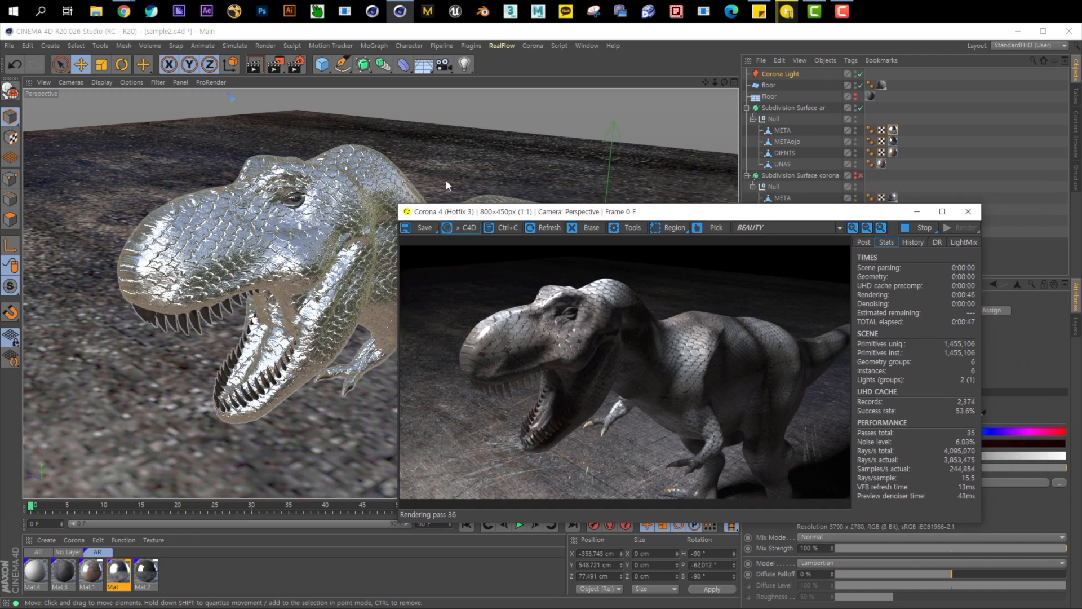
Minimize the Corona frame buffer and switch to the open sample.c4d document.
left_click(917, 212)
left_click(592, 46)
left_click(620, 336)
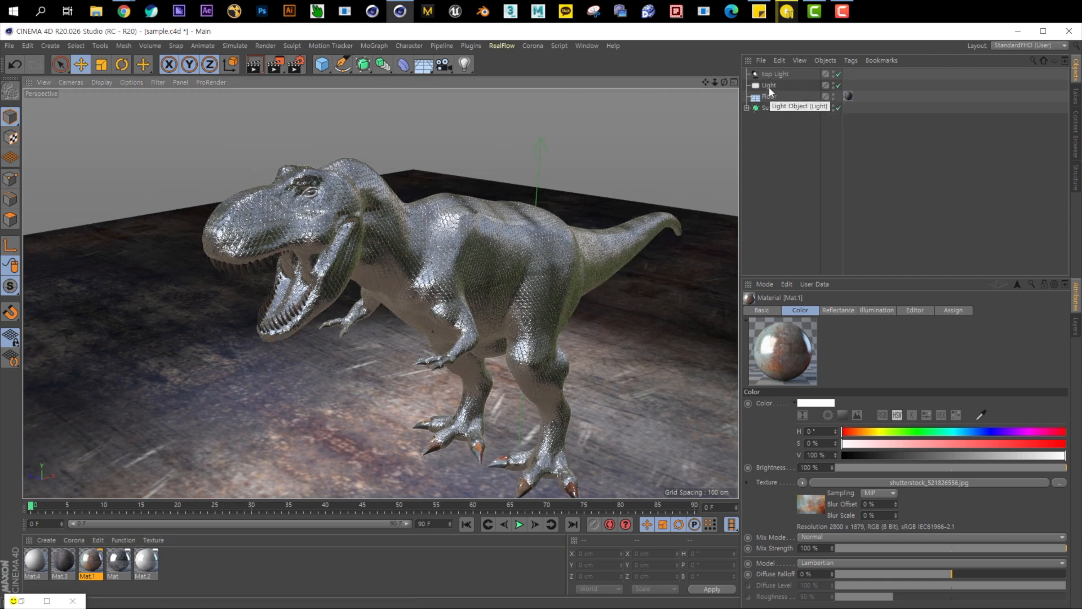
Set the sample.c4d renderer to Corona, lock the aspect ratio, set the width to 800 pixels and close the render settings.
left_click(296, 64)
left_click(373, 82)
left_click(352, 150)
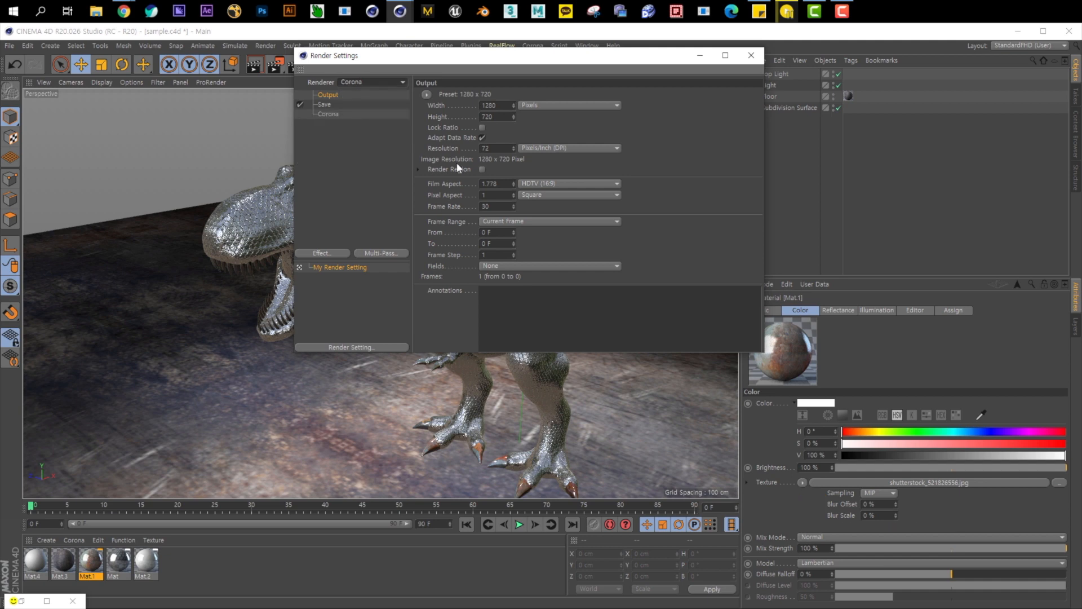
left_click(482, 128)
type("1920")
key("Return")
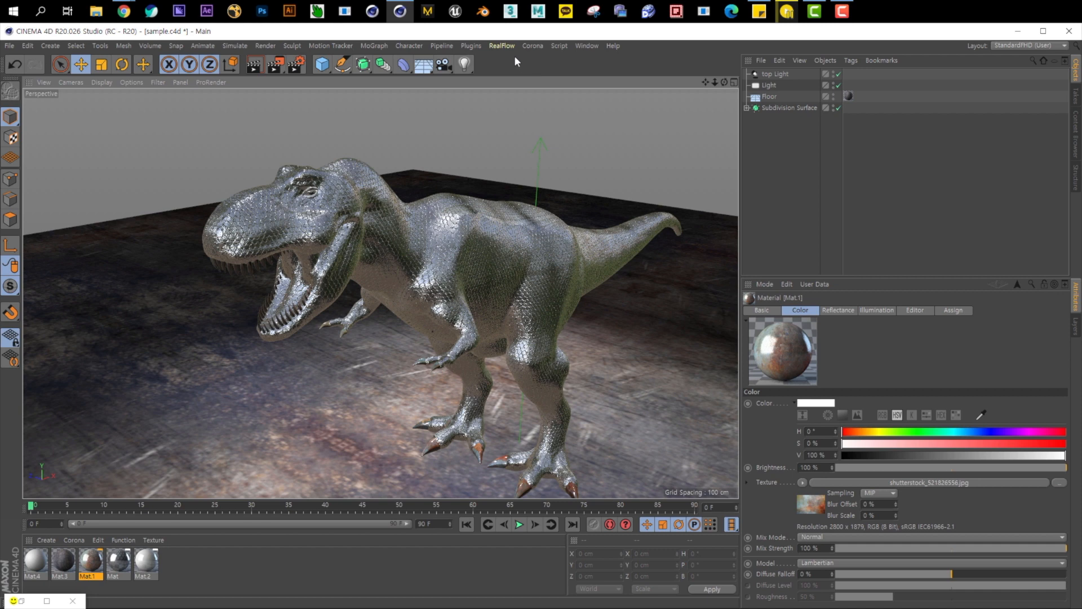
Start Corona's interactive rendering of sample.c4d and examine how the unconverted lights and materials render on the dinosaur.
left_click(533, 46)
left_click(571, 183)
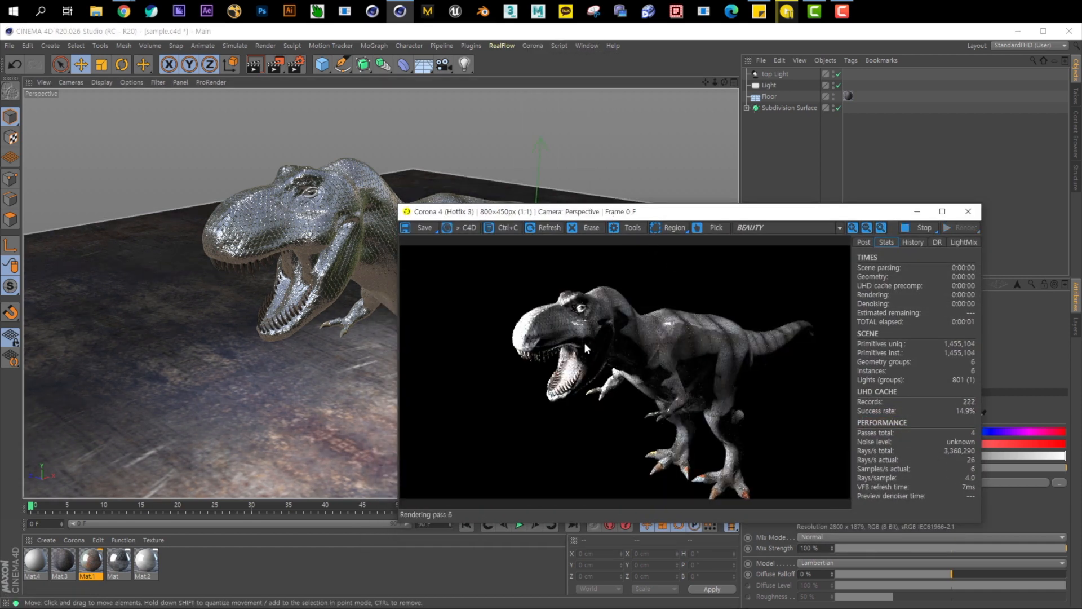
scroll(592, 311, "up", 2)
scroll(565, 345, "down", 2)
scroll(567, 333, "up", 2)
scroll(567, 334, "down", 2)
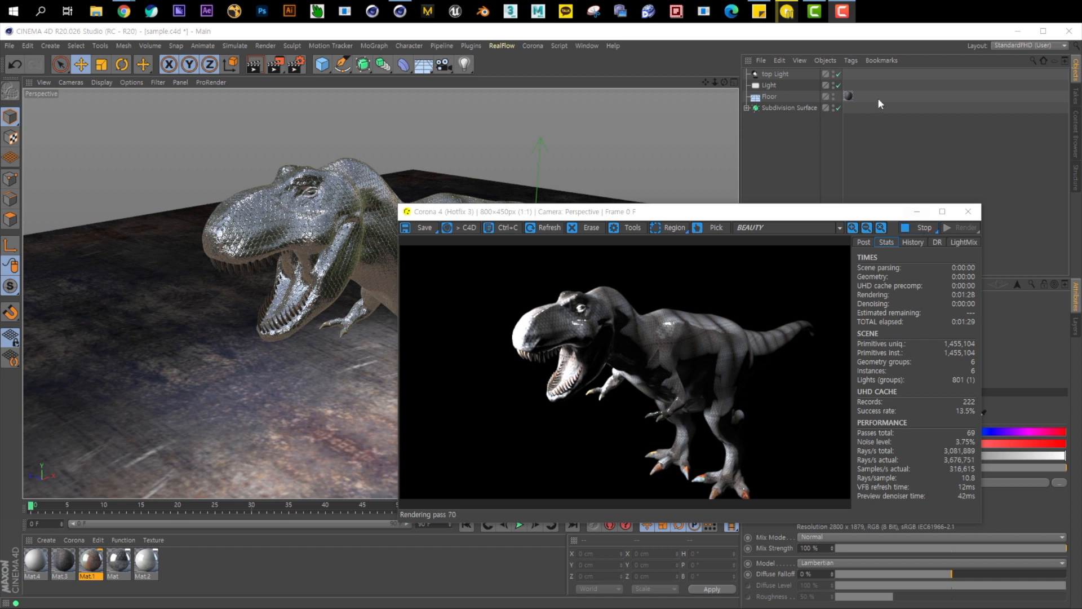
Stop the interactive render, close the frame buffer and switch back to the sample2.c4d document.
left_click(926, 229)
left_click(969, 212)
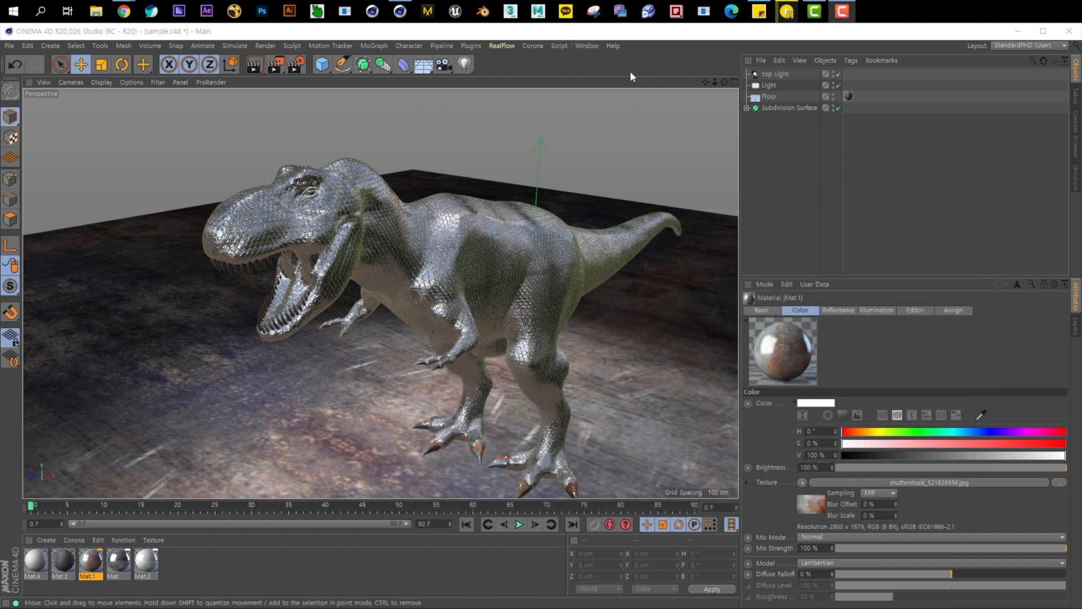
left_click(589, 46)
left_click(638, 345)
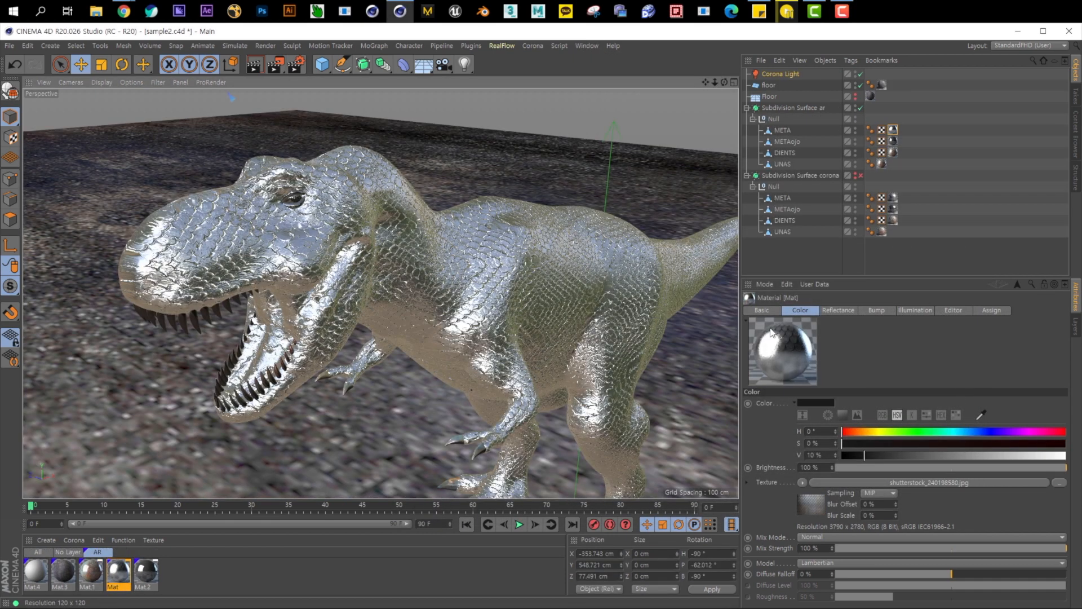
Start Corona's interactive rendering of sample2.c4d and frame the whole dinosaur in the perspective view.
left_click(578, 48)
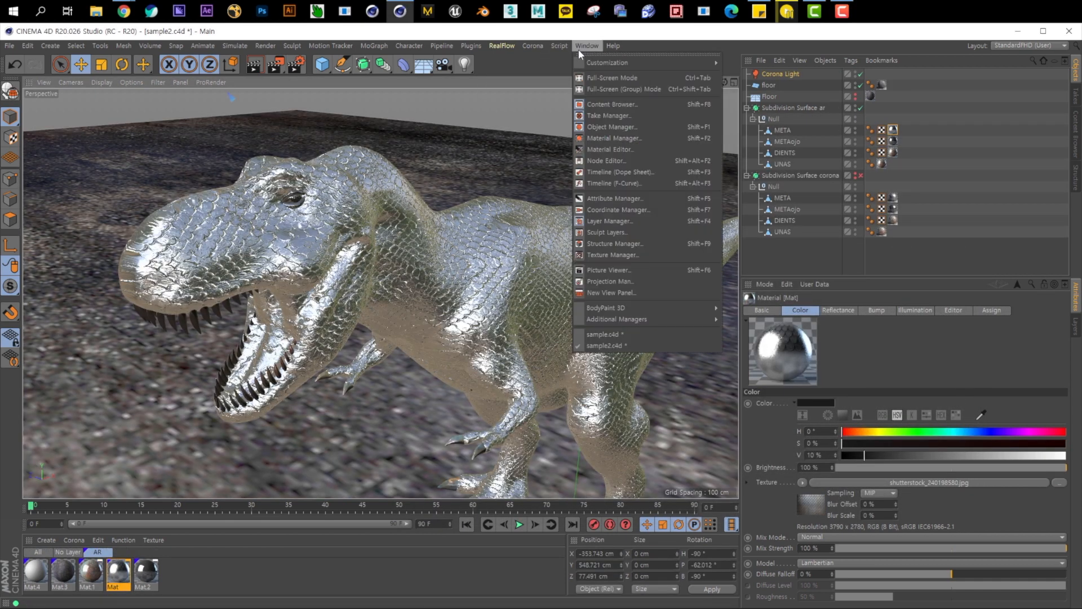
mouse_move(533, 46)
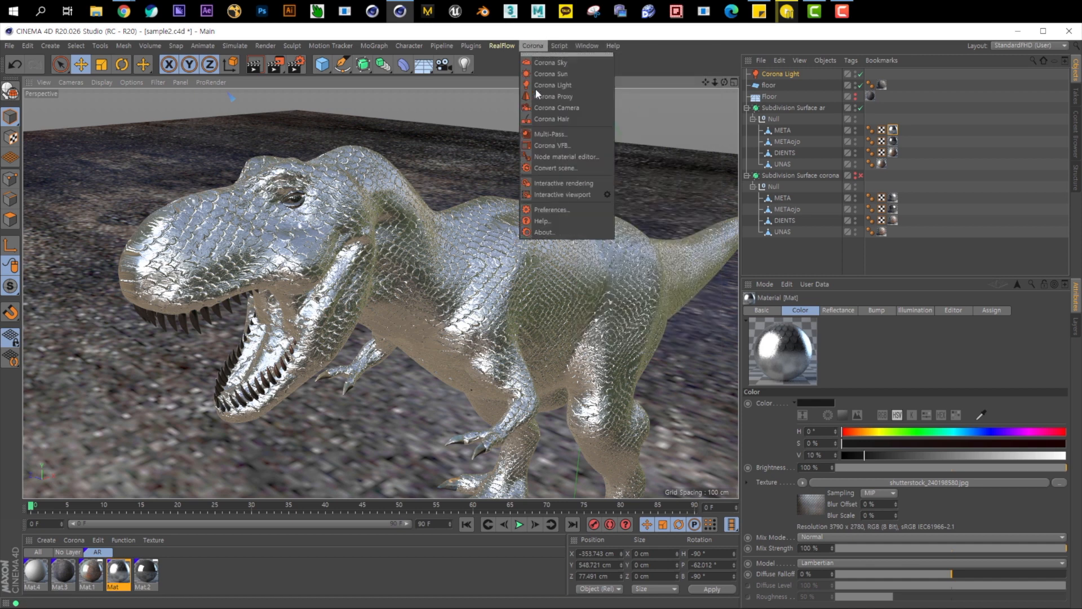
left_click(567, 184)
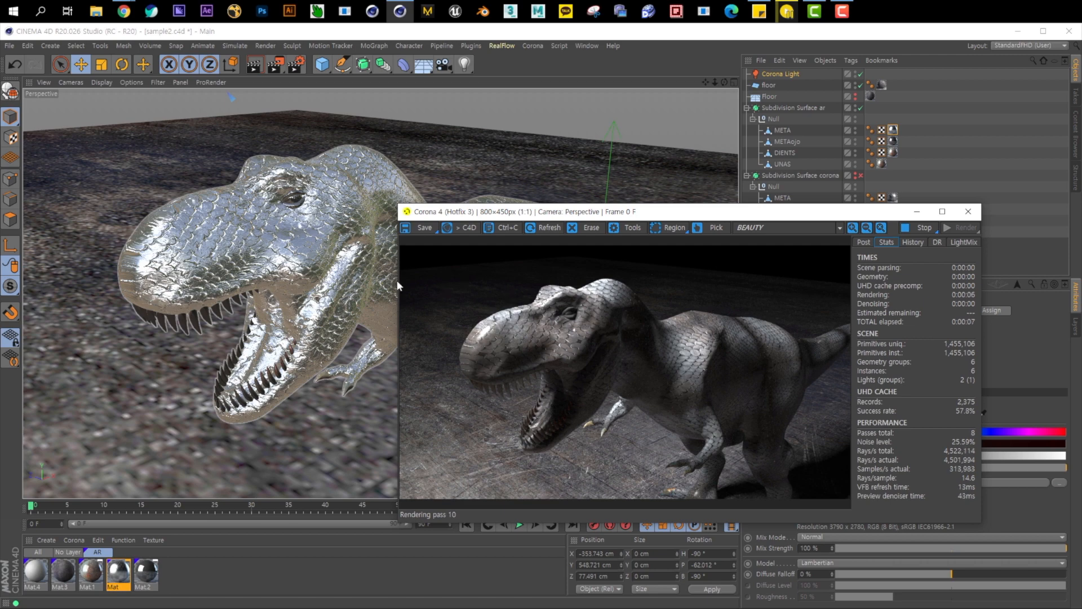
left_click_drag(767, 209, 462, 287)
middle_click_drag(485, 259, 491, 163, "alt")
right_click_drag(491, 163, 451, 169, "alt")
left_click_drag(451, 170, 479, 172, "alt")
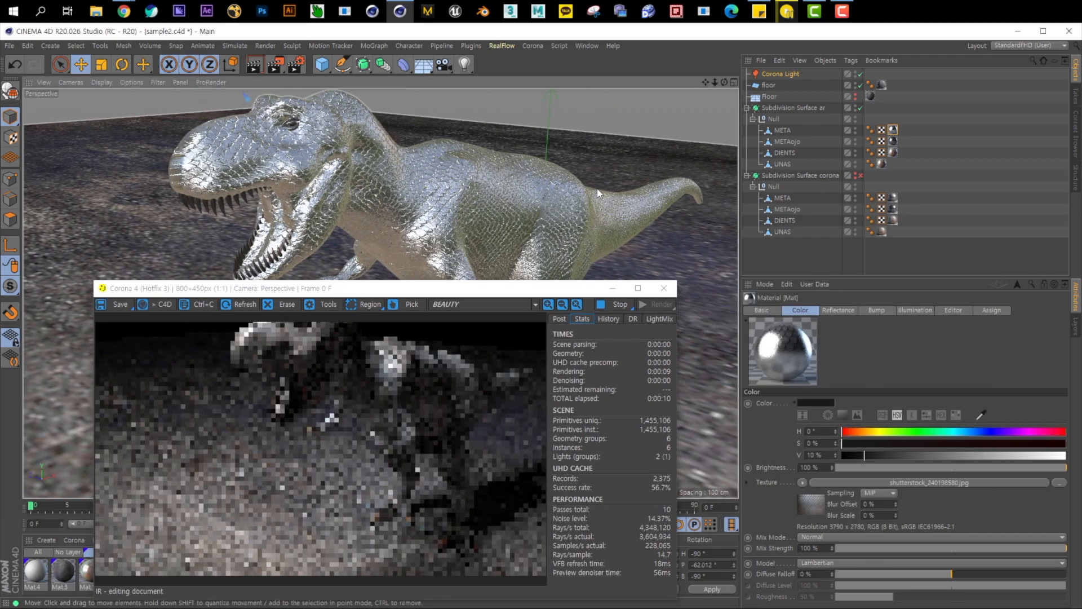
Make the Subdivision Surface corona object visible and enable it, so both dinosaurs appear in the interactive render.
left_click(788, 174)
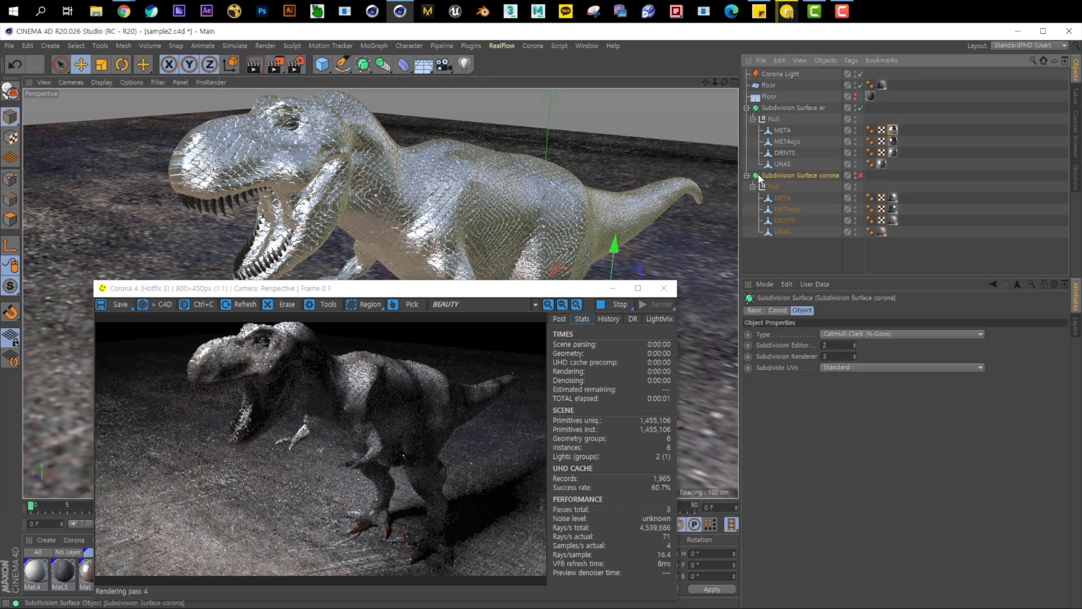
left_click(855, 174)
left_click(861, 176)
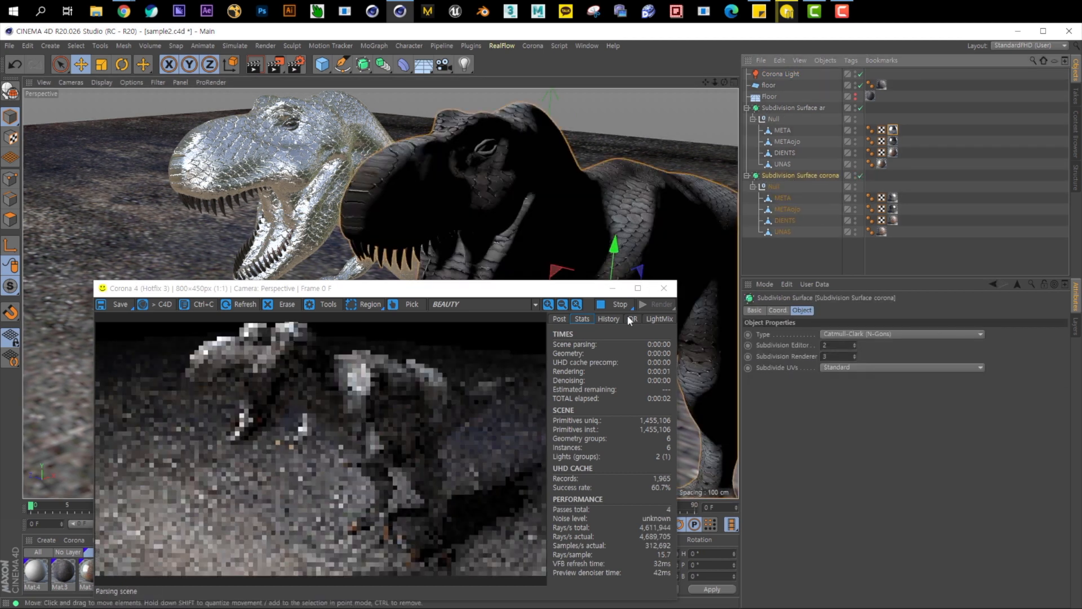
left_click_drag(514, 293, 686, 301)
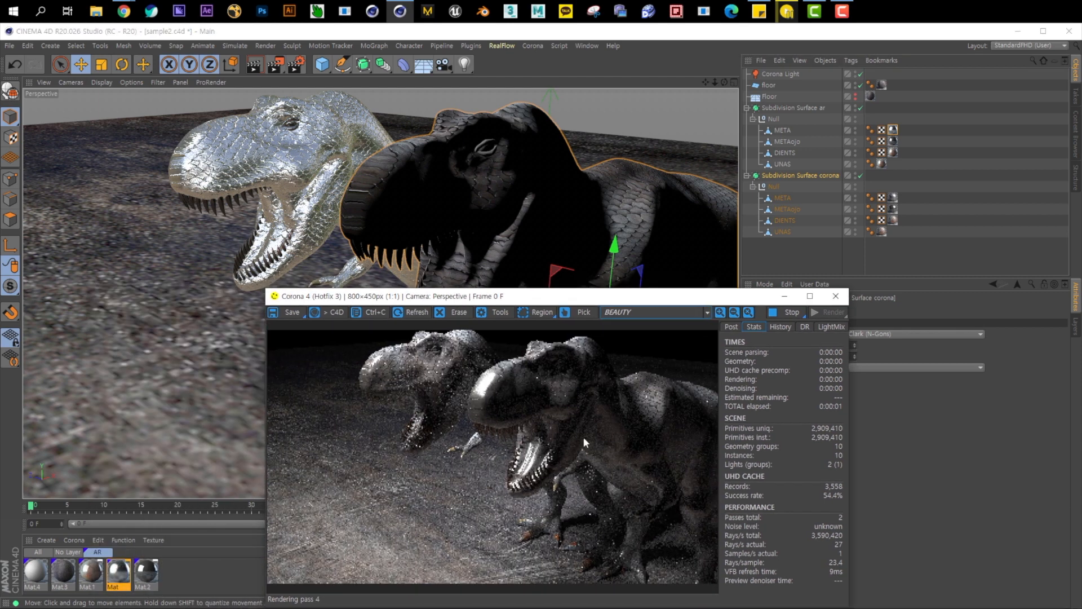
Inspect the Diffuse and Reflection settings of the unlayered Corona material Material.2, and close its editor.
left_click_drag(584, 305, 695, 271)
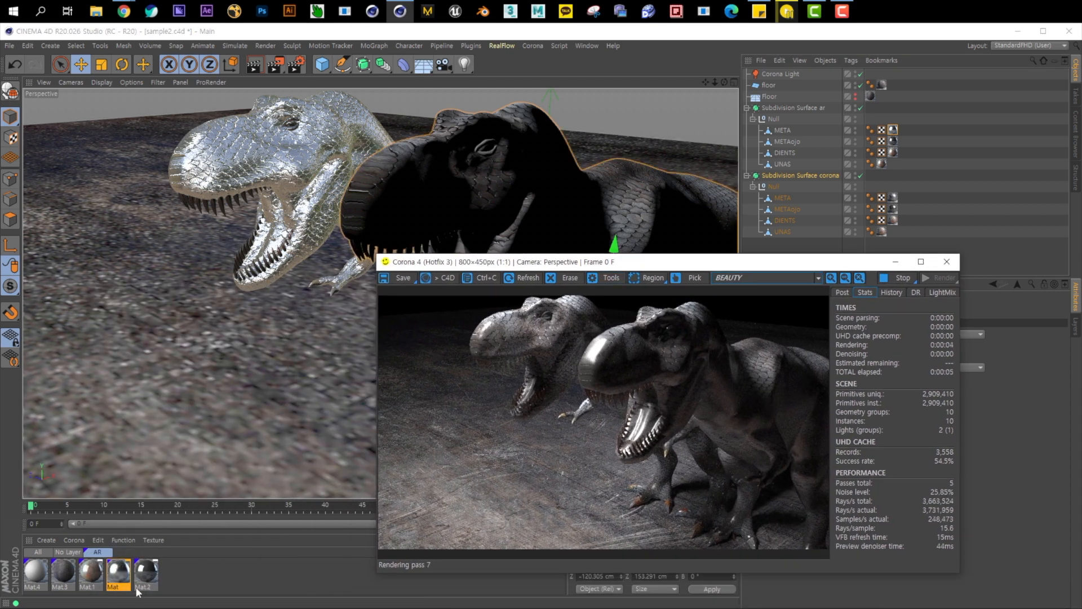
left_click(70, 553)
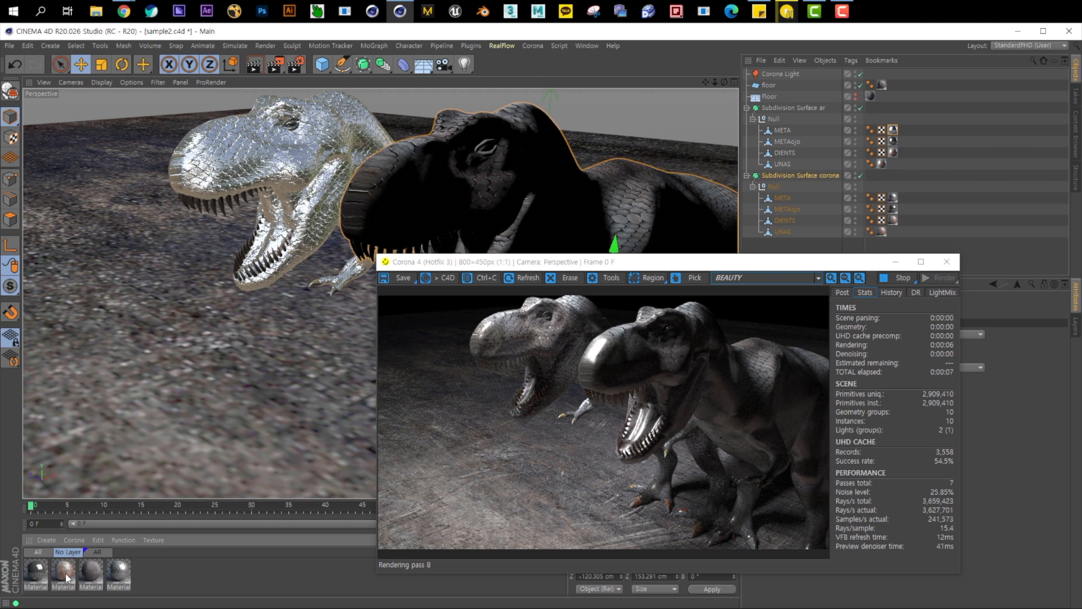
double_click(64, 575)
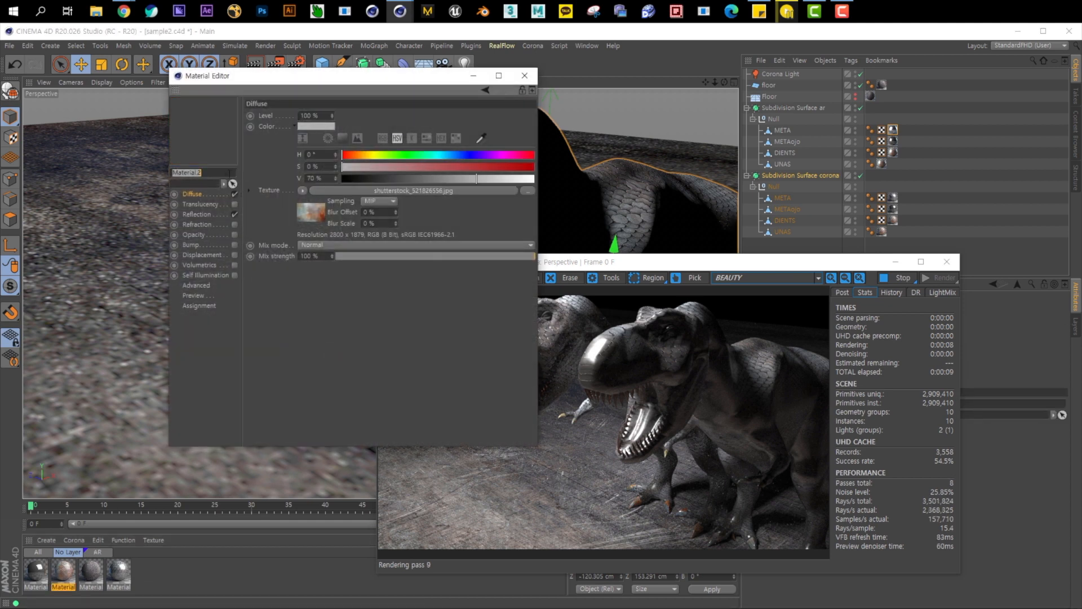
left_click(197, 215)
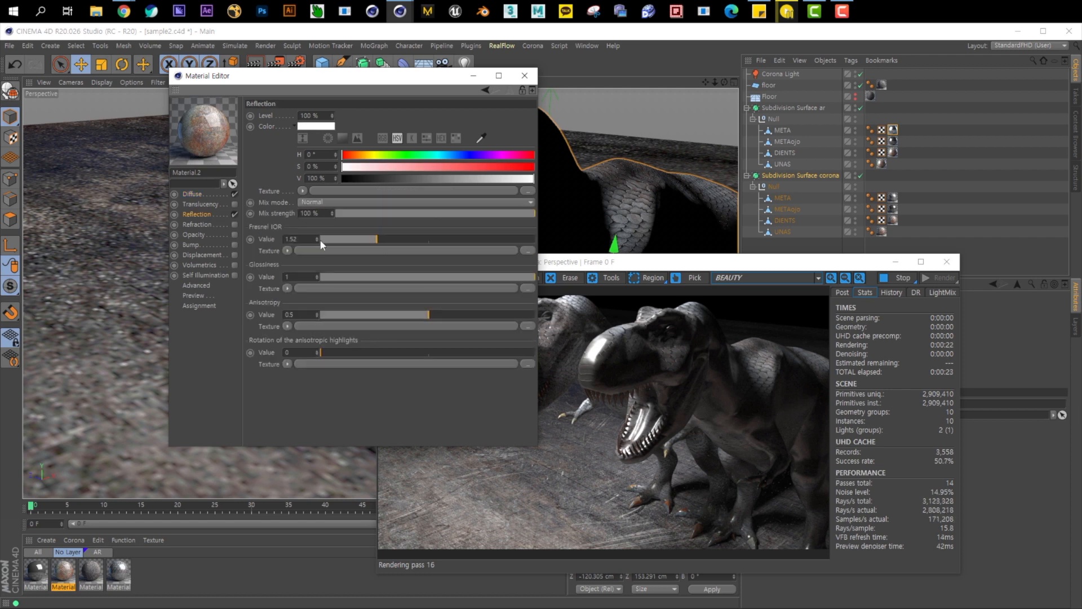
left_click(524, 75)
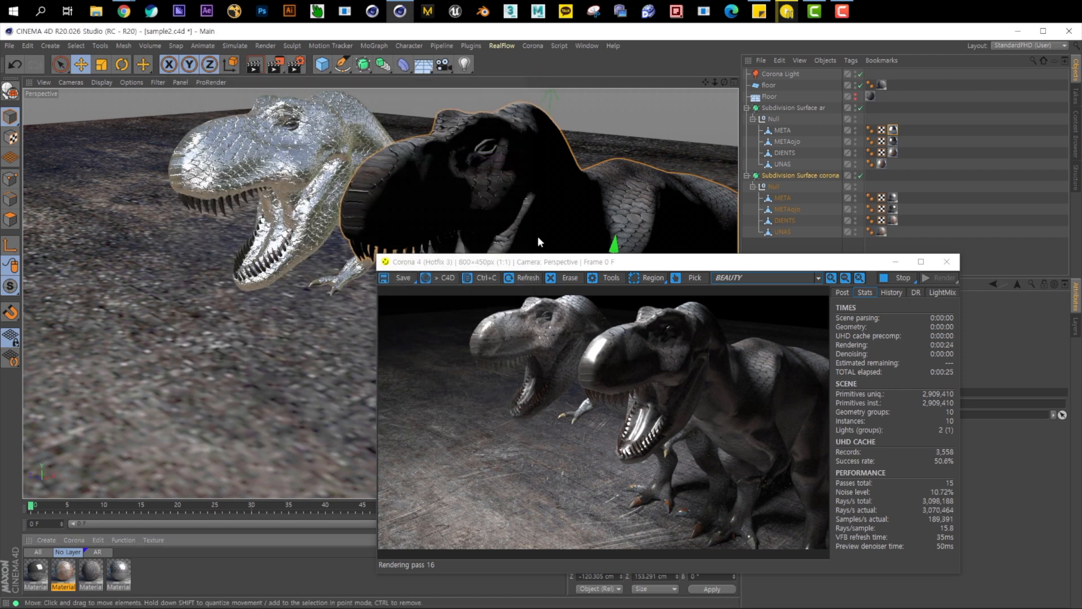
Open the standard material Mat.1 from the AR layer and inspect its Reflectance settings.
left_click(97, 552)
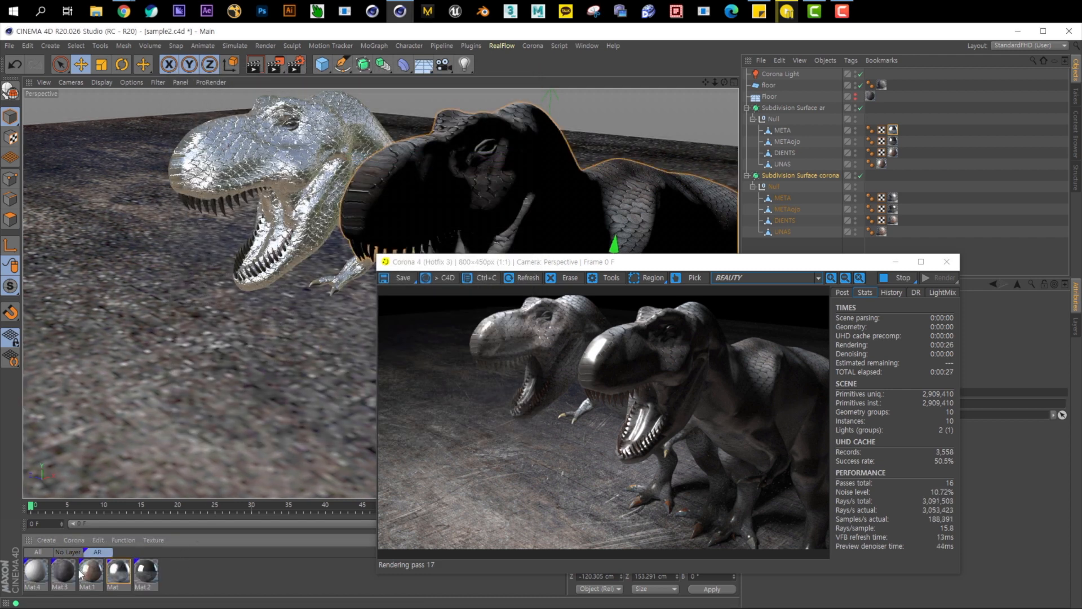
double_click(88, 571)
left_click(73, 553)
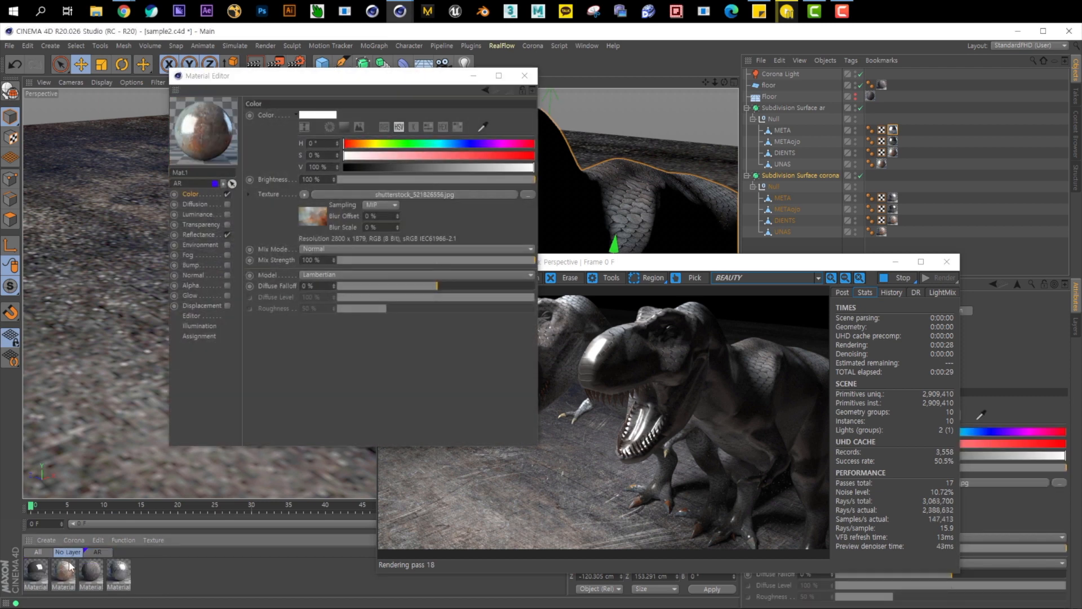
left_click(97, 551)
left_click(198, 234)
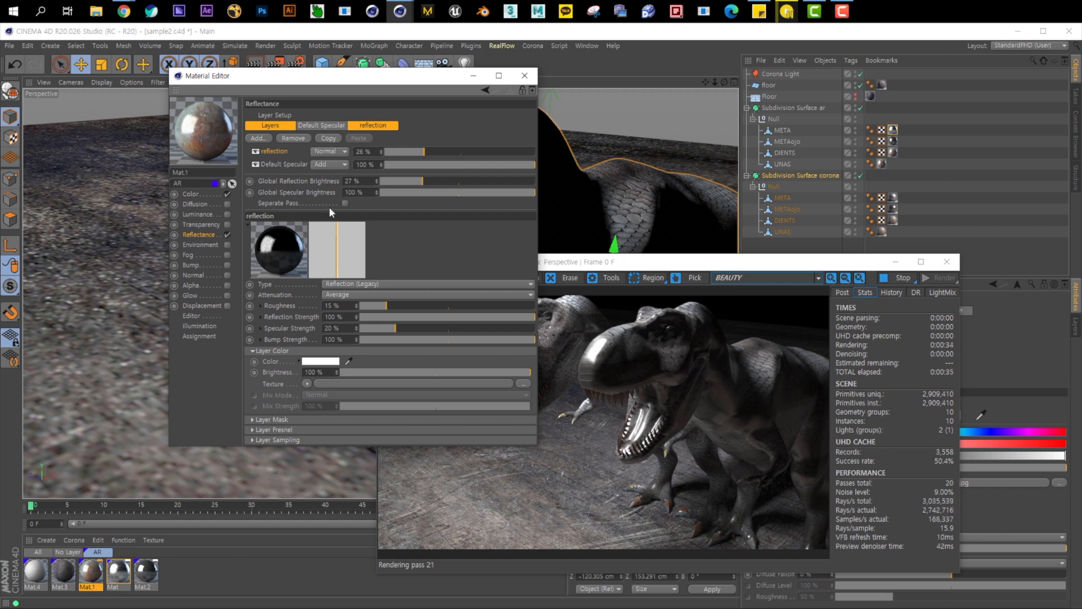
Return to Material.2's Reflection settings, compare them with the interactive render, and close the Material Editor.
left_click(58, 552)
left_click(64, 572)
left_click(215, 215)
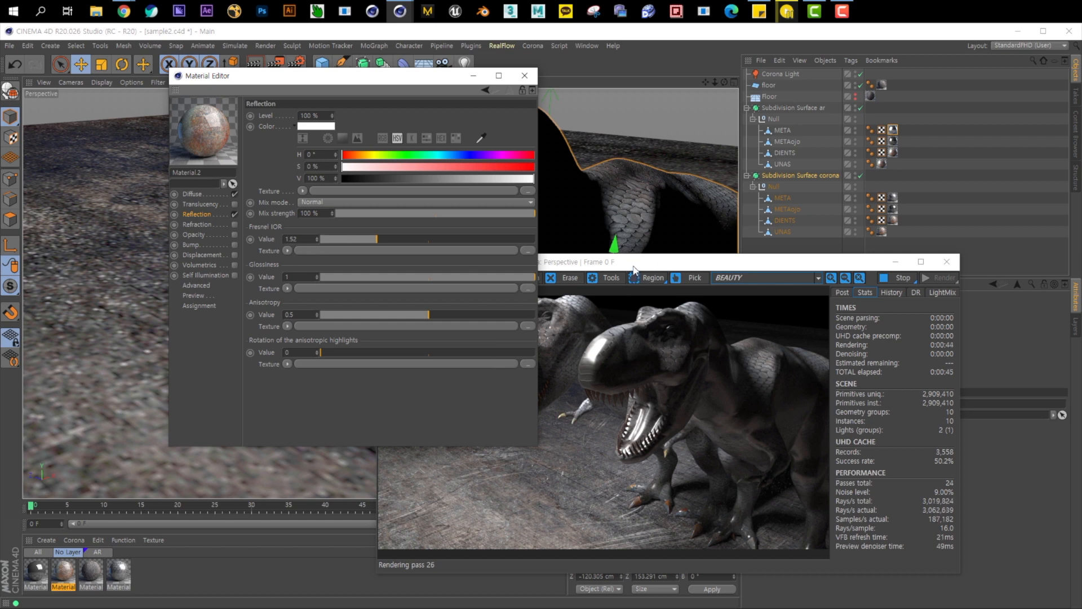
left_click_drag(636, 264, 676, 261)
left_click(276, 224)
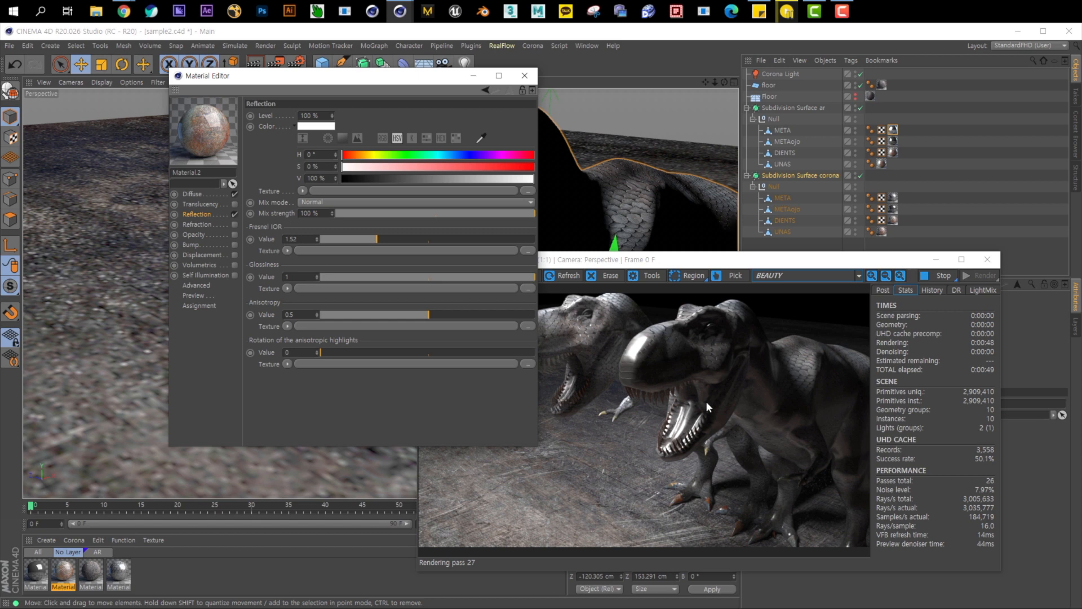
left_click(789, 382)
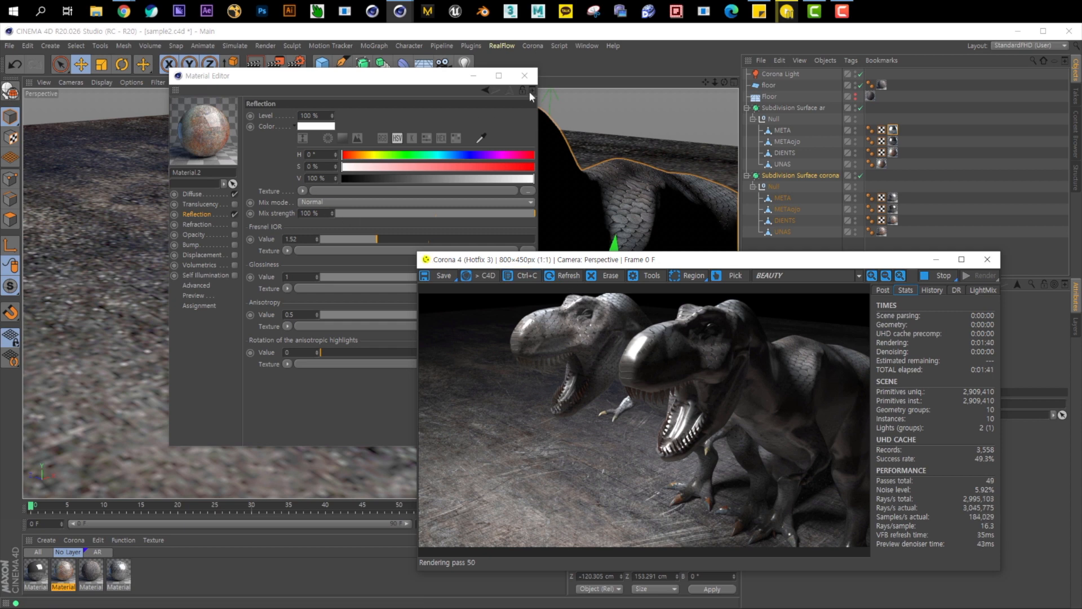
left_click(524, 75)
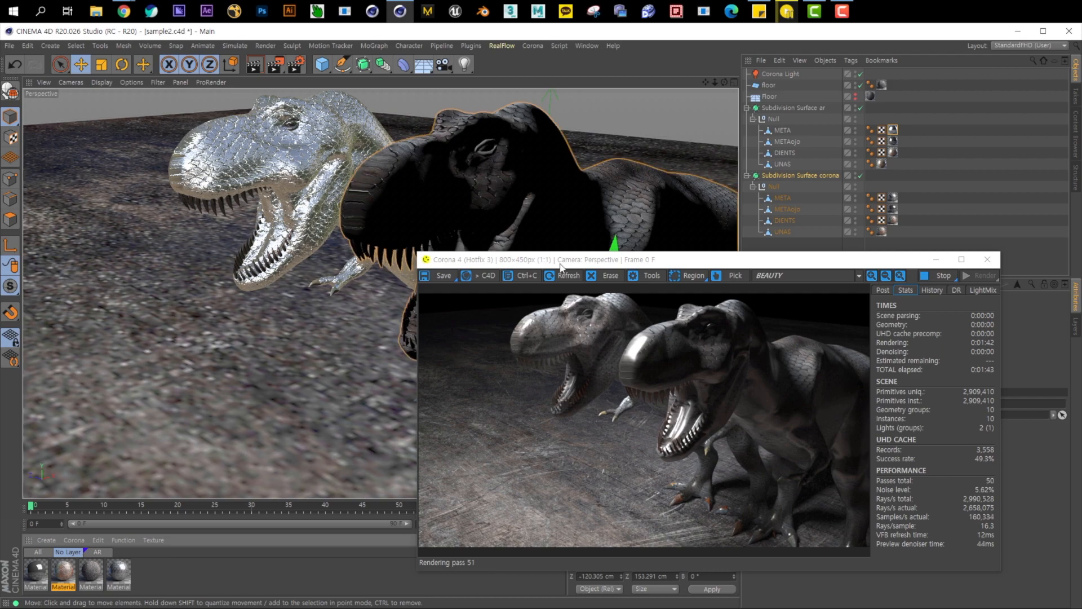
Orbit around both dinosaurs with the frame buffer beside the viewport and compare their materials in the interactive render from several angles.
left_click_drag(748, 263, 838, 277)
left_click_drag(395, 203, 409, 242, "alt")
right_click_drag(408, 242, 478, 219, "alt")
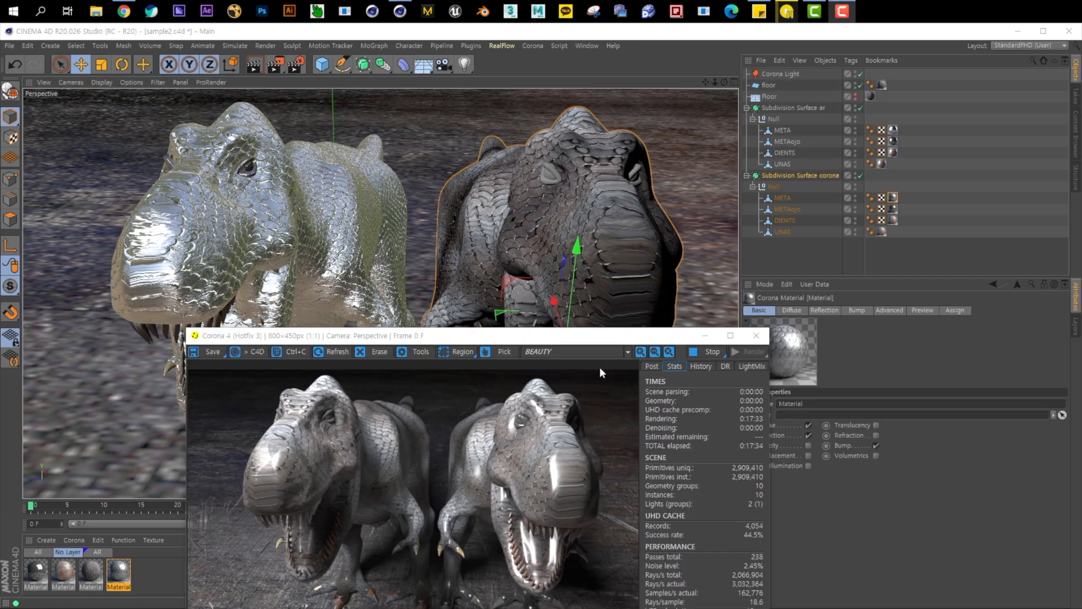
left_click_drag(620, 336, 722, 178)
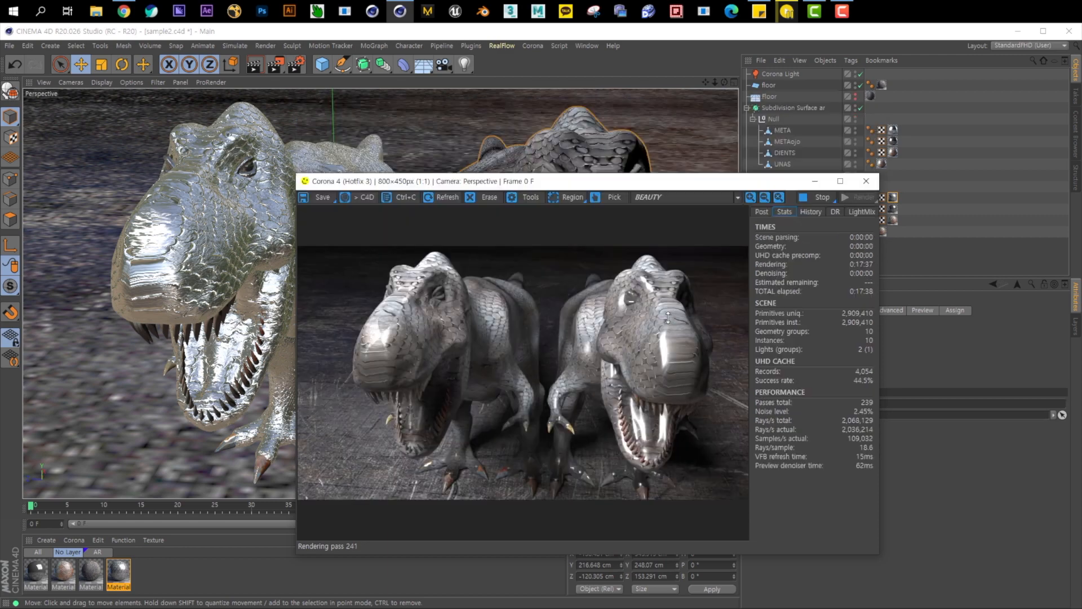
left_click_drag(553, 183, 751, 193)
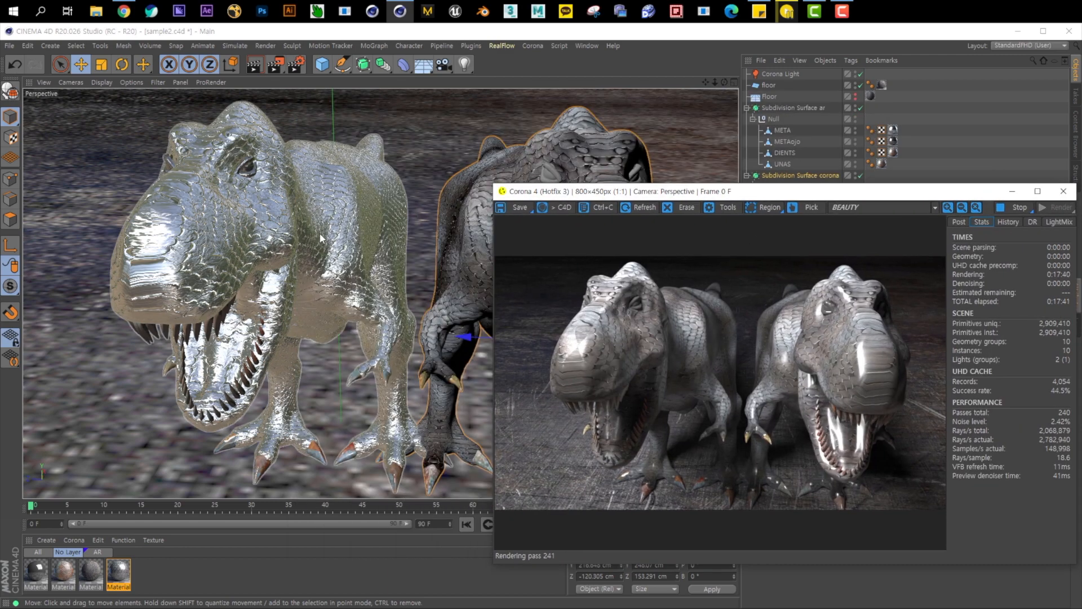
left_click_drag(319, 249, 403, 240, "alt")
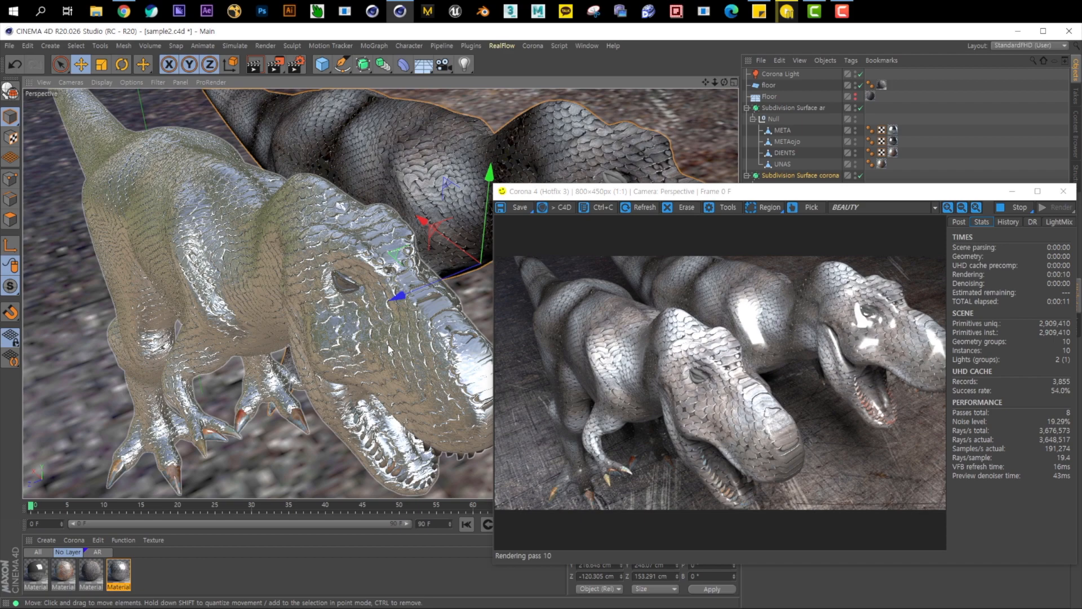
left_click_drag(388, 348, 358, 242, "alt")
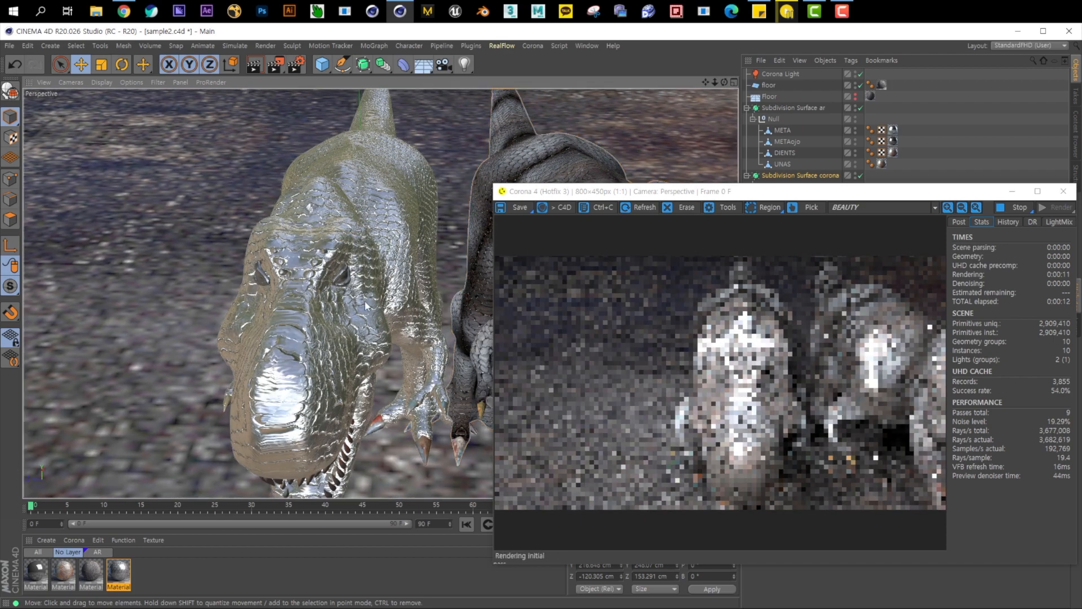
middle_click_drag(335, 307, 248, 293, "alt")
scroll(356, 307, "down", 5)
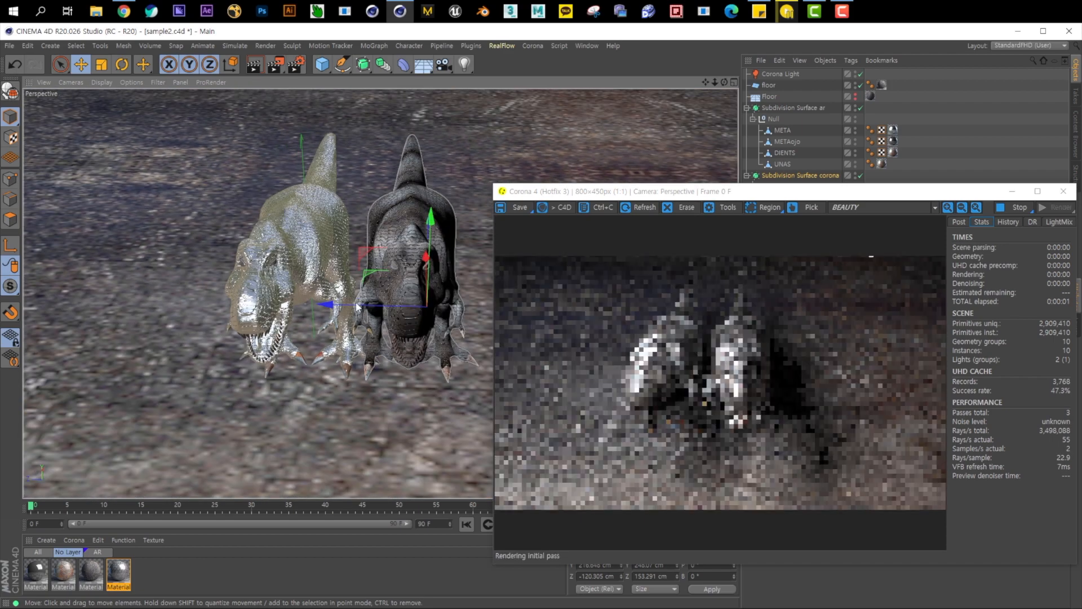
left_click_drag(356, 307, 414, 298, "alt")
scroll(429, 268, "up", 5)
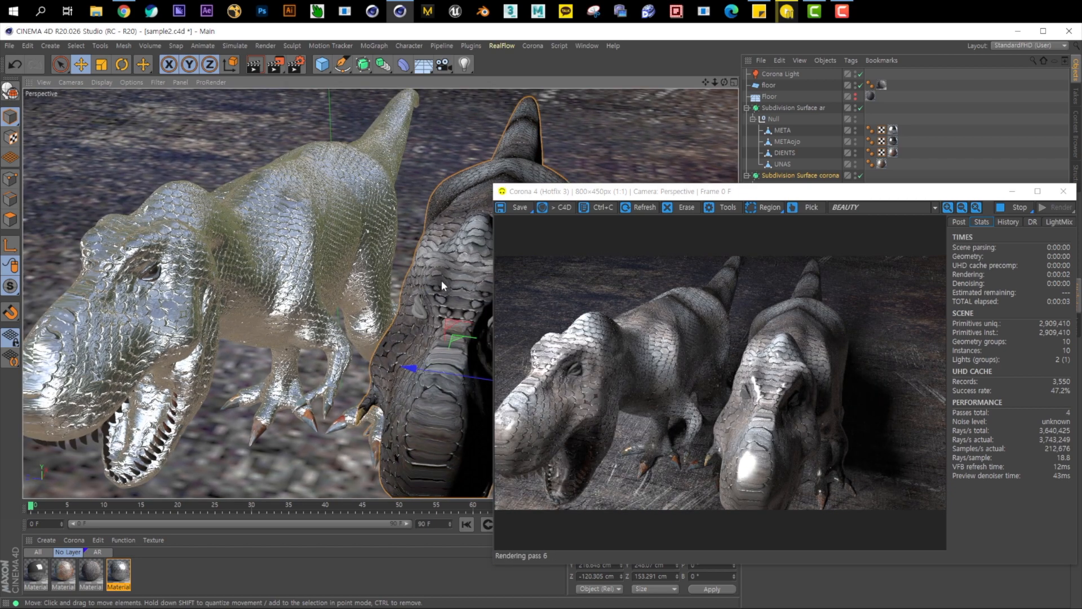
Set the Corona Light's intensity to 20 with the frame buffer moved clear of its settings.
left_click_drag(578, 194, 250, 154)
left_click(795, 72)
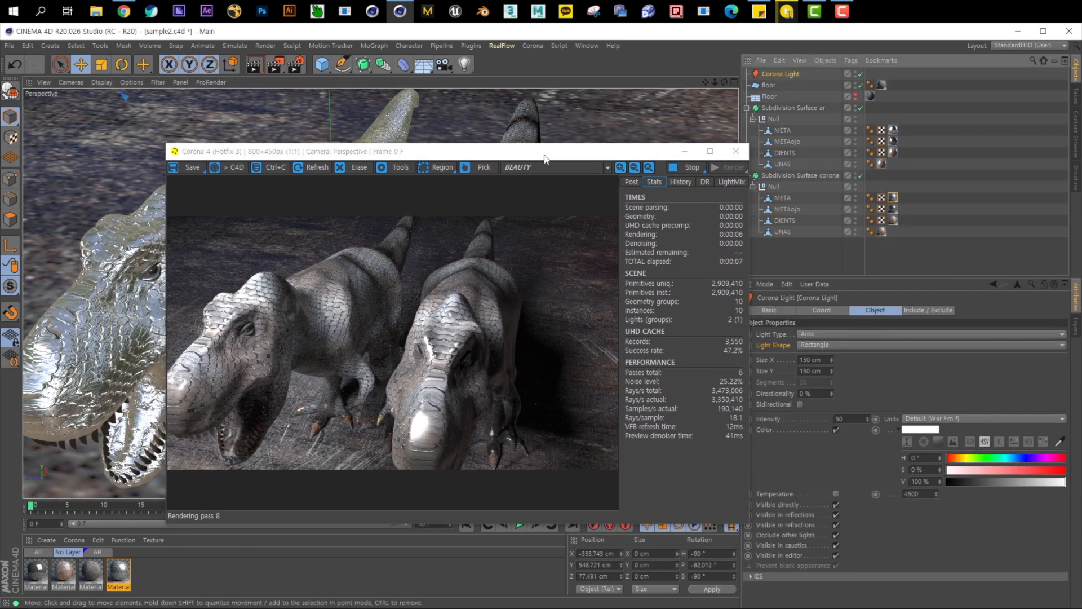
left_click_drag(546, 160, 486, 140)
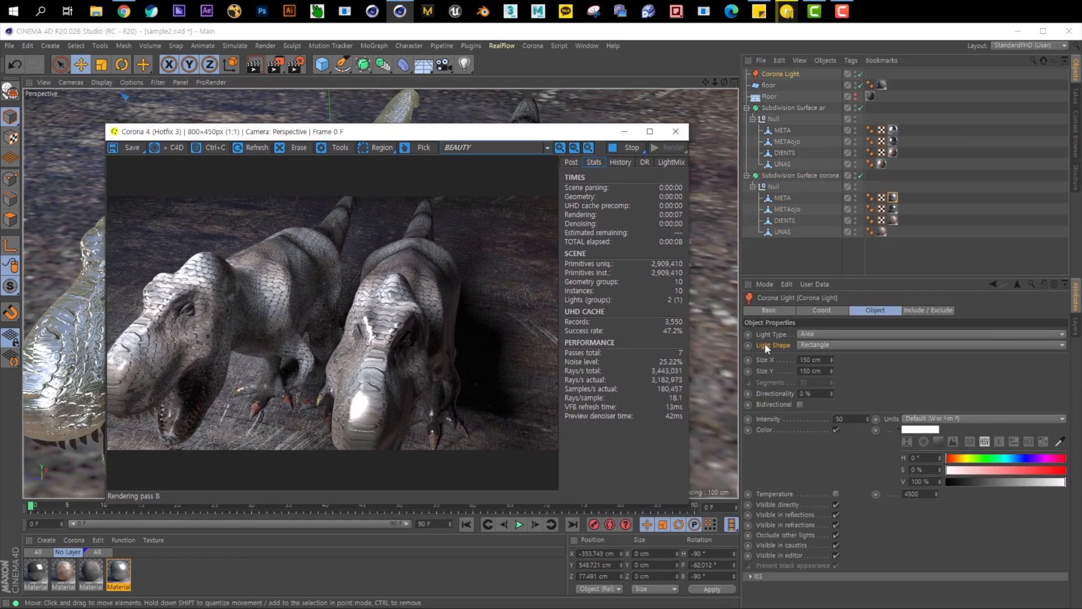
double_click(840, 418)
type("20")
key("Return")
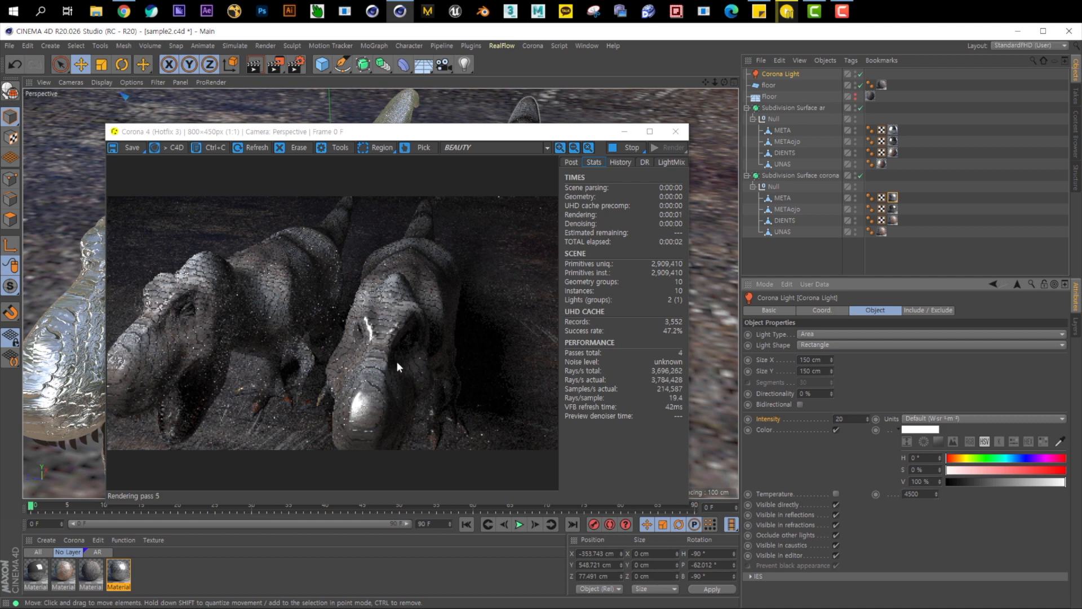
Open the dinosaur skin's Corona material and inspect its Reflection settings next to the render.
left_click_drag(424, 132, 599, 133)
left_click_drag(499, 136, 620, 123)
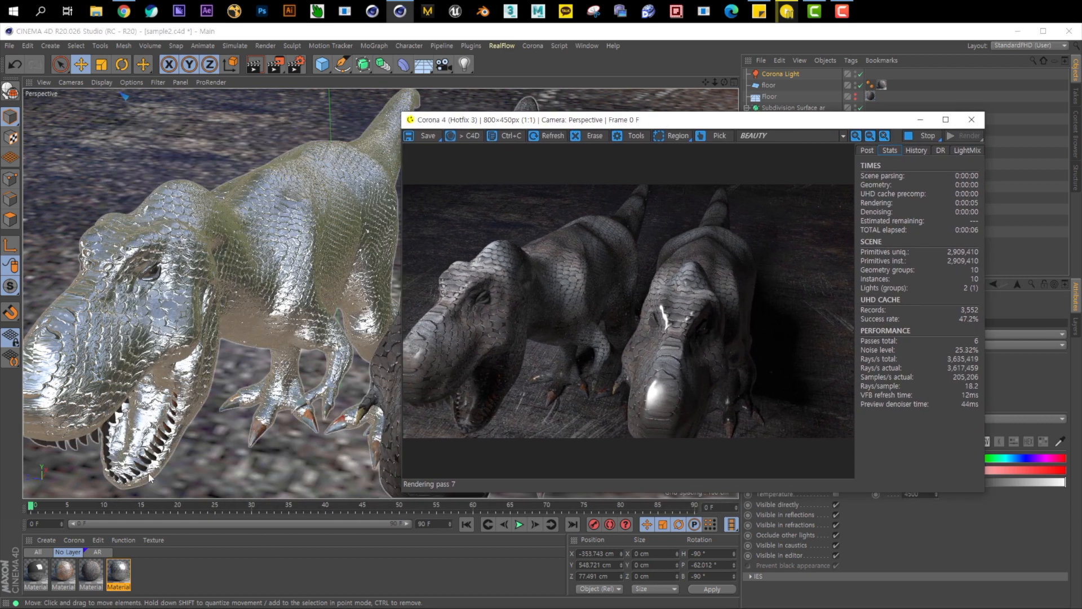
double_click(125, 574)
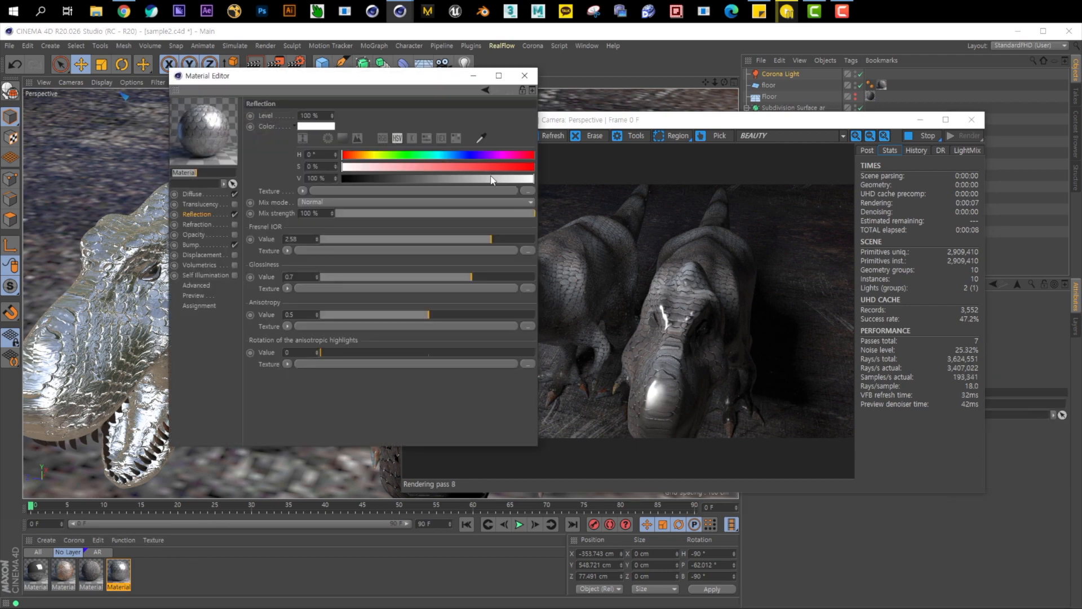
left_click_drag(406, 77, 855, 177)
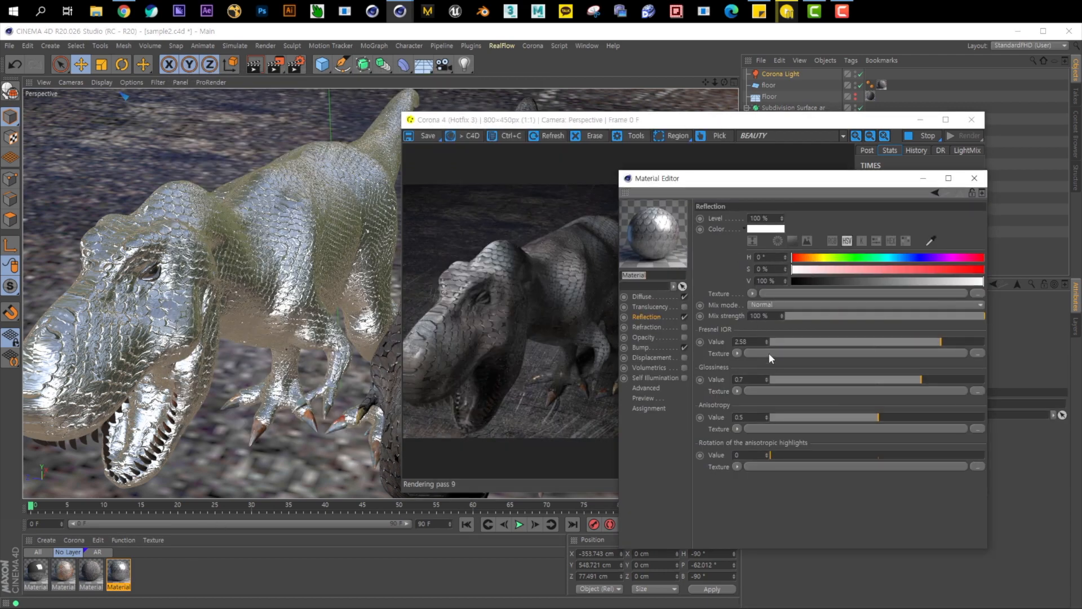
left_click(725, 370)
Inspect the Reflectance settings of the AR materials Mat.2 and Mat, including Mat's Layer Sampling, and close the editor.
left_click(99, 553)
double_click(147, 574)
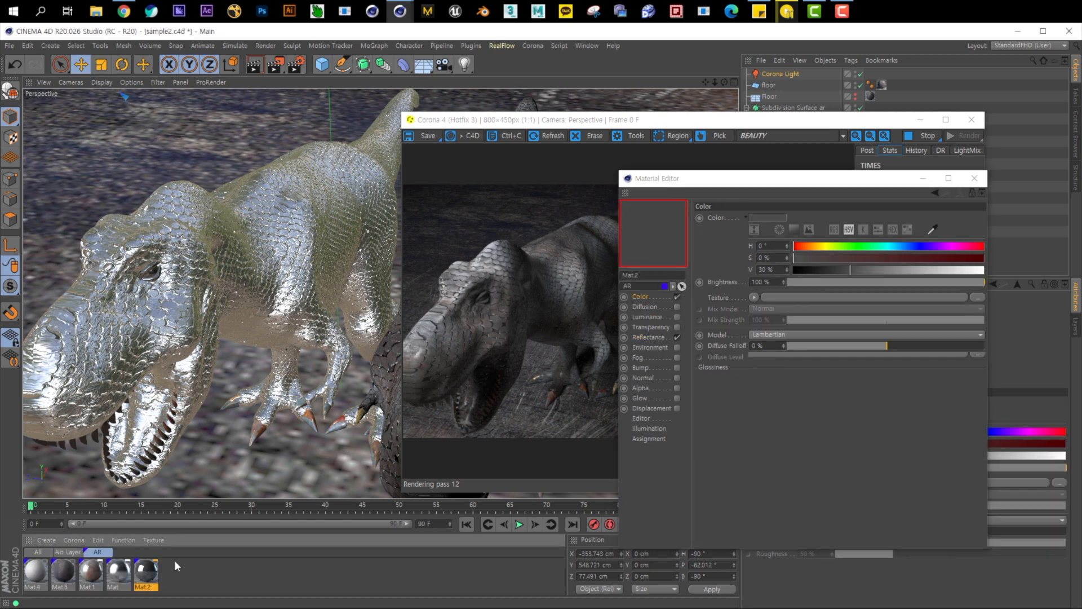
left_click(656, 340)
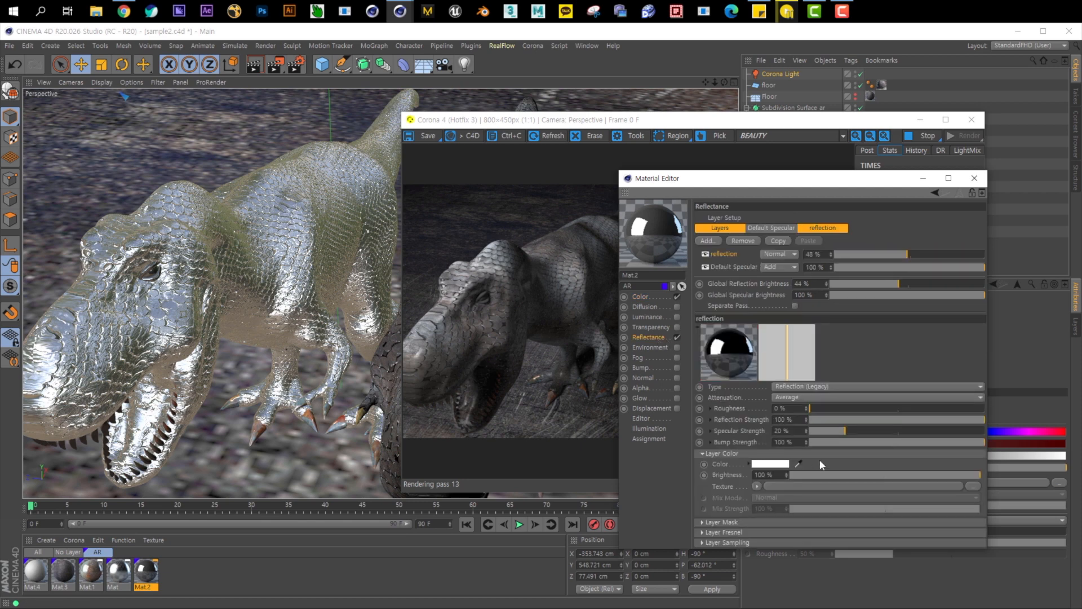
double_click(118, 573)
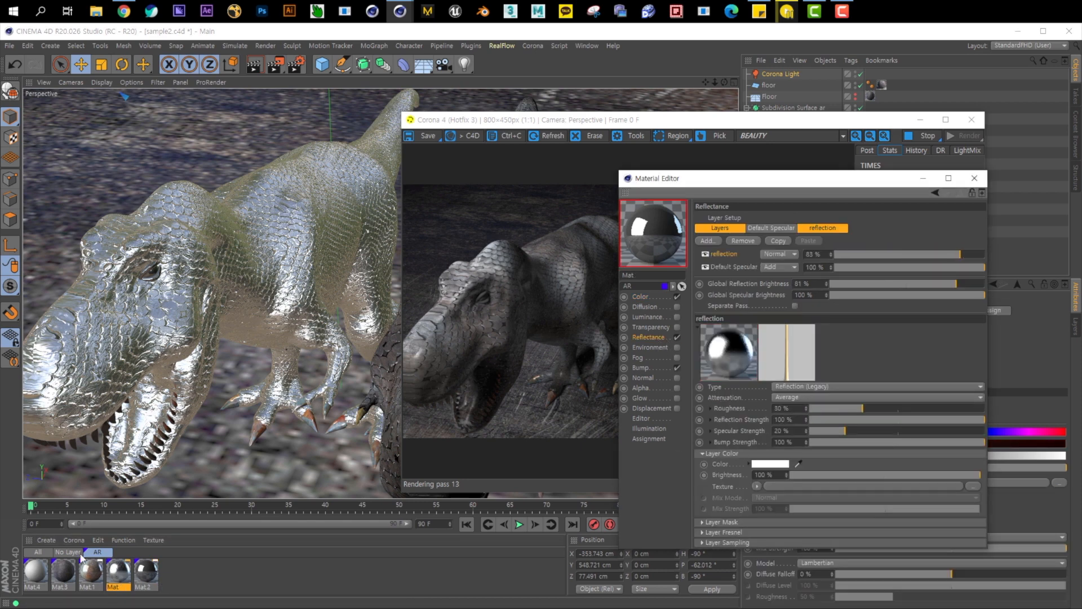
left_click(751, 411)
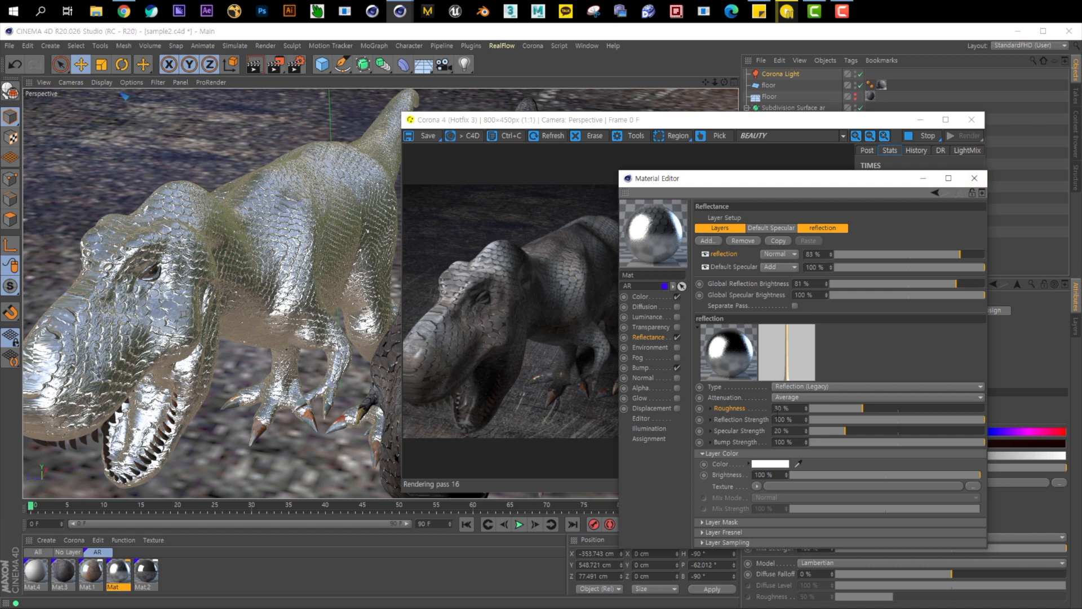
left_click(702, 543)
scroll(714, 483, "down", 3)
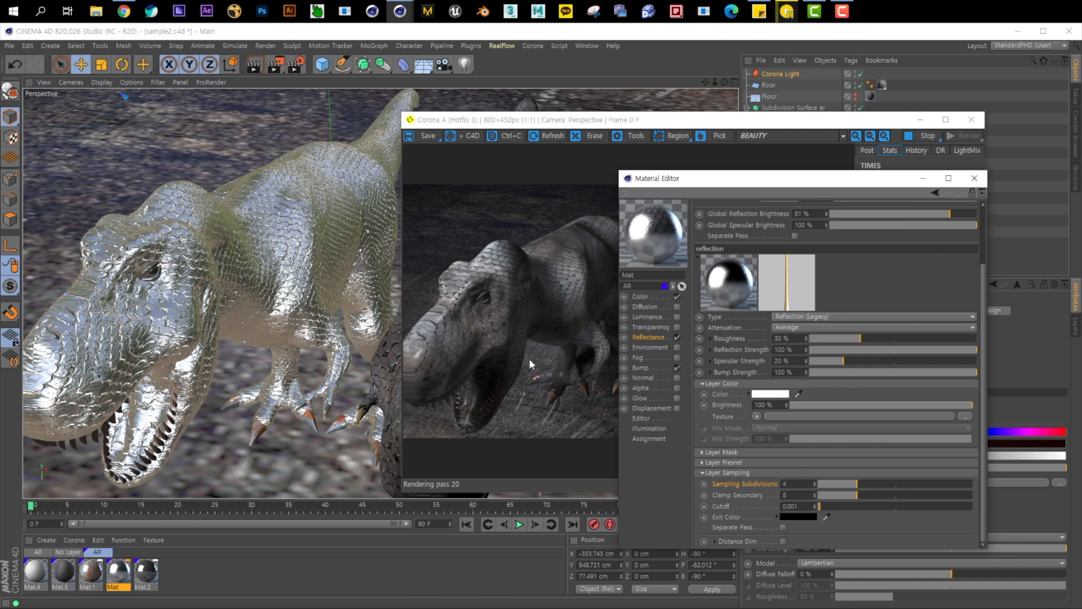
left_click(975, 177)
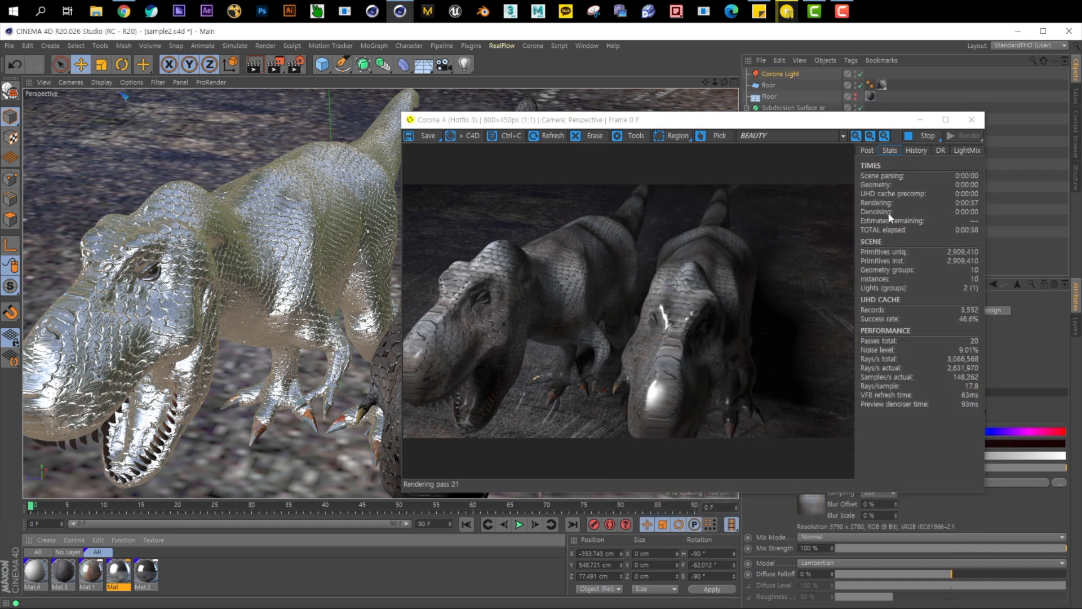
Open the last Corona material of the unlayered materials and lower its Reflection Glossiness value to about half of the slider's range.
left_click_drag(801, 120, 617, 124)
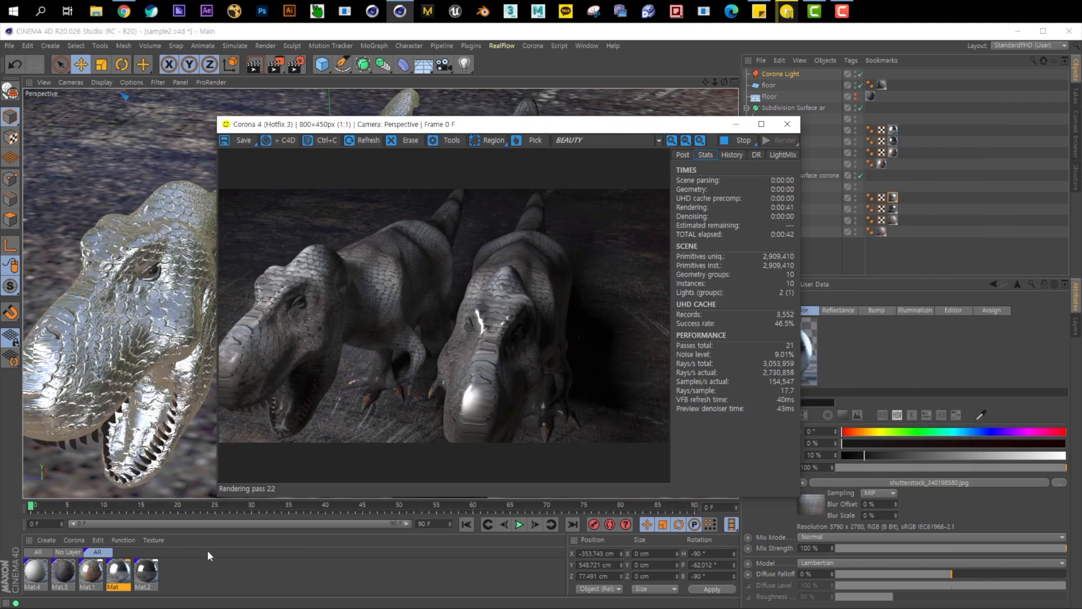
left_click(68, 552)
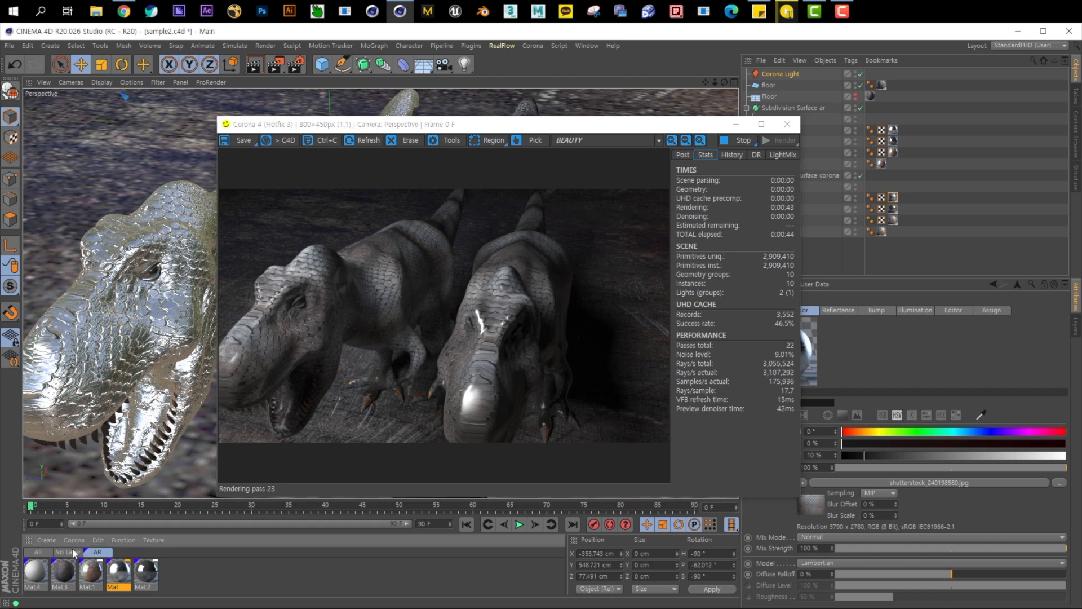
double_click(130, 573)
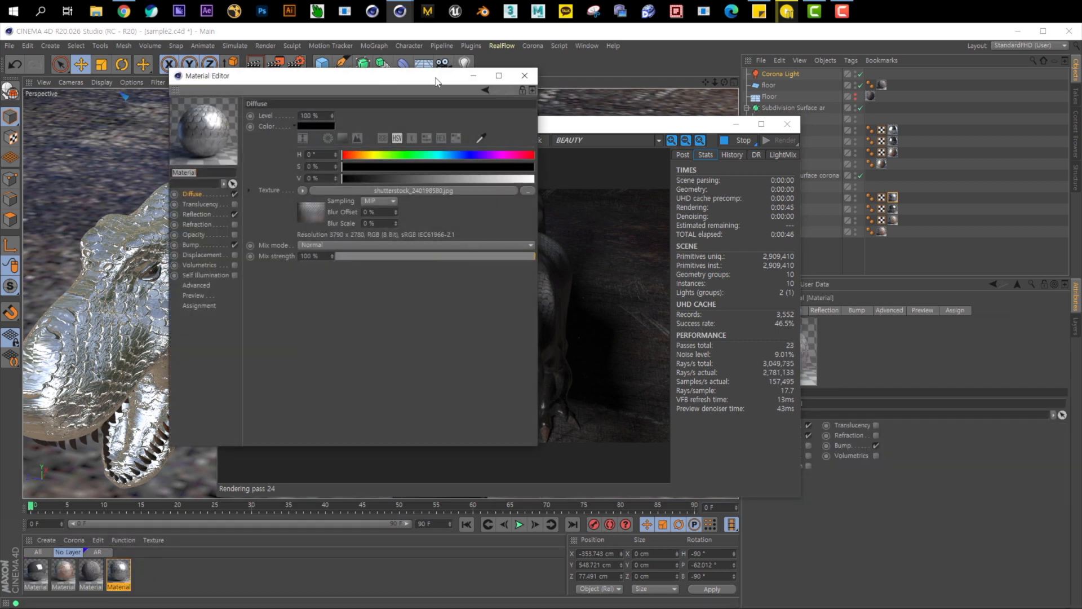
left_click_drag(387, 79, 892, 129)
left_click(703, 263)
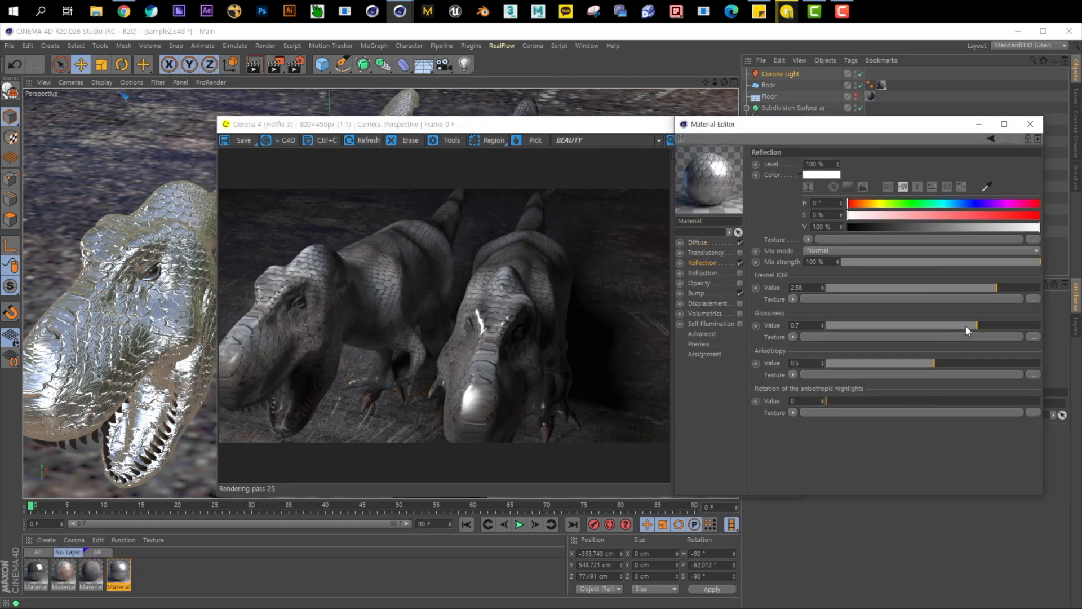
left_click(929, 325)
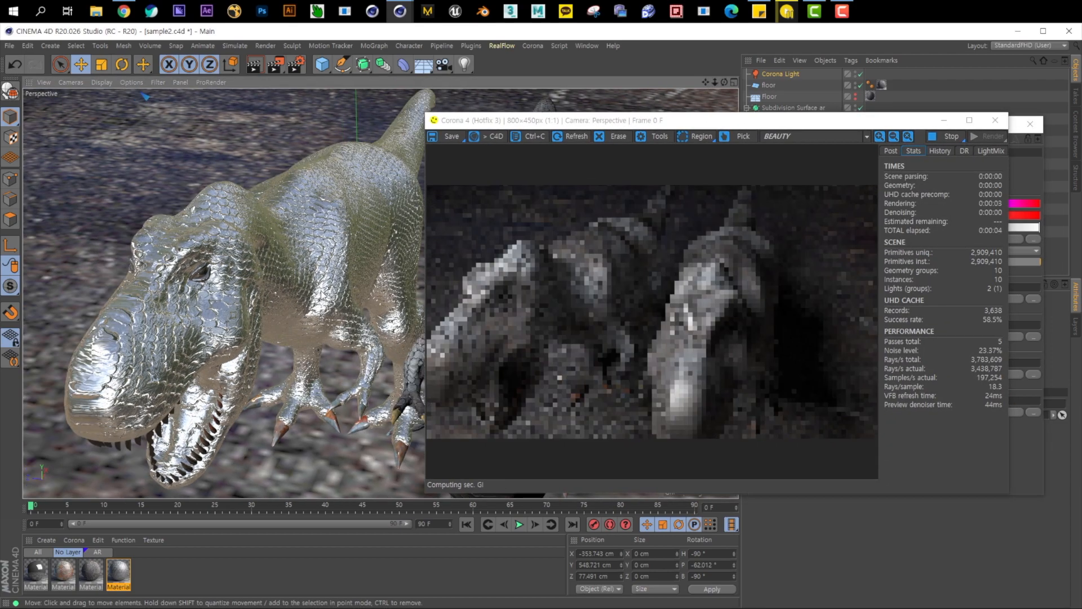
View both dinosaurs from a closer raised angle to examine the changed glossiness in the interactive render.
left_click_drag(320, 295, 310, 235, "alt")
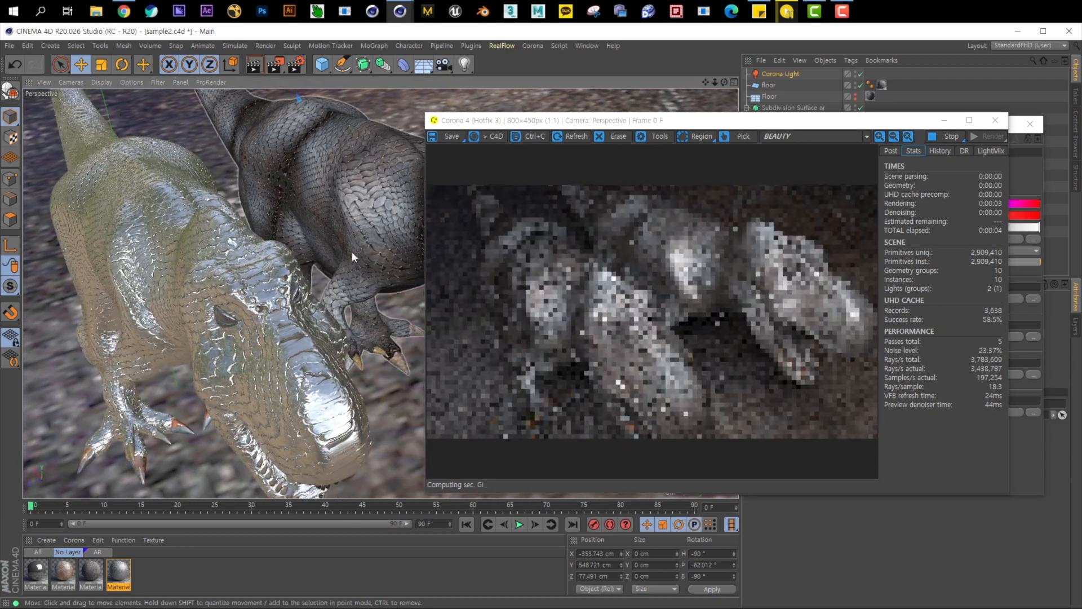
left_click_drag(597, 123, 657, 110)
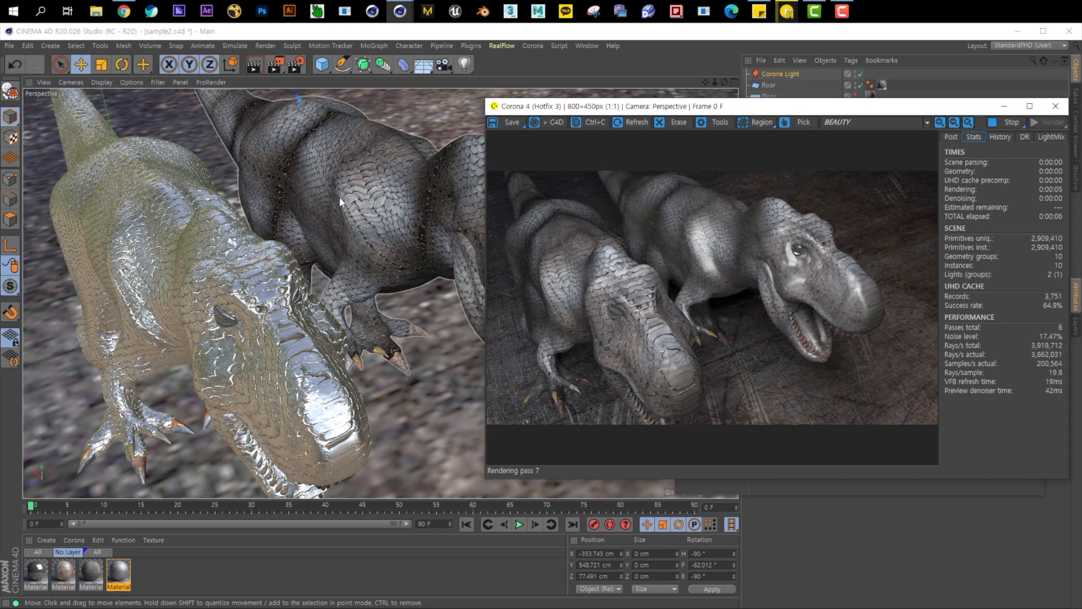
right_click_drag(386, 245, 343, 263, "alt")
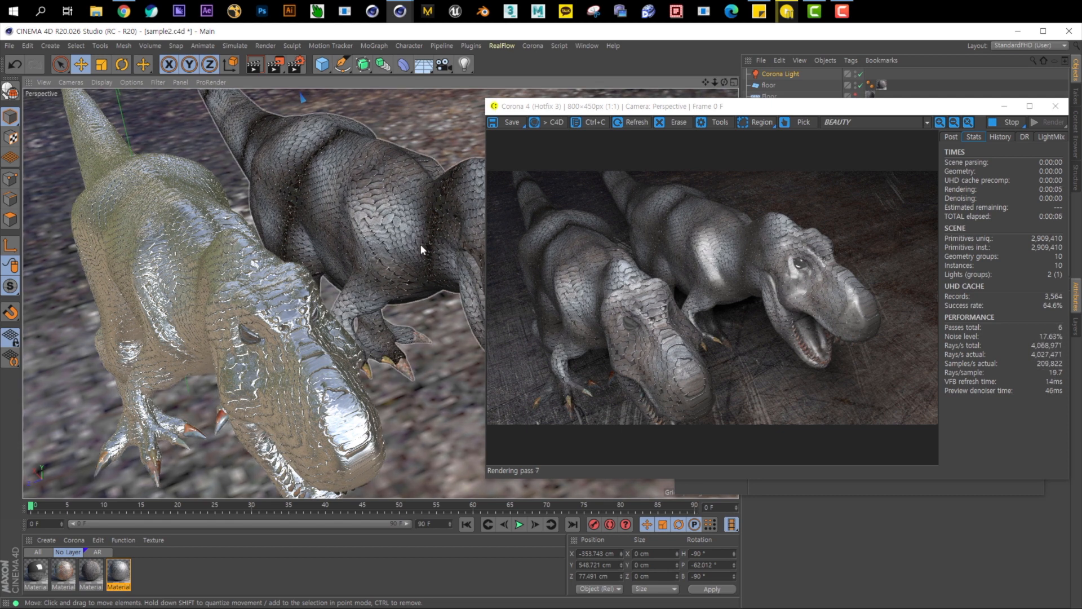
Review the Corona General settings in the Render Settings and close them.
left_click(774, 74)
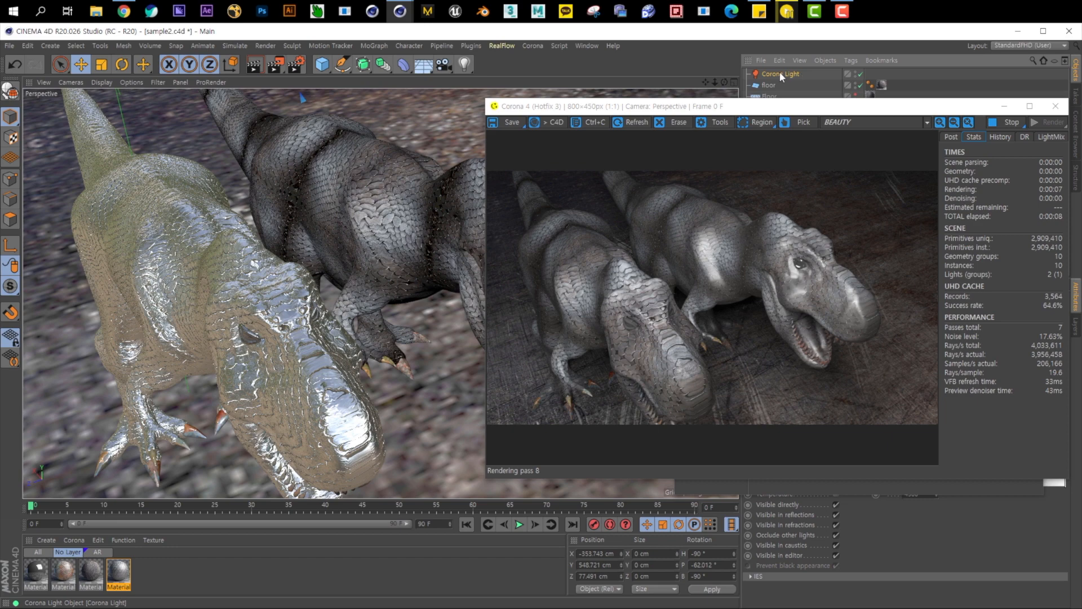
key("ctrl+b")
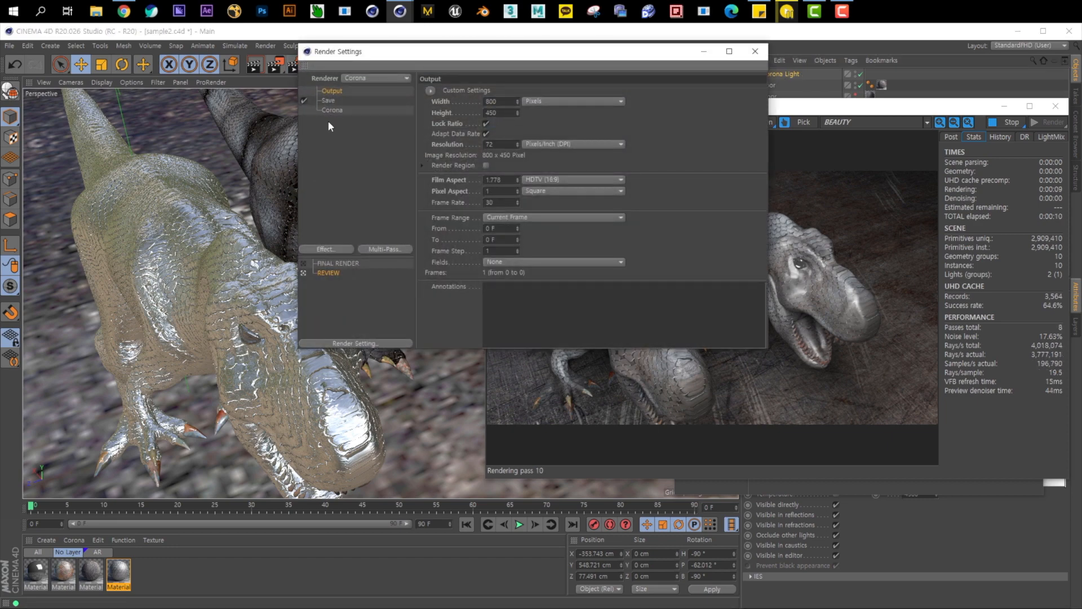
left_click(332, 110)
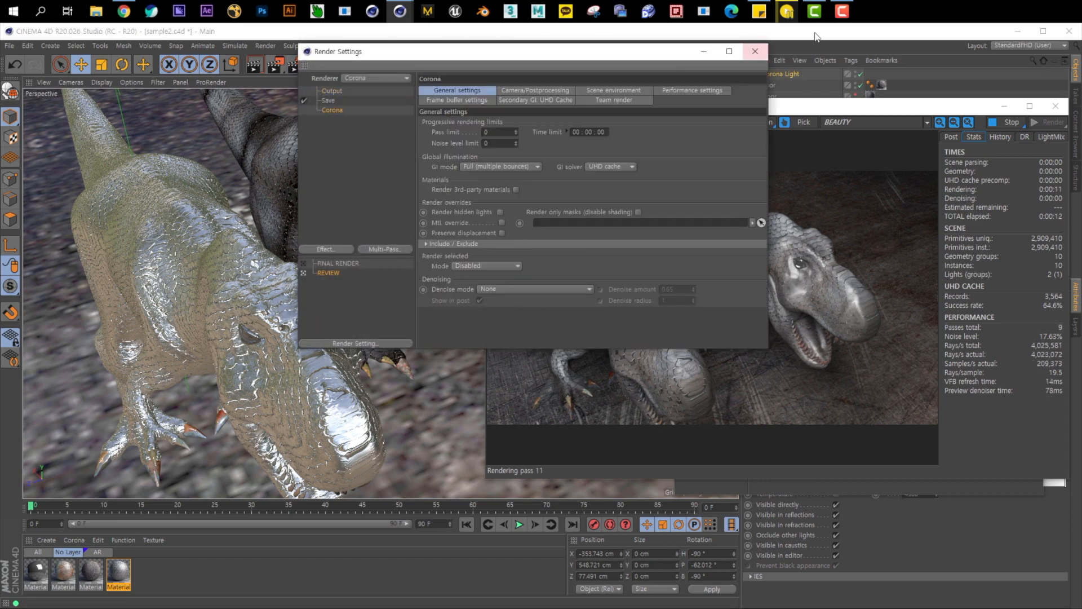
left_click(756, 51)
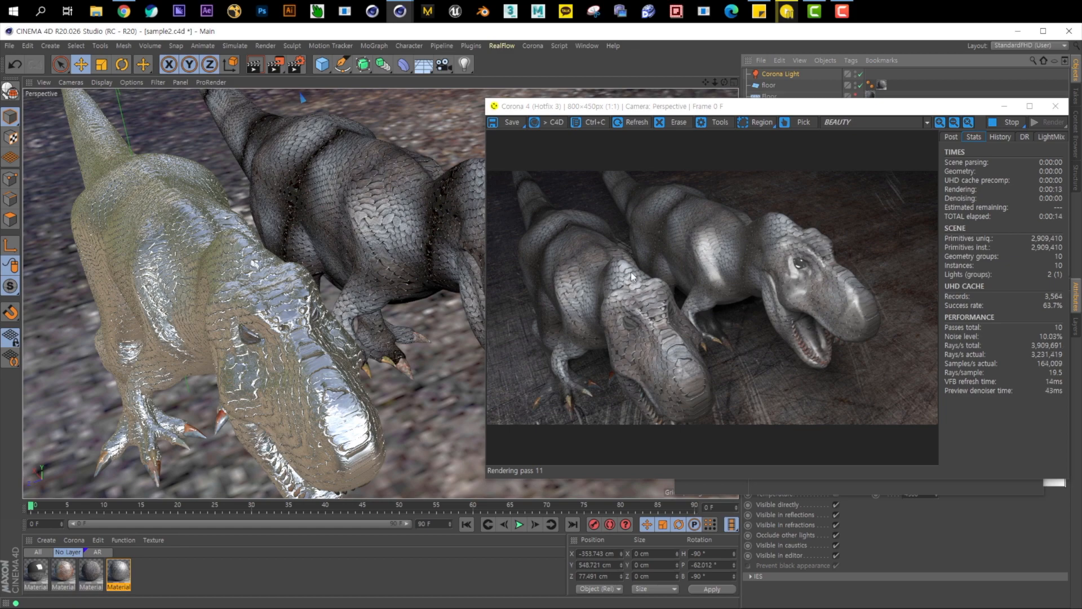
Close the Material Editor, disable and collapse Subdivision Surface ar, and select Subdivision Surface corona.
left_click_drag(342, 301, 285, 282, "alt")
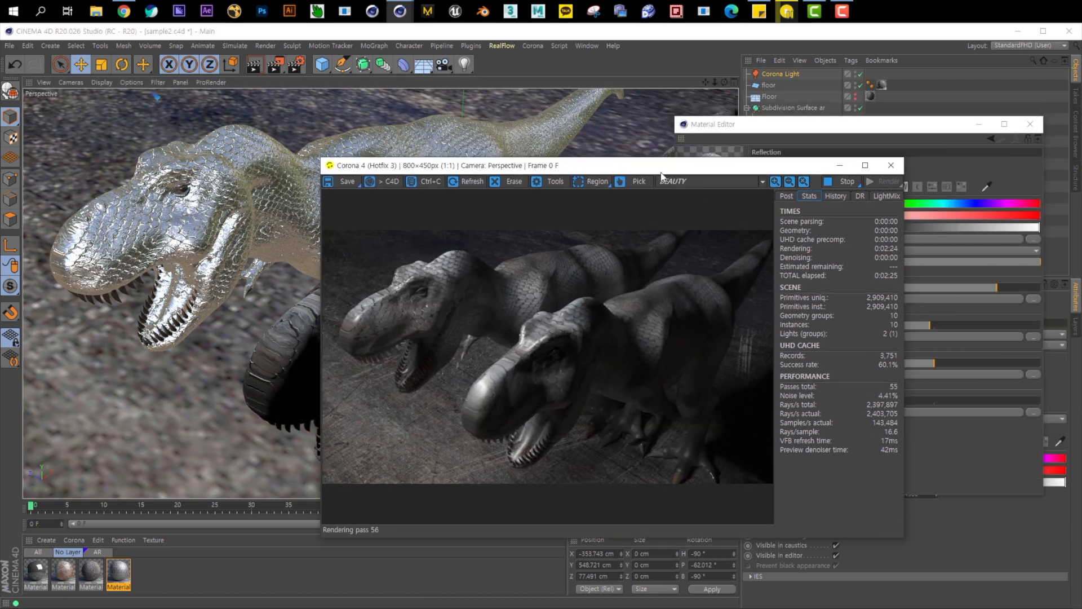
left_click_drag(733, 165, 716, 170)
left_click(1030, 126)
left_click(854, 109)
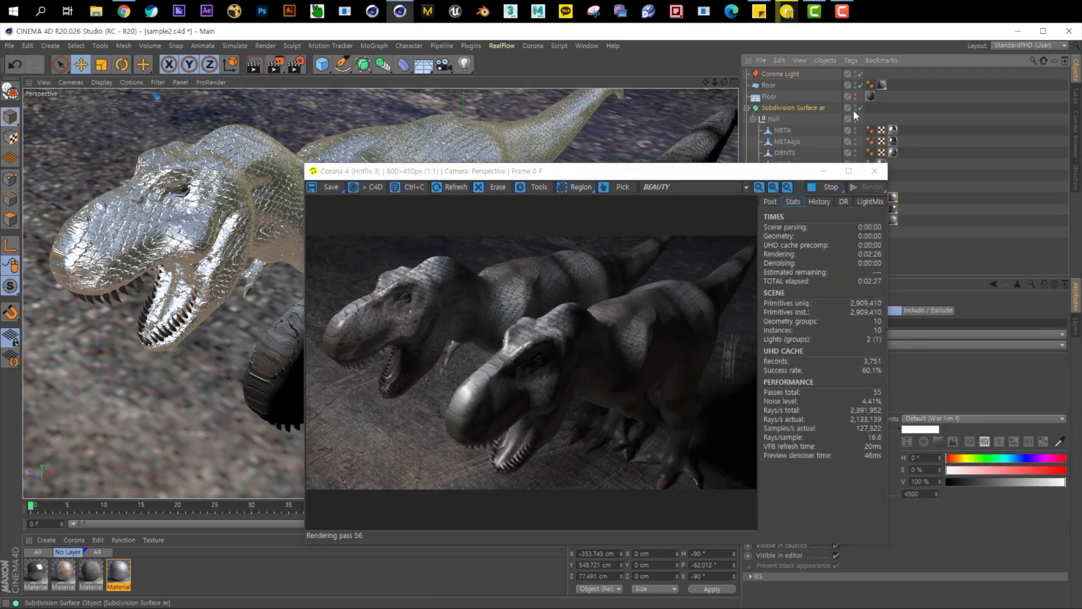
left_click(747, 108)
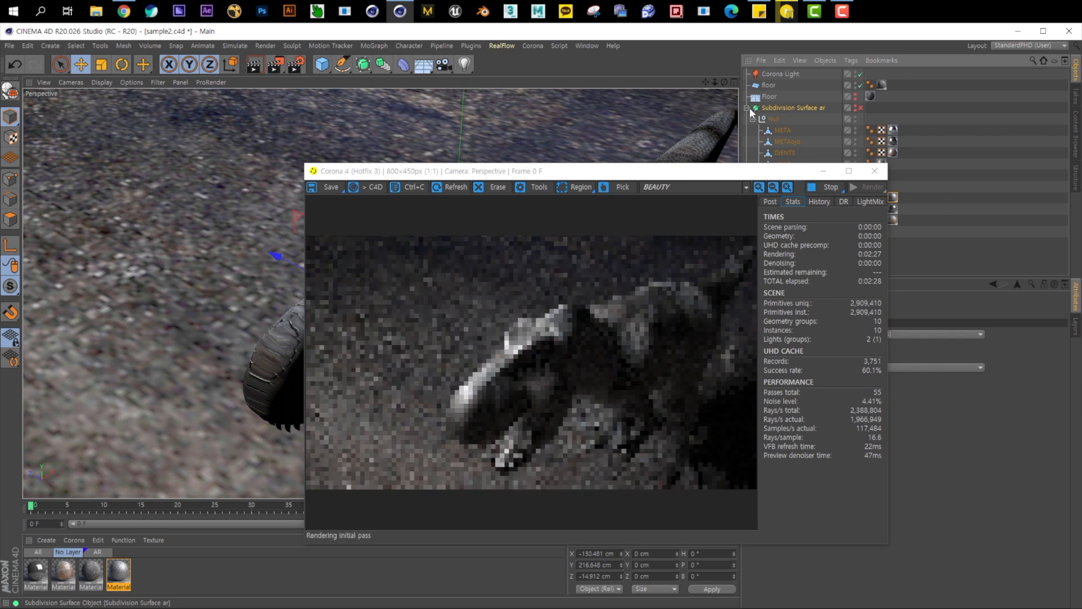
left_click(799, 119)
Move the Corona Light in the Right view so it sits above the remaining dinosaur, and return to the Perspective view.
left_click_drag(622, 171, 862, 233)
left_click_drag(479, 239, 384, 207, "alt")
left_click_drag(693, 240, 438, 192)
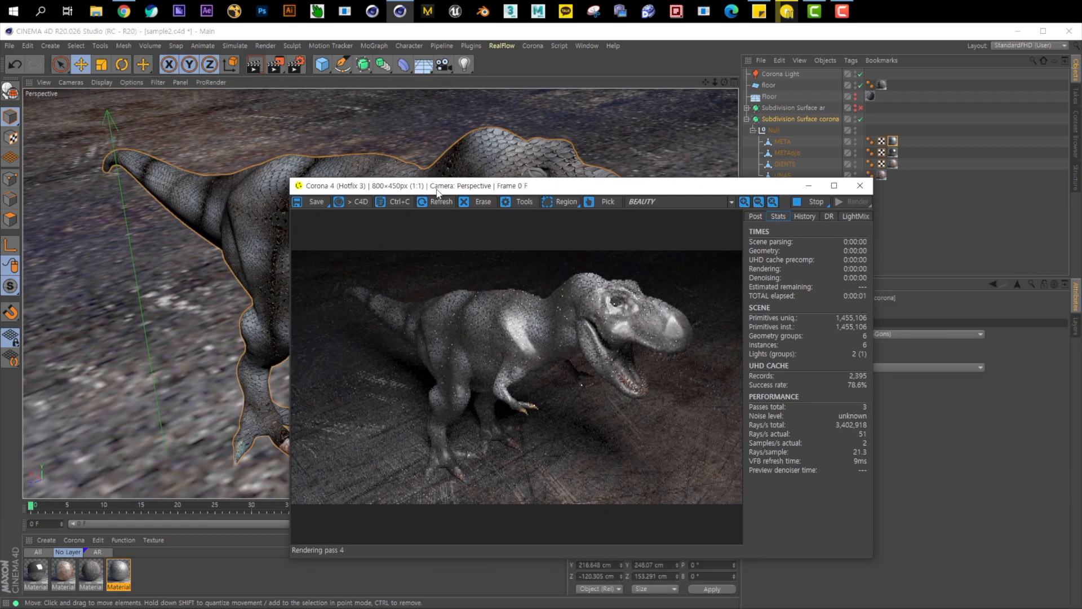
left_click_drag(438, 192, 595, 211)
middle_click(257, 377)
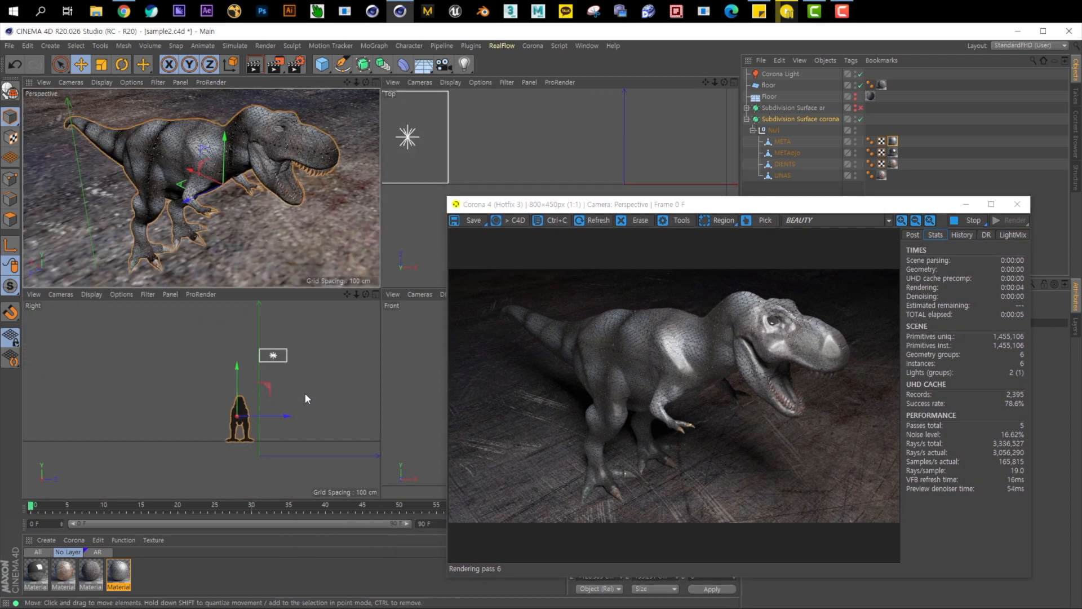
left_click(248, 355)
left_click_drag(260, 358, 213, 342)
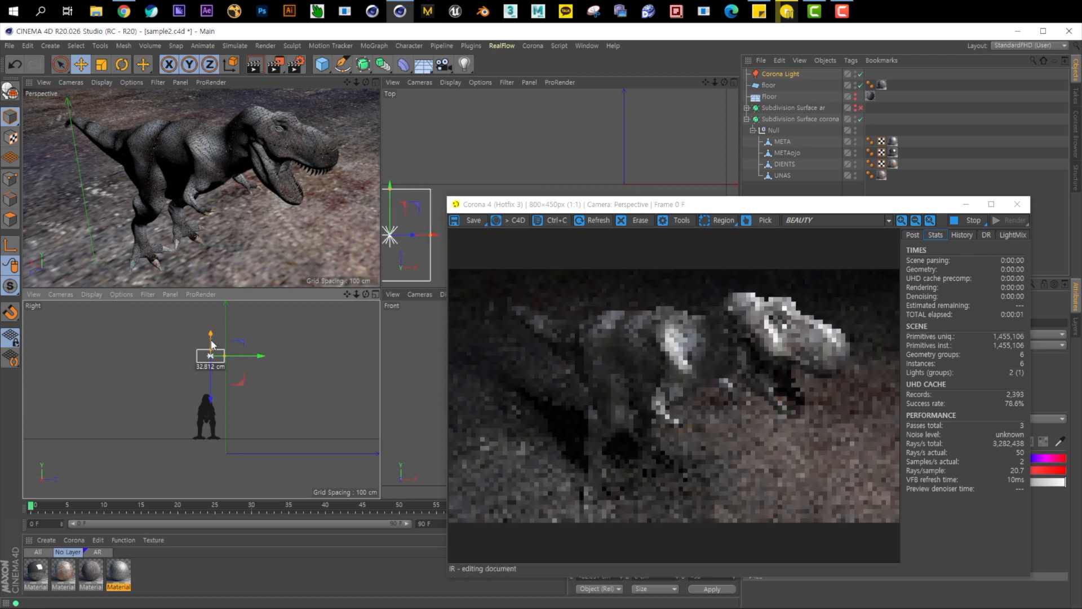
key("F1")
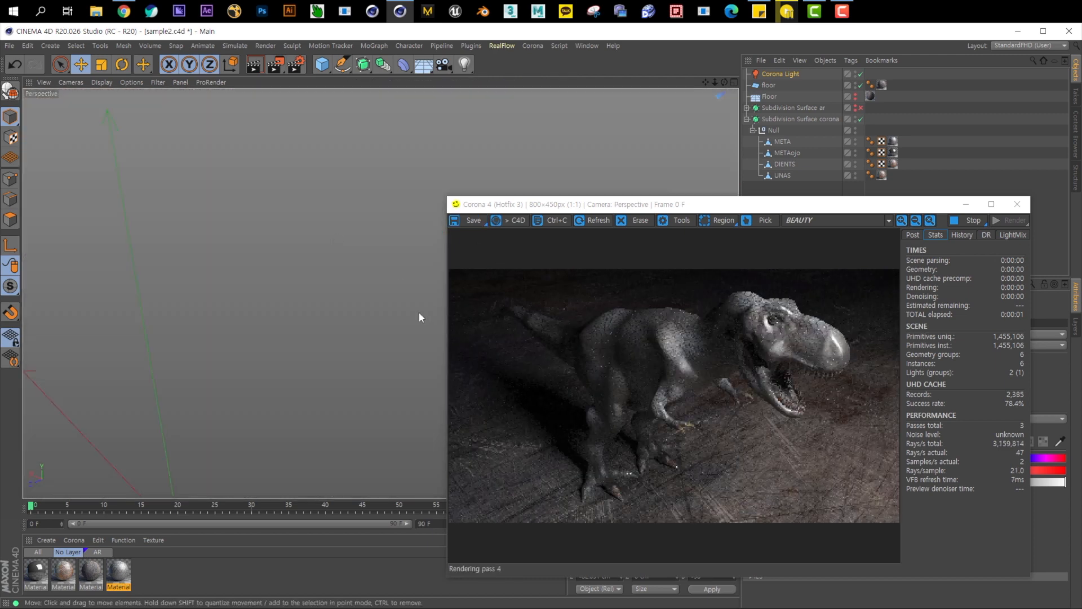
Set the Corona Light's Size X and Size Y to 100 cm.
left_click_drag(793, 206, 534, 125)
left_click(823, 361)
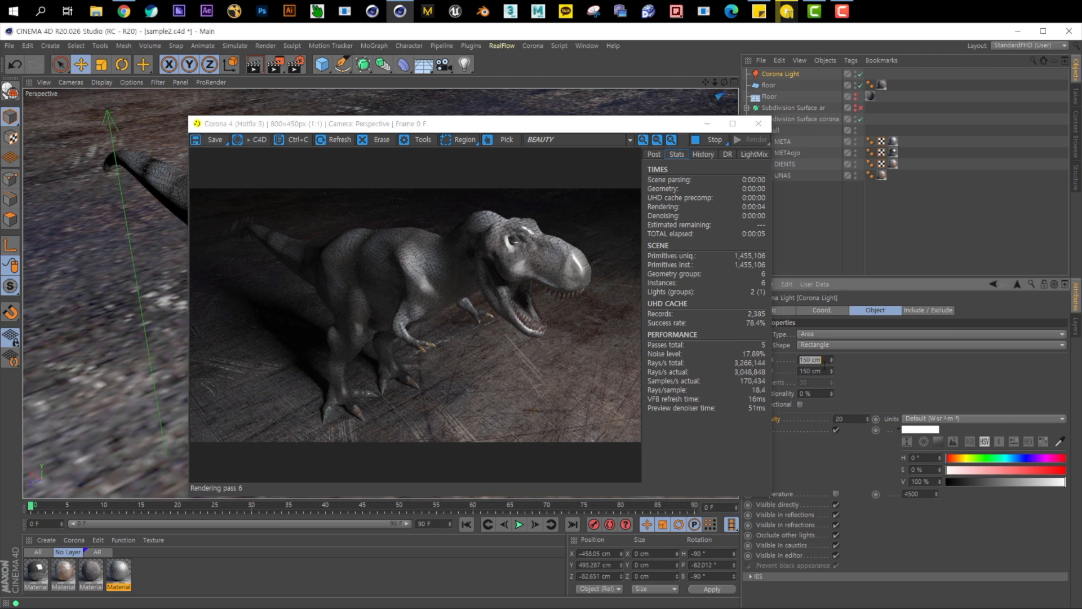
type("100")
key("Return")
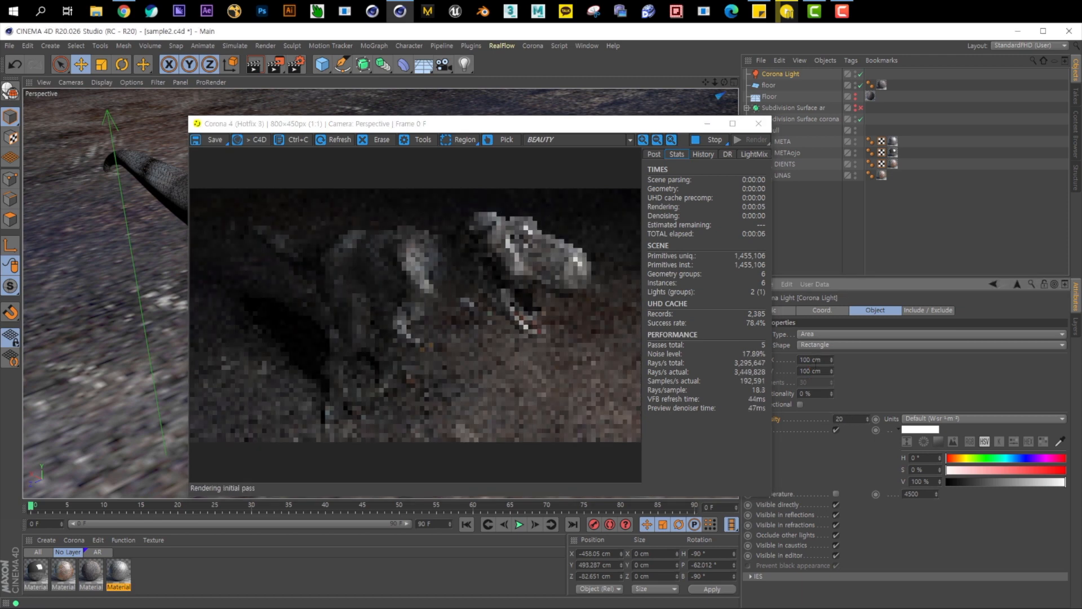
Examine the dinosaur's shading under the smaller light in the interactive render, from closer and from another angle.
left_click_drag(553, 124, 536, 136)
scroll(424, 326, "up", 2)
scroll(420, 321, "down", 2)
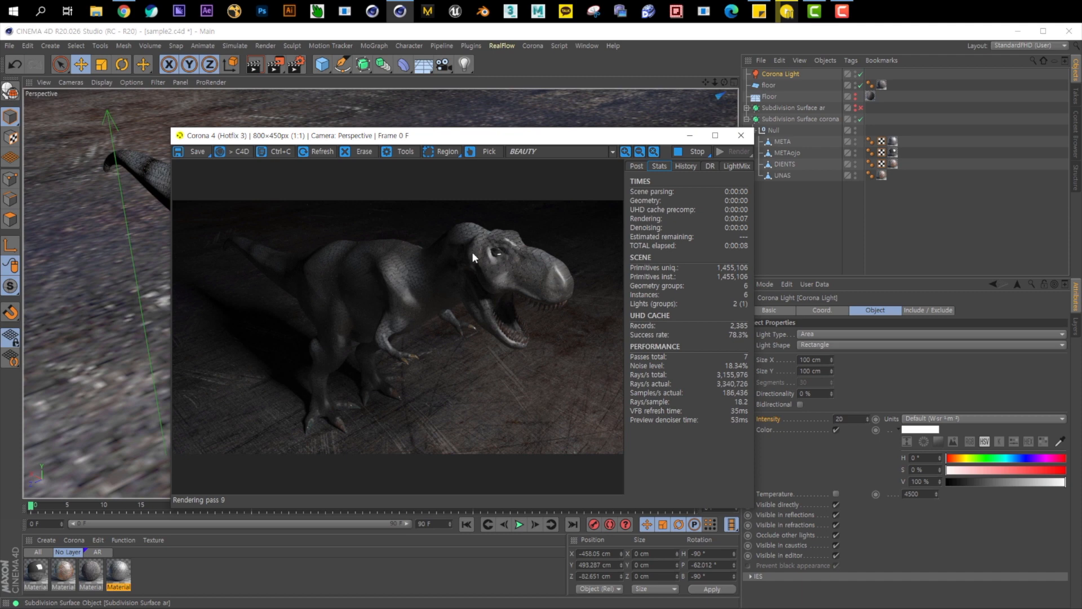
left_click_drag(525, 137, 671, 138)
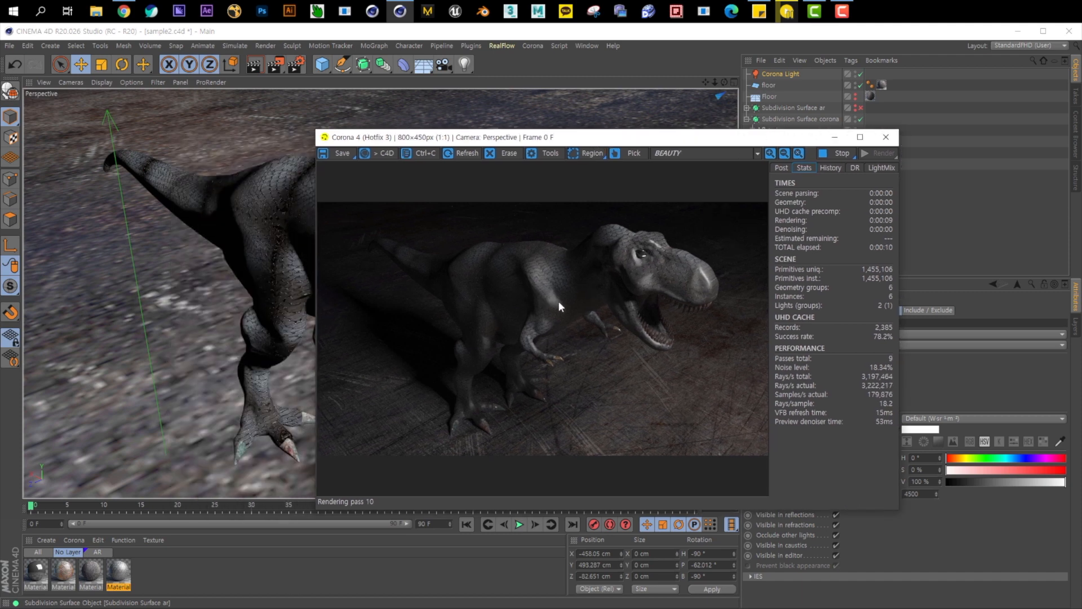
scroll(242, 274, "up", 3)
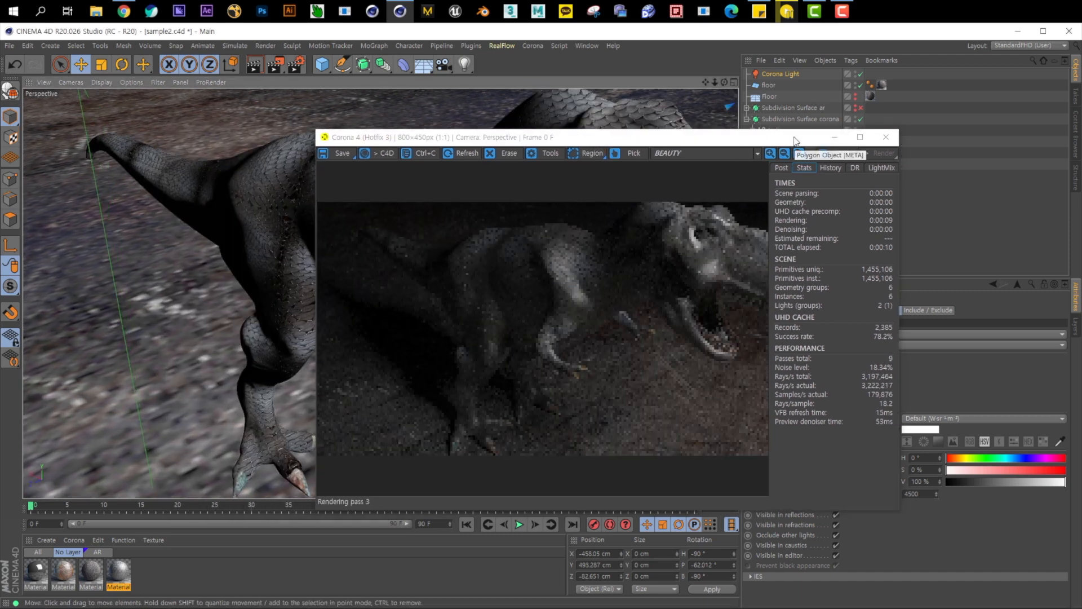
left_click_drag(812, 137, 757, 136)
left_click_drag(196, 232, 110, 236, "alt")
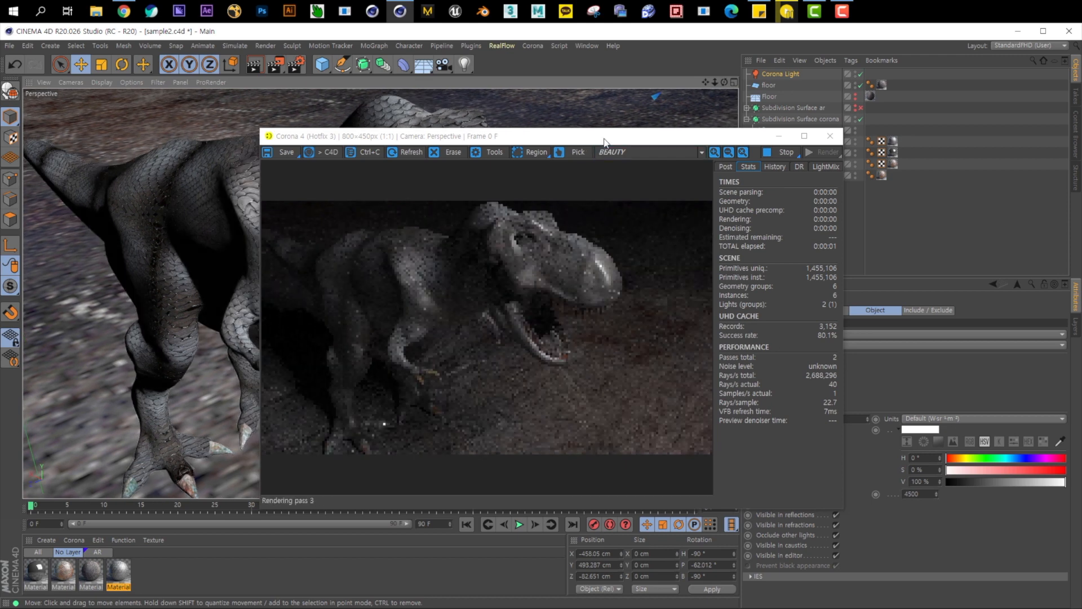
left_click_drag(604, 137, 484, 134)
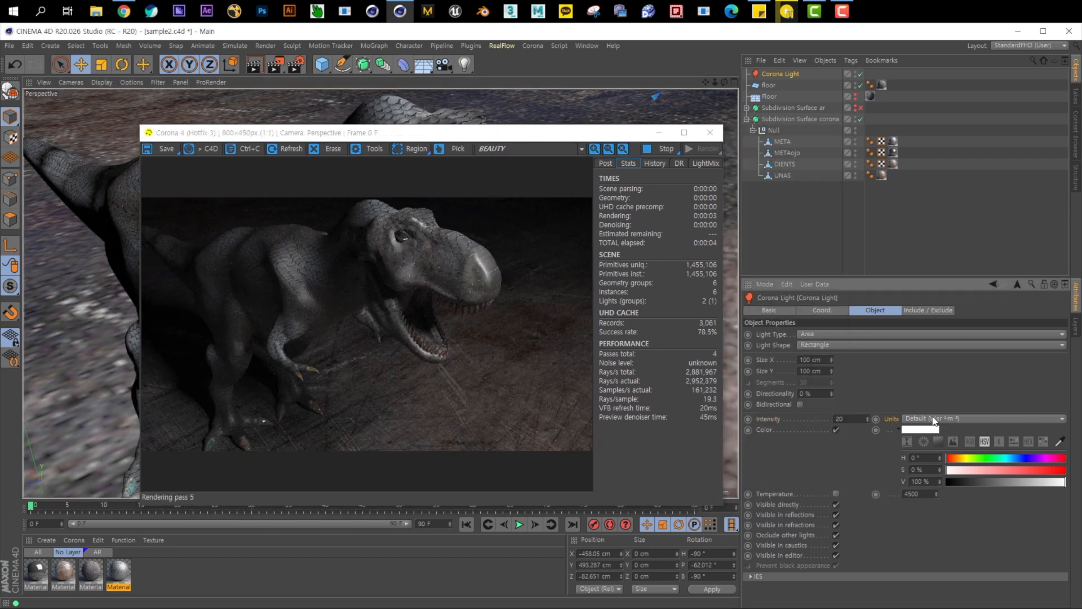
Switch the Corona Light's intensity units from Default to Lumen (lm) and look over the other available units.
left_click(953, 419)
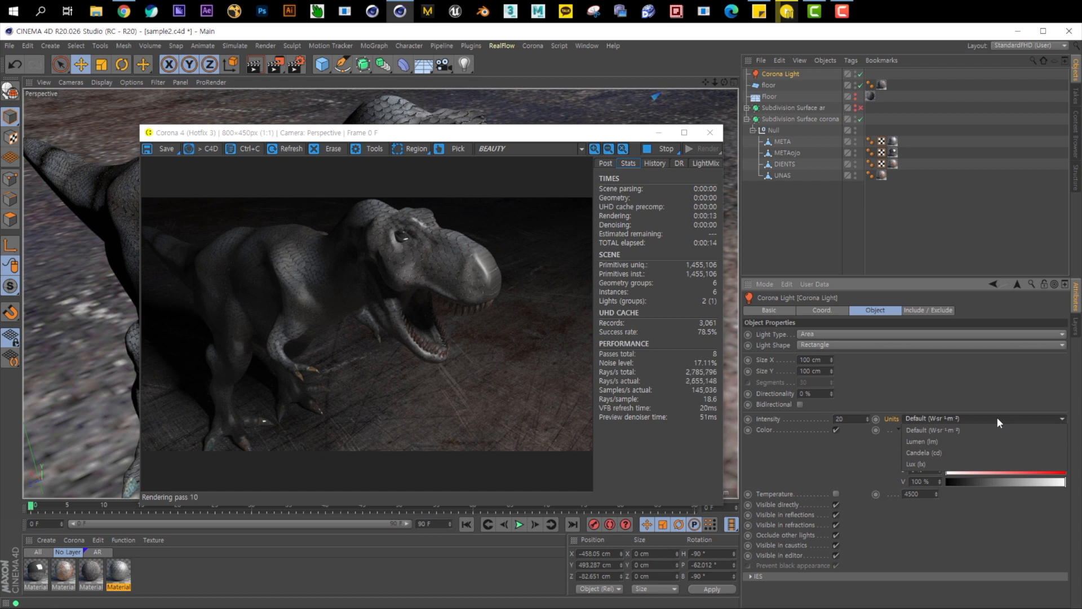
left_click(894, 368)
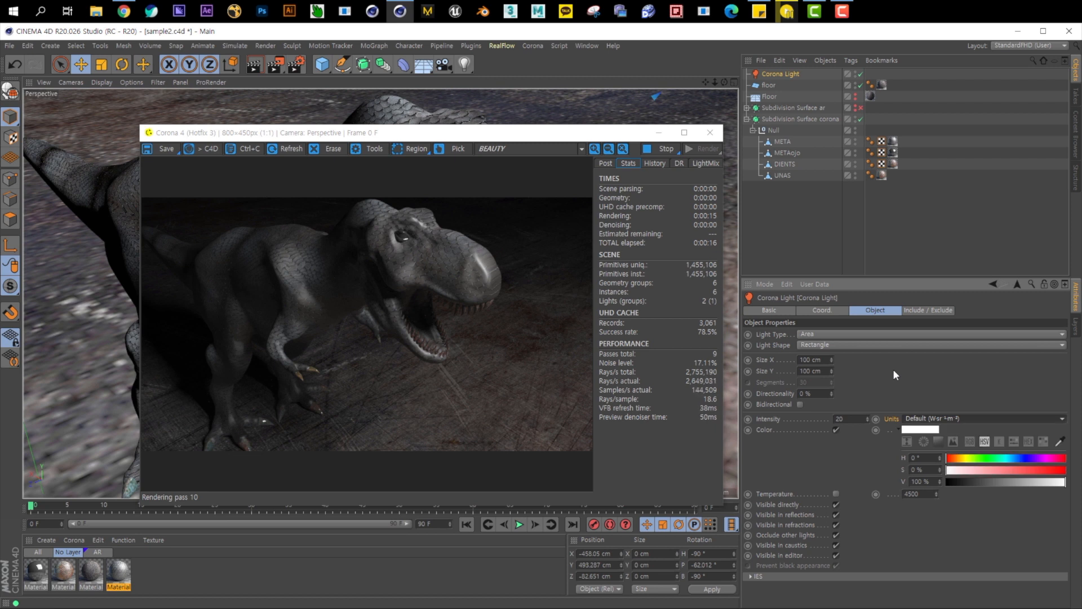
left_click(932, 418)
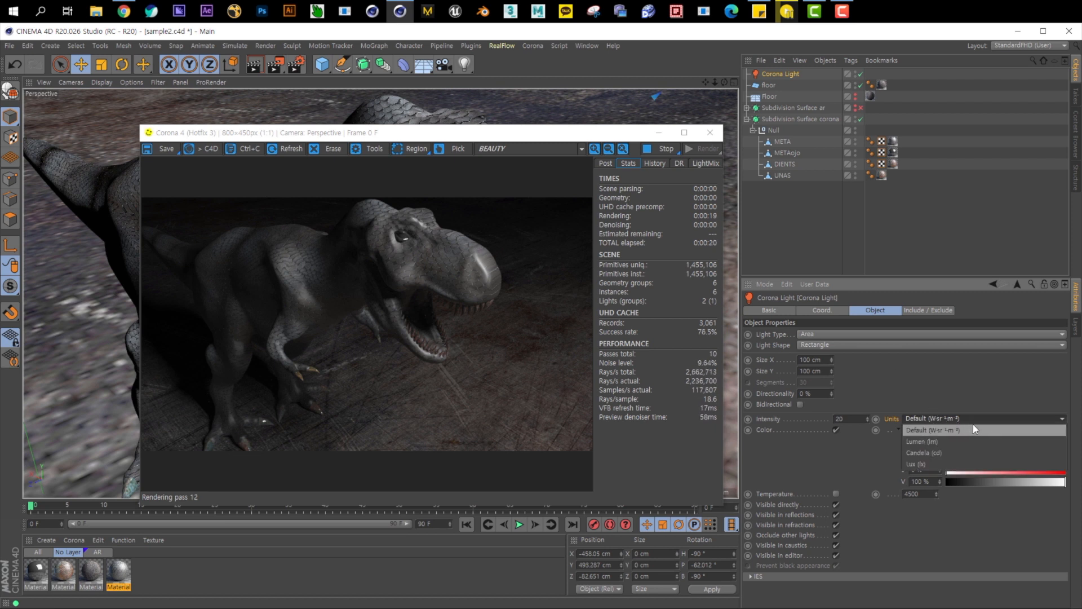
left_click(971, 430)
double_click(846, 419)
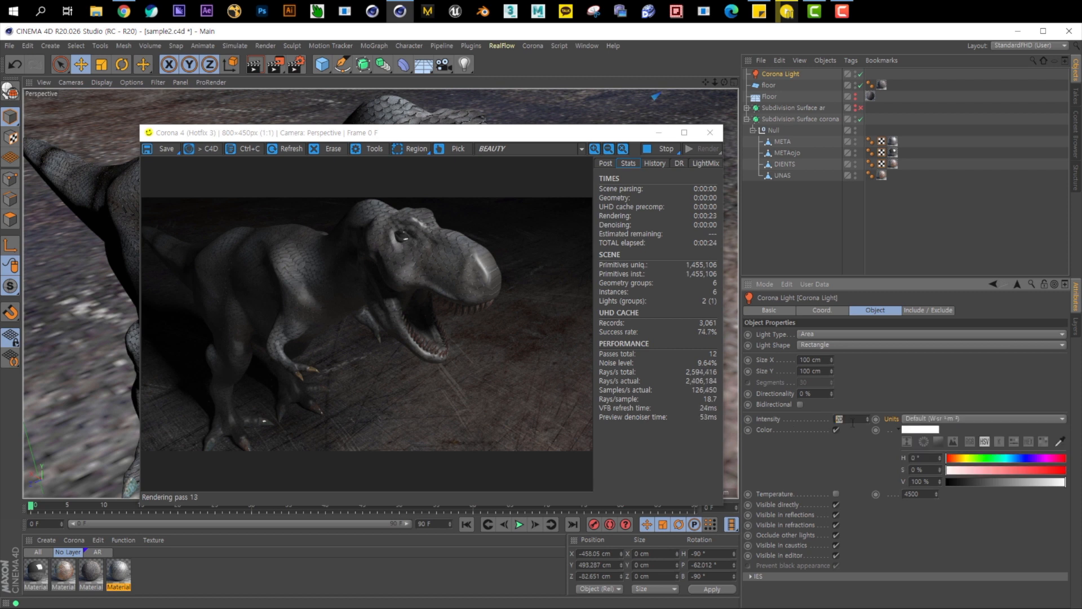
left_click(942, 418)
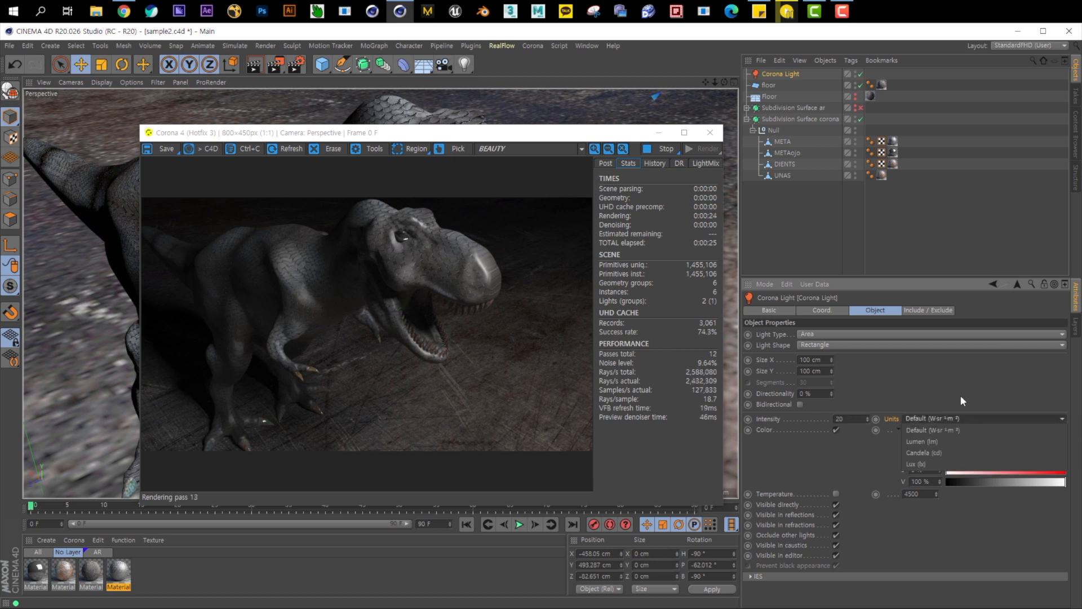
left_click(955, 442)
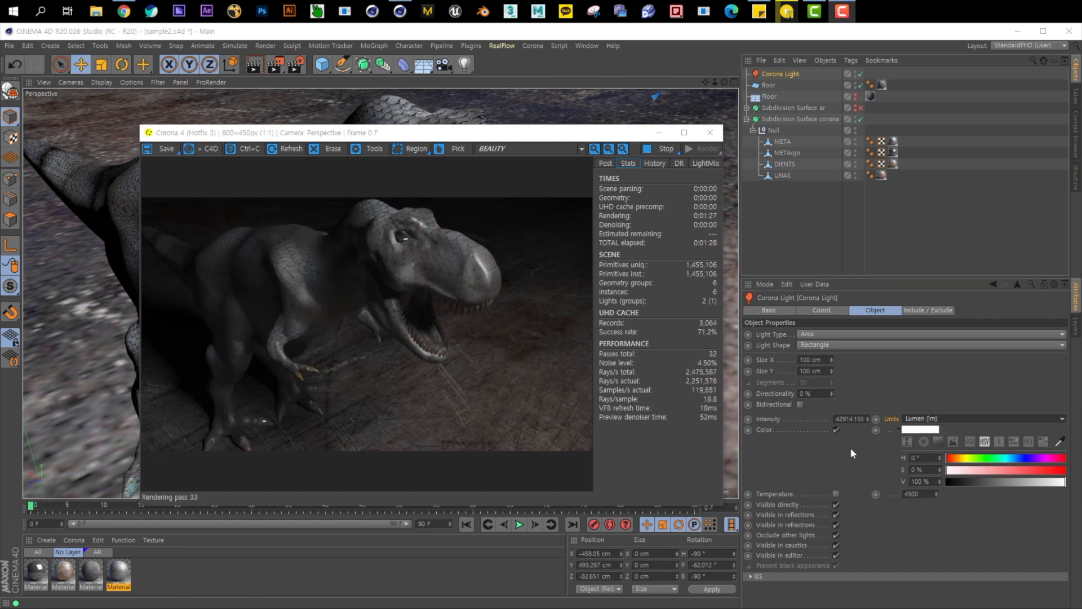
left_click(950, 417)
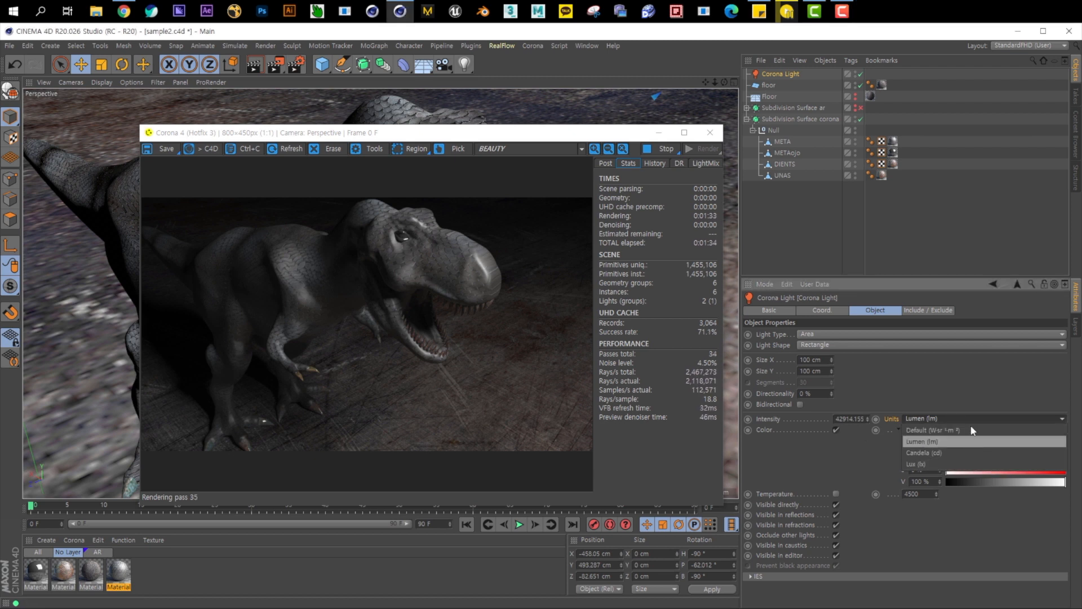
left_click(980, 395)
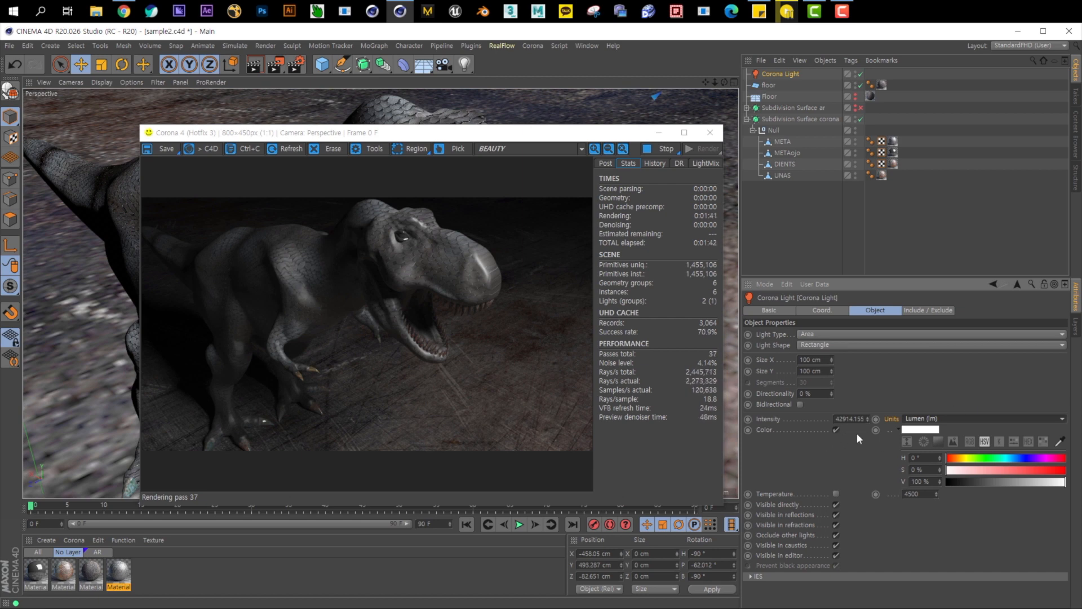
Try Lux (lx) as the Corona Light's intensity units and settle on Candela (cd).
left_click(930, 423)
left_click(940, 466)
left_click(969, 421)
left_click(968, 457)
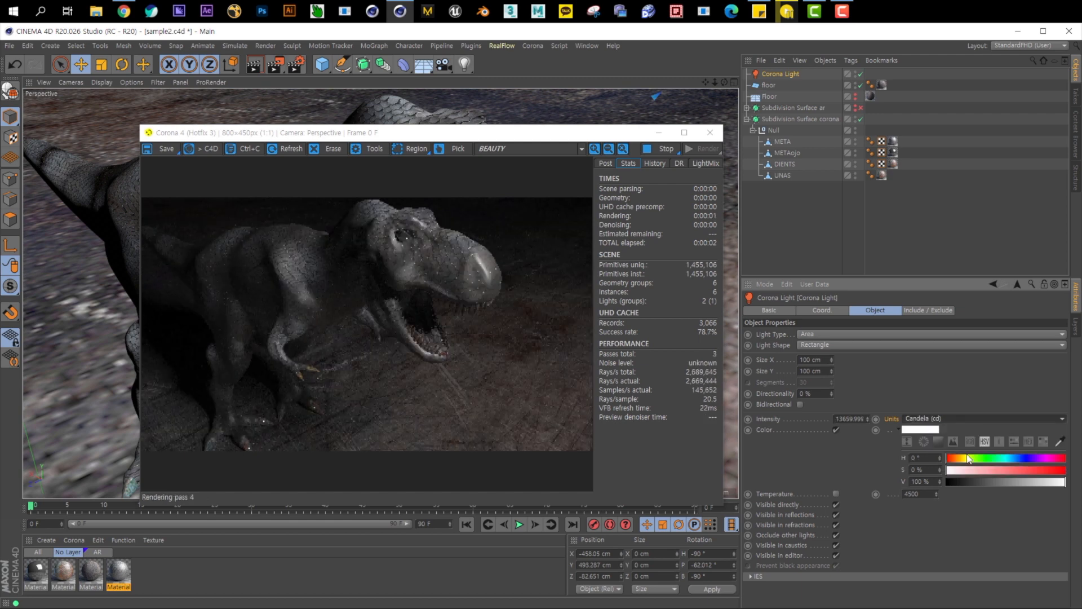
Return the Corona Light's intensity units to Default and enable Temperature in place of Color for its tint.
left_click(931, 418)
left_click(959, 431)
left_click(836, 494)
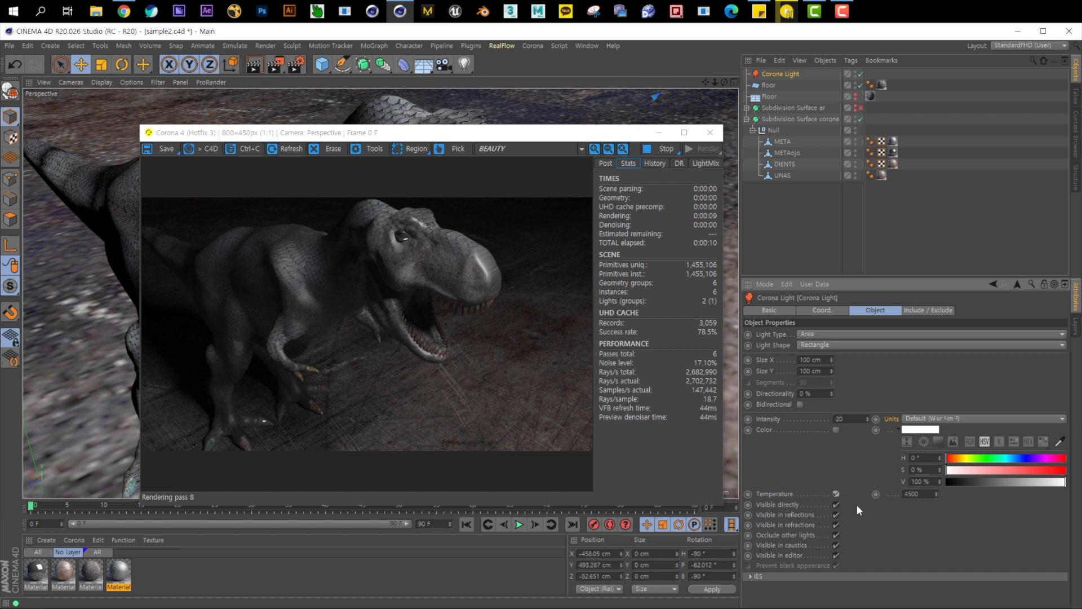
left_click_drag(528, 140, 565, 140)
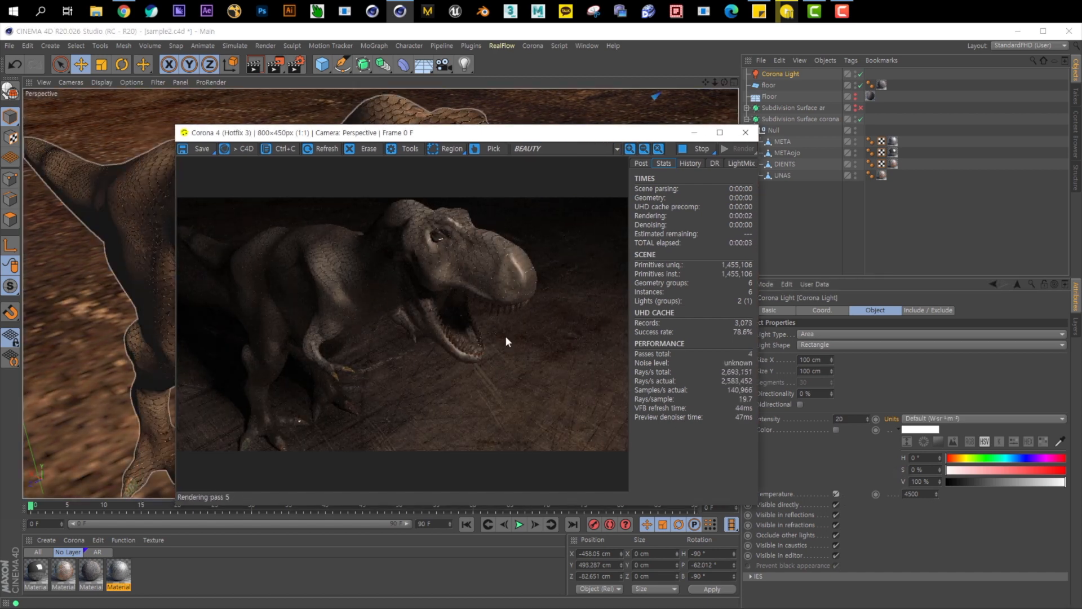
Try a temperature of 9000 on the Corona Light, check the render and undo the change.
left_click_drag(928, 494, 817, 494)
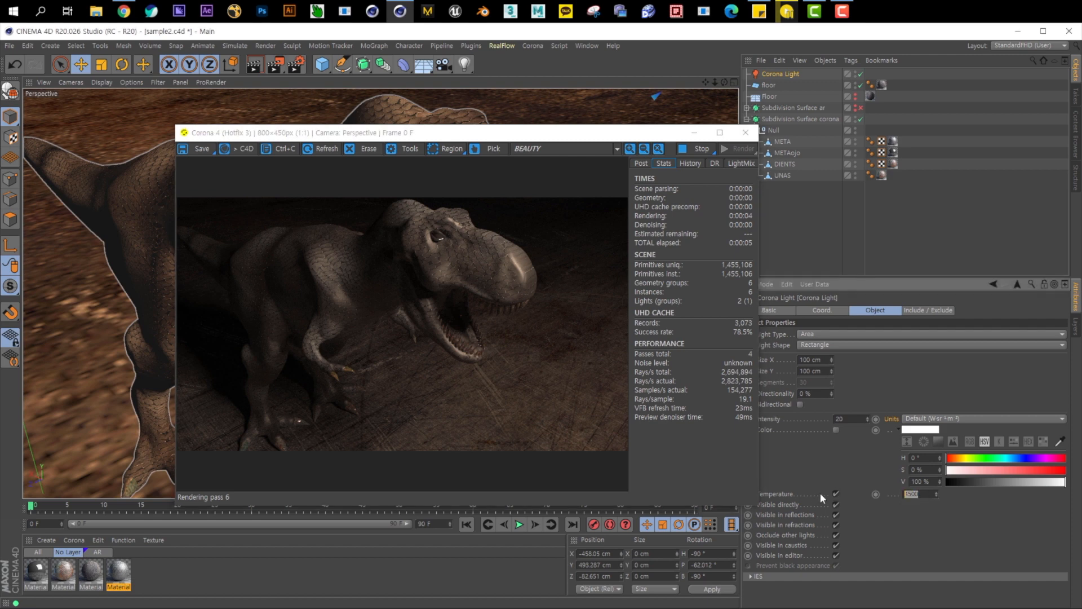
type("9000")
key("Return")
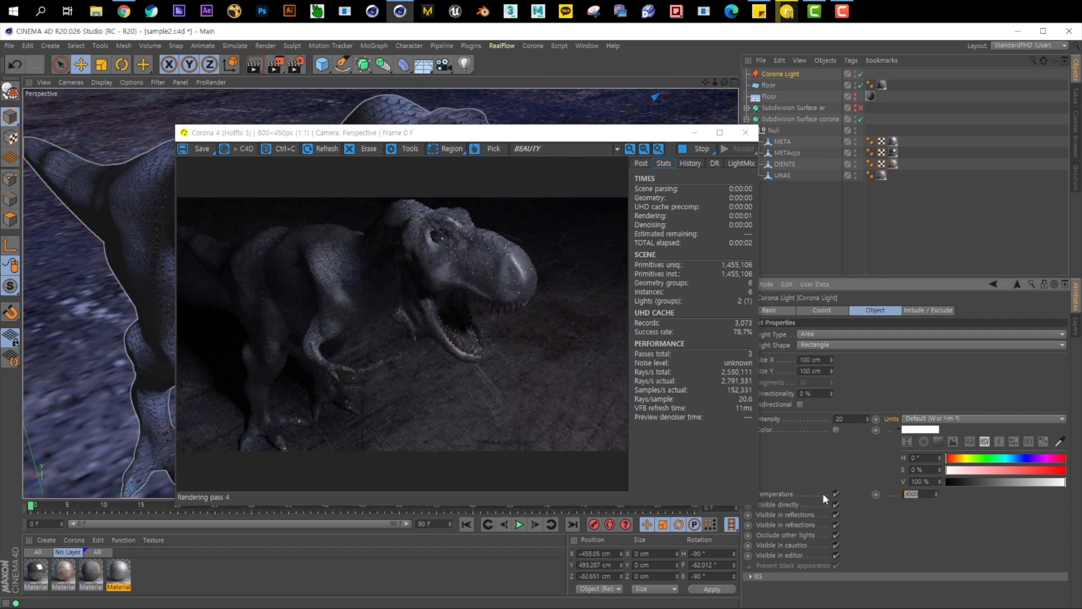
key("ctrl+z")
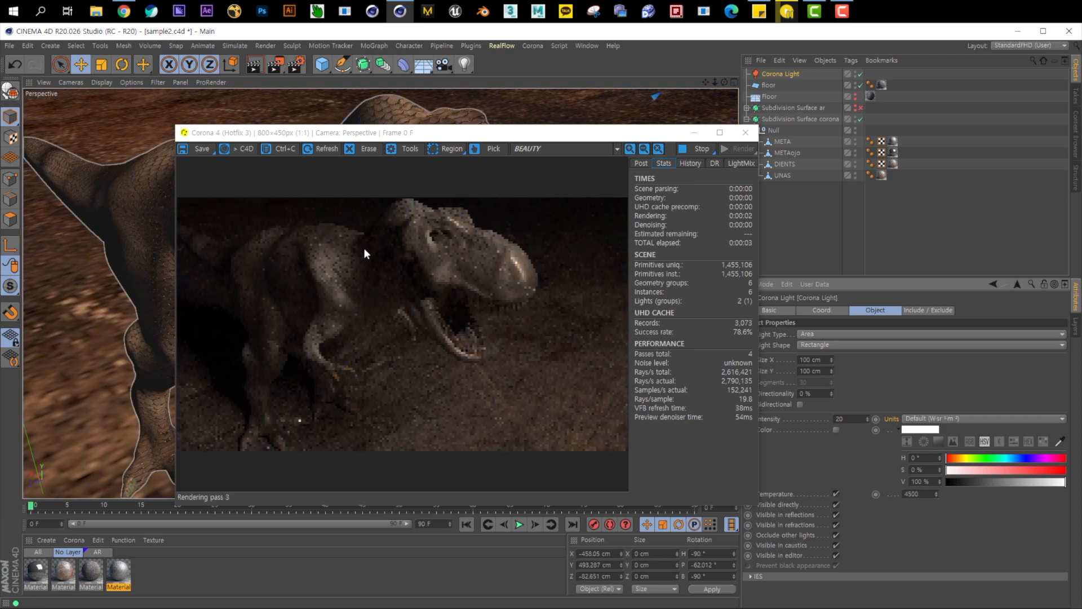
left_click_drag(577, 139, 547, 140)
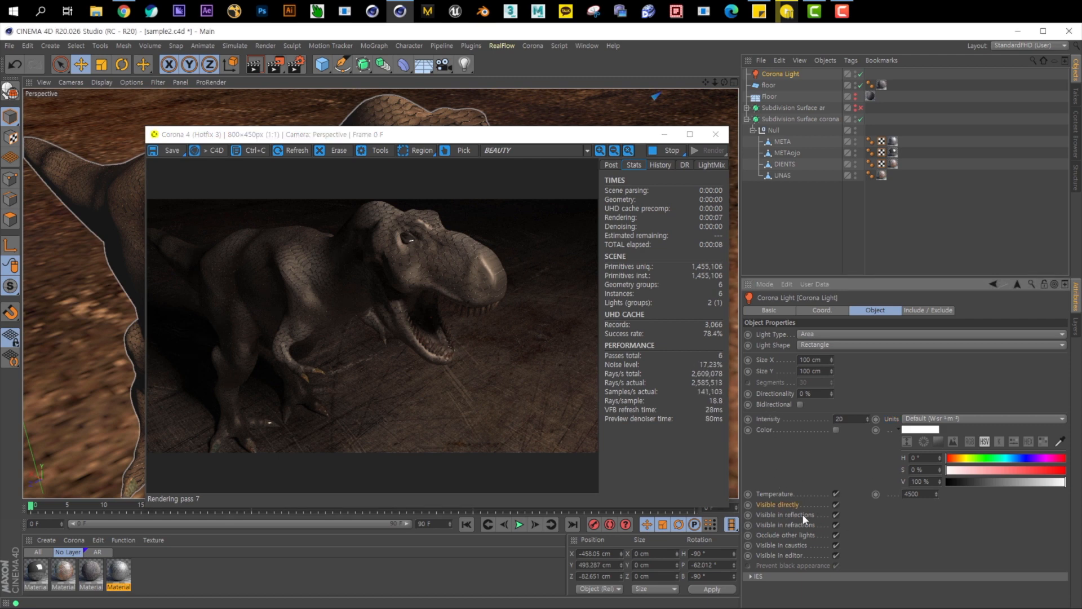
With the light and dinosaur both in frame, turn the Corona Light's Visible directly option off and back on to compare the render.
left_click_drag(563, 135, 558, 342)
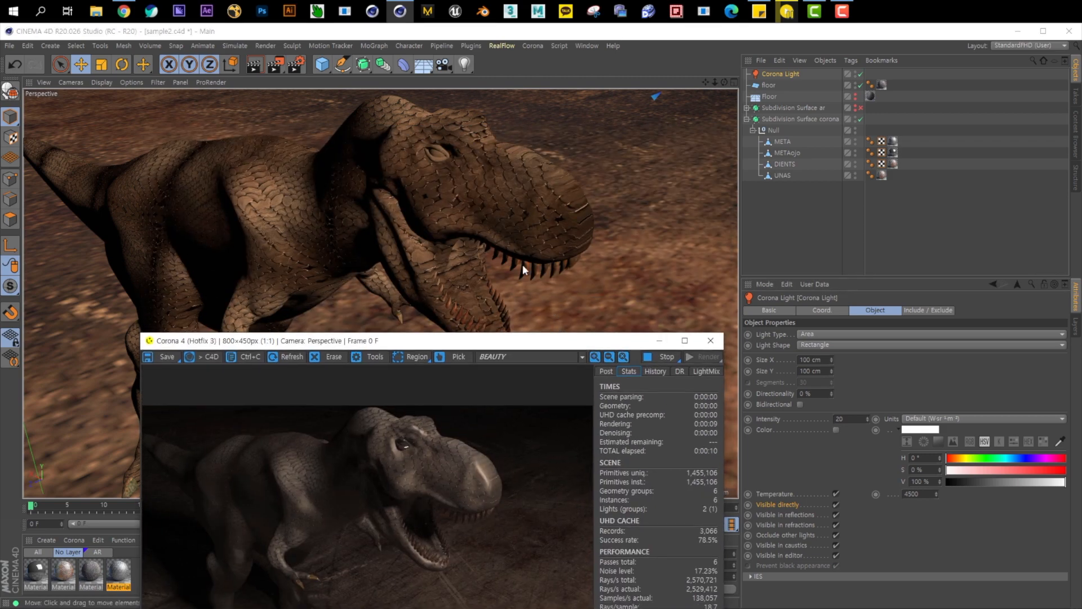
right_click_drag(524, 214, 403, 204, "alt")
left_click_drag(403, 204, 492, 239, "alt")
right_click_drag(493, 238, 565, 214, "alt")
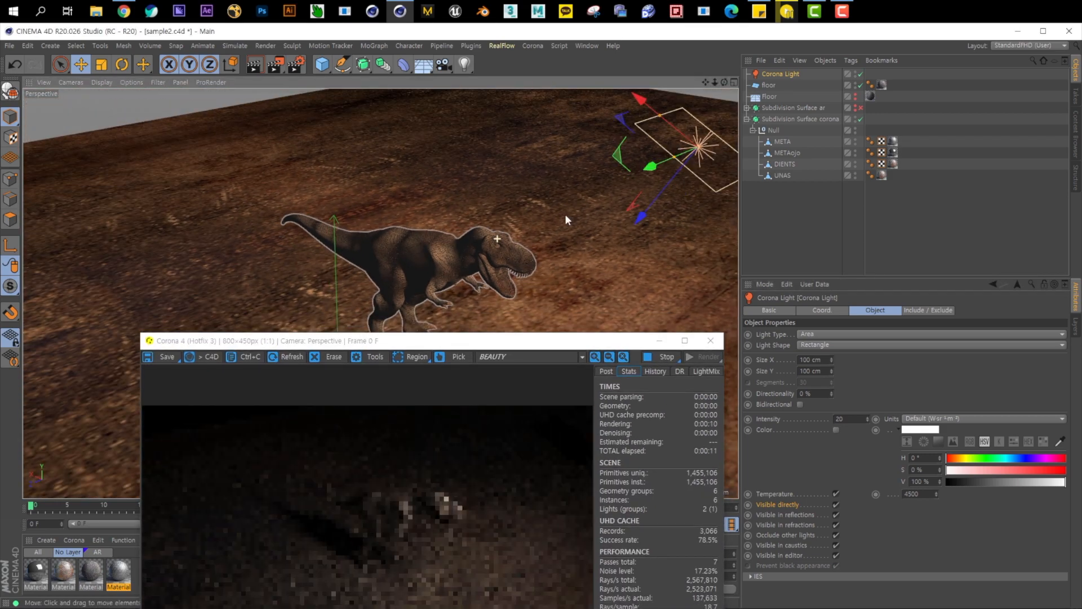
left_click_drag(538, 313, 555, 239, "alt")
left_click_drag(505, 215, 573, 187, "alt")
middle_click_drag(574, 186, 381, 293, "alt")
left_click_drag(380, 293, 336, 207, "alt")
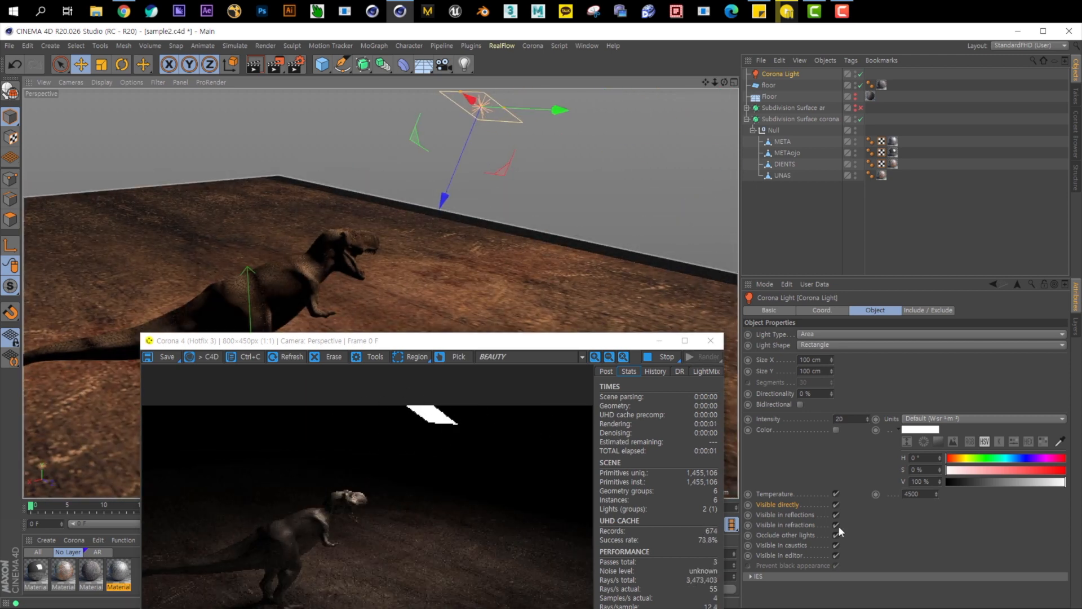
left_click(836, 504)
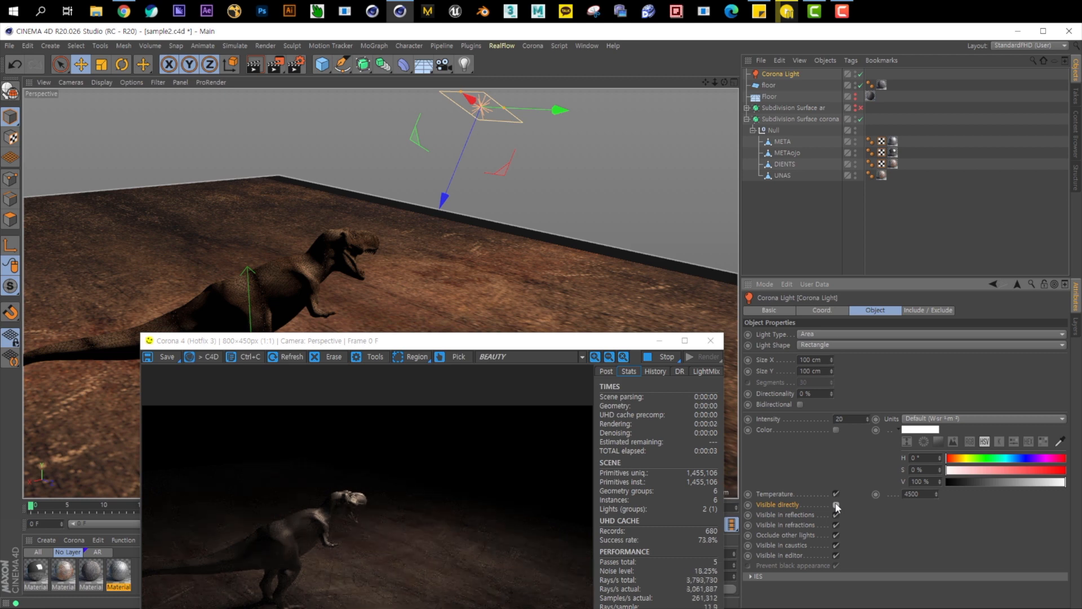
scroll(282, 279, "up", 1)
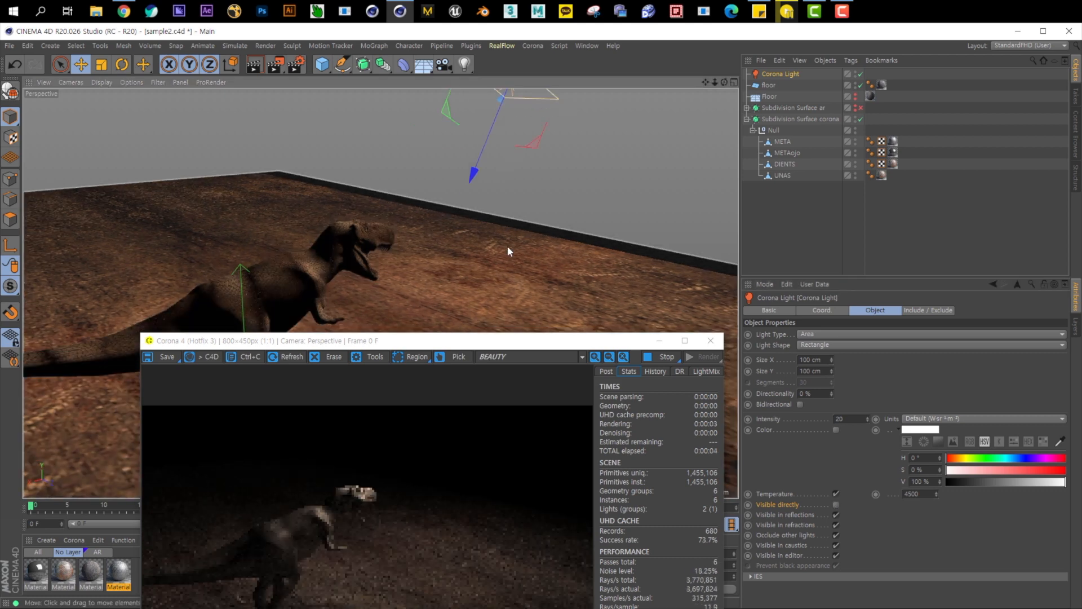
middle_click_drag(387, 238, 382, 293, "alt")
left_click(837, 505)
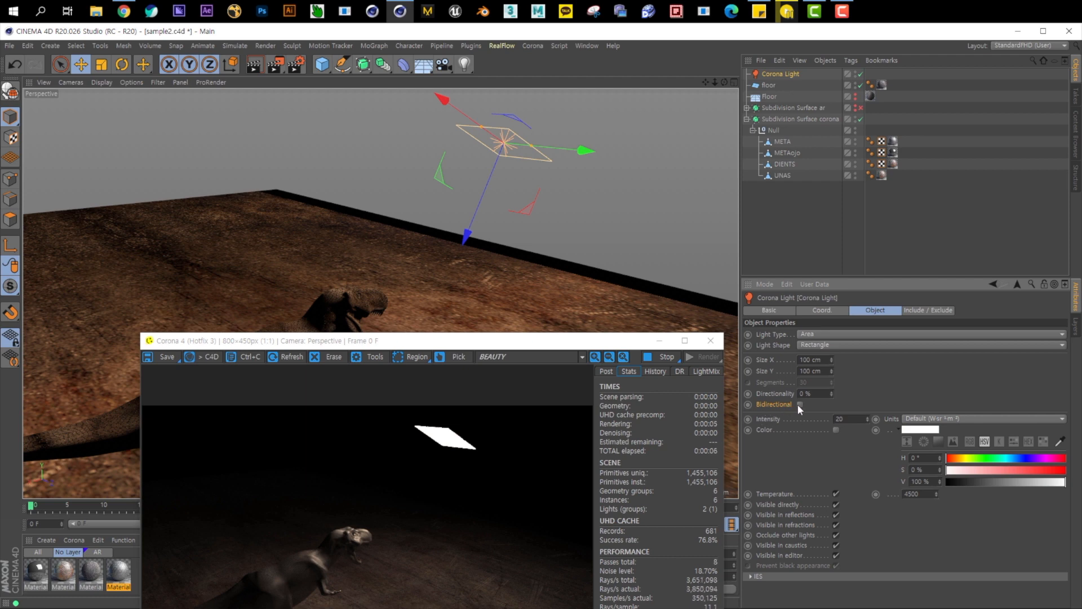
Make the Corona Light Bidirectional and check the lighting from a high and a lower angle in the interactive render.
left_click(799, 405)
left_click_drag(529, 172, 425, 217, "alt")
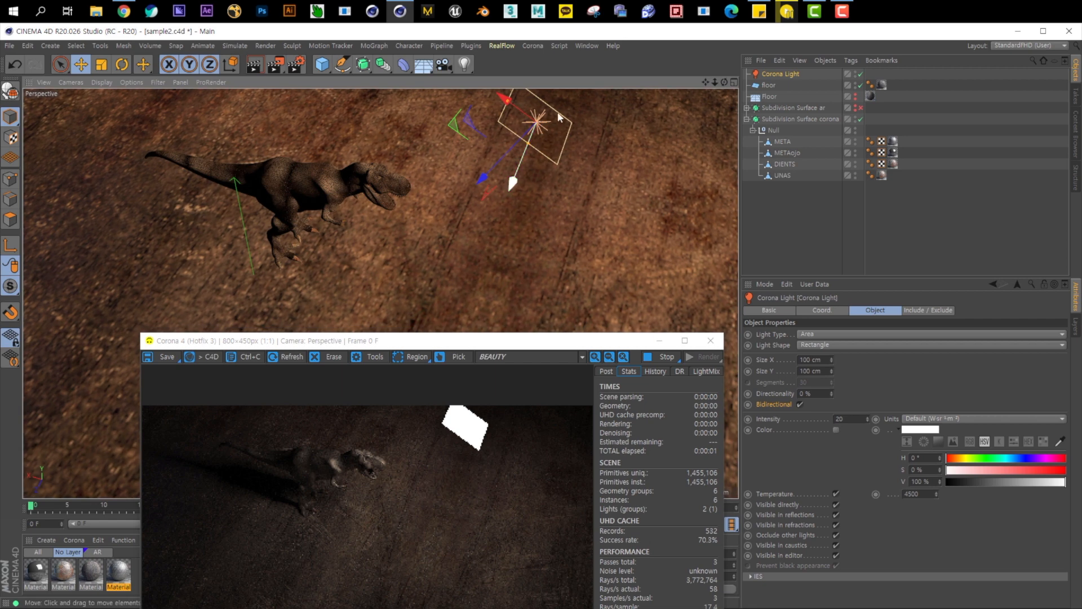
left_click_drag(564, 145, 531, 190, "alt")
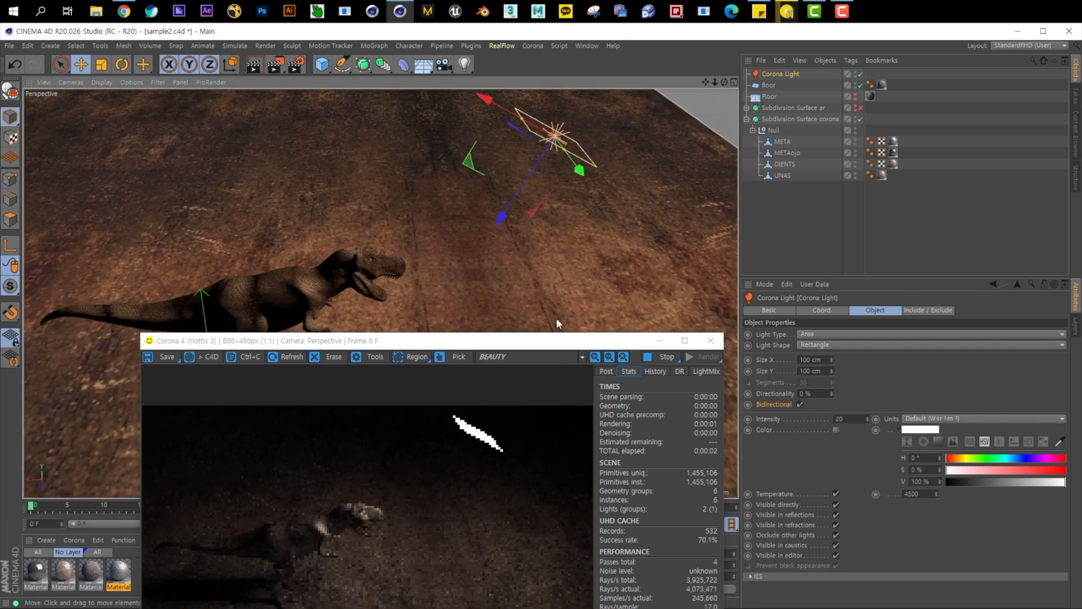
left_click_drag(556, 339, 573, 229)
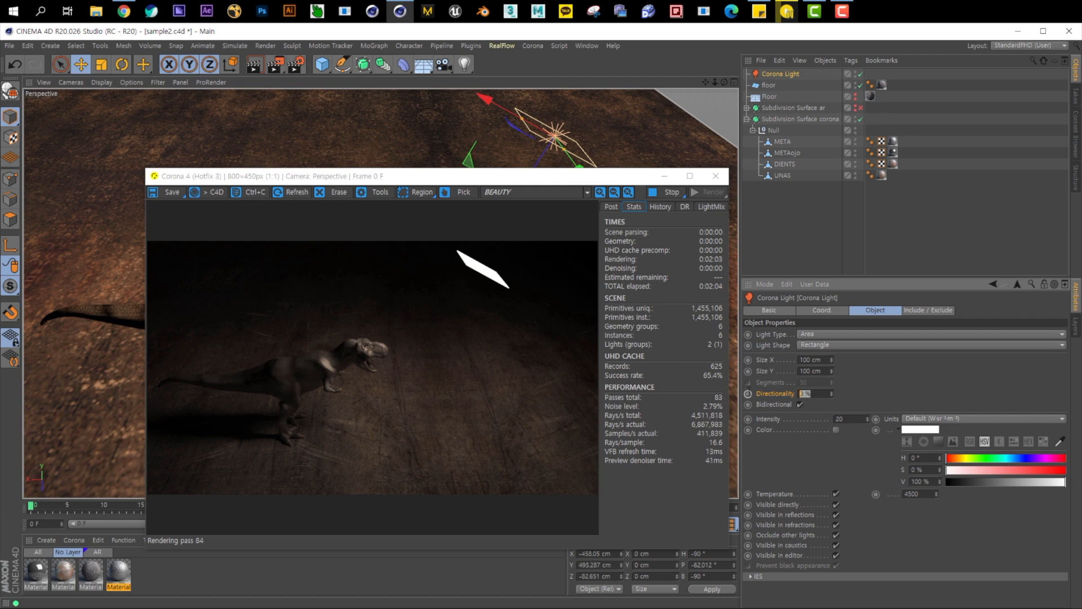
Try Directionality values of 100%, 80% and 20% on the Corona Light and compare the light spread on the floor.
type("100")
key("Return")
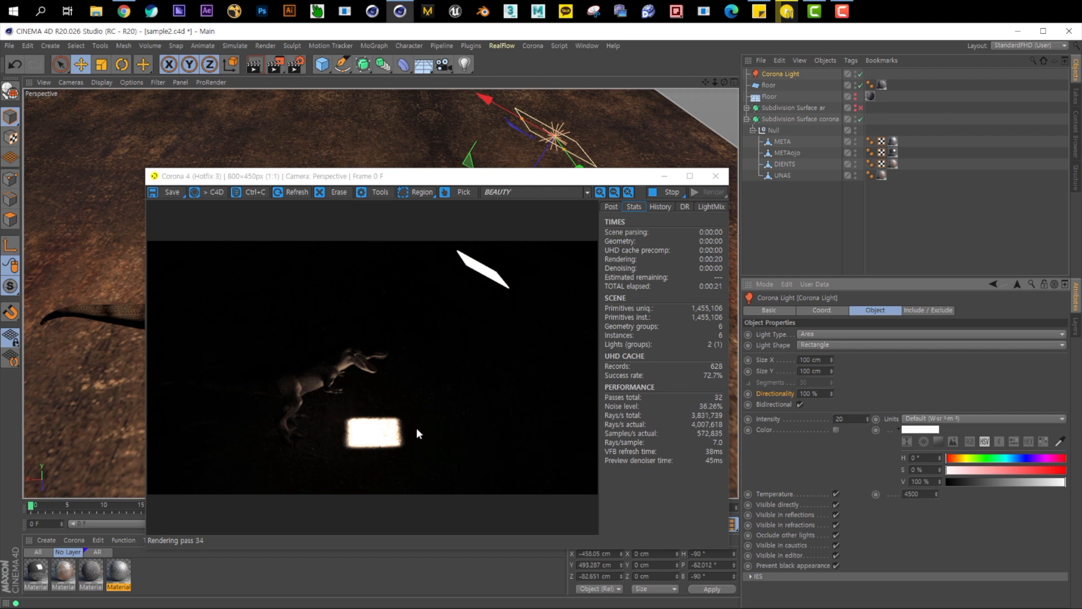
type("80")
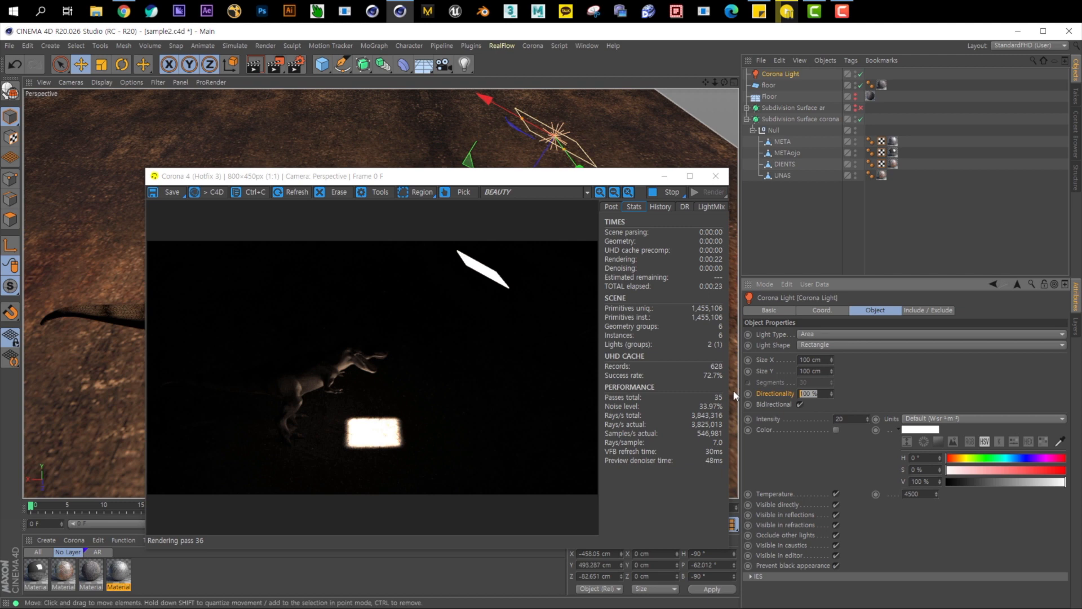
key("Return")
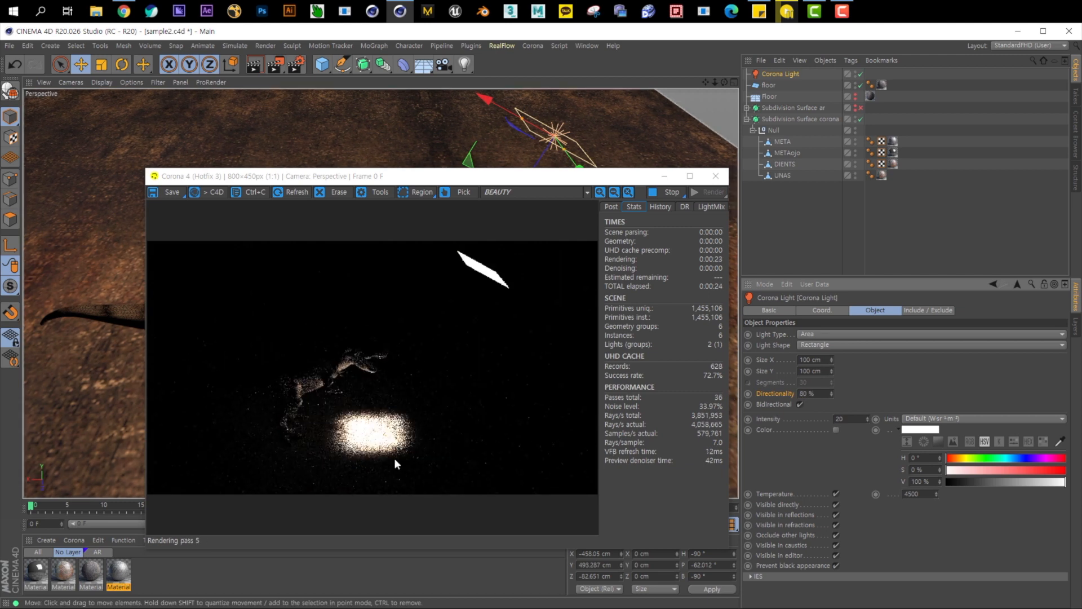
type("20")
key("Return")
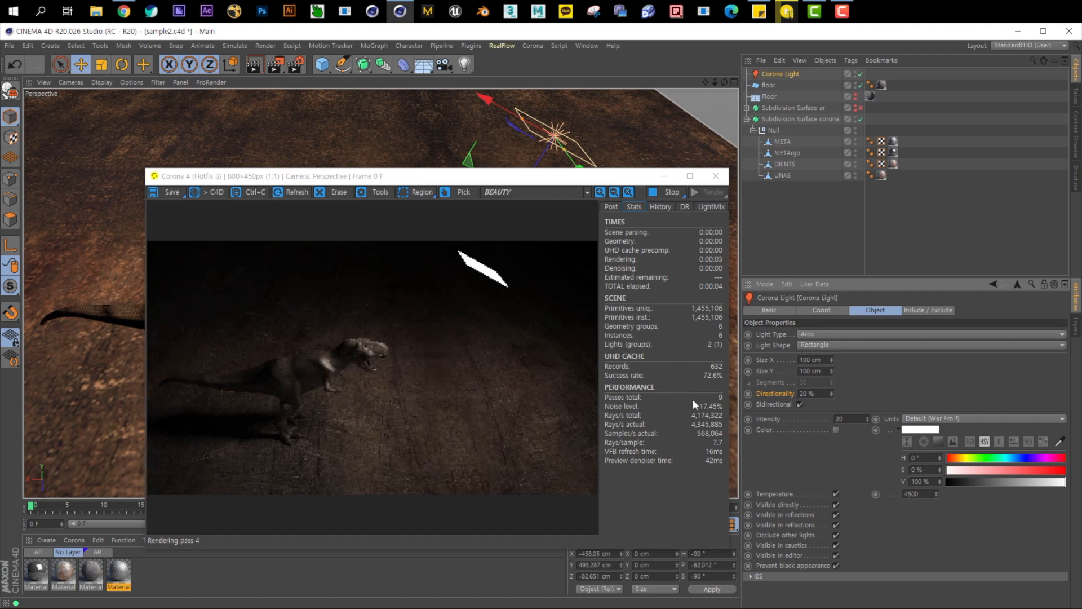
Try Directionality values of 40% and 60% on the Corona Light.
left_click(846, 418)
left_click_drag(823, 394, 770, 392)
type("40")
key("Return")
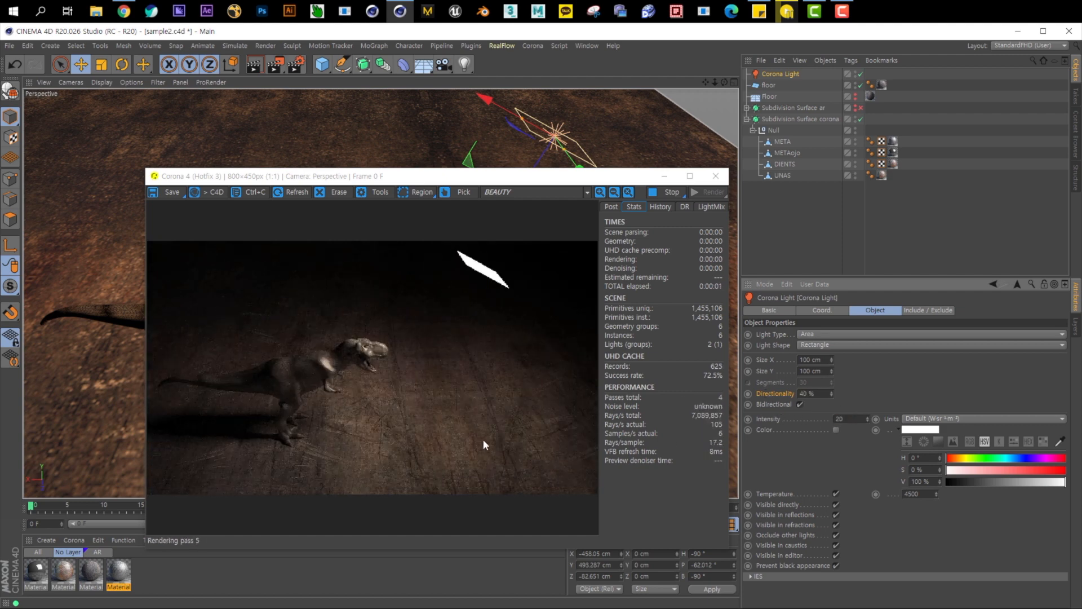
left_click_drag(829, 394, 713, 388)
type("60")
key("Return")
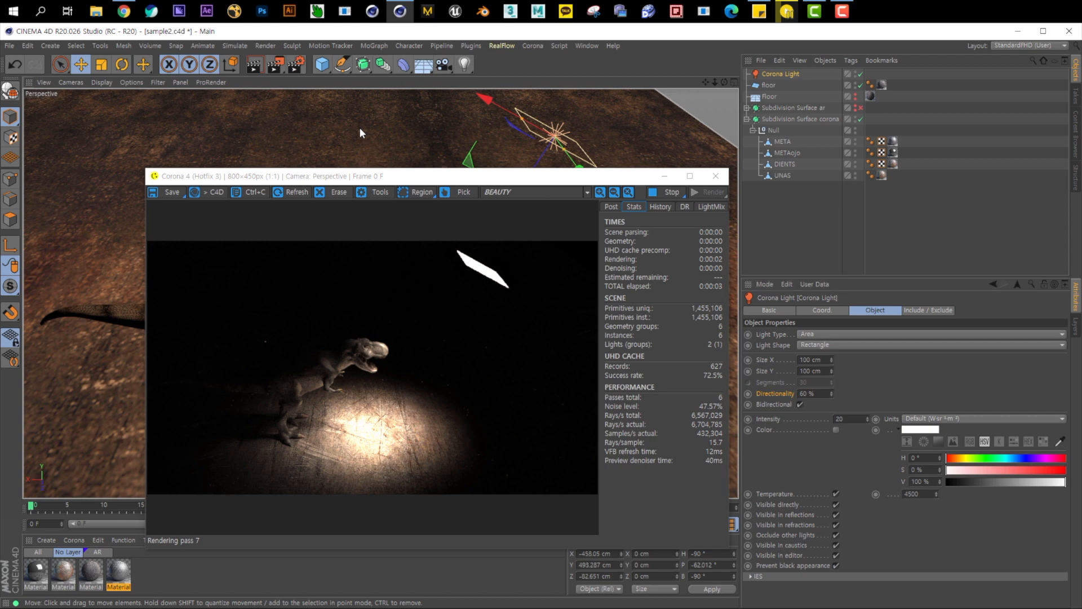
Examine the focused light on the dinosaur up close, try a Directionality of 10%, and reset it to 0%.
scroll(360, 130, "up", 6)
middle_click_drag(110, 309, 142, 207, "alt")
left_click_drag(142, 205, 147, 230, "alt")
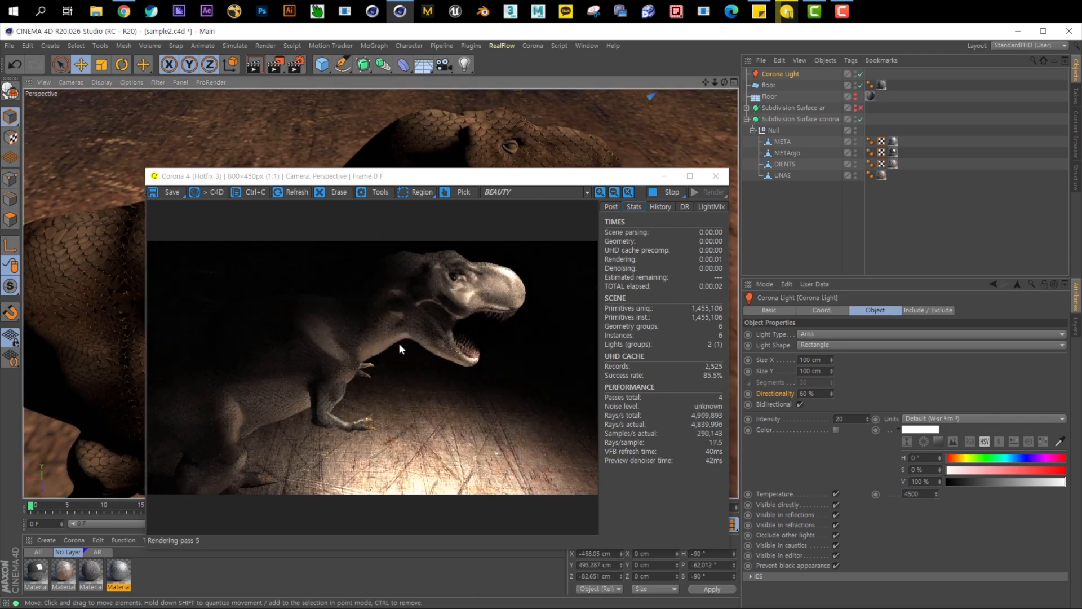
left_click_drag(828, 395, 706, 394)
type("10")
key("Return")
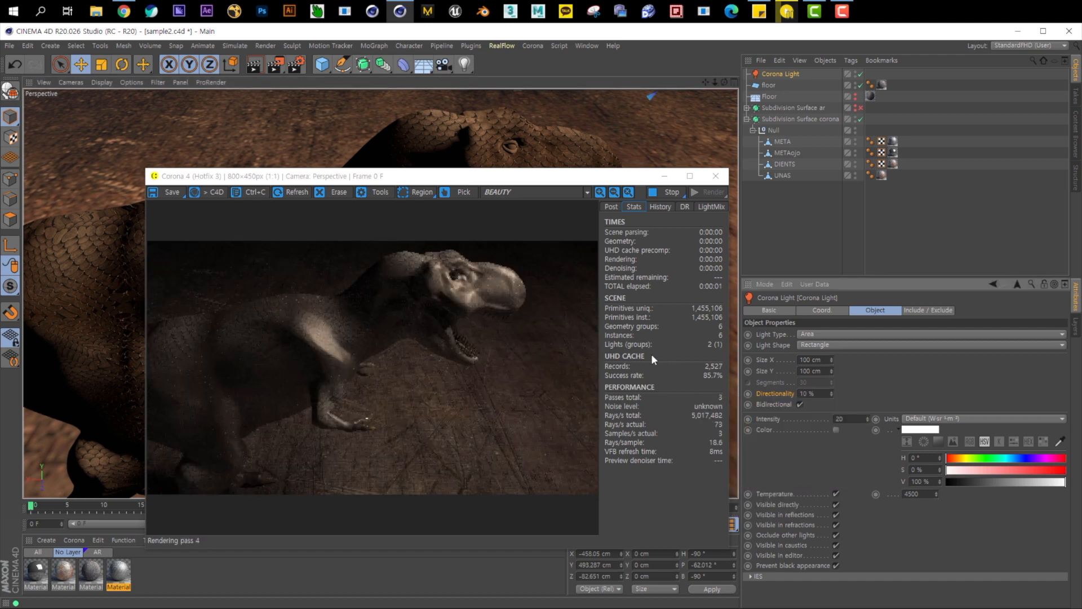
left_click_drag(829, 394, 718, 391)
type("0")
key("Return")
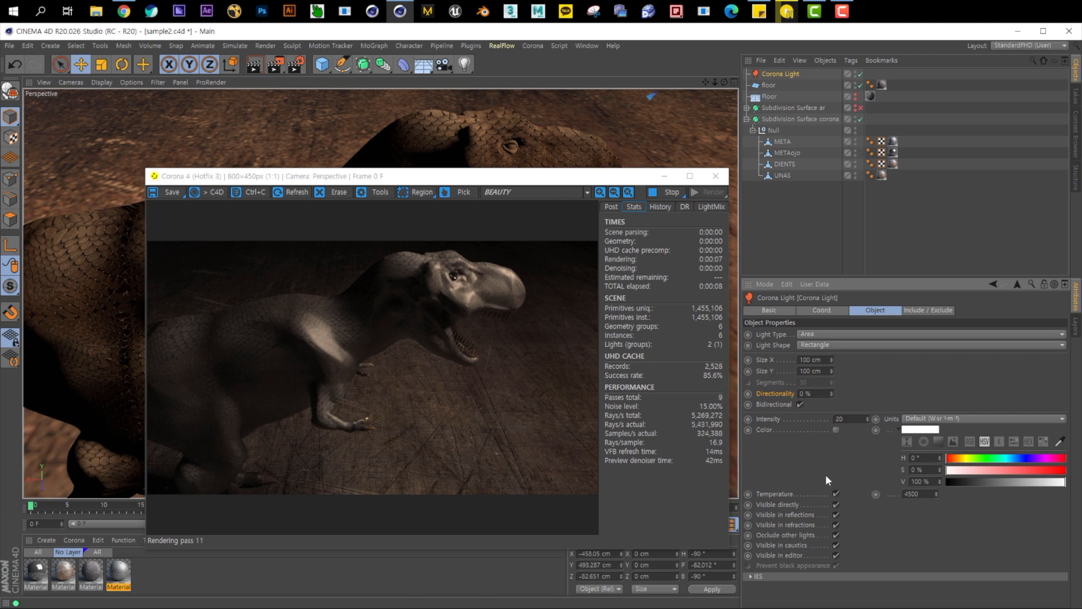
Switch the Corona Light from Temperature to Color and pick a light cyan with hue 177°, saturation 53% and value 100%.
left_click(836, 429)
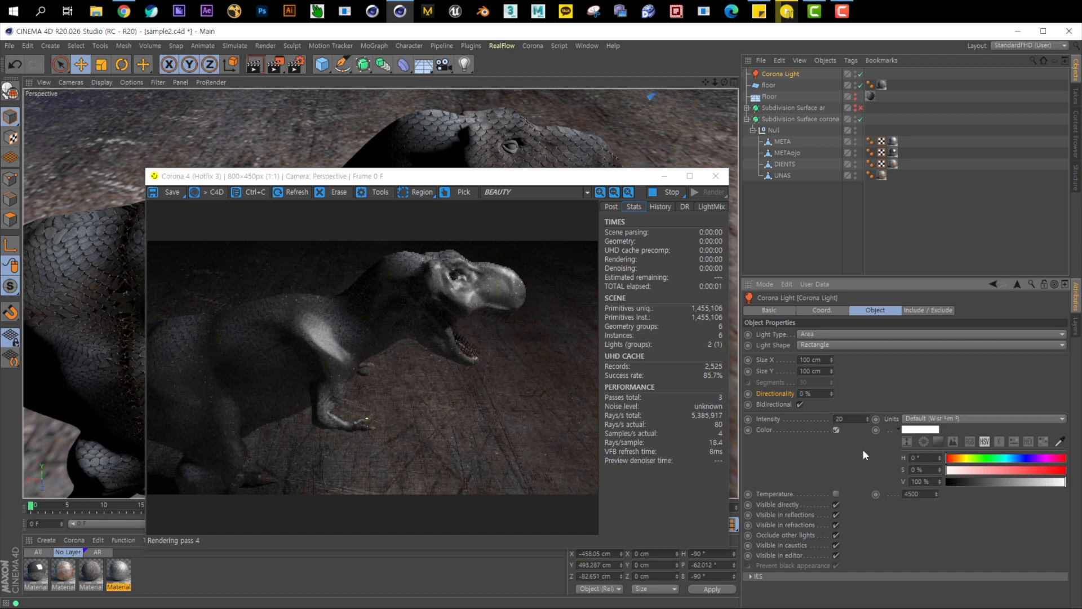
left_click(934, 430)
left_click(948, 430)
left_click(955, 442)
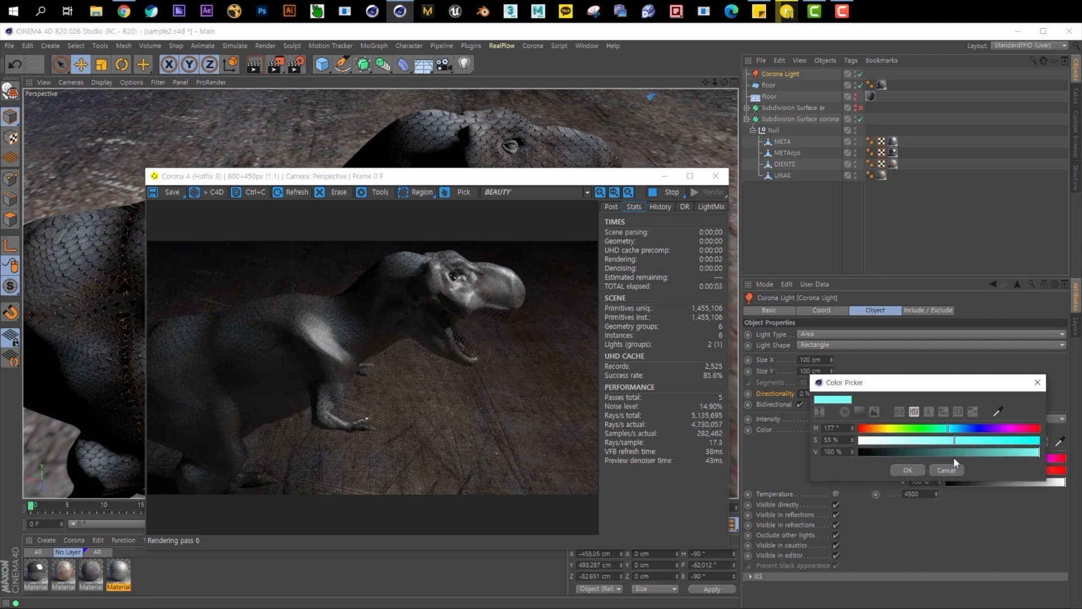
left_click(913, 473)
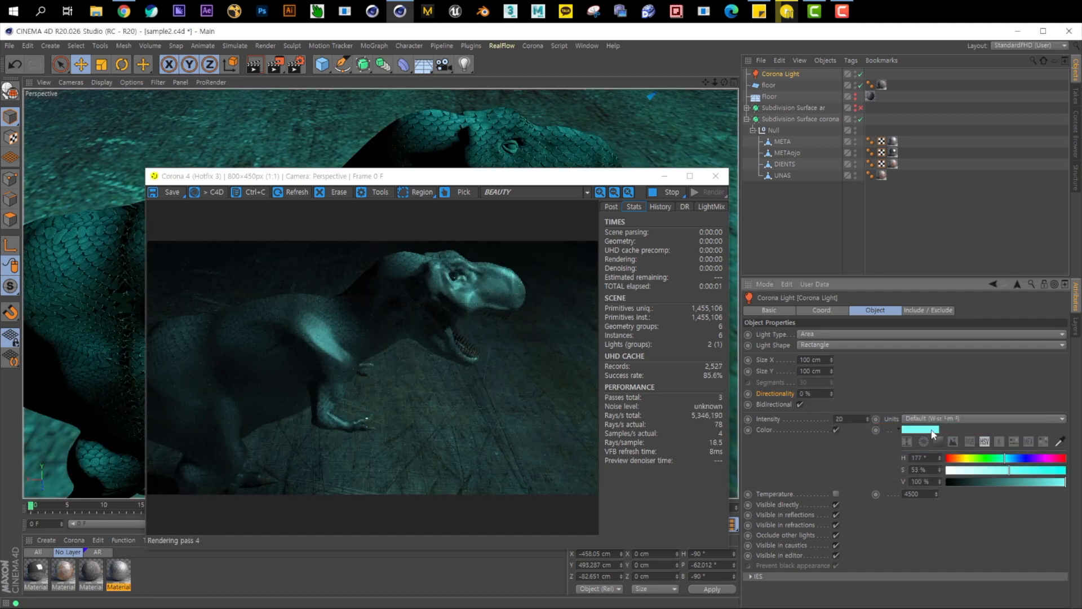
Change the Corona Light's color back to white, keeping Color enabled.
left_click(836, 429)
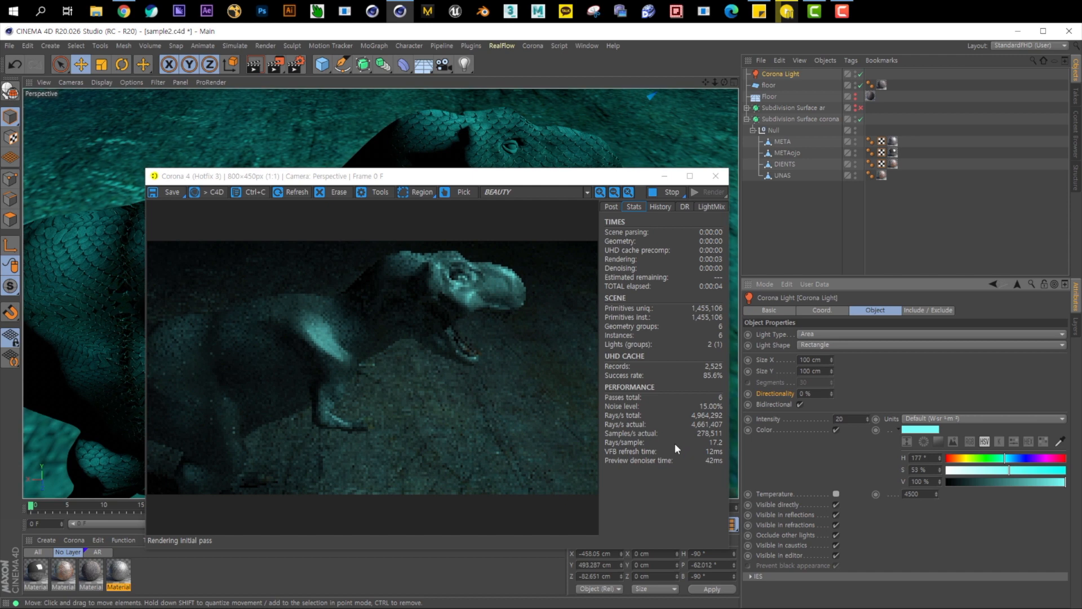
left_click(922, 431)
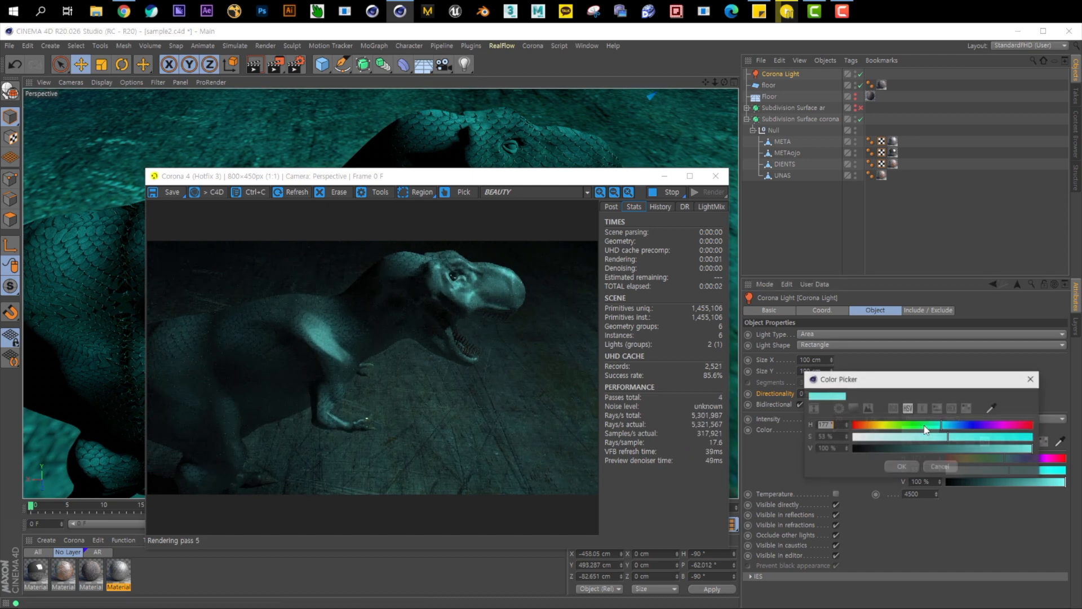
left_click(904, 468)
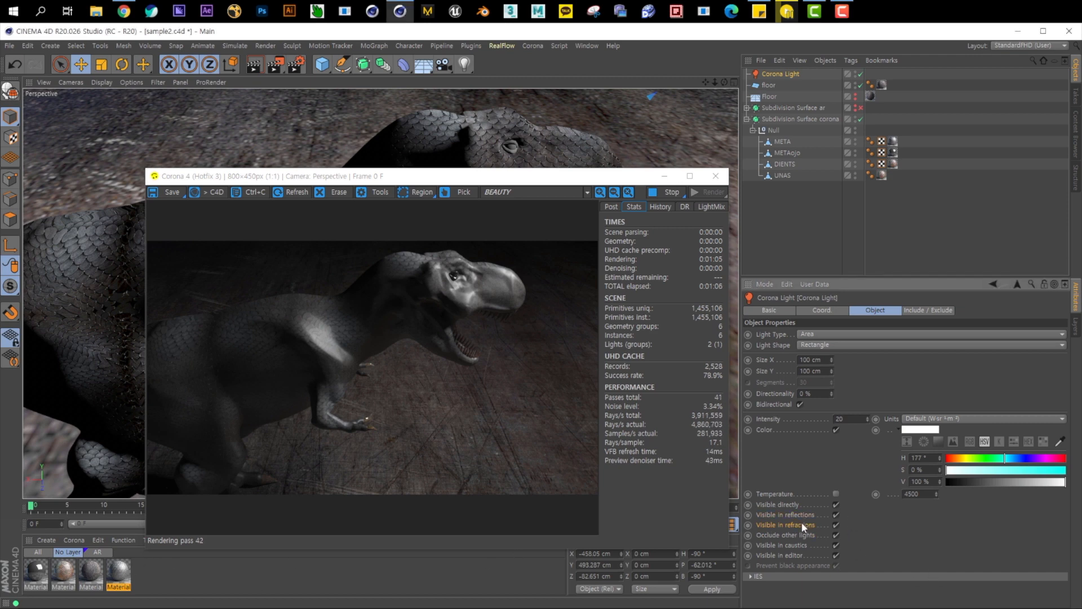
Toggle the Corona Light's Visible in reflections and Visible in refractions options off and back on, comparing the render.
left_click(836, 514)
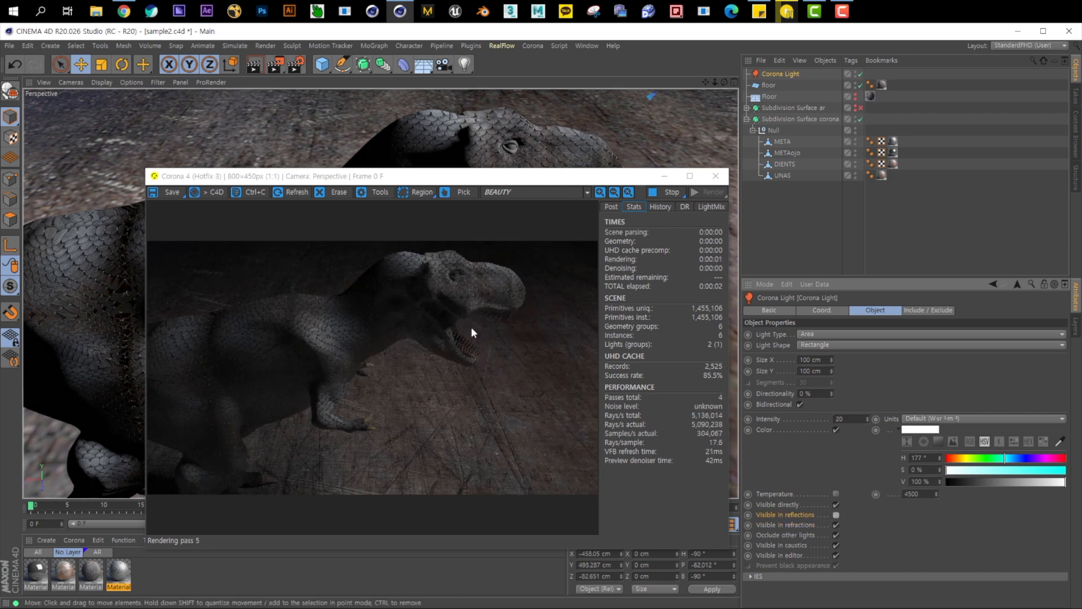
left_click(837, 515)
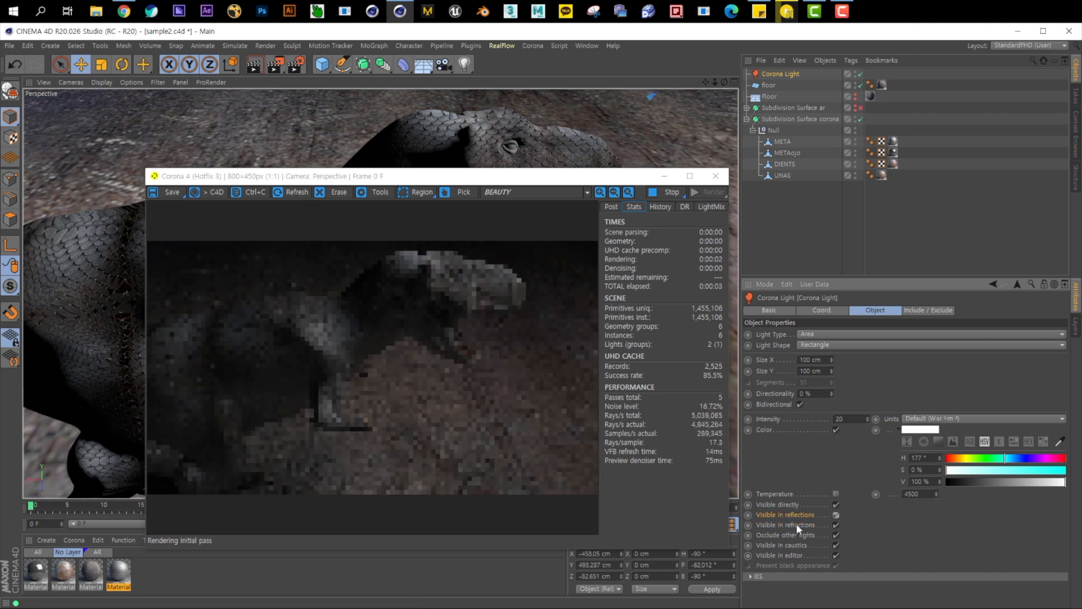
left_click(836, 525)
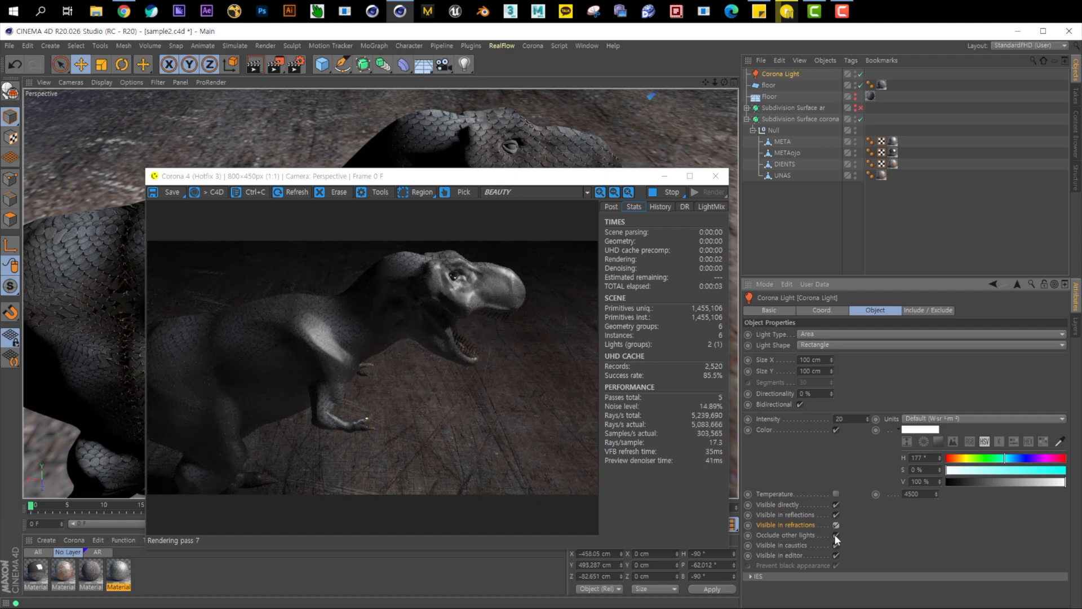
left_click(801, 535)
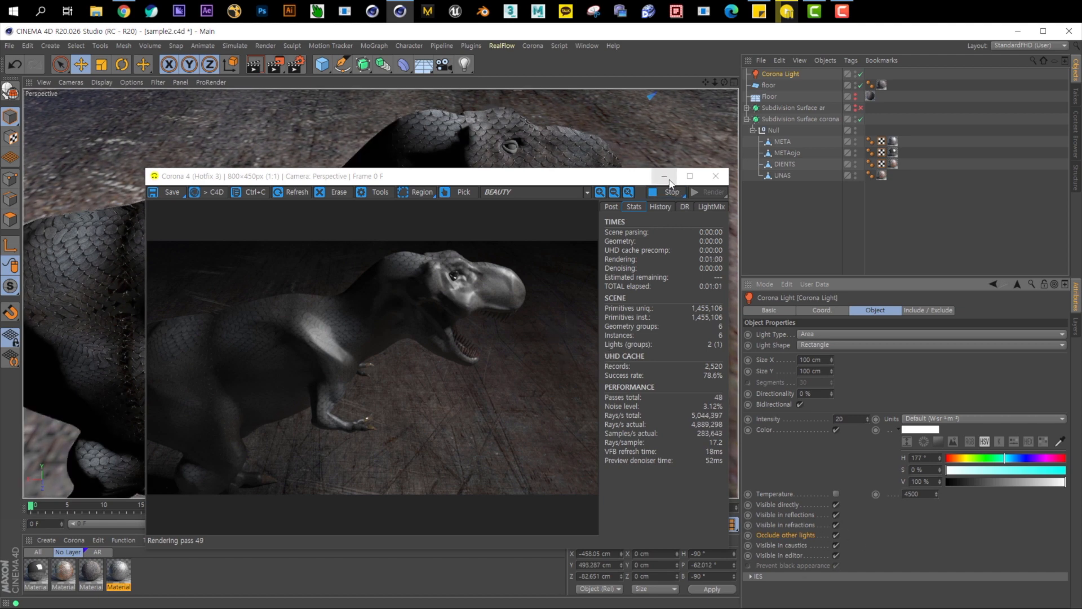
Duplicate the Corona Light and place the copy beside the original above the floor.
left_click_drag(592, 177, 933, 301)
right_click_drag(447, 231, 364, 284, "alt")
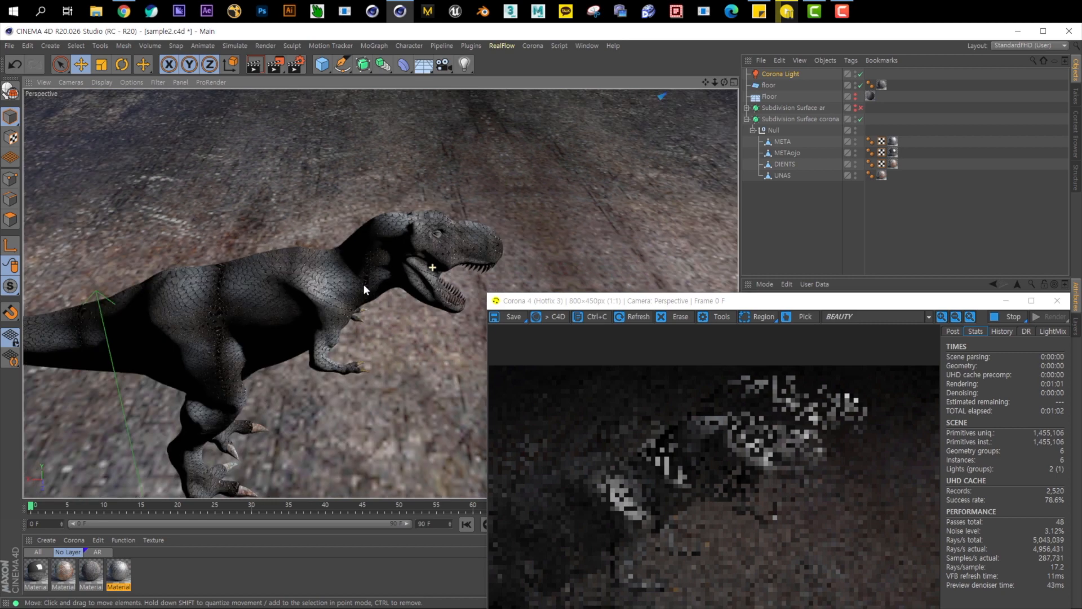
middle_click_drag(363, 284, 379, 316, "alt")
scroll(376, 312, "down", 5)
left_click_drag(377, 312, 459, 262, "alt")
left_click_drag(649, 301, 186, 310)
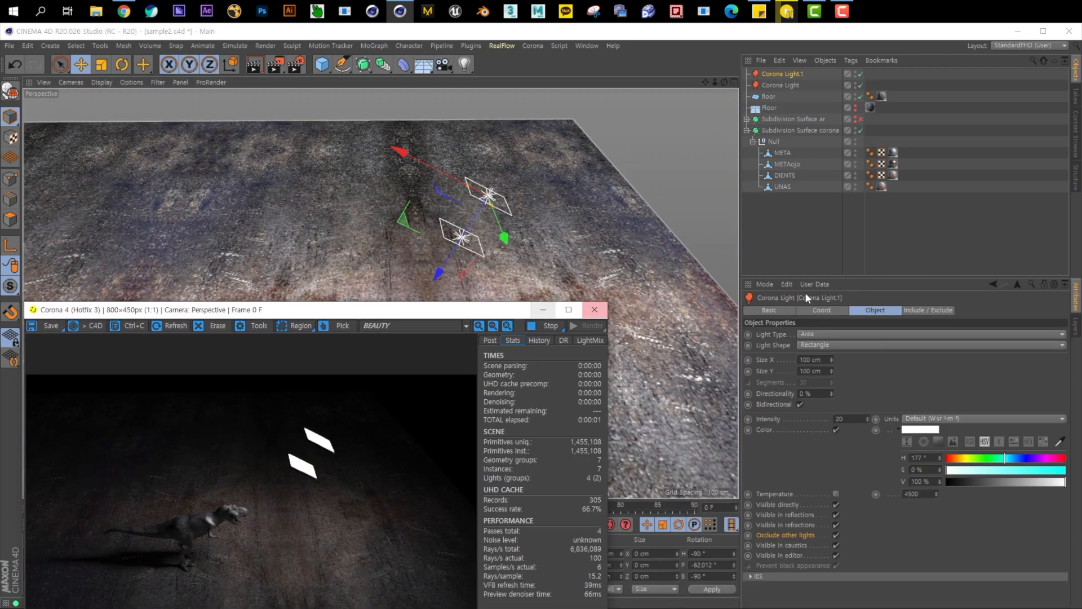
Turn off Bidirectional for both Corona Lights and inspect them above the dinosaur in the interactive render.
left_click(790, 86, "ctrl")
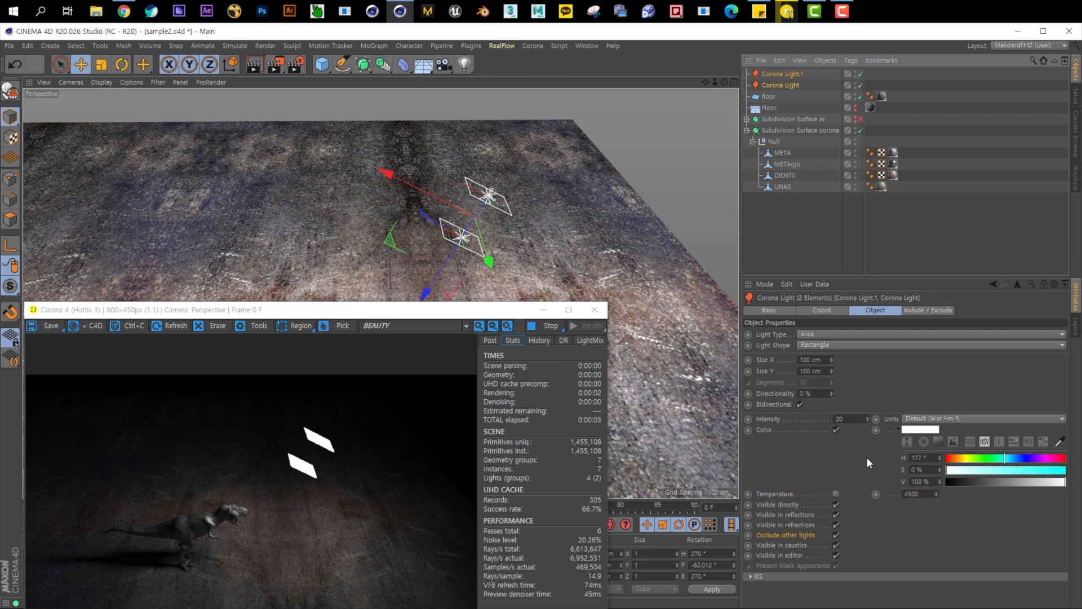
left_click(800, 404)
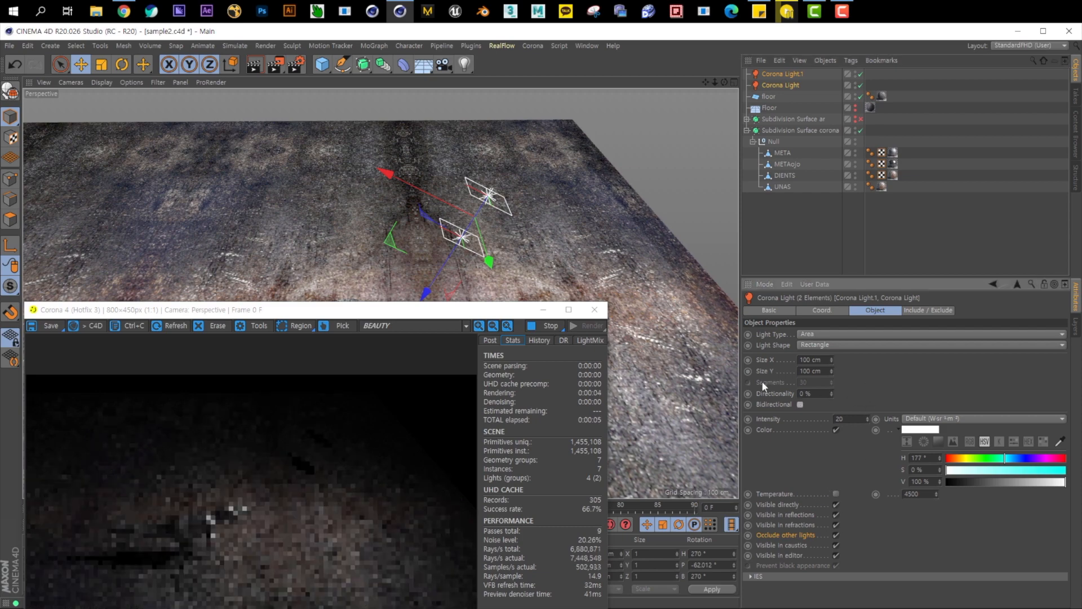
left_click_drag(466, 316, 900, 204)
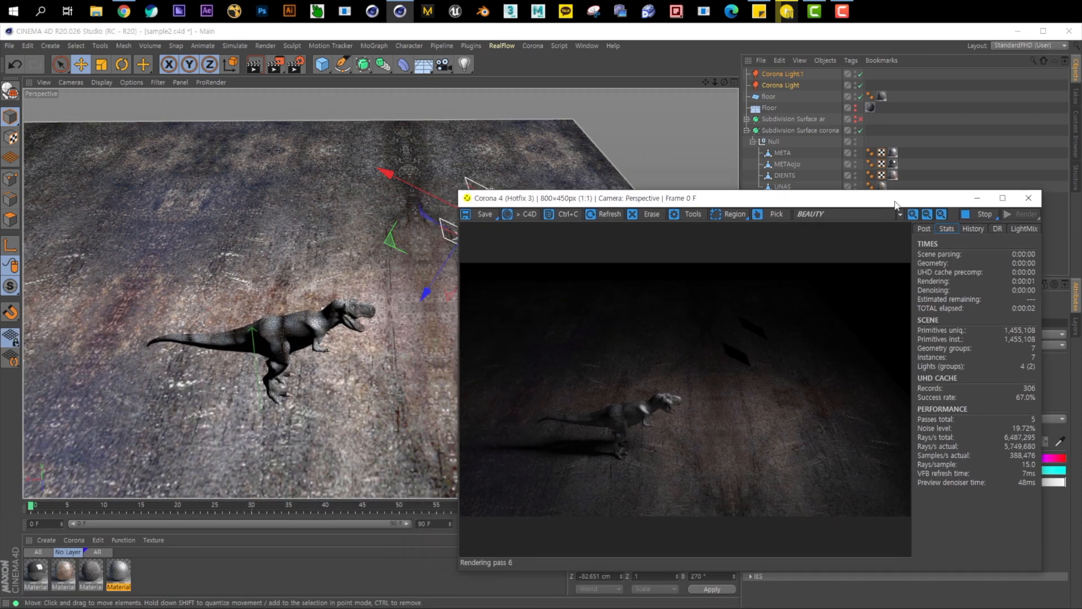
left_click_drag(348, 273, 383, 242, "alt")
right_click_drag(384, 242, 454, 207, "alt")
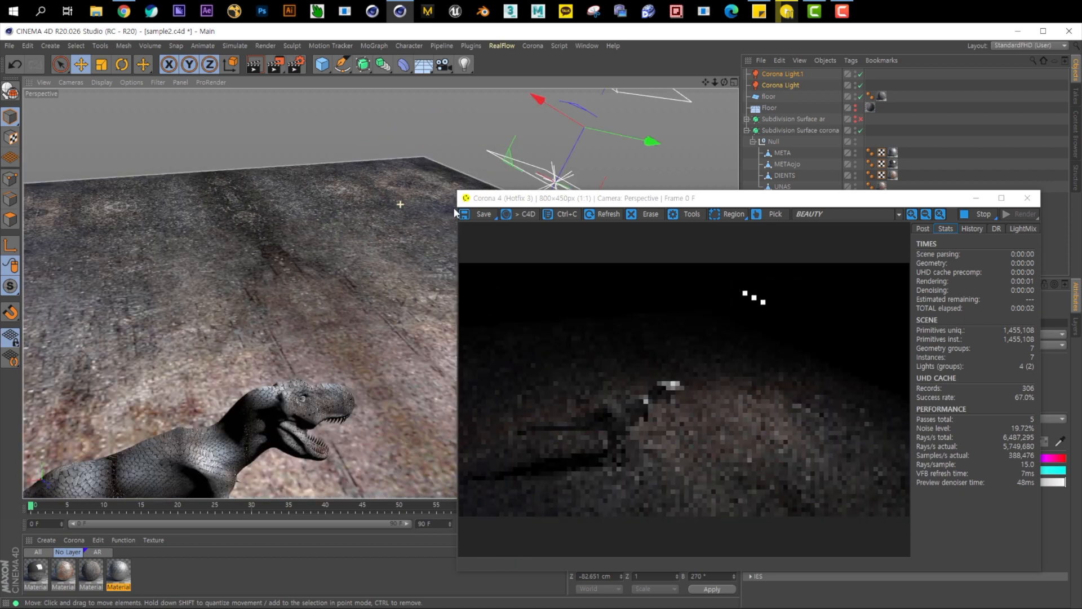
middle_click_drag(442, 217, 371, 218, "alt")
scroll(371, 219, "down", 3)
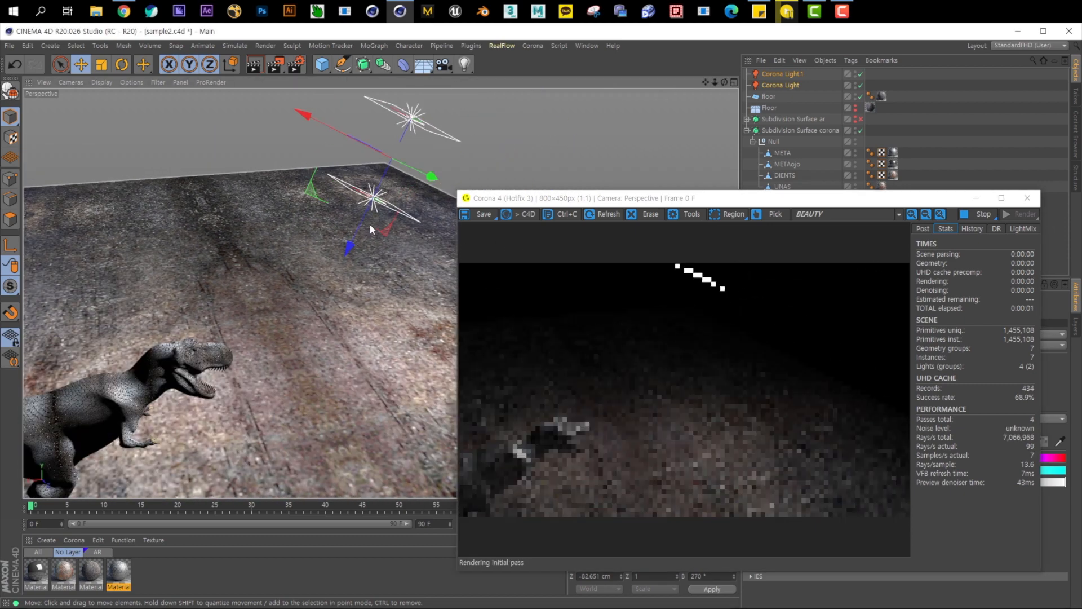
left_click_drag(370, 224, 403, 249, "alt")
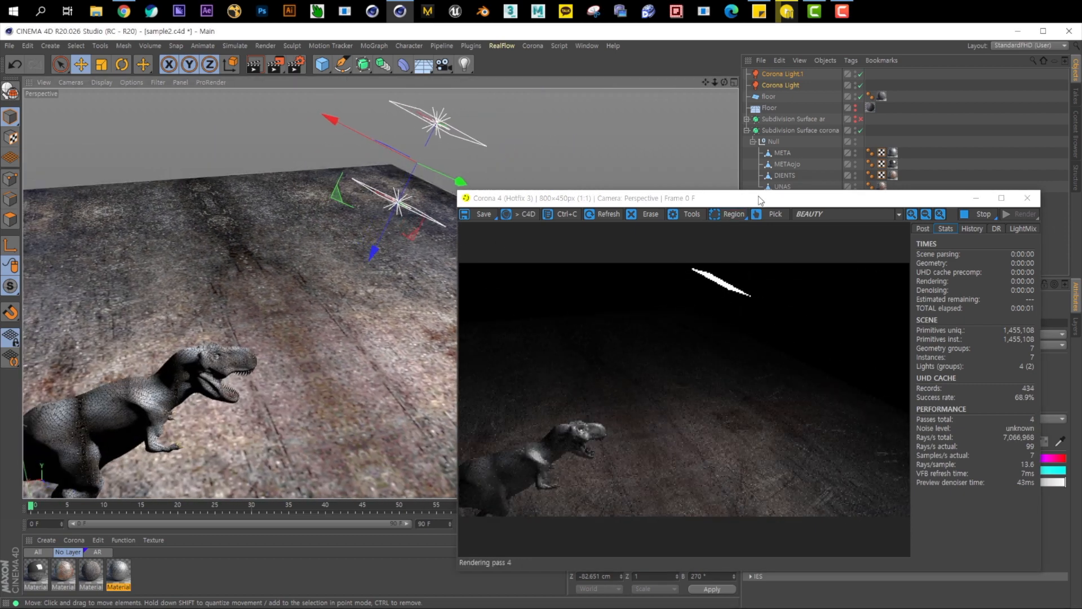
left_click_drag(761, 201, 451, 223)
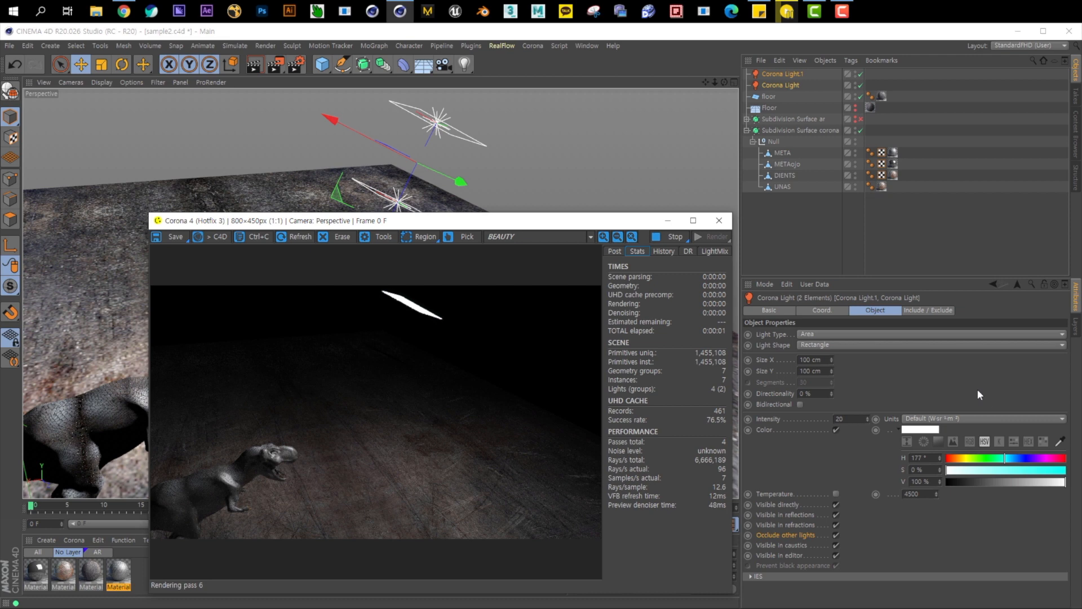
Toggle Occlude other lights on both Corona Lights, comparing the shading on a close view of the dinosaur.
left_click(837, 534)
left_click(837, 534)
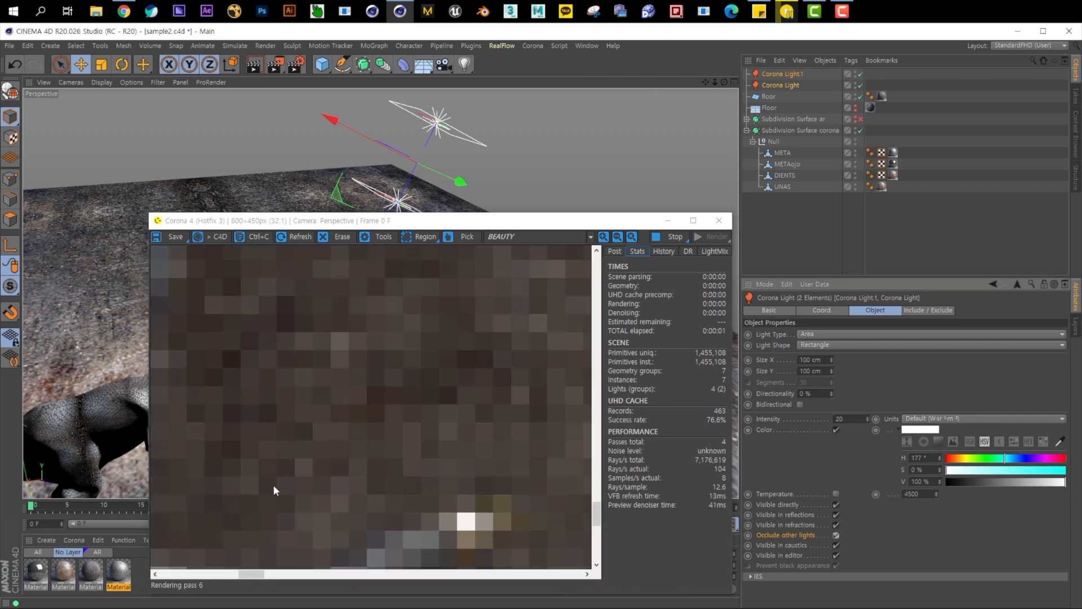
left_click_drag(437, 220, 621, 276)
middle_click_drag(276, 234, 356, 187, "alt")
right_click_drag(323, 224, 371, 232, "alt")
middle_click_drag(371, 232, 287, 191, "alt")
right_click_drag(342, 192, 317, 192, "alt")
middle_click_drag(317, 192, 377, 228, "alt")
left_click_drag(559, 278, 371, 216)
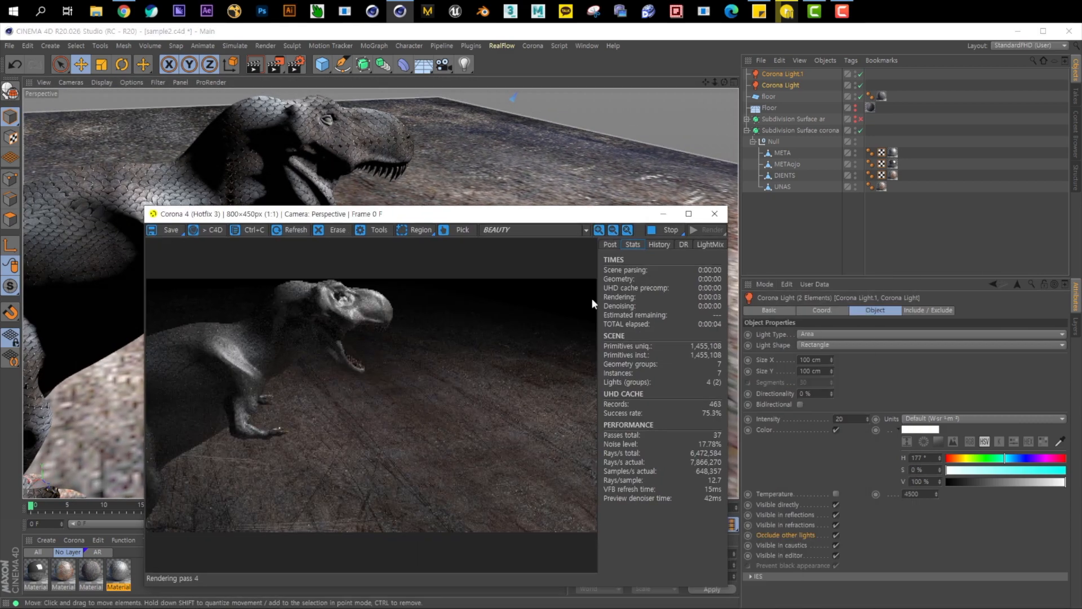
left_click(836, 536)
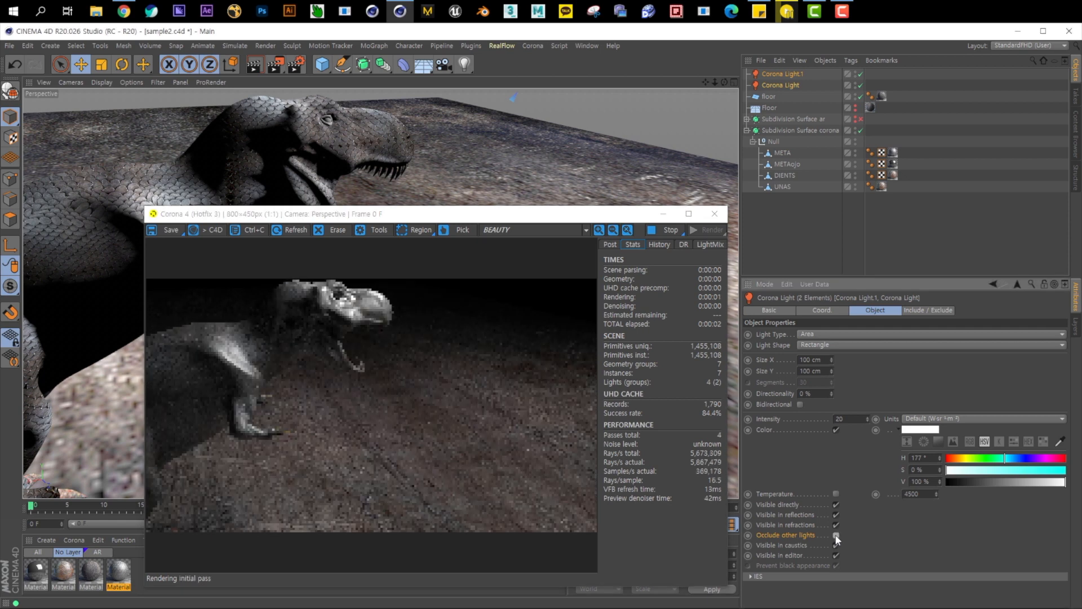
left_click(837, 536)
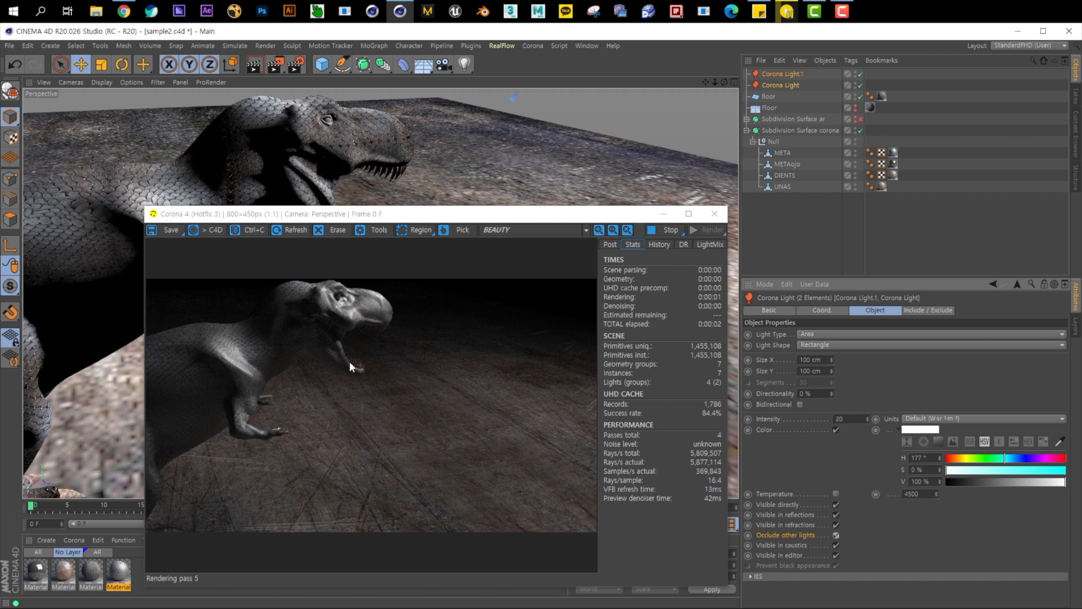
left_click(837, 535)
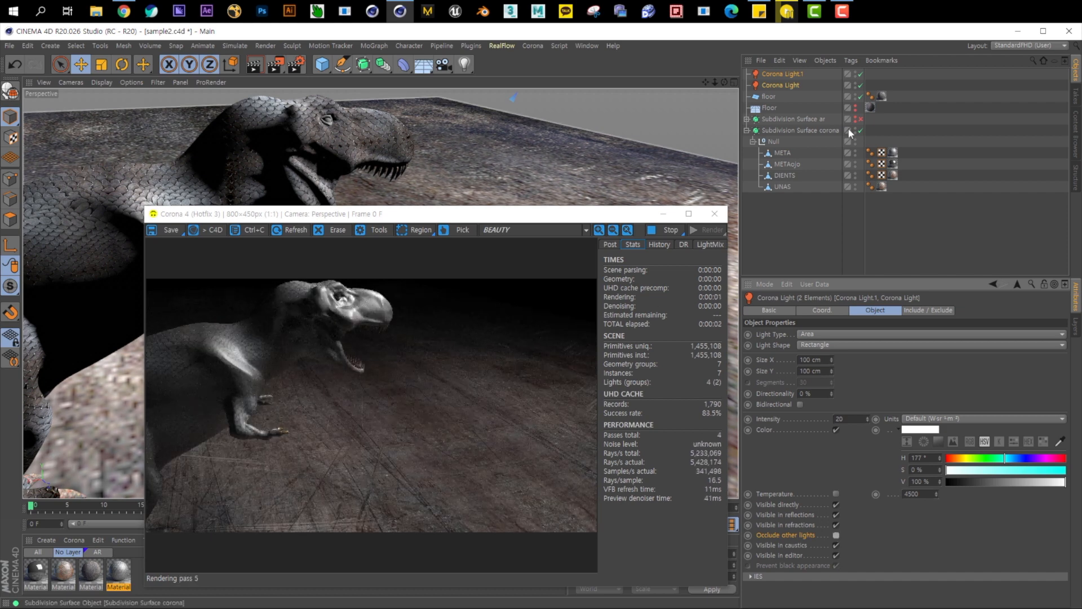
Enable Occlude other lights on the duplicated Corona Light.1 only and set that light's Intensity to 100.
left_click(797, 75)
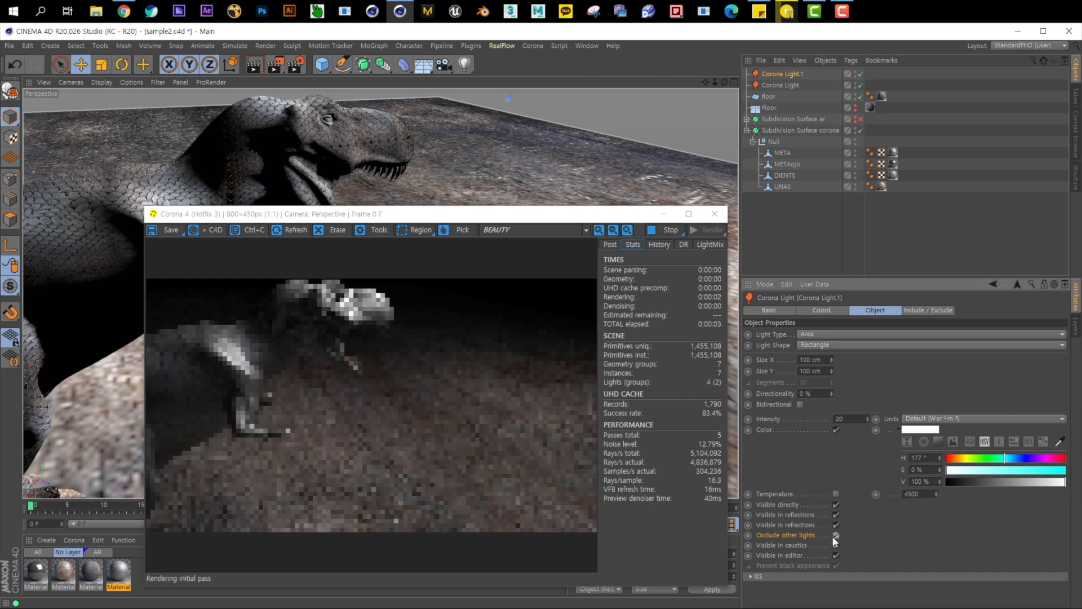
left_click(837, 535)
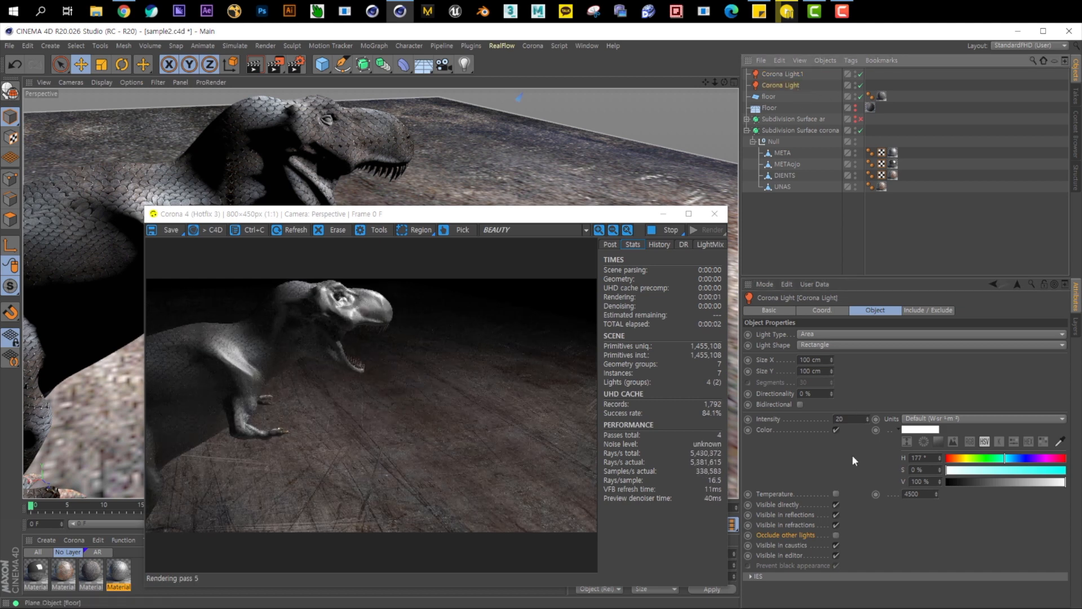
double_click(848, 418)
type("100")
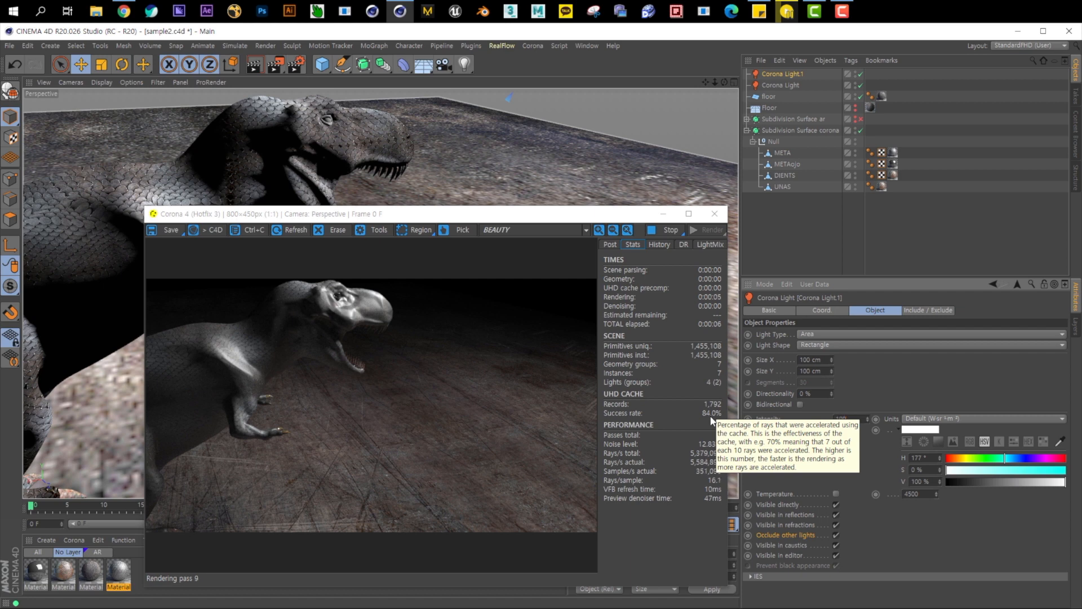
key("Return")
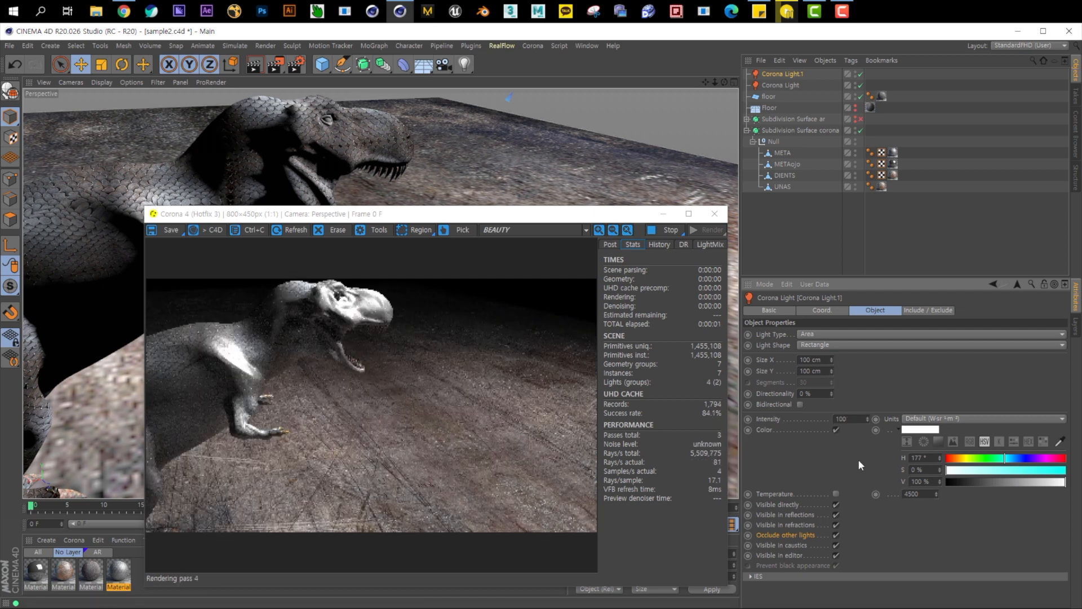
Toggle Occlude other lights on the original Corona Light, and disable and re-enable Corona Light.1 to compare the render.
left_click(836, 536)
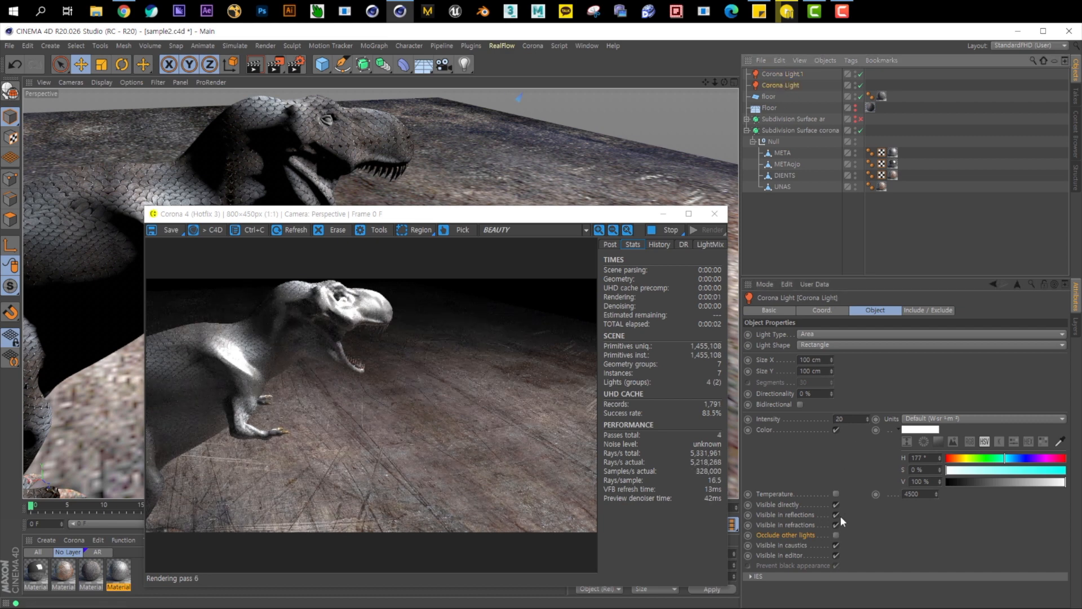
left_click(836, 535)
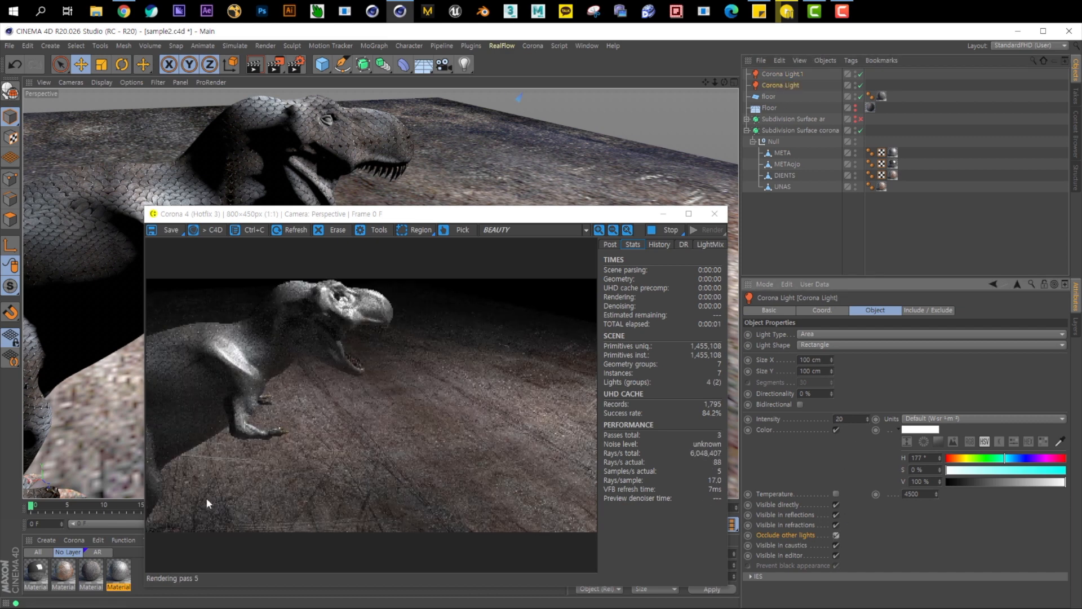
left_click(836, 535)
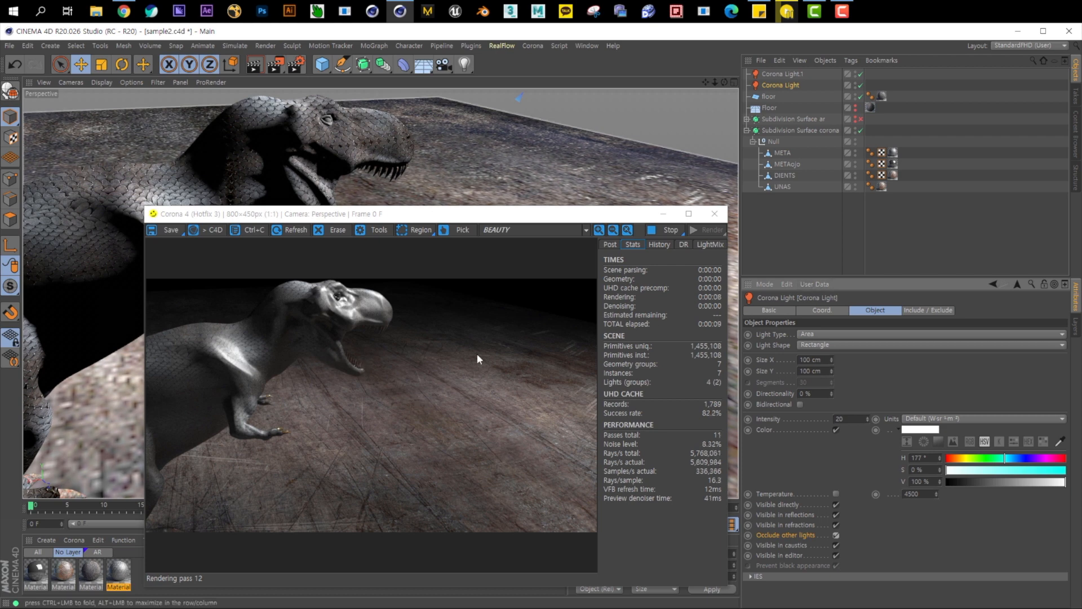
left_click(860, 74)
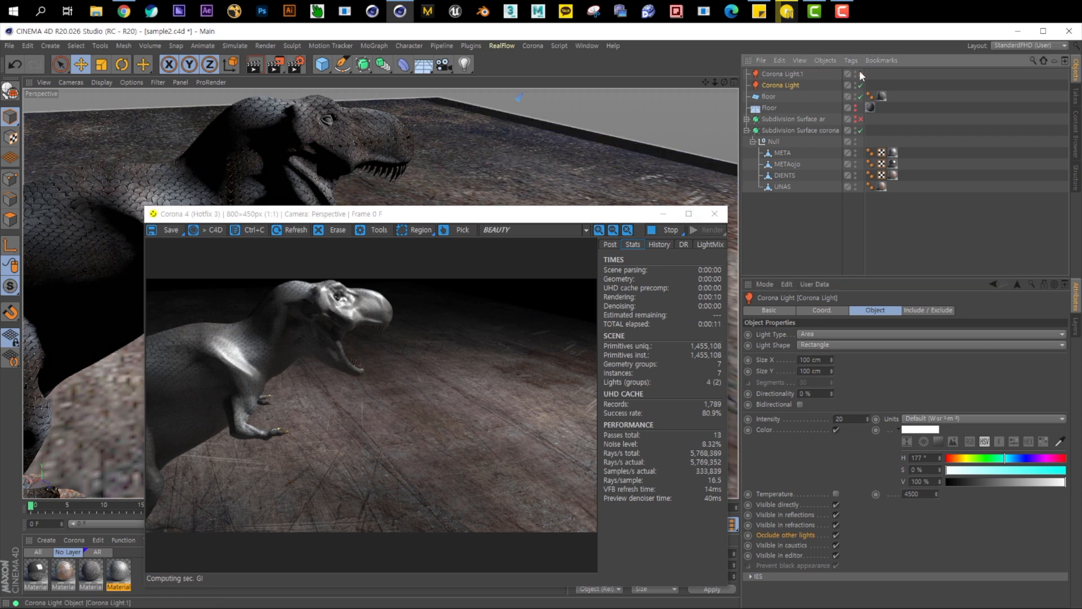
left_click(860, 72)
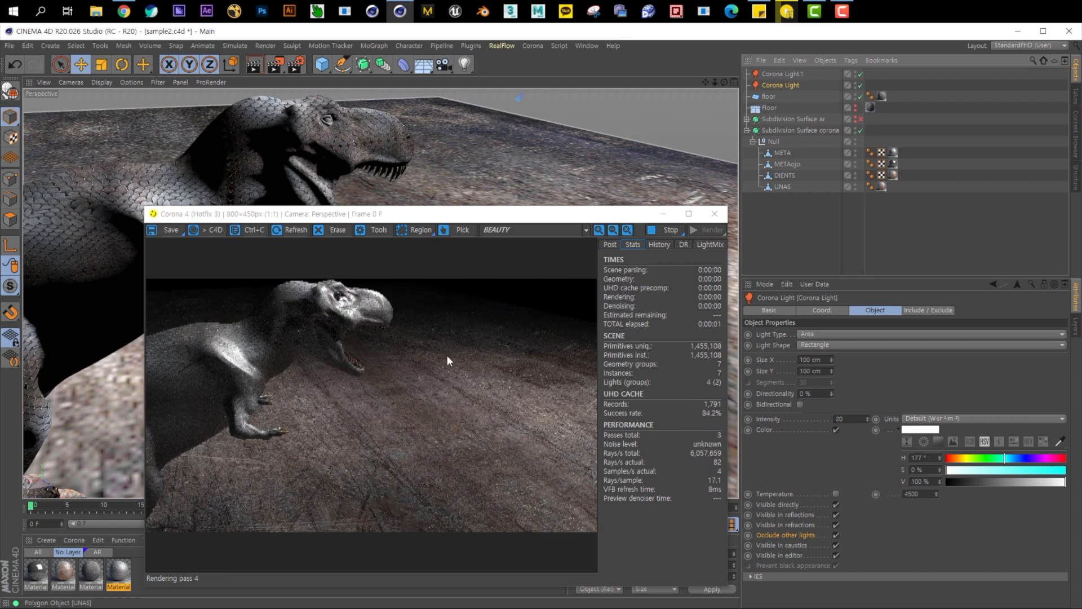
Recheck the original Corona Light's Occlude other lights option off and on from a higher view of the dinosaur.
scroll(576, 133, "down", 6)
middle_click_drag(580, 143, 547, 227, "alt")
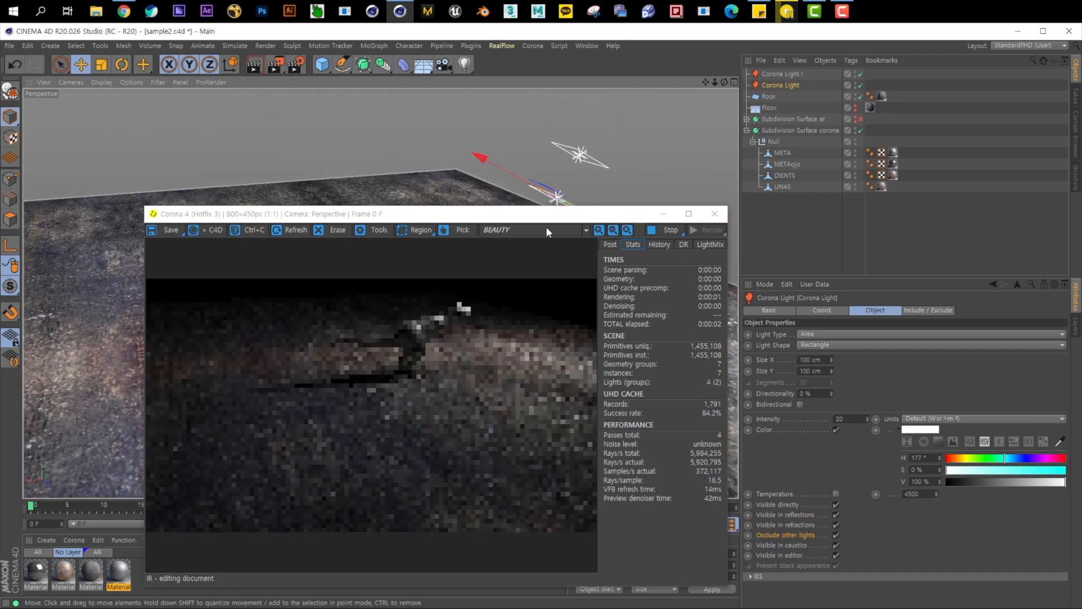
left_click_drag(485, 201, 433, 127, "alt")
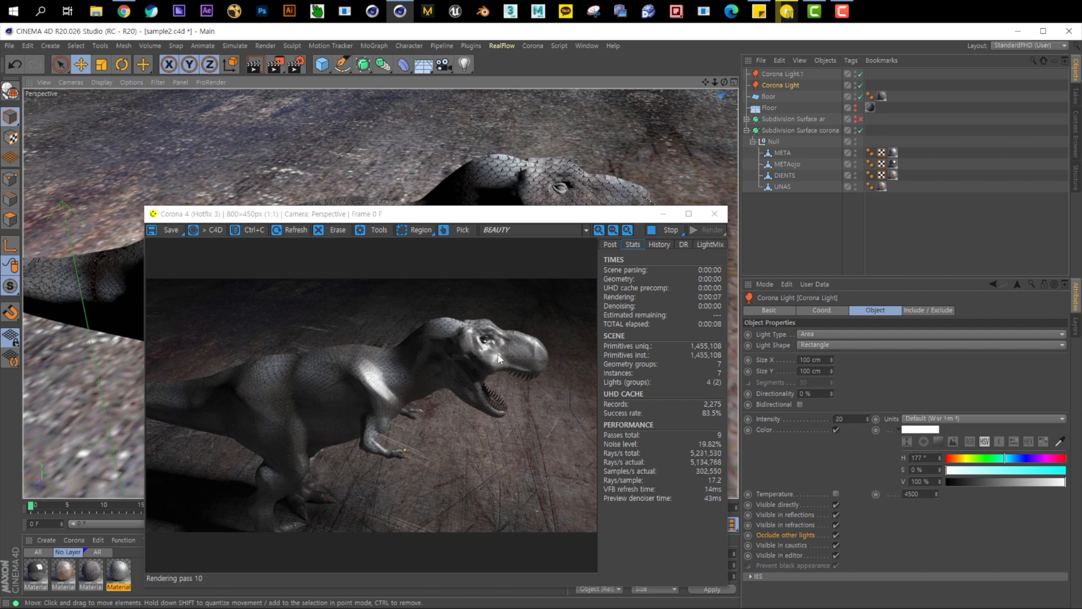
left_click(835, 536)
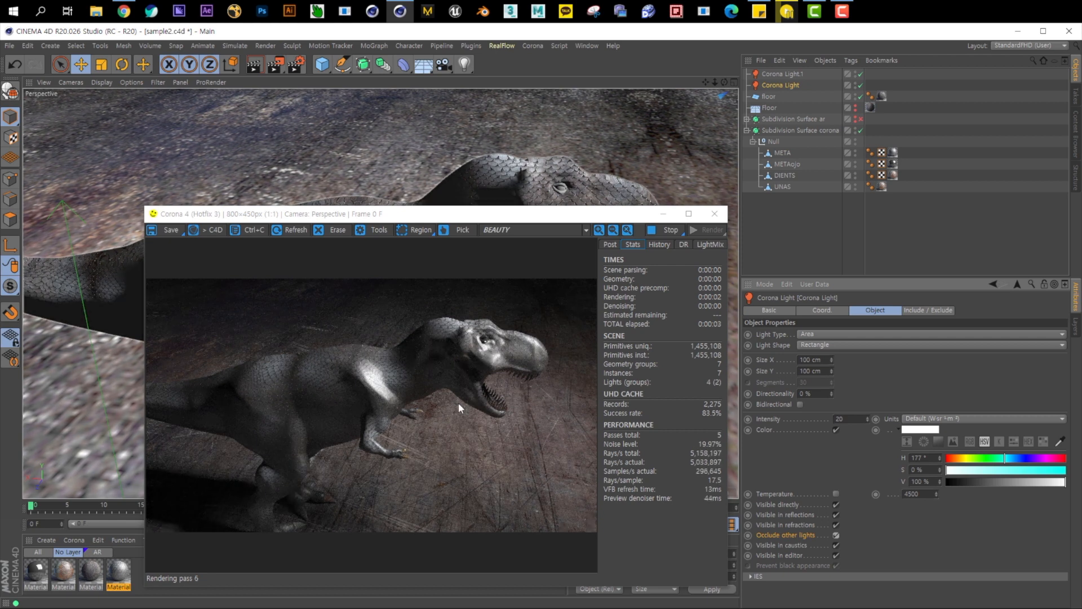
left_click_drag(531, 222, 499, 203)
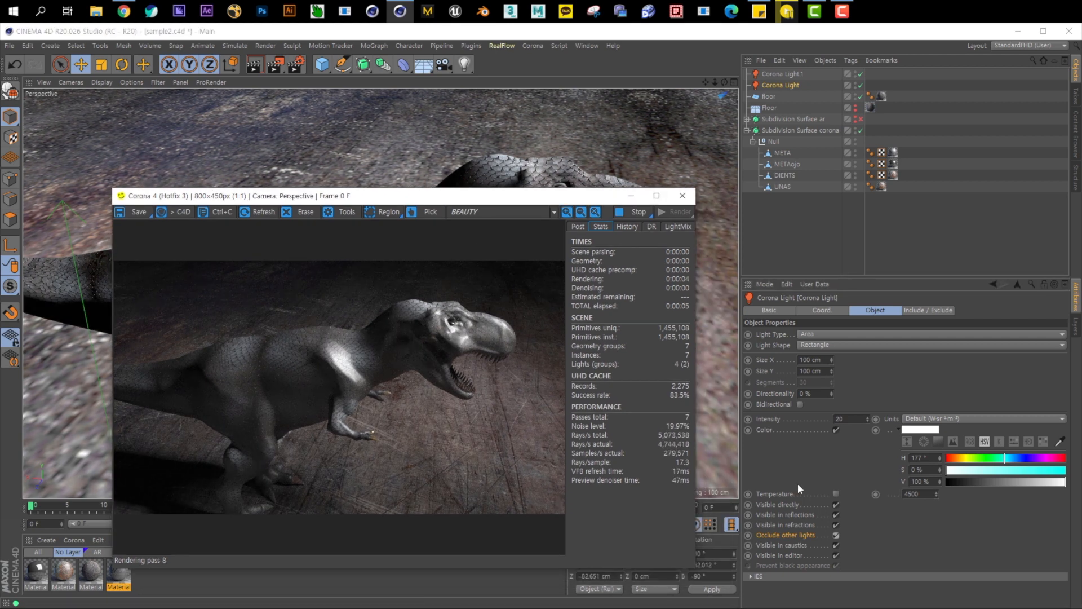
Toggle the original Corona Light's Visible in editor and Visible in caustics options off and back on.
left_click(836, 555)
left_click(836, 557)
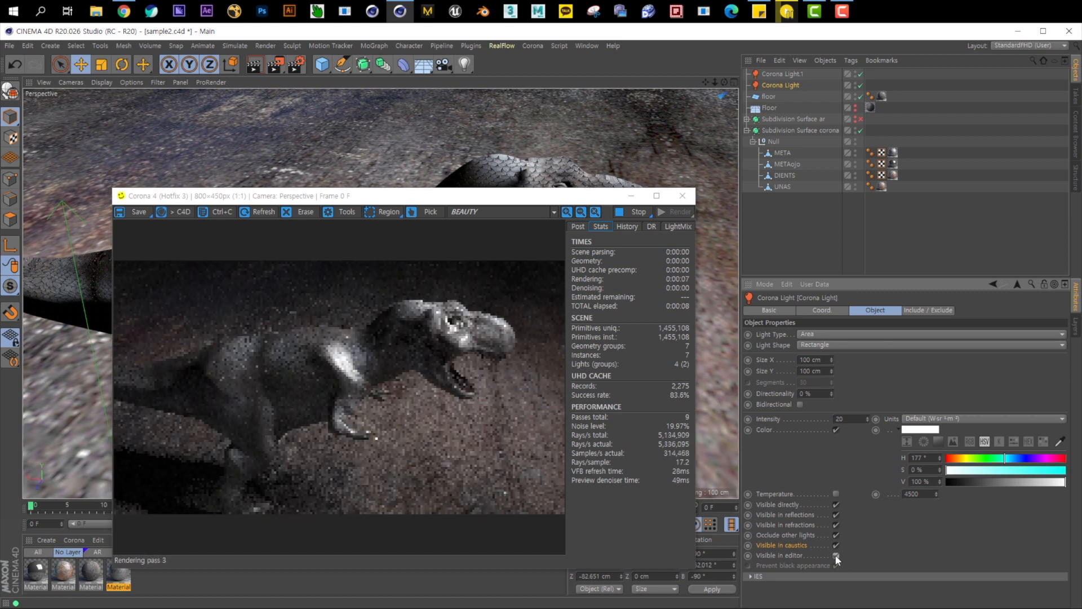
left_click(836, 556)
right_click_drag(604, 144, 445, 190, "alt")
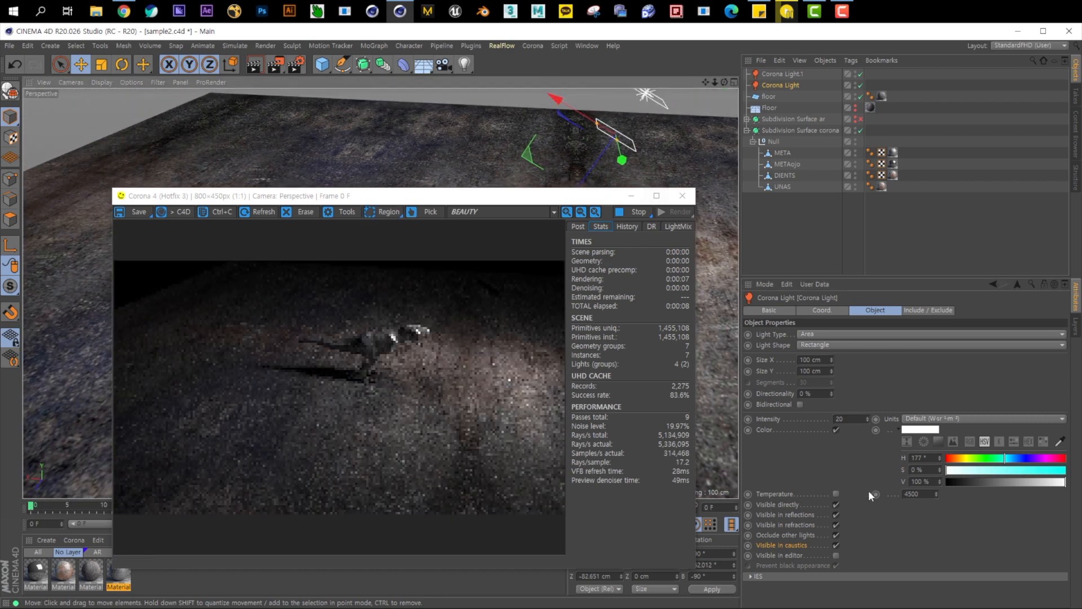
left_click(836, 555)
left_click(836, 554)
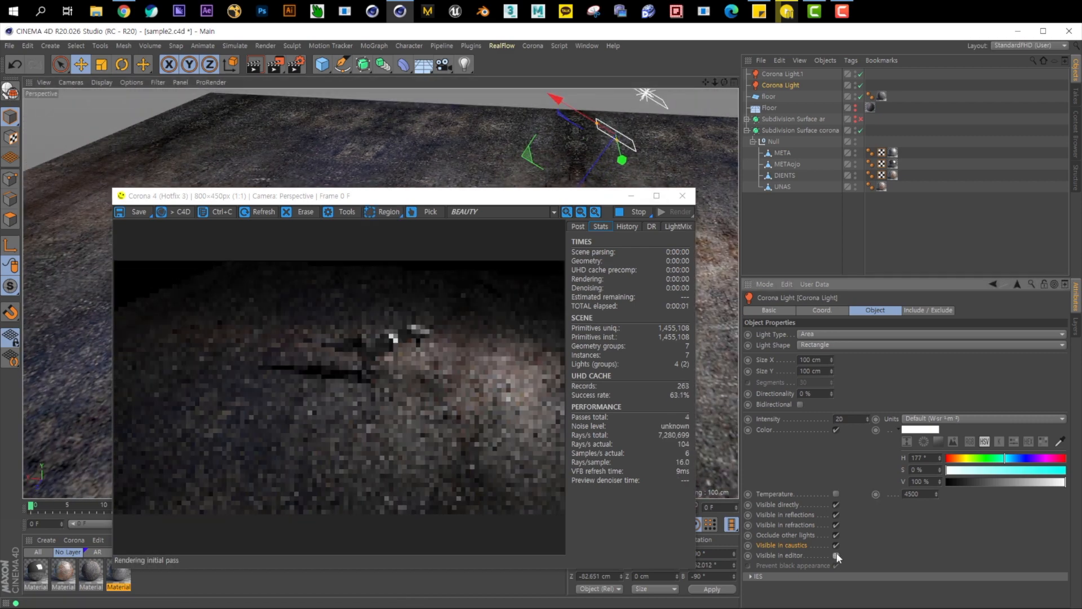
left_click(836, 555)
left_click(837, 556)
left_click(837, 556)
left_click(836, 556)
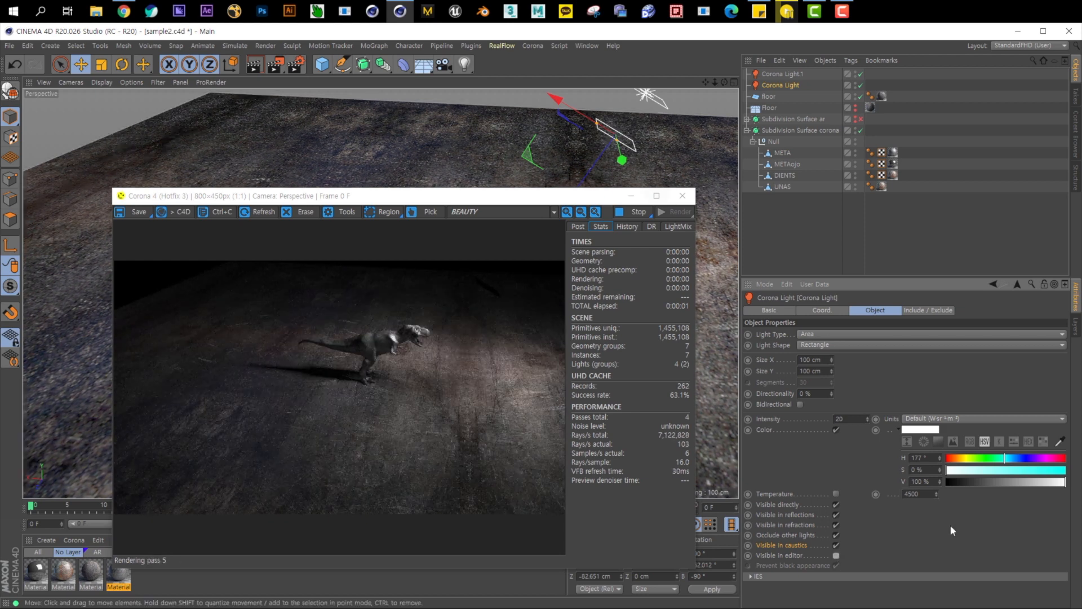
left_click(836, 556)
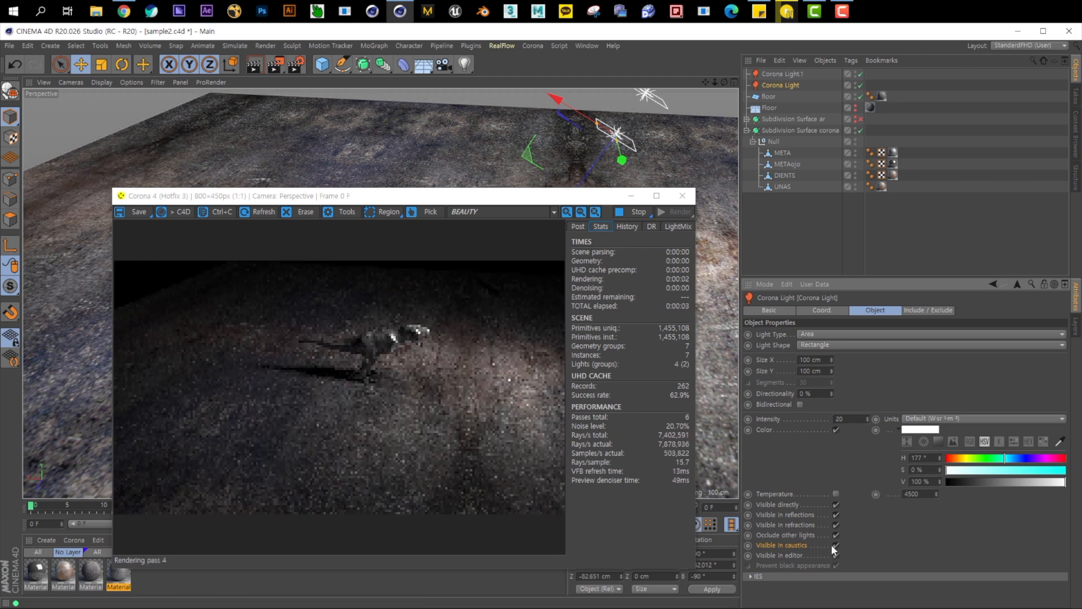
left_click(837, 546)
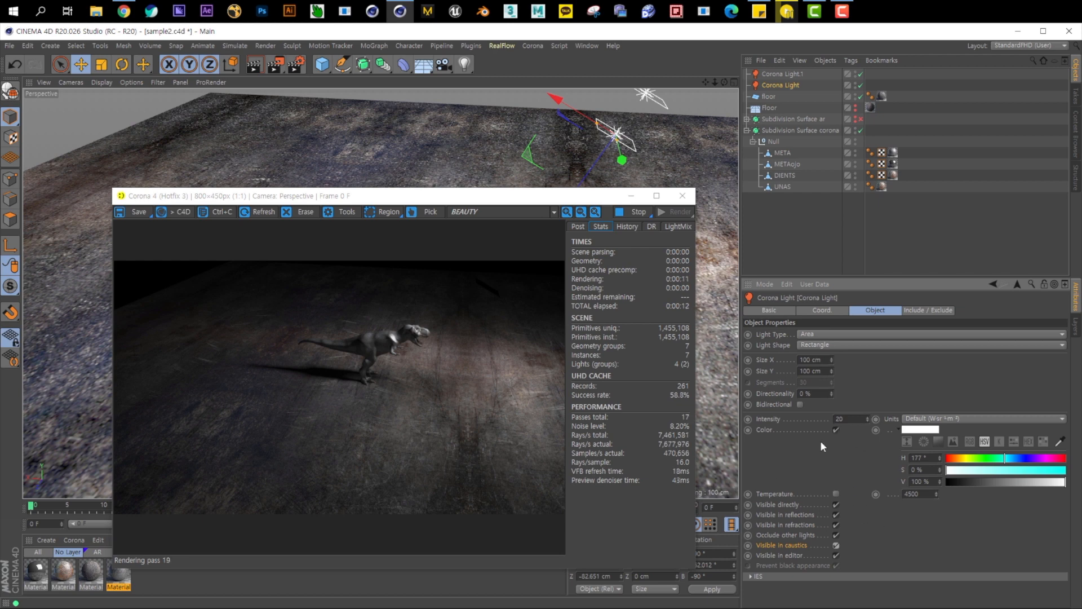
Change the original Corona Light's Light Type from Area to Sector.
left_click(806, 335)
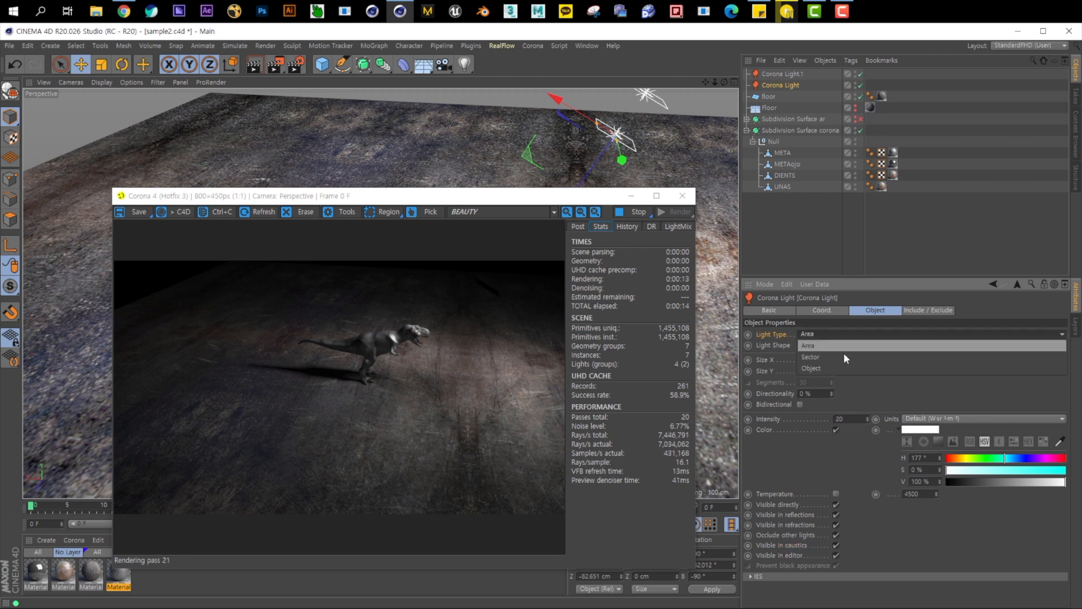
left_click(827, 357)
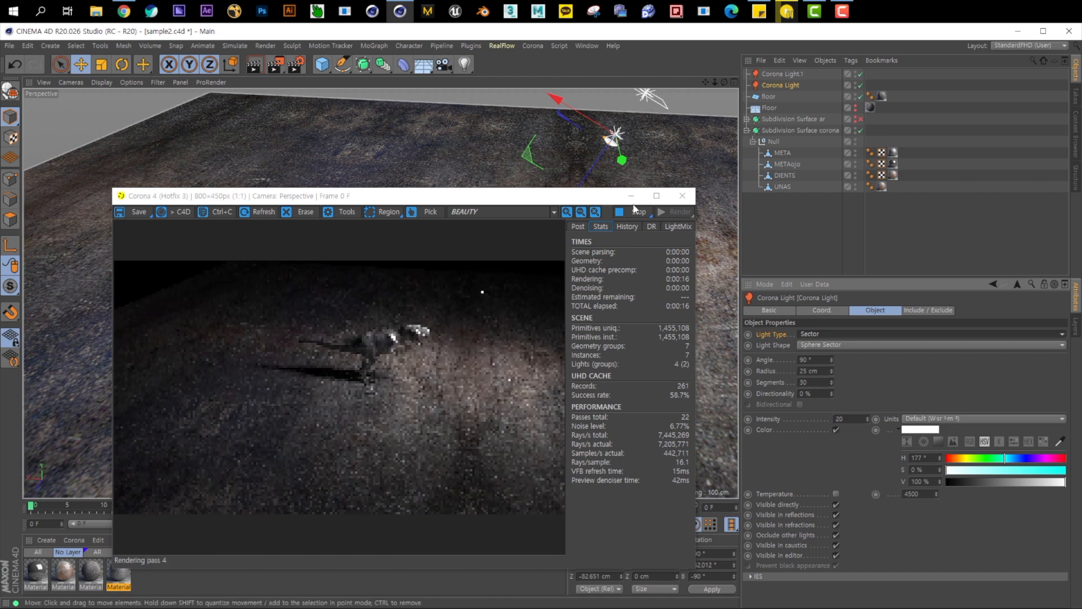
Delete Corona Light.1, leaving the original Corona Light as the only light over the dinosaur.
left_click_drag(585, 199, 566, 260)
left_click(778, 74)
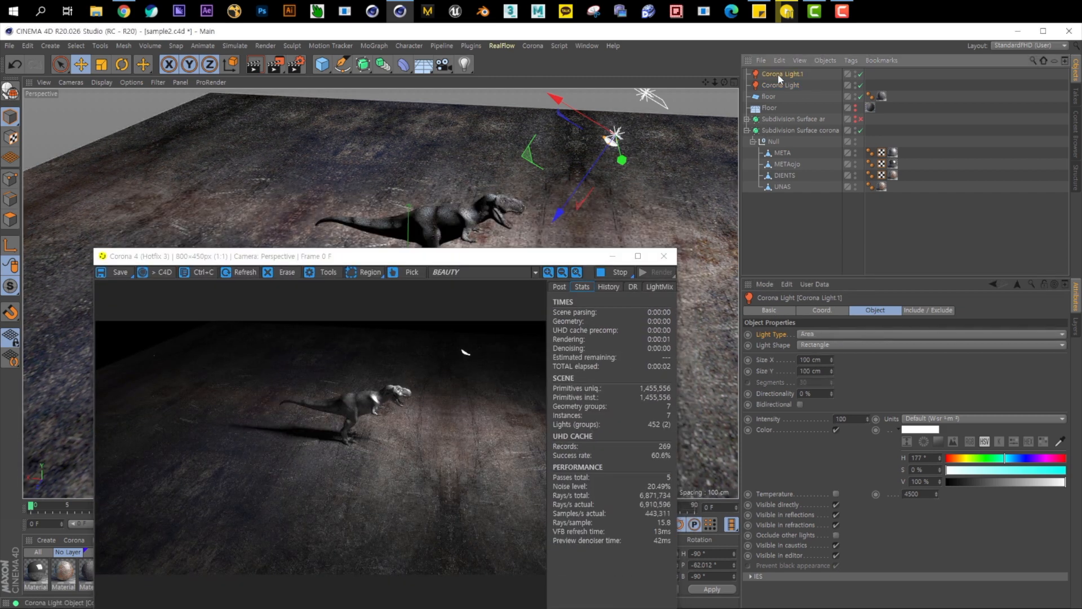
key("Delete")
right_click_drag(607, 133, 624, 179, "alt")
left_click(626, 180)
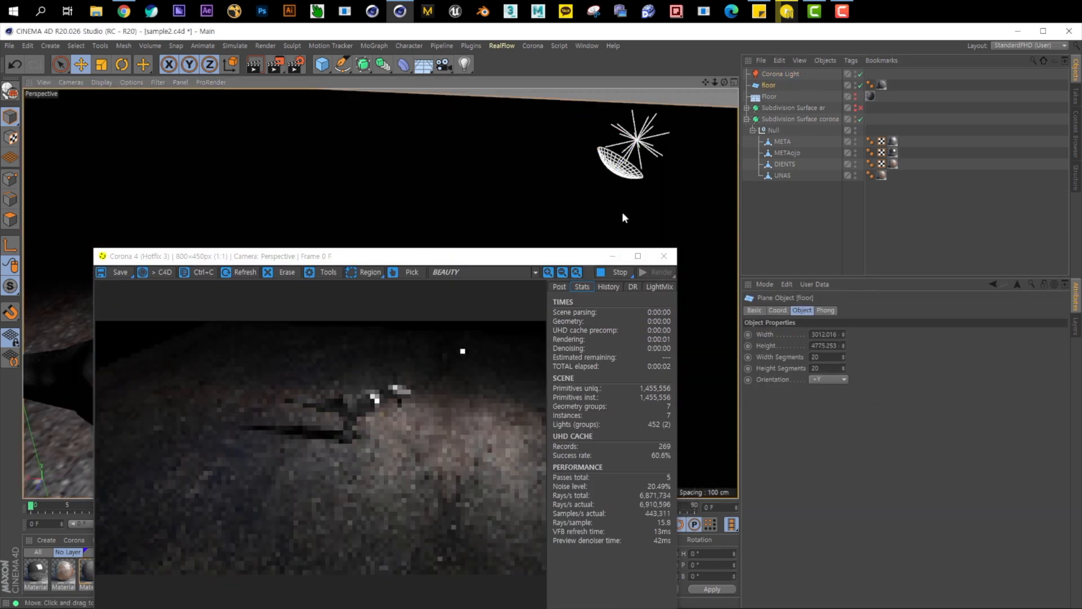
middle_click_drag(395, 220, 531, 168, "alt")
right_click_drag(574, 179, 540, 196, "alt")
left_click_drag(540, 195, 597, 217, "alt")
middle_click_drag(597, 216, 546, 177, "alt")
left_click_drag(546, 178, 515, 372, "alt")
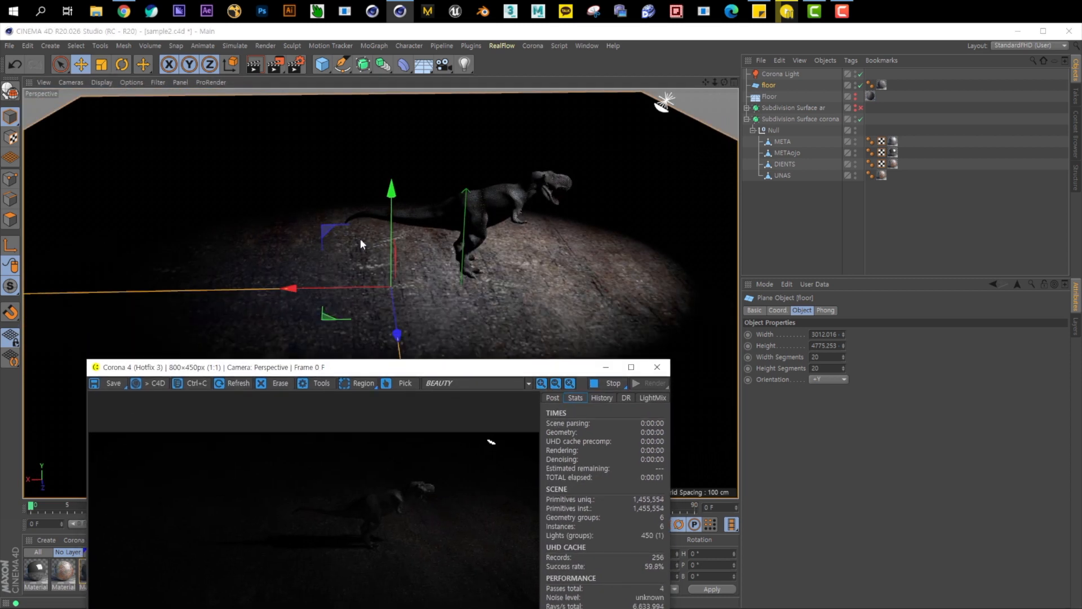
Set the remaining Corona Light's Radius to 55 cm and widen its Angle first to 180° and finally to 360°.
left_click(773, 74)
left_click(840, 335)
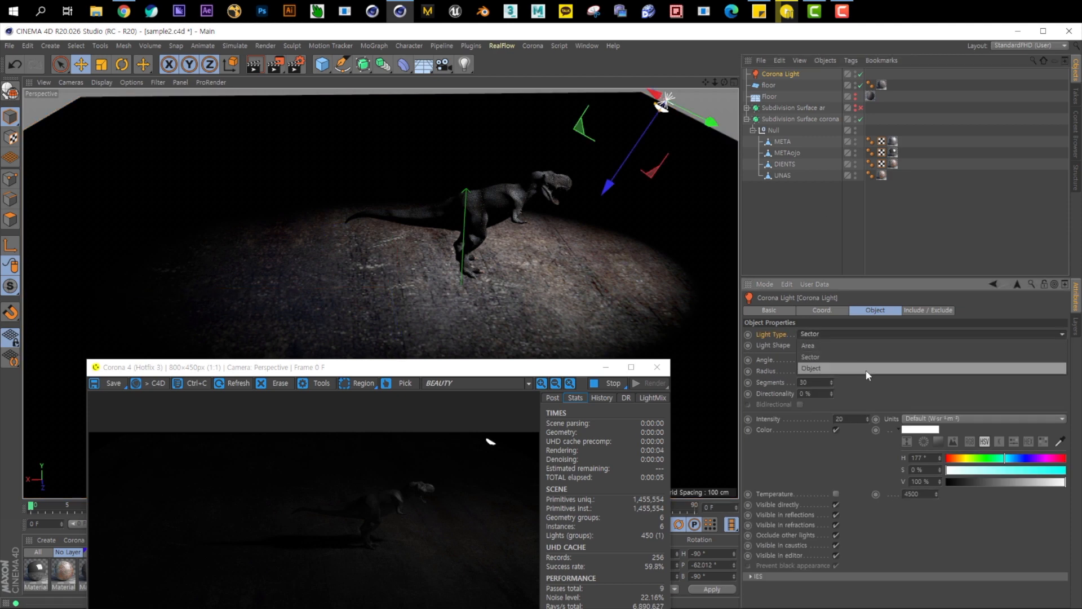
left_click(878, 391)
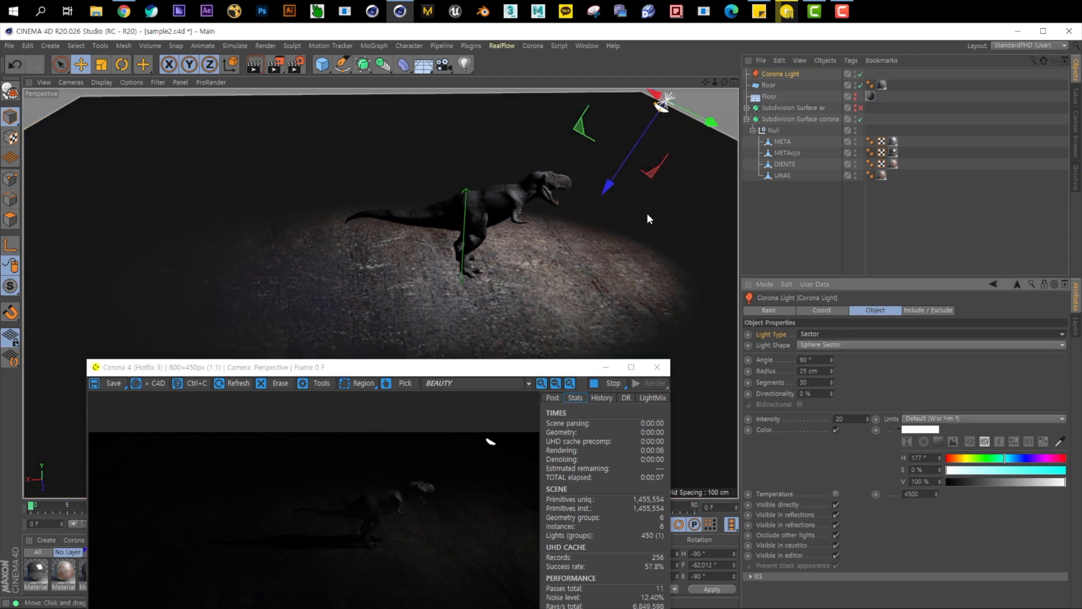
middle_click_drag(642, 204, 579, 251, "alt")
left_click_drag(549, 234, 597, 161)
left_click_drag(466, 367, 448, 286)
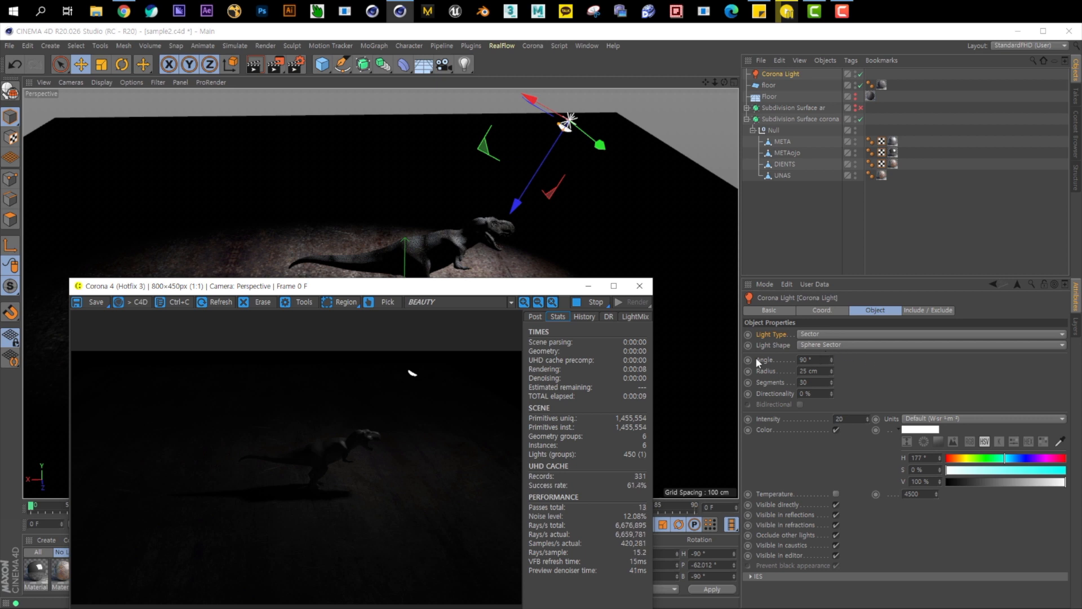
left_click_drag(824, 372, 758, 361)
type("55")
key("Return")
type("180")
key("Return")
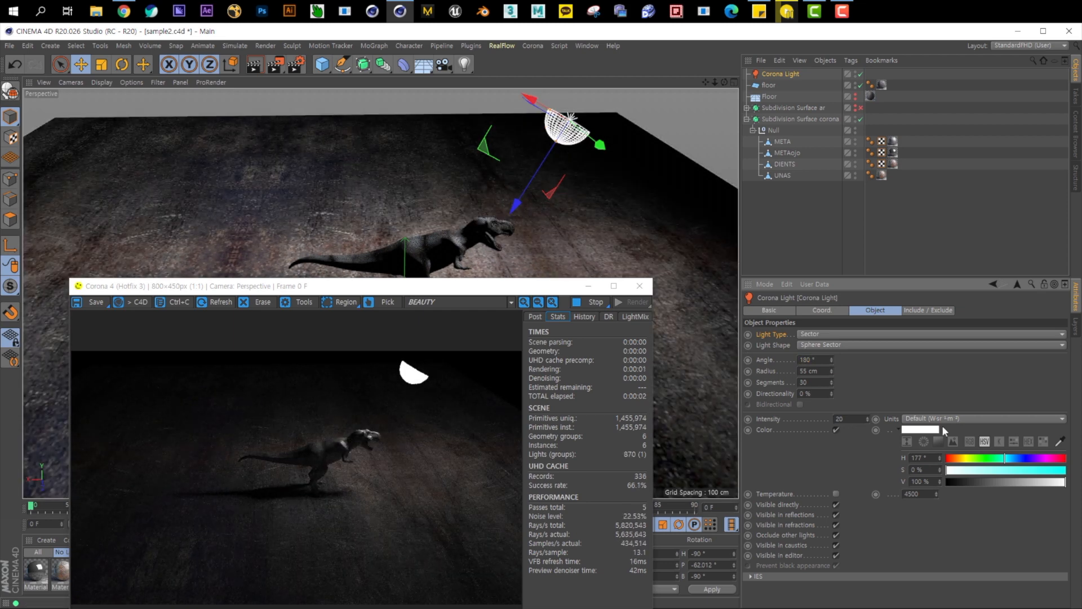
left_click_drag(832, 359, 832, 253)
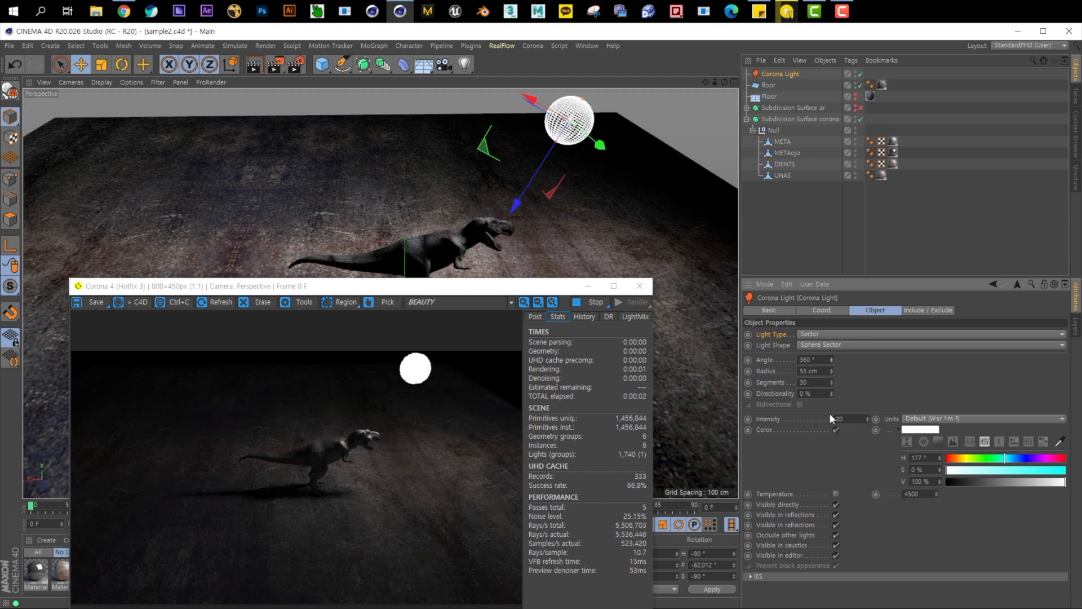
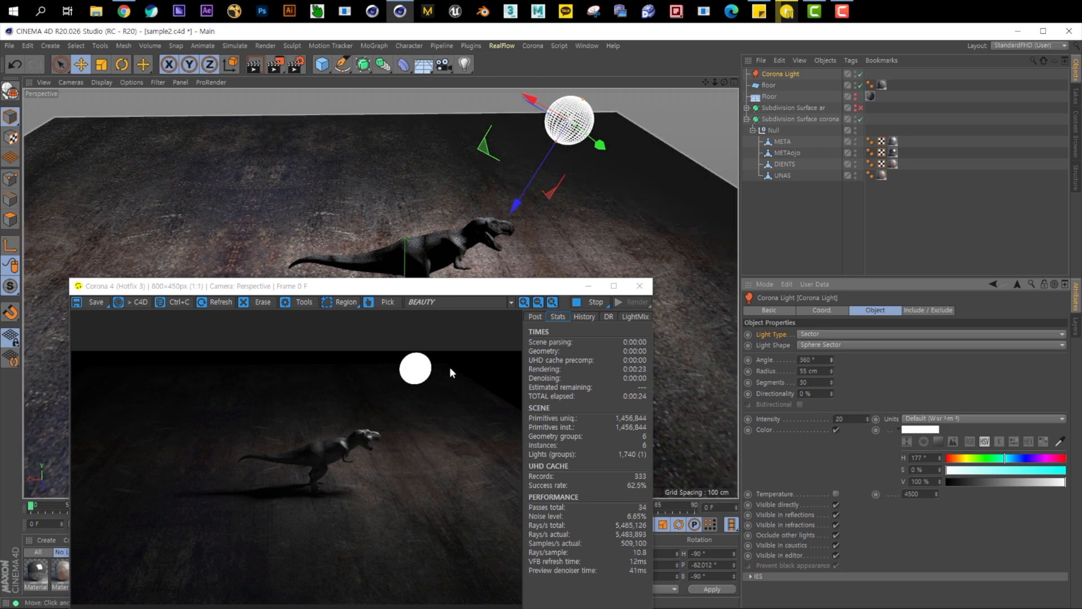
Try Segments values of 10 and 3 on the Corona Light while viewing the dinosaur up close.
left_click_drag(423, 286, 476, 292)
scroll(476, 258, "up", 10)
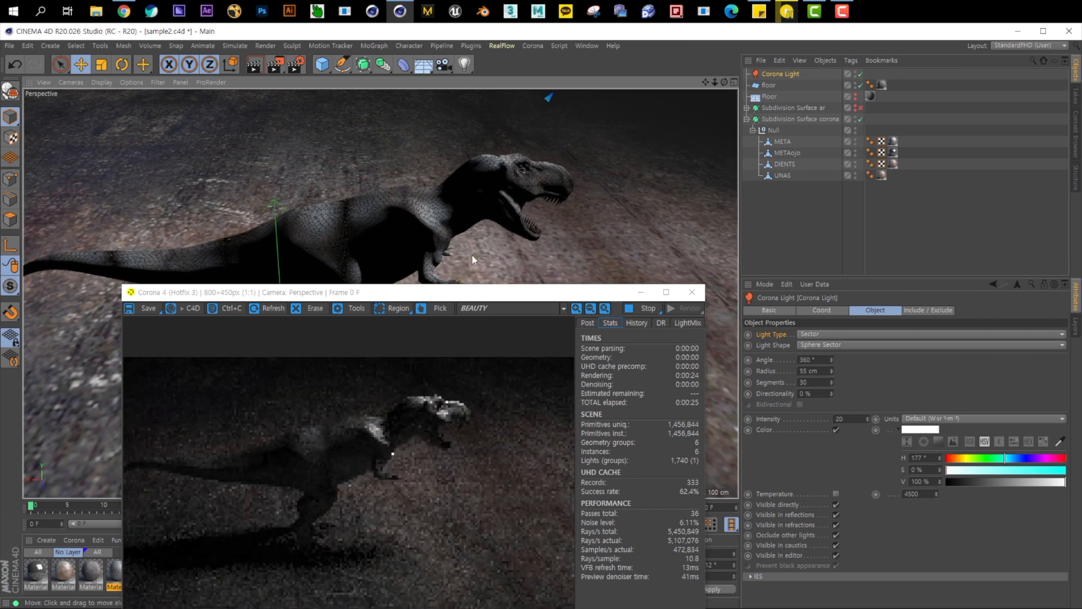
scroll(470, 234, "down", 3)
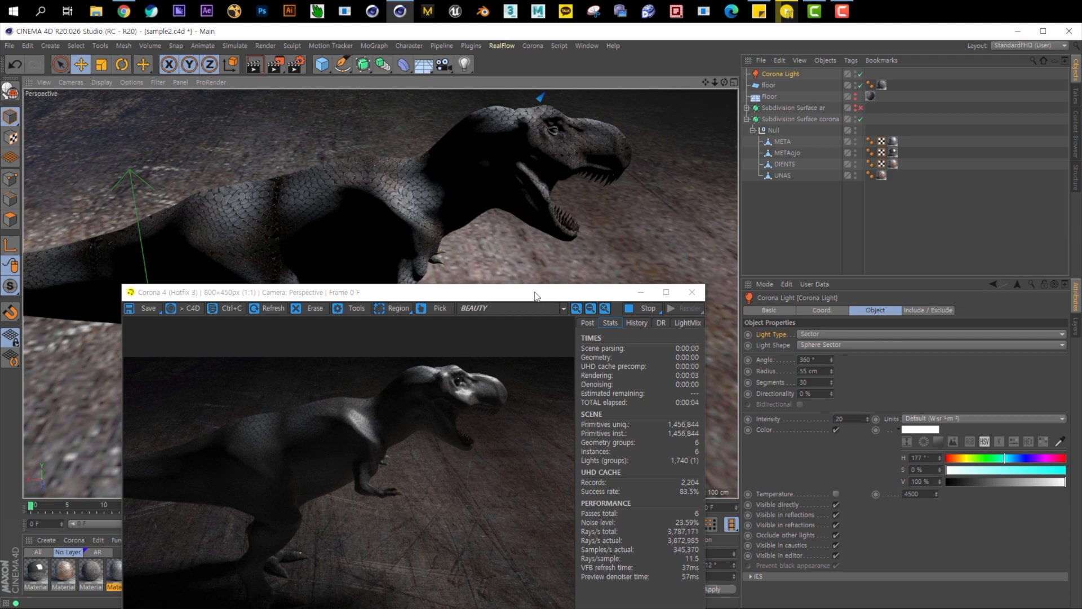
left_click_drag(536, 295, 514, 258)
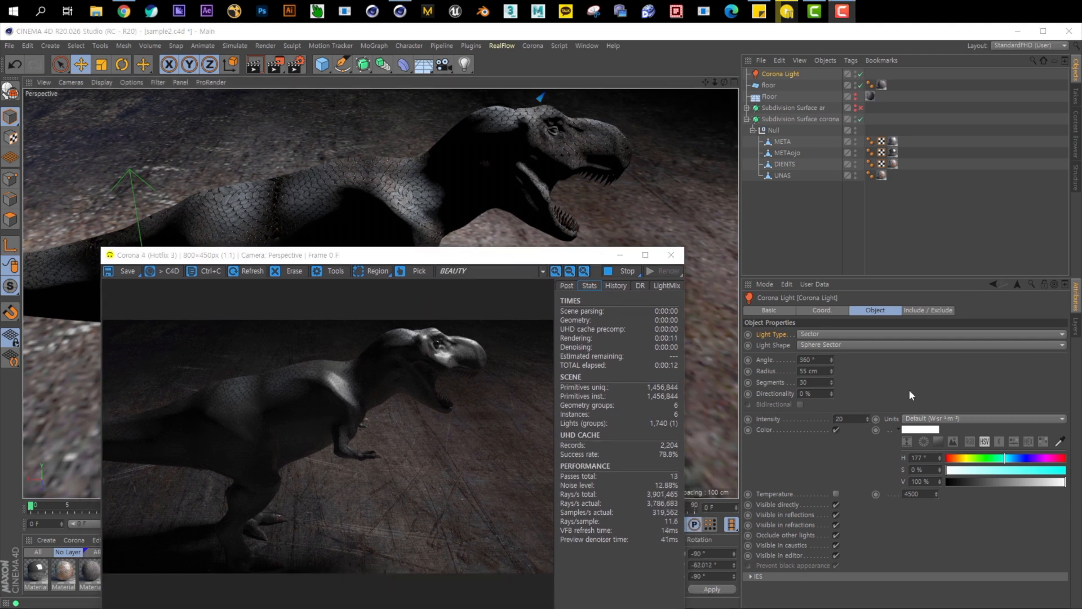
left_click(909, 390)
left_click(817, 383)
type("10")
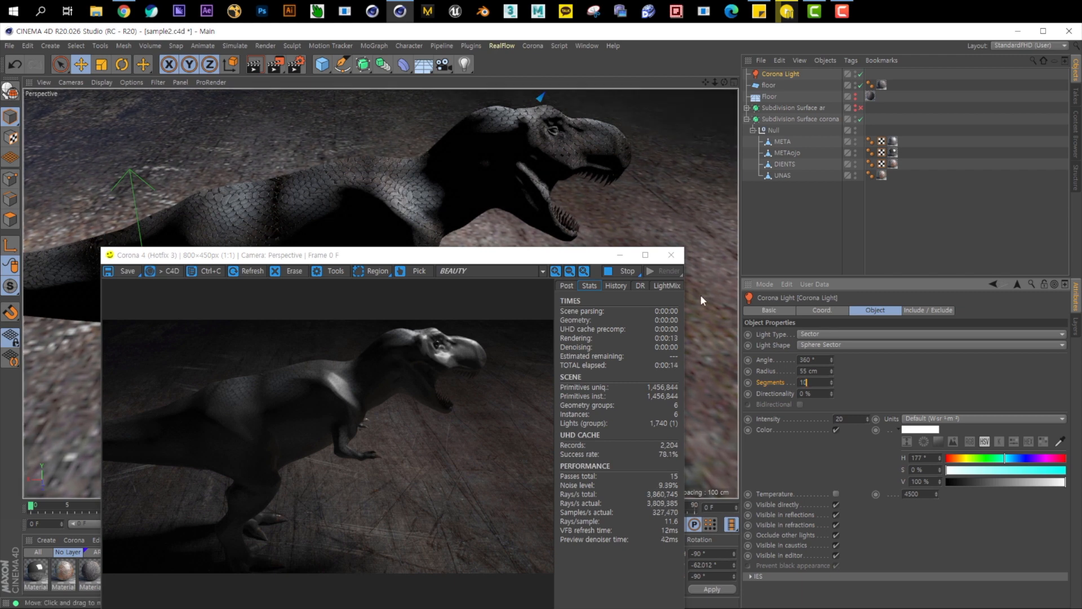
key("Return")
type("3")
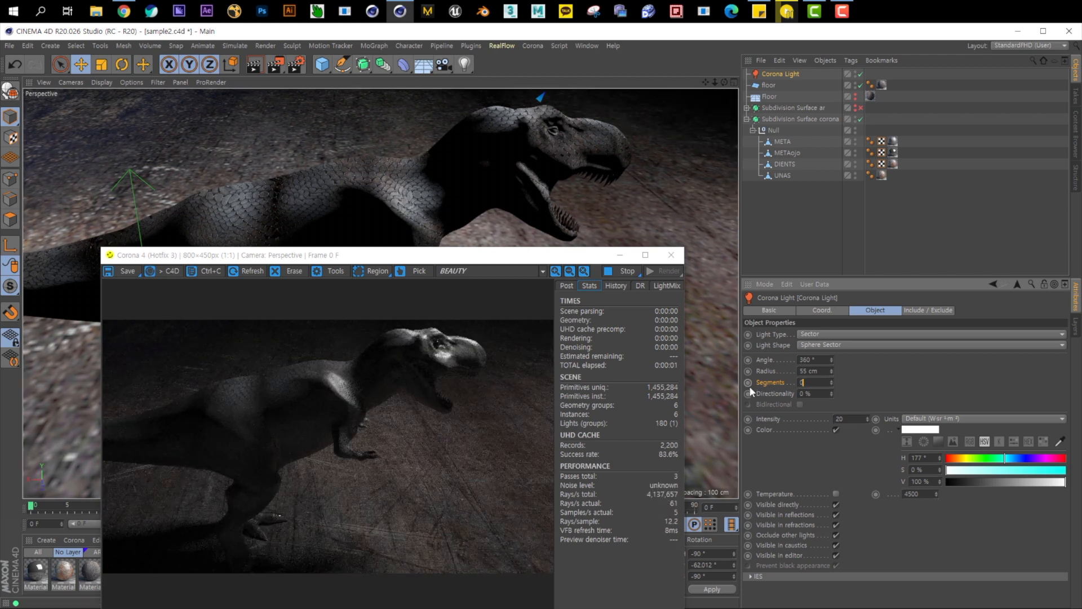
key("Return")
Bring the spherical Corona Light into view and set its Segments to 50.
scroll(597, 165, "down", 5)
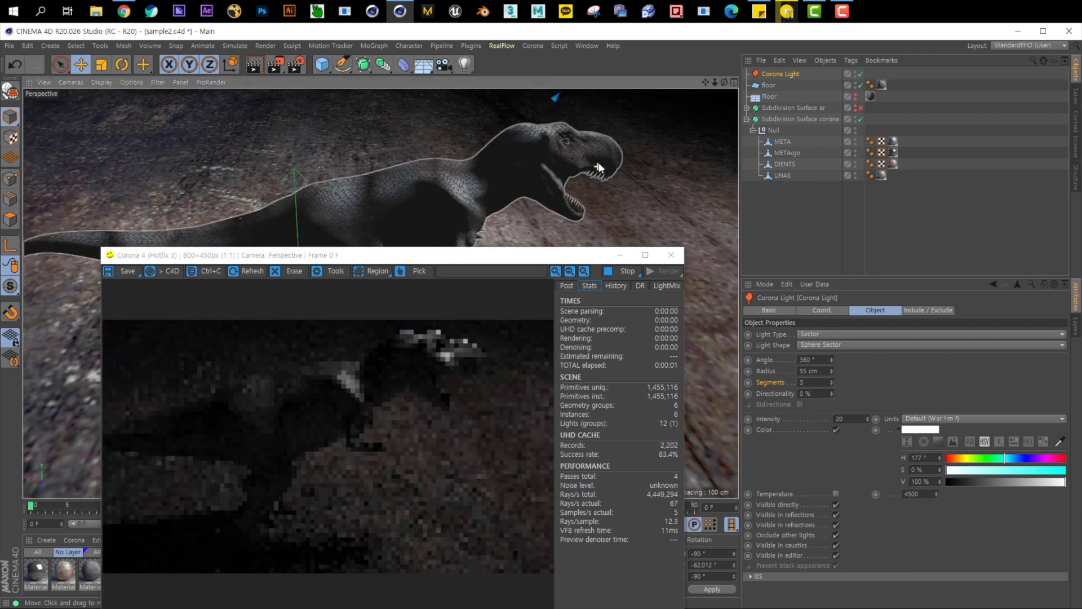
left_click_drag(706, 83, 553, 266)
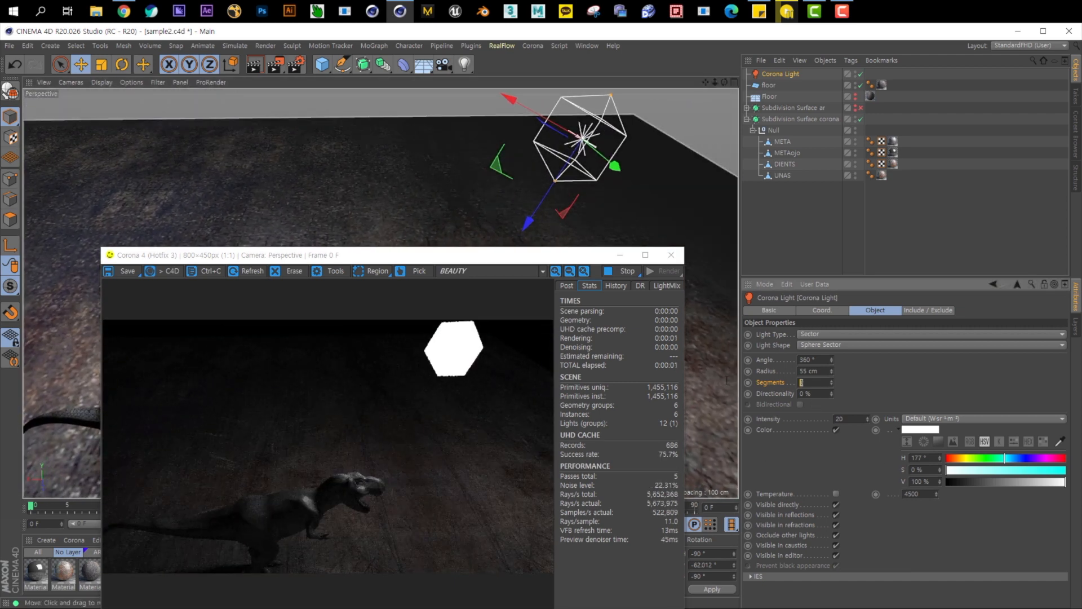
type("50")
key("Return")
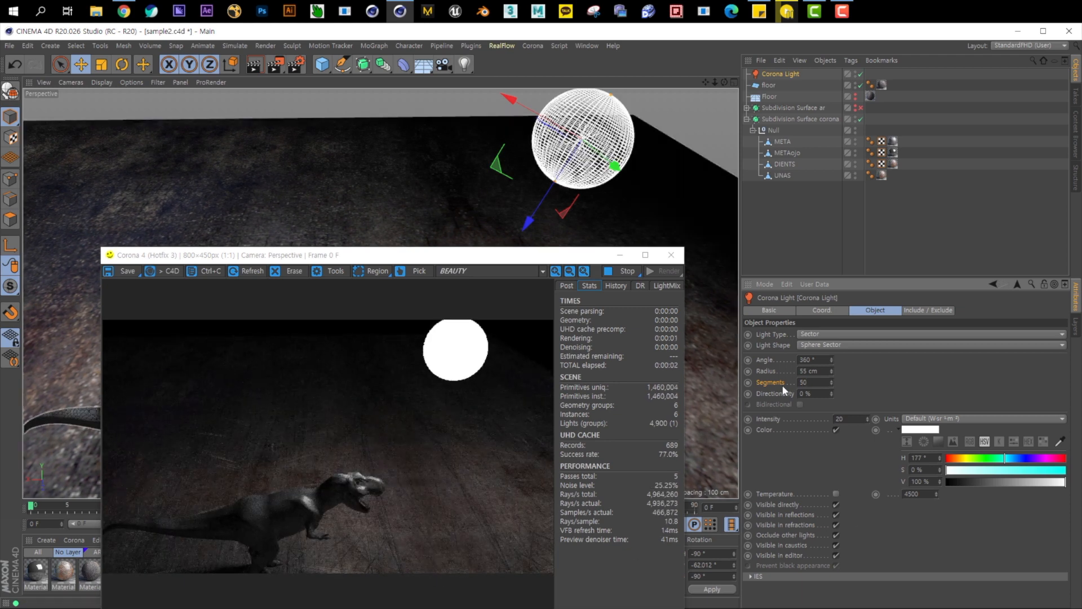
Try the Corona Light's Directionality at 100% and 20% to compare the render.
left_click_drag(814, 394, 750, 396)
type("100")
key("Return")
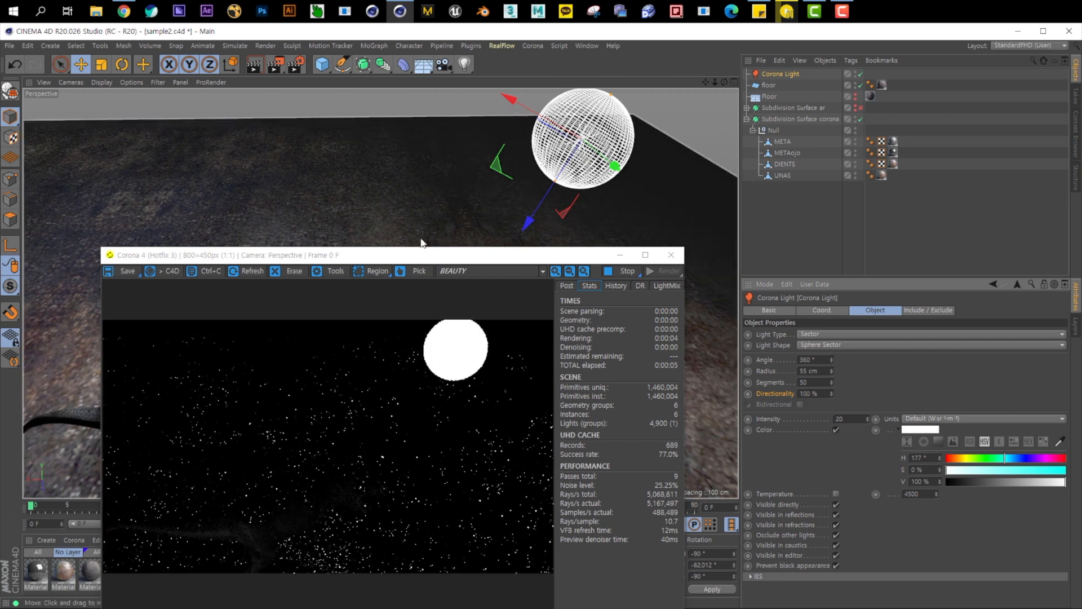
left_click_drag(428, 255, 435, 167)
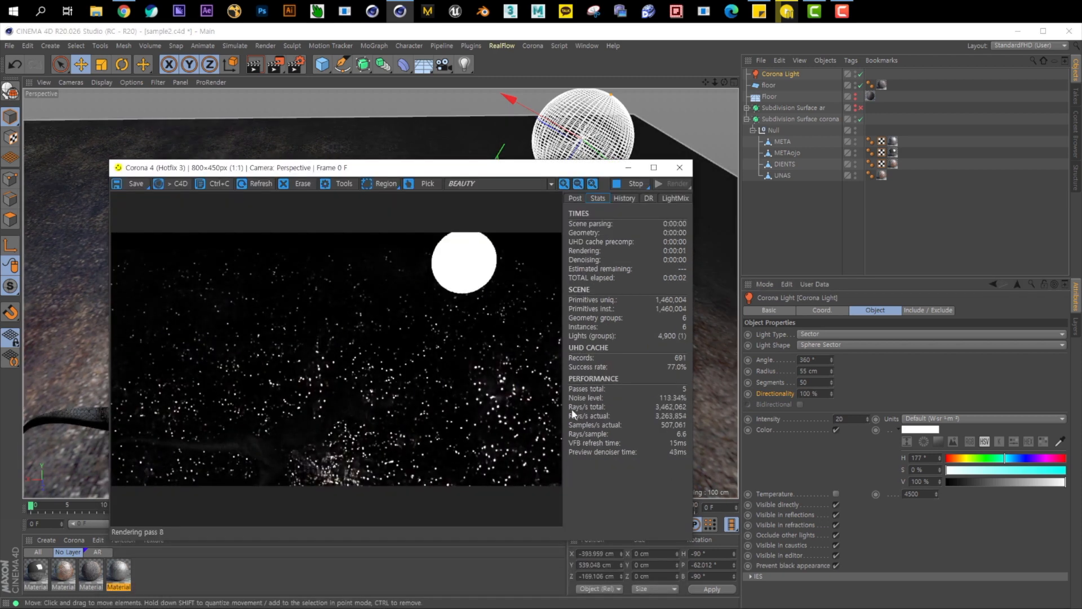
left_click_drag(812, 395, 712, 391)
type("20")
key("Return")
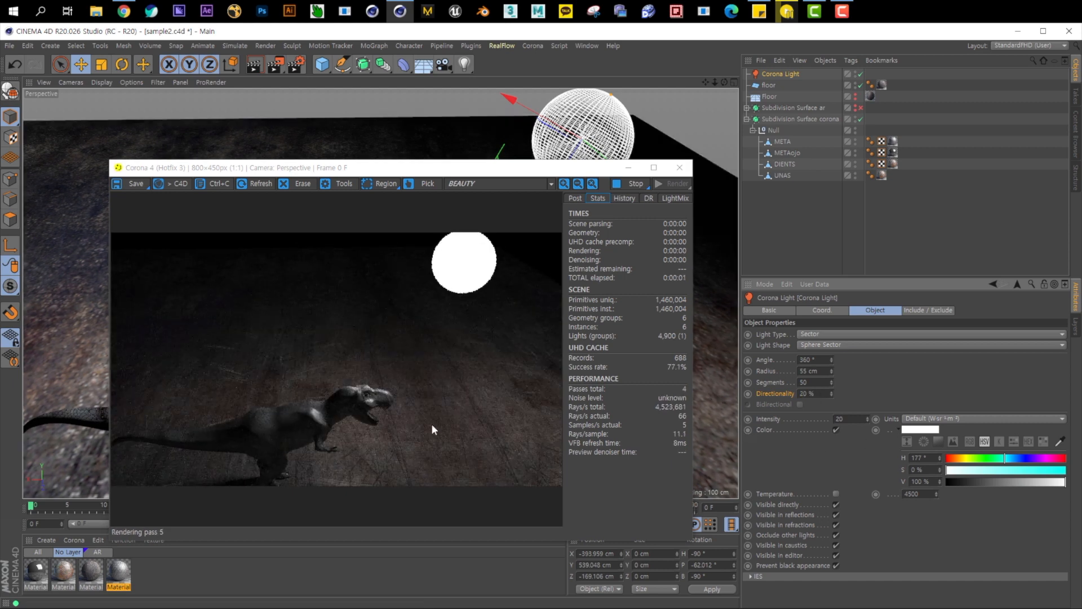
Try a Directionality of 30% on the Corona Light and reset it to 0%.
left_click_drag(815, 394, 719, 392)
type("30")
key("Return")
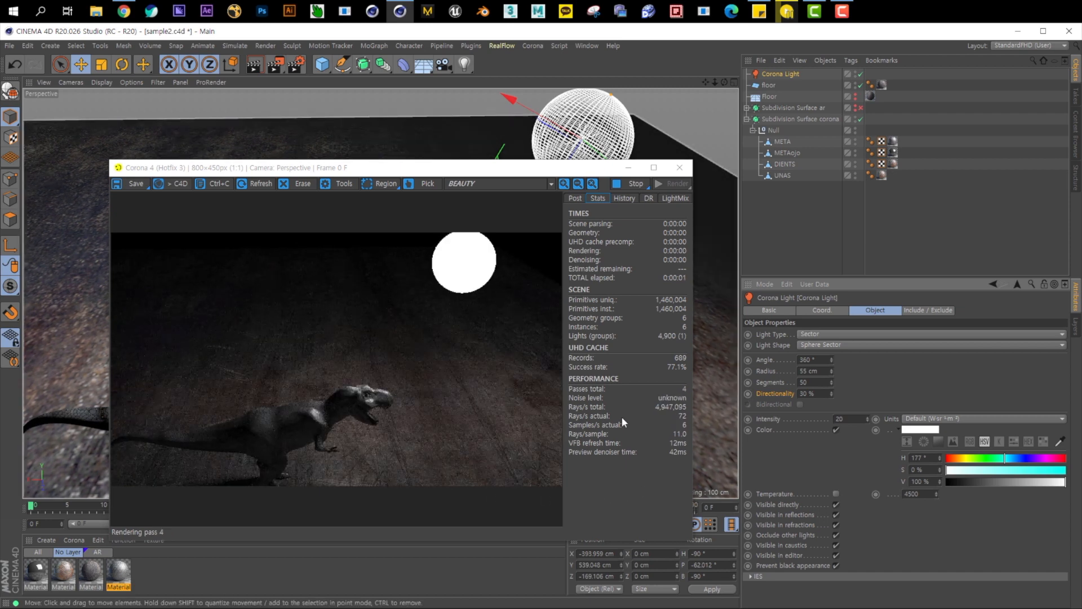
left_click_drag(824, 393, 704, 391)
type("0")
key("Return")
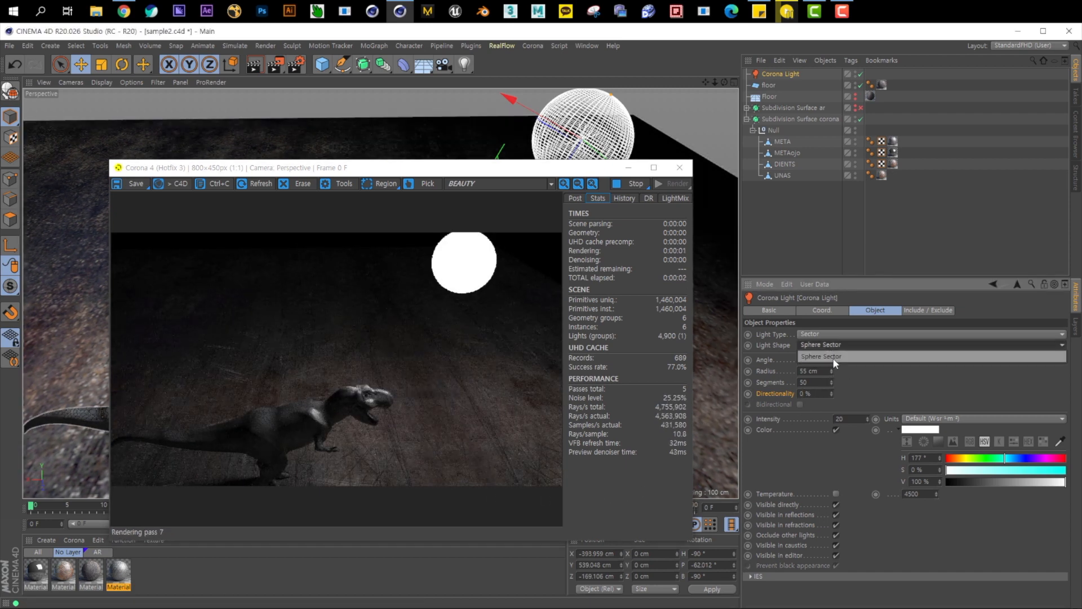
Change the Corona Light's Light Type to Object and try the Cube and Cylinder light shapes.
left_click(829, 344)
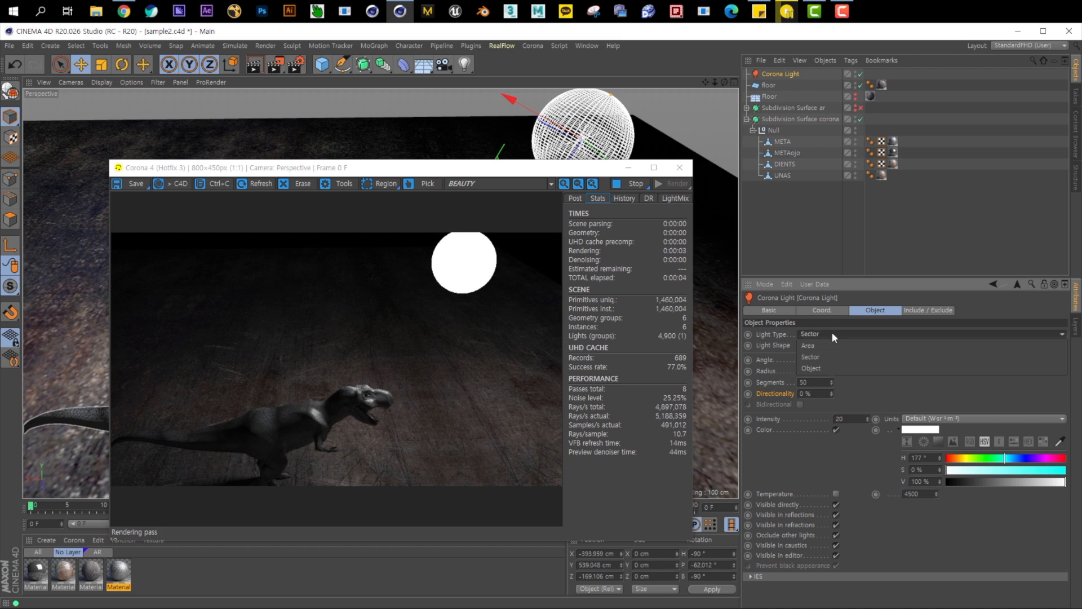
left_click(840, 370)
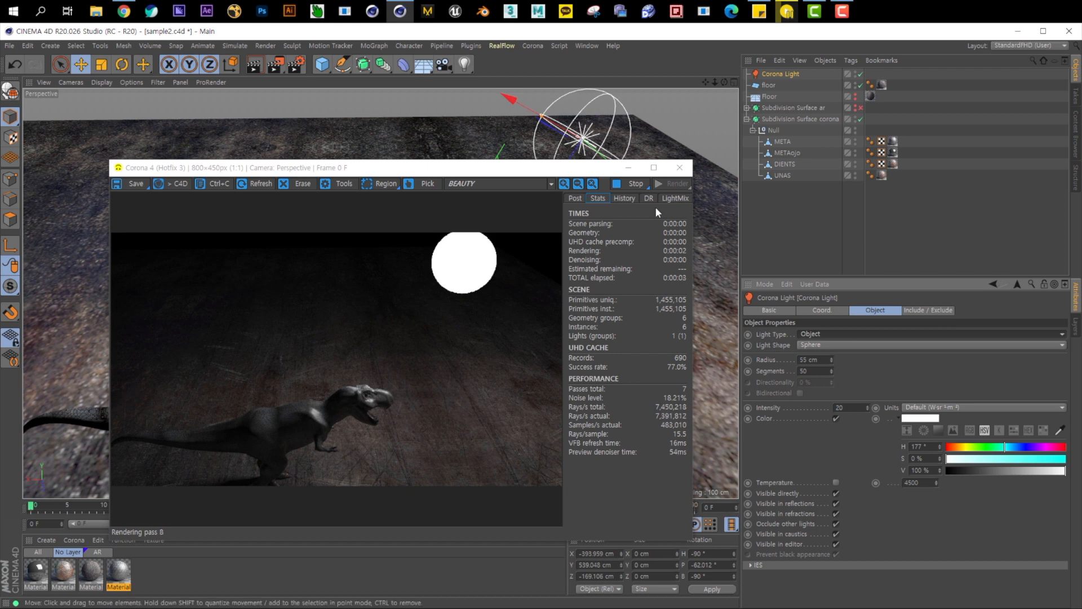
left_click(811, 345)
left_click(831, 370)
left_click(831, 345)
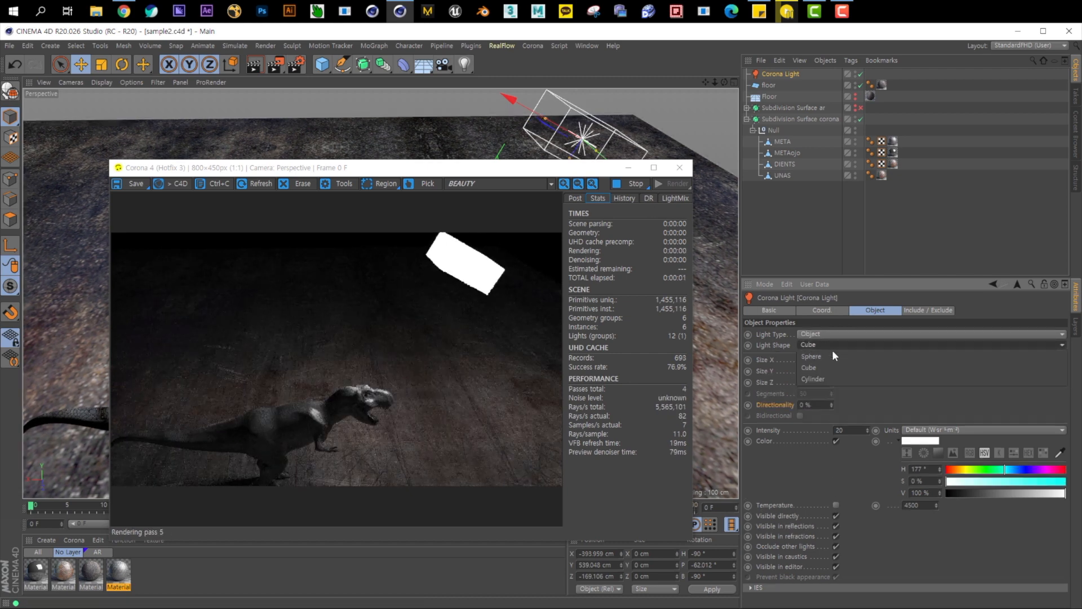
left_click(839, 378)
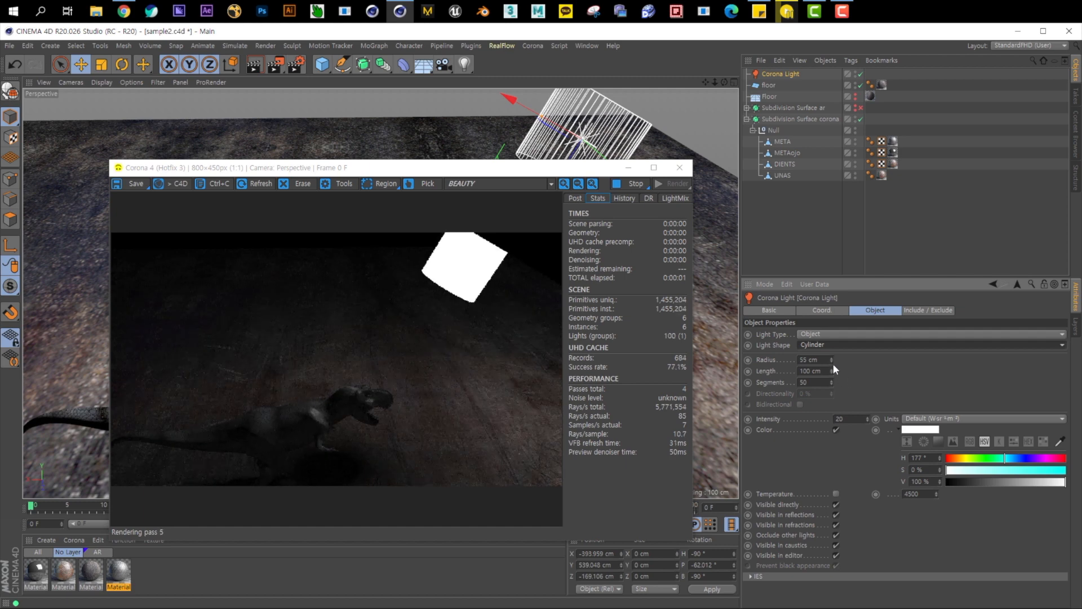
Lower the Corona Light to a Y position of about 451 cm and set its Light Type to Area.
left_click_drag(617, 127, 610, 199)
left_click_drag(466, 168, 440, 130)
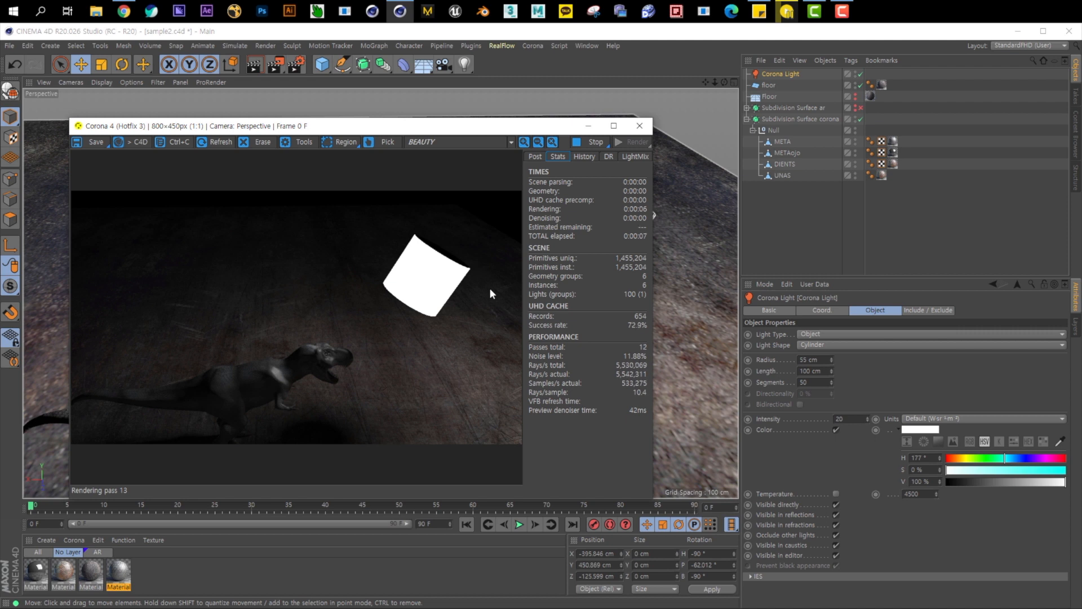
left_click(826, 334)
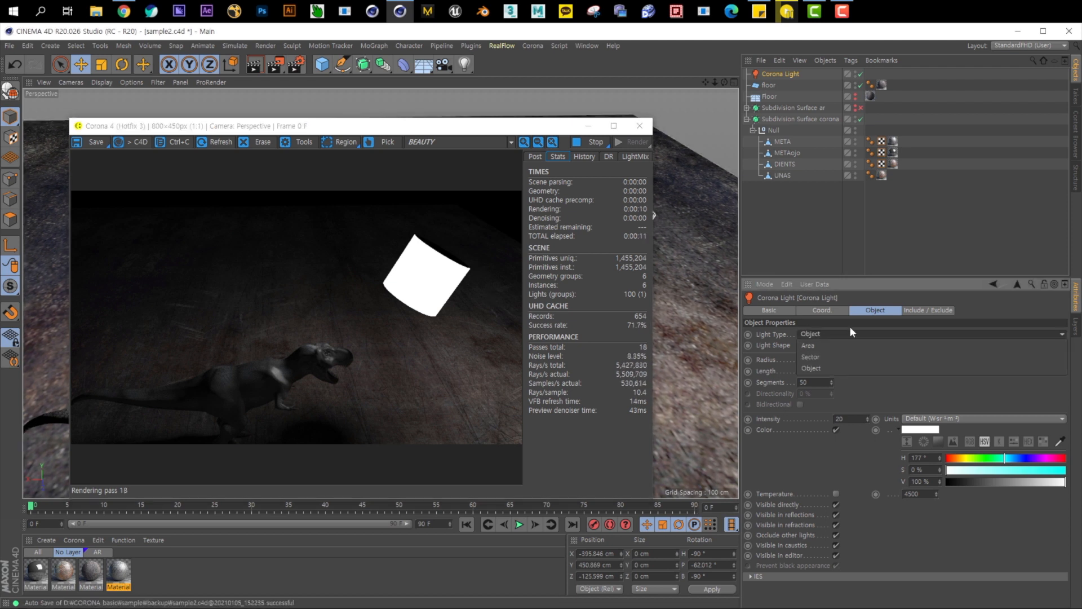
left_click(902, 391)
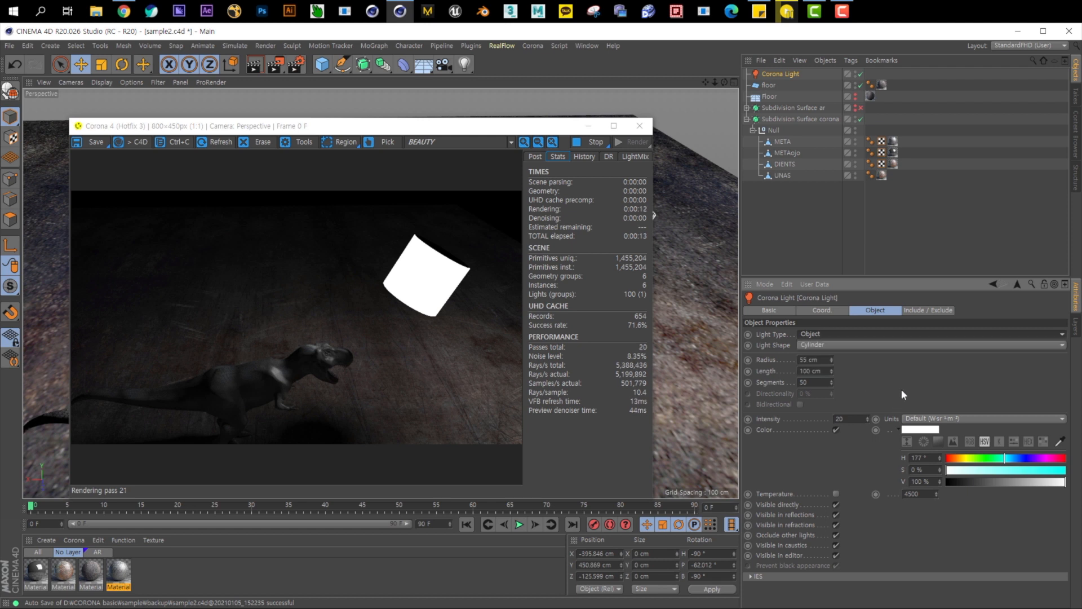
left_click(859, 334)
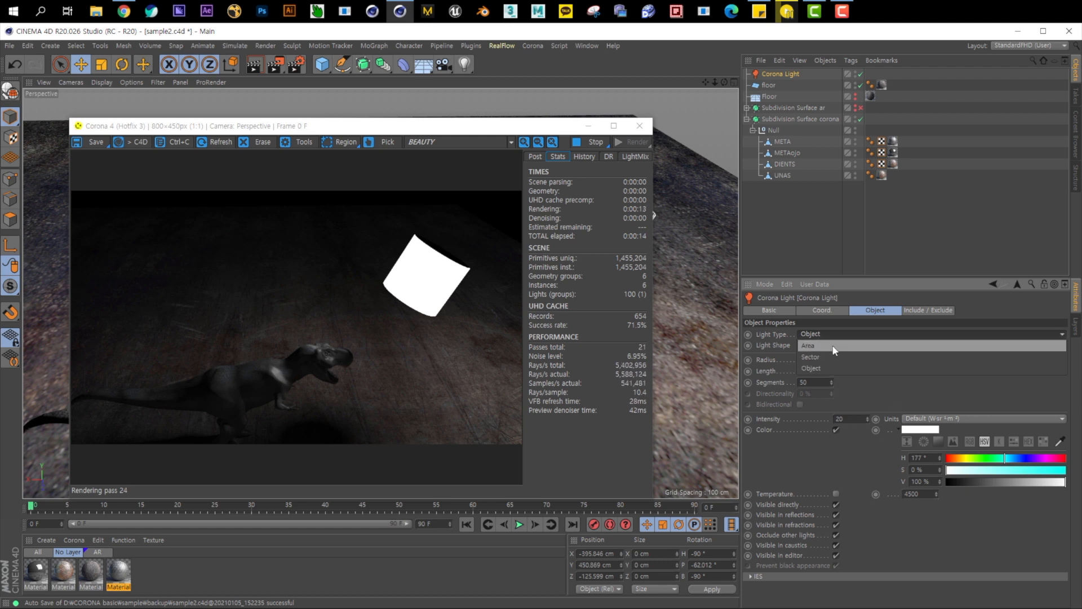
left_click(845, 345)
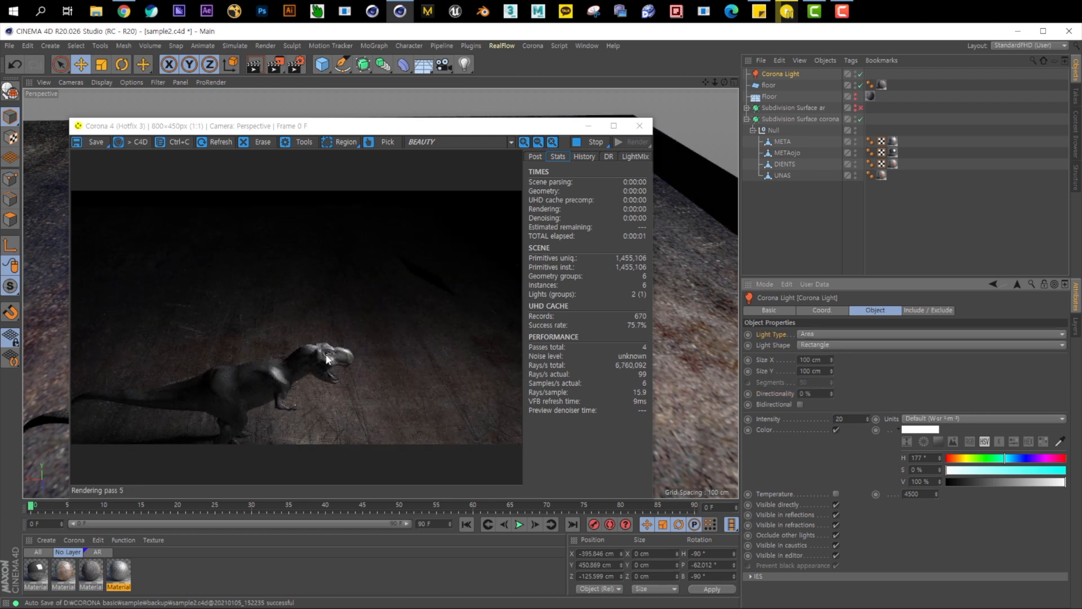
left_click_drag(443, 329, 451, 315)
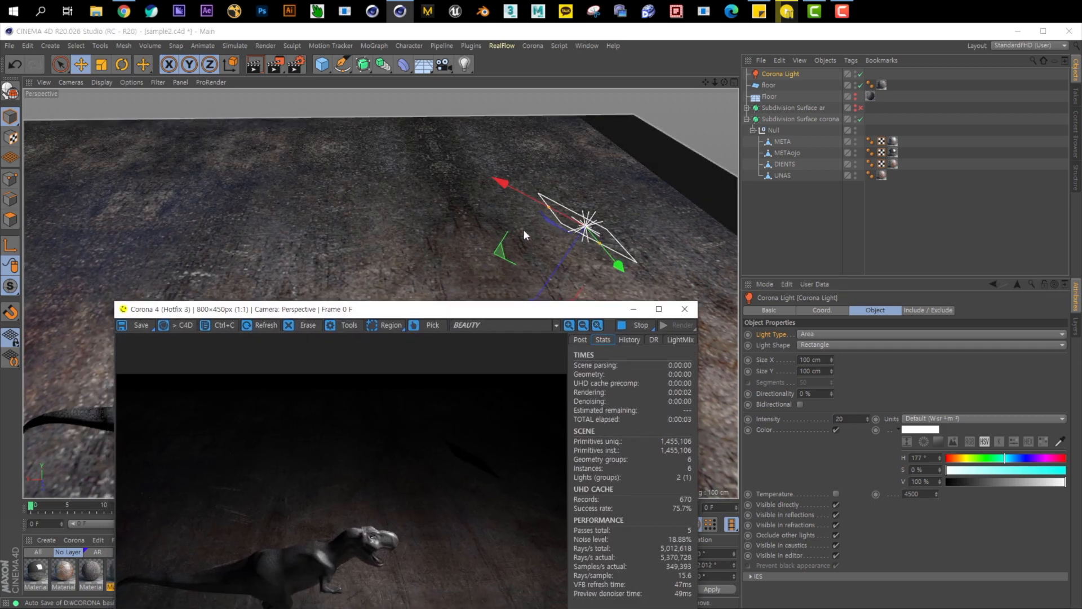
left_click_drag(594, 204, 560, 189)
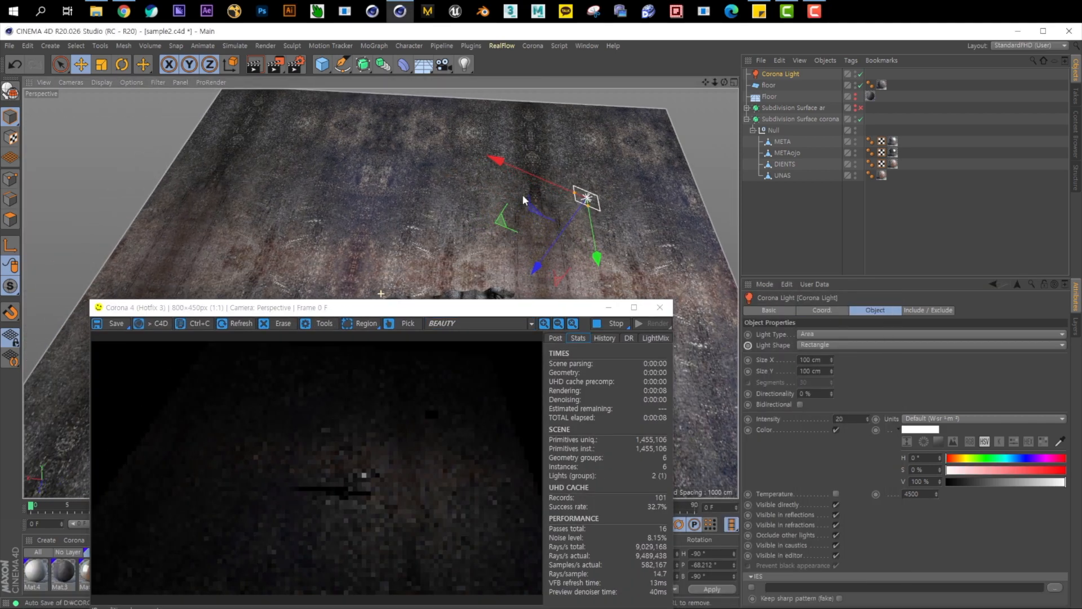
scroll(522, 197, "up", 3)
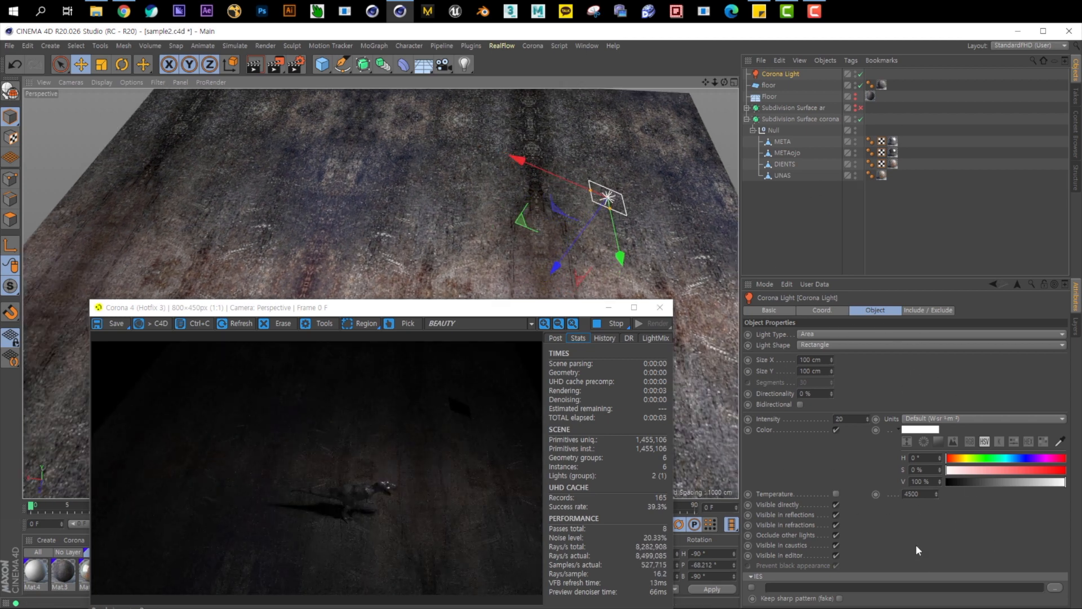
left_click(466, 65)
left_click_drag(517, 310, 518, 197)
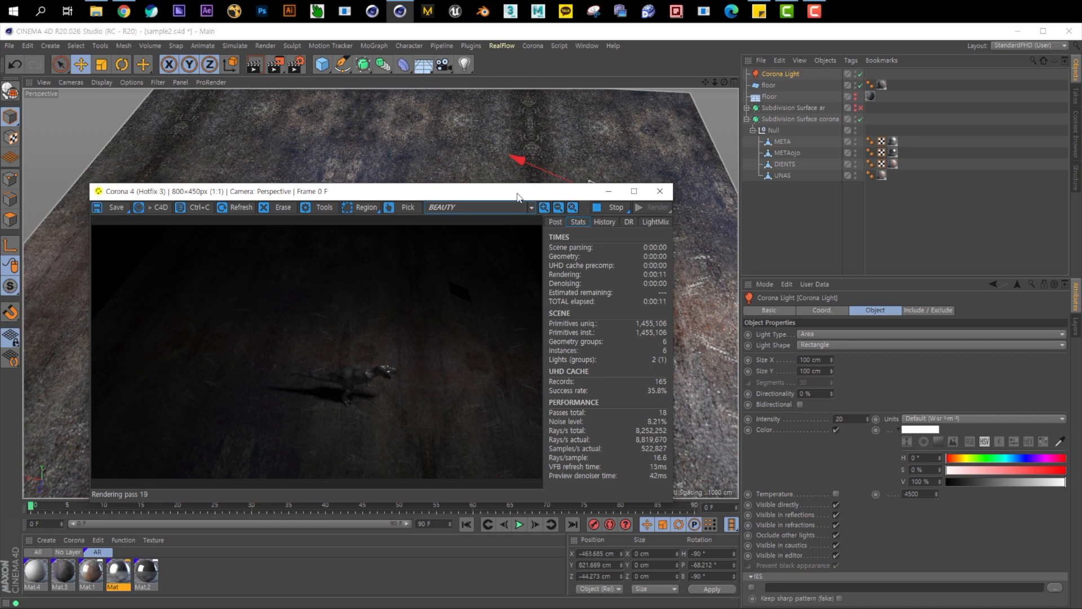
left_click_drag(519, 197, 549, 286)
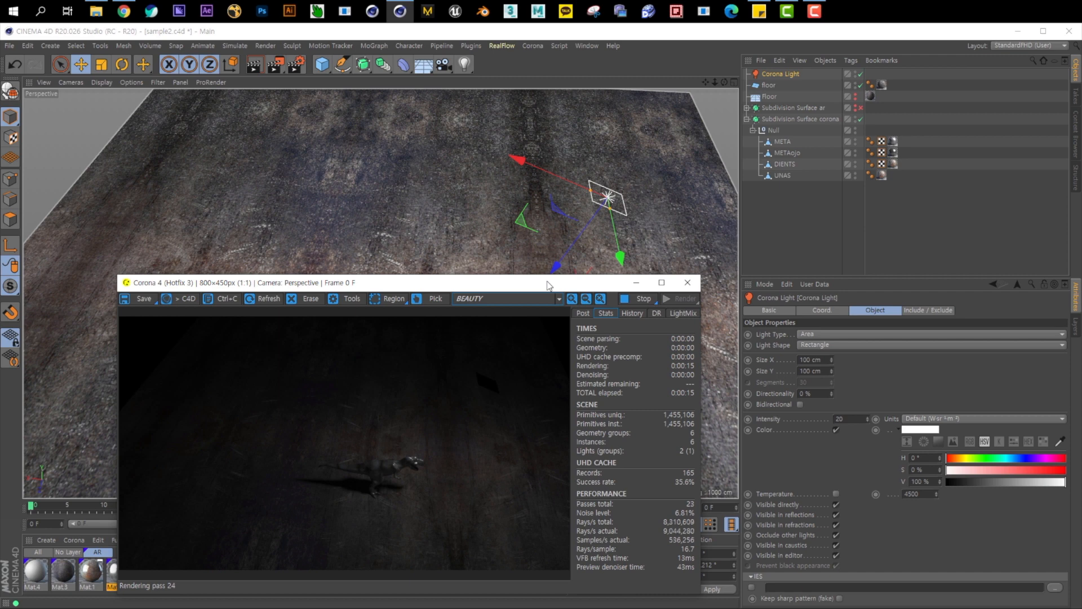
left_click(823, 334)
left_click(809, 345)
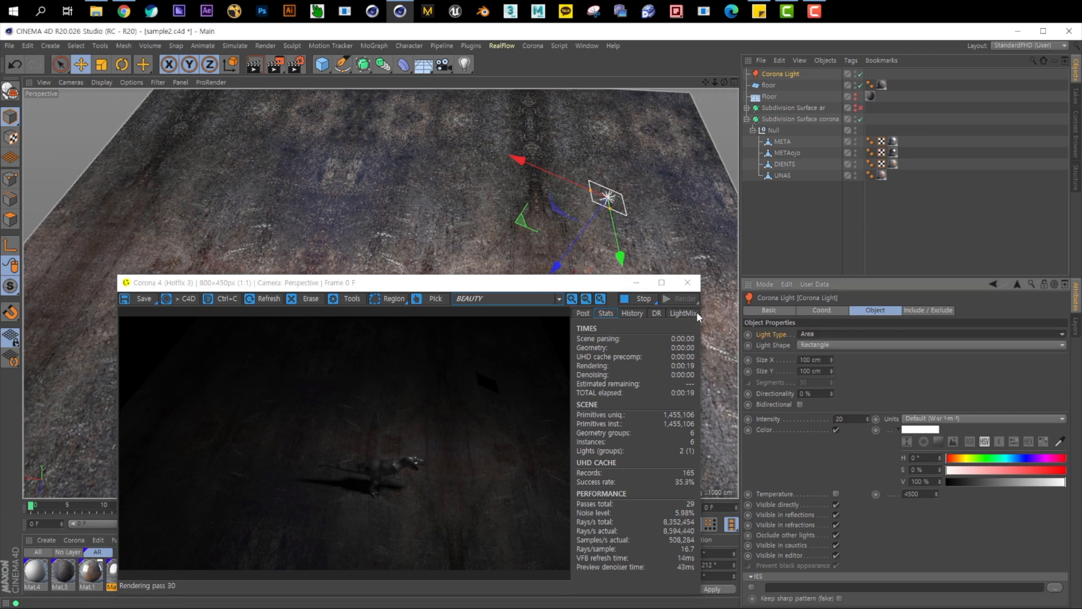
Duplicate the floor plane and rotate the copy to a -90° pitch so it stands as a wall behind the dinosaur.
left_click_drag(605, 282, 581, 331)
left_click_drag(564, 270, 564, 213, "alt")
middle_click_drag(564, 214, 560, 226, "alt")
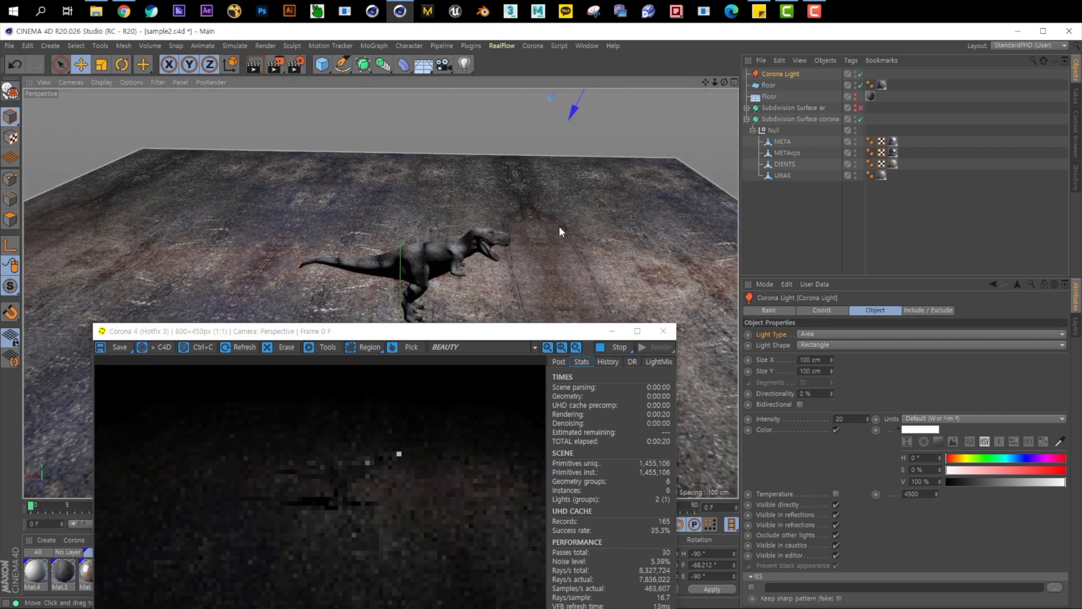
left_click(546, 215)
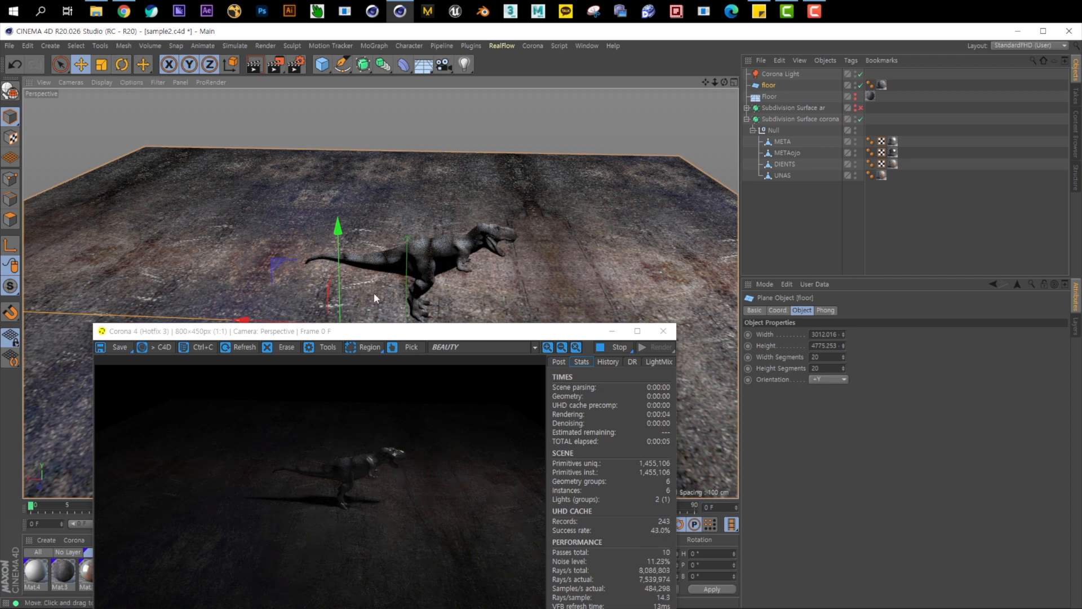
left_click(123, 64)
mouse_move(768, 88)
left_mouse_down("ctrl")
mouse_move(779, 107)
mouse_move(776, 92)
left_mouse_up("ctrl")
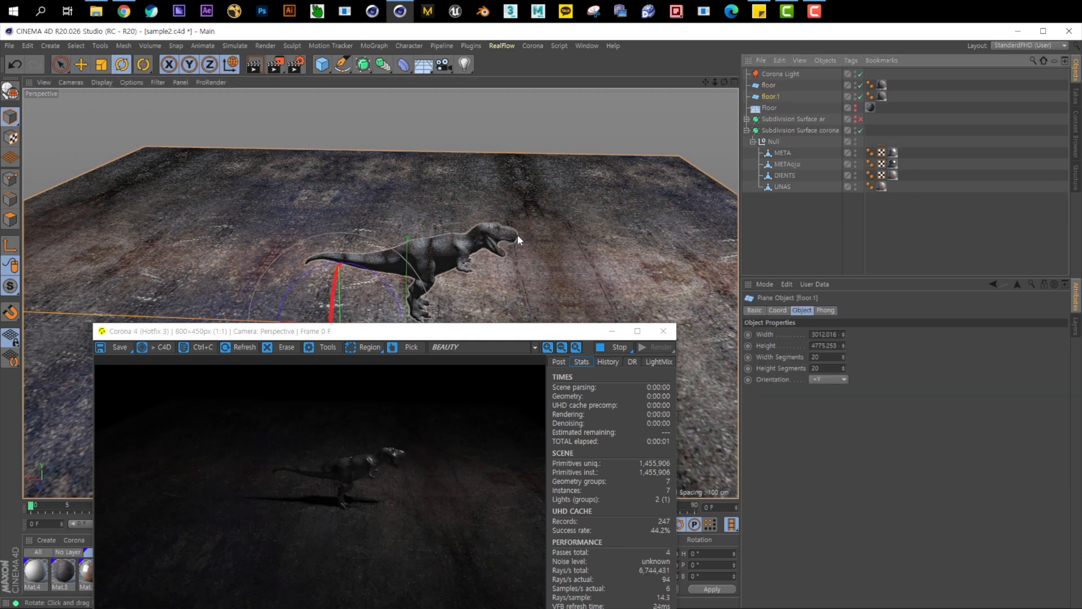
scroll(519, 241, "down", 5)
left_click_drag(446, 248, 462, 309)
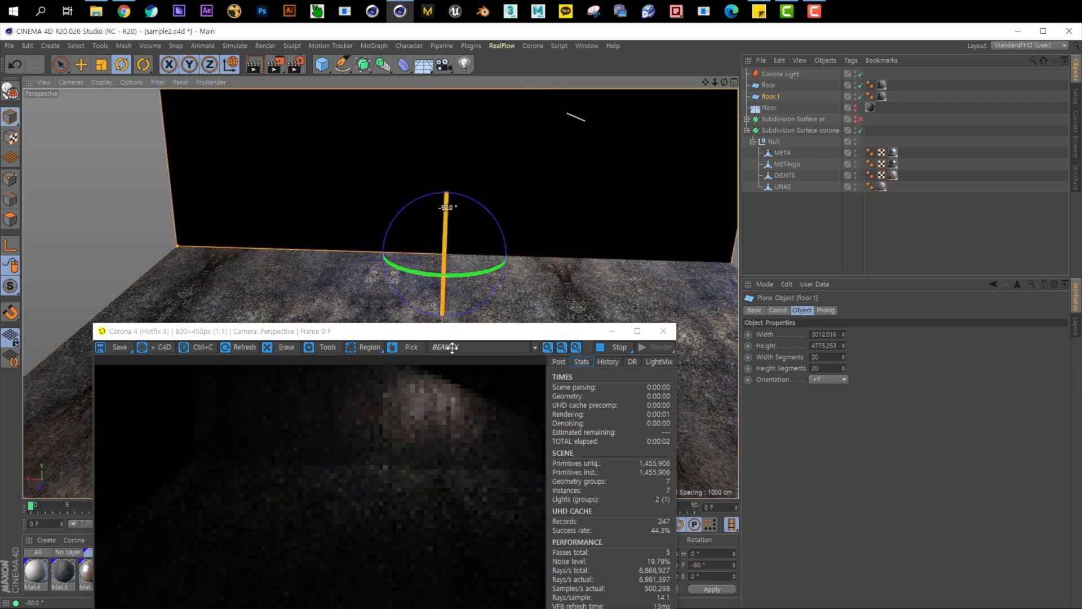
Examine the dinosaur against the textured wall up close in both the viewport and the interactive Corona render.
key("e")
left_click_drag(498, 268, 418, 253, "alt")
left_click_drag(503, 177, 461, 205, "alt")
left_click_drag(381, 294, 496, 244, "alt")
right_click_drag(443, 247, 691, 247, "alt")
middle_click_drag(538, 249, 563, 250, "alt")
left_click_drag(557, 245, 583, 245, "alt")
middle_click_drag(582, 245, 371, 239, "alt")
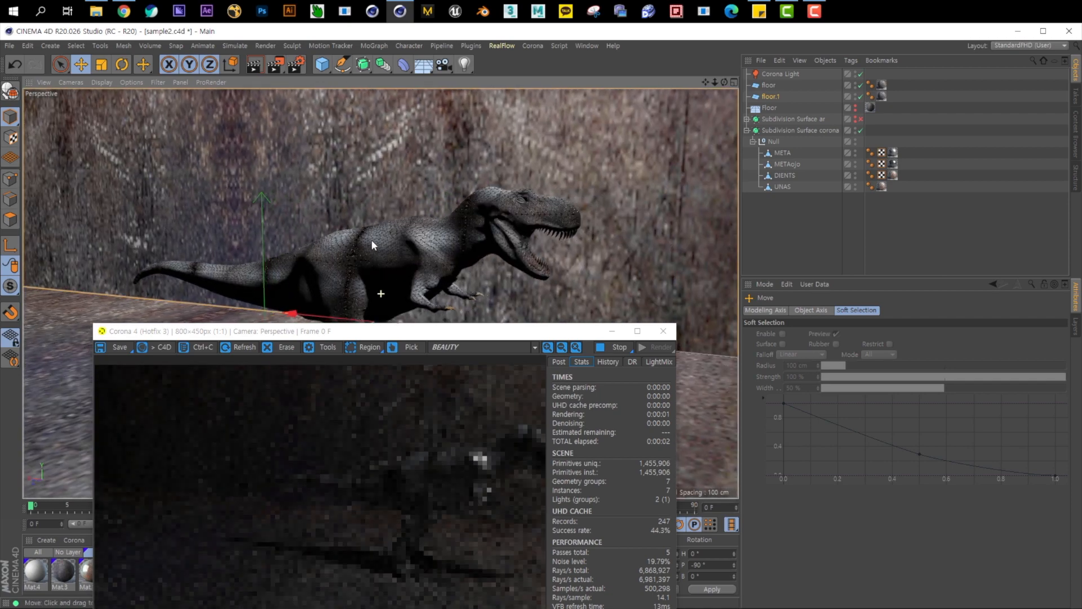
right_click_drag(371, 239, 435, 235, "alt")
middle_click_drag(435, 234, 411, 225, "alt")
left_click_drag(412, 226, 439, 225, "alt")
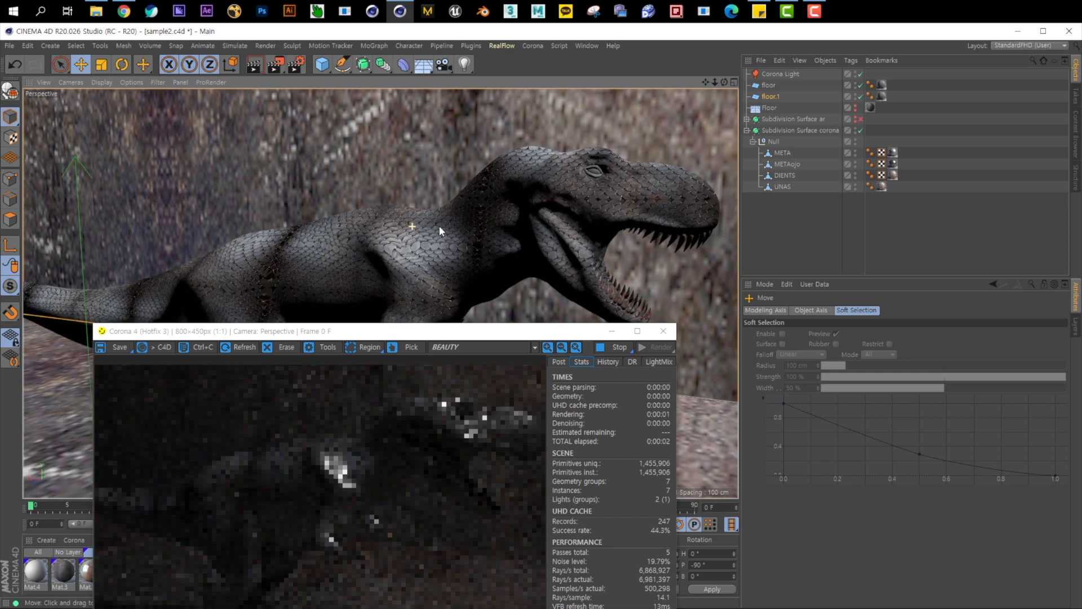
left_click_drag(428, 335, 720, 217)
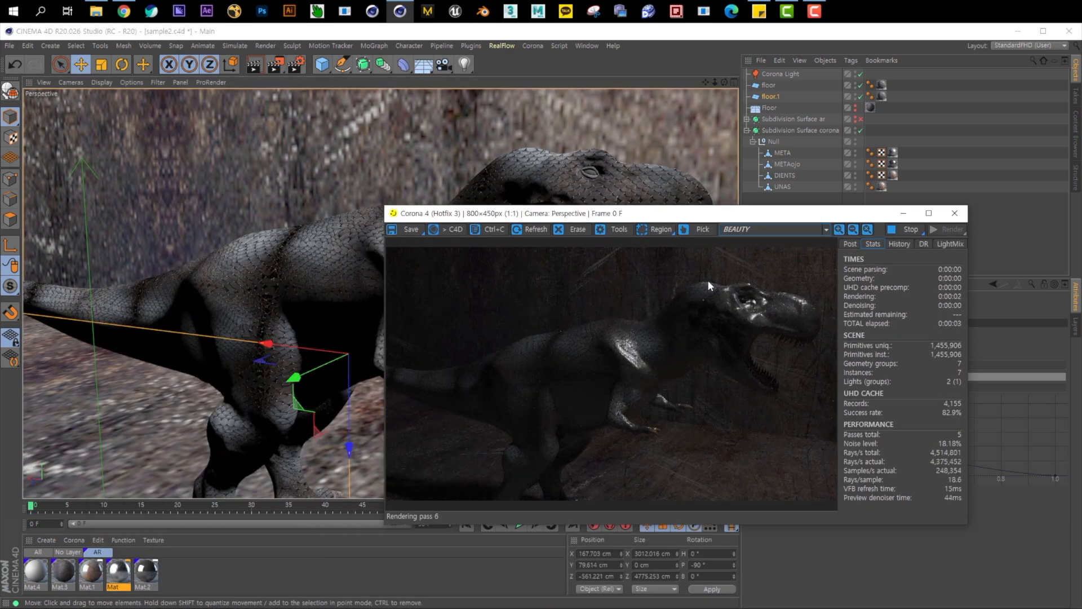
left_click_drag(726, 217, 859, 327)
left_click_drag(521, 221, 406, 248, "alt")
Duplicate the Corona Light and move the copy just above the dinosaur, to about X -189 cm, Y 408 cm, Z 167 cm.
left_click(787, 74)
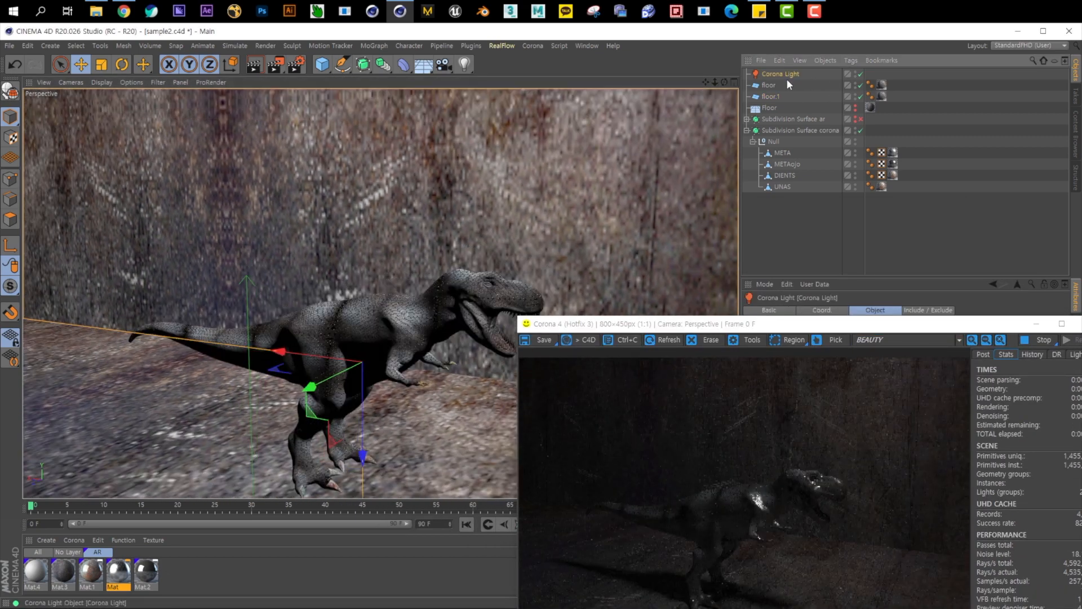
left_click_drag(786, 85, 791, 82, "ctrl")
double_click(818, 87)
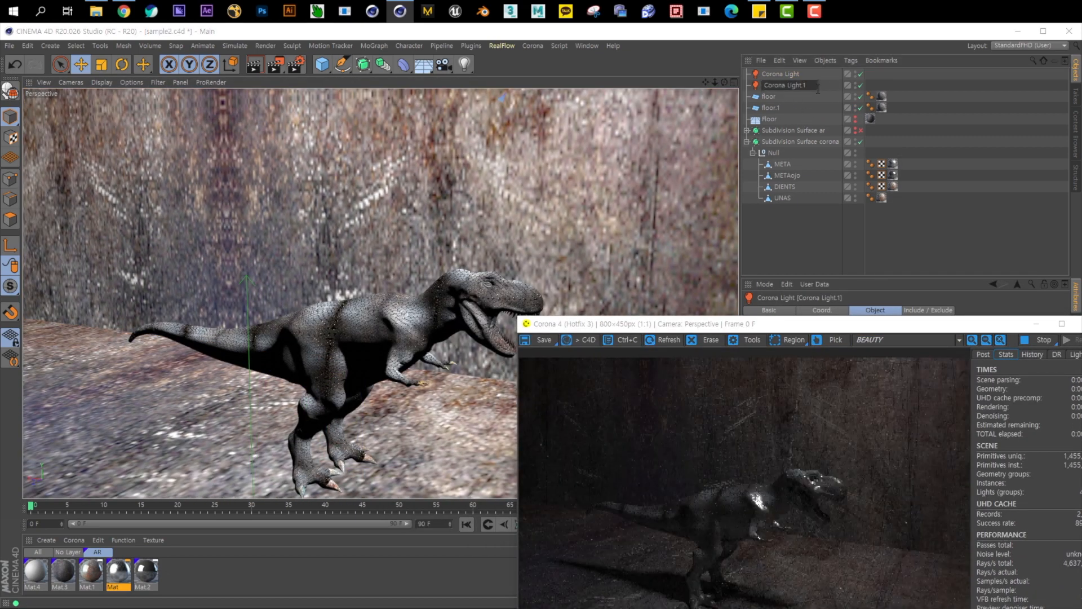
left_click_drag(827, 323, 290, 504)
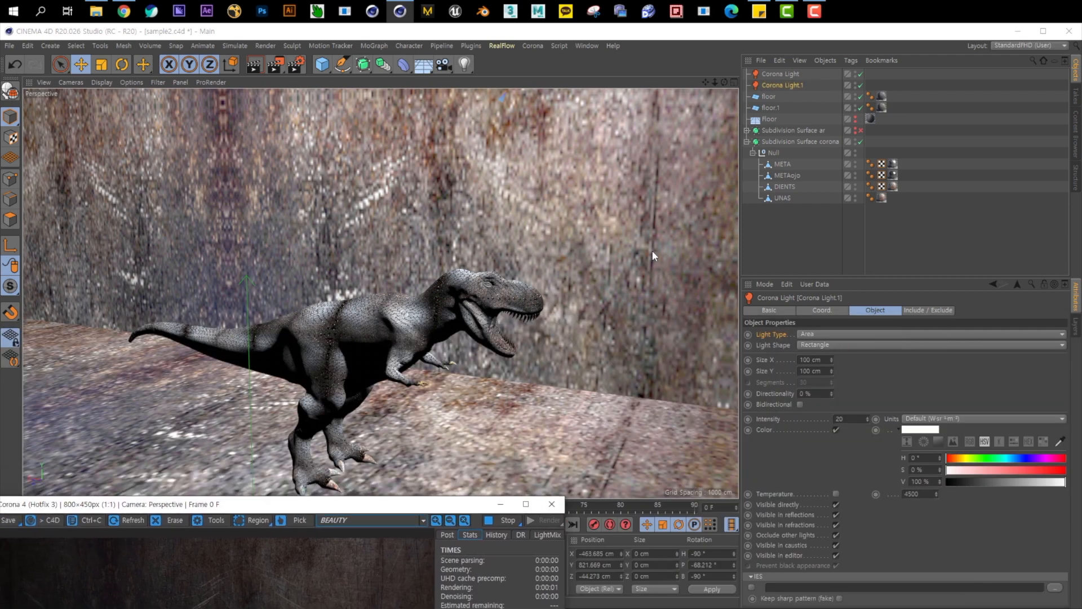
scroll(460, 219, "down", 6)
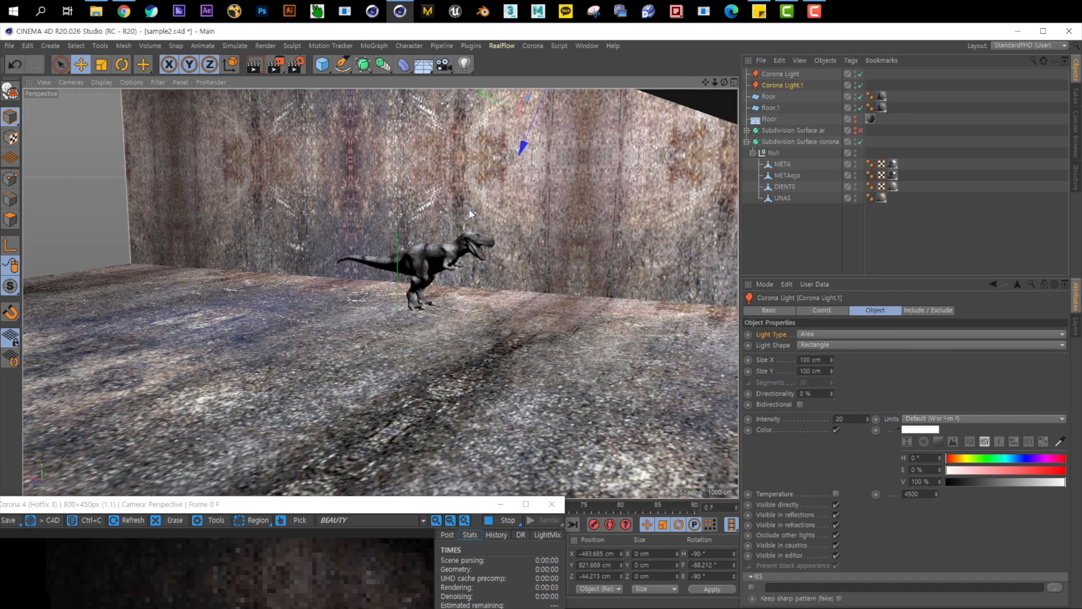
middle_click_drag(469, 209, 437, 321, "alt")
left_click_drag(537, 152, 411, 308)
scroll(466, 312, "up", 8)
middle_click_drag(452, 350, 503, 259, "alt")
Set the copied light's pitch and bank rotation to 0° and change its Light Type to Sector.
left_click(823, 310)
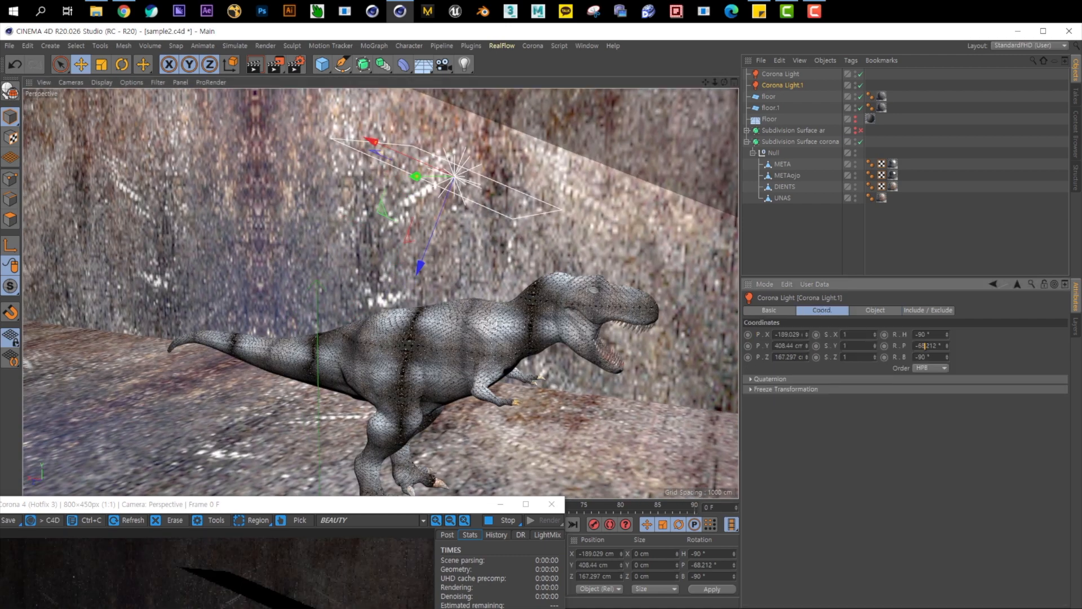
type("0")
key("Return")
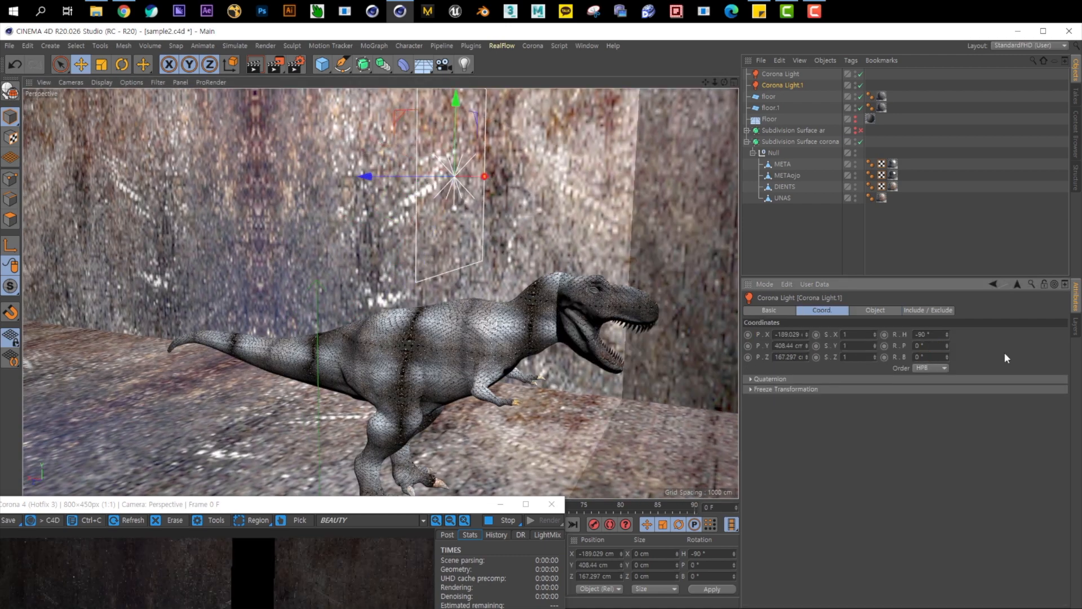
left_click(874, 311)
left_click(807, 335)
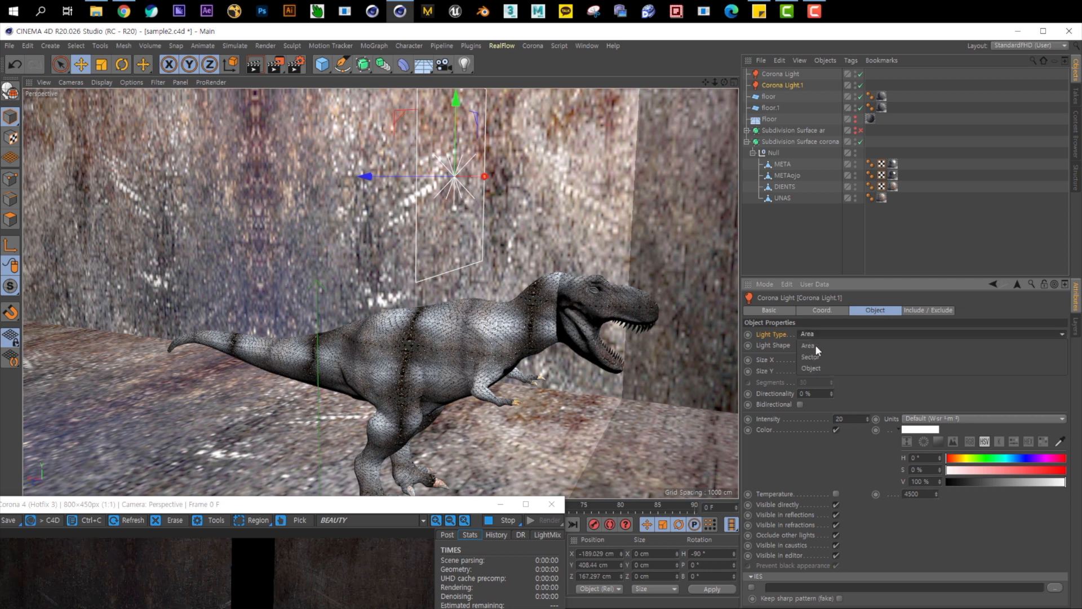
left_click(837, 368)
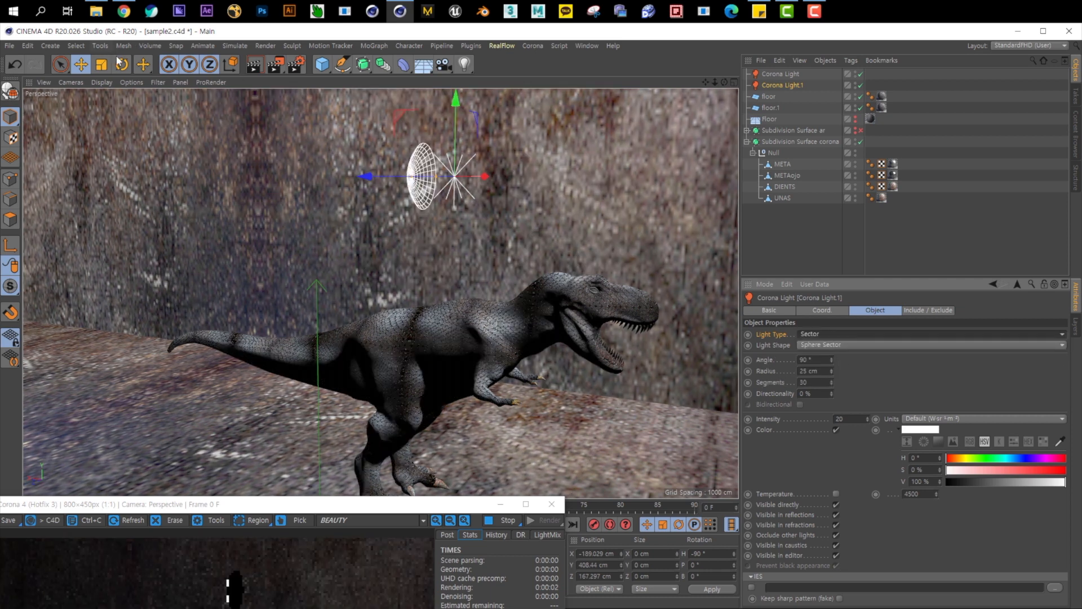
Rotate the sector light to a -90° pitch so it points straight down and raise it to a Y position of about 479 cm.
key("r")
left_click_drag(446, 247, 441, 227, "alt")
mouse_move(441, 227)
middle_mouse_down("alt")
mouse_move(425, 231)
mouse_move(445, 216)
middle_mouse_up("alt")
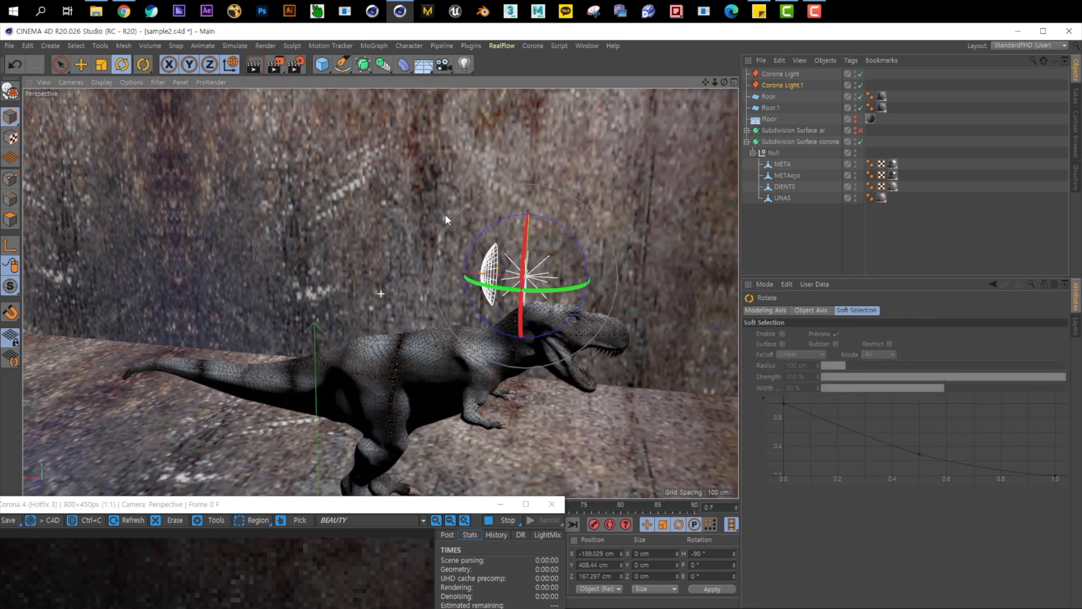
left_click_drag(573, 237, 483, 232)
key("e")
middle_click_drag(410, 287, 380, 293, "alt")
left_click_drag(480, 375, 486, 257)
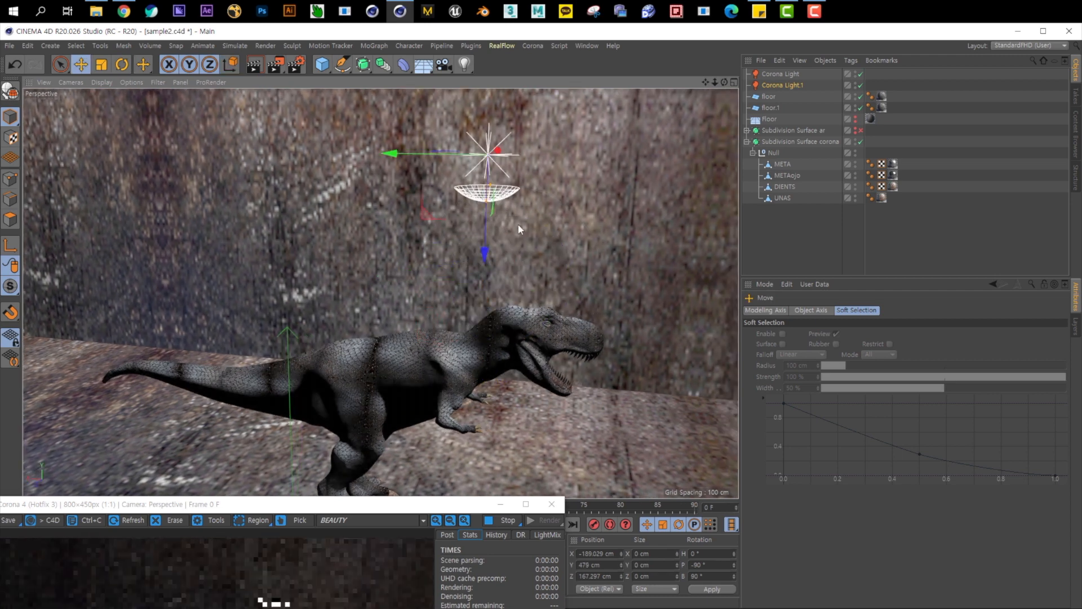
Move the sector light above the dinosaur's head to about X -123 cm, Y 577 cm, Z -109 cm.
right_click_drag(530, 227, 483, 264, "alt")
left_click_drag(482, 264, 483, 259, "alt")
left_click_drag(363, 219, 464, 197)
left_click_drag(476, 217, 435, 223, "alt")
middle_click_drag(435, 222, 361, 304, "alt")
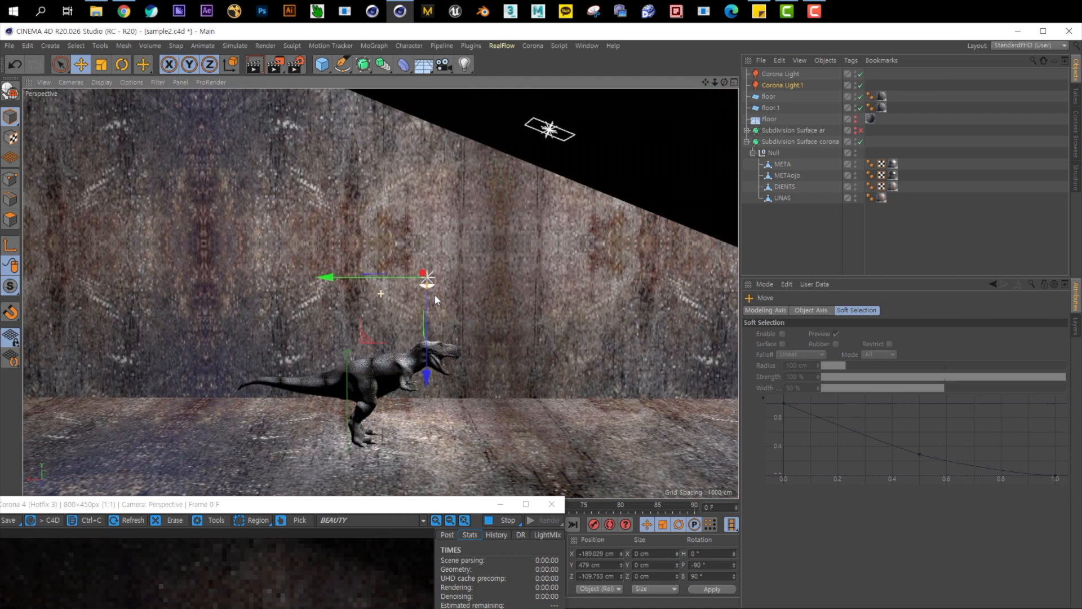
left_click_drag(399, 289, 400, 267)
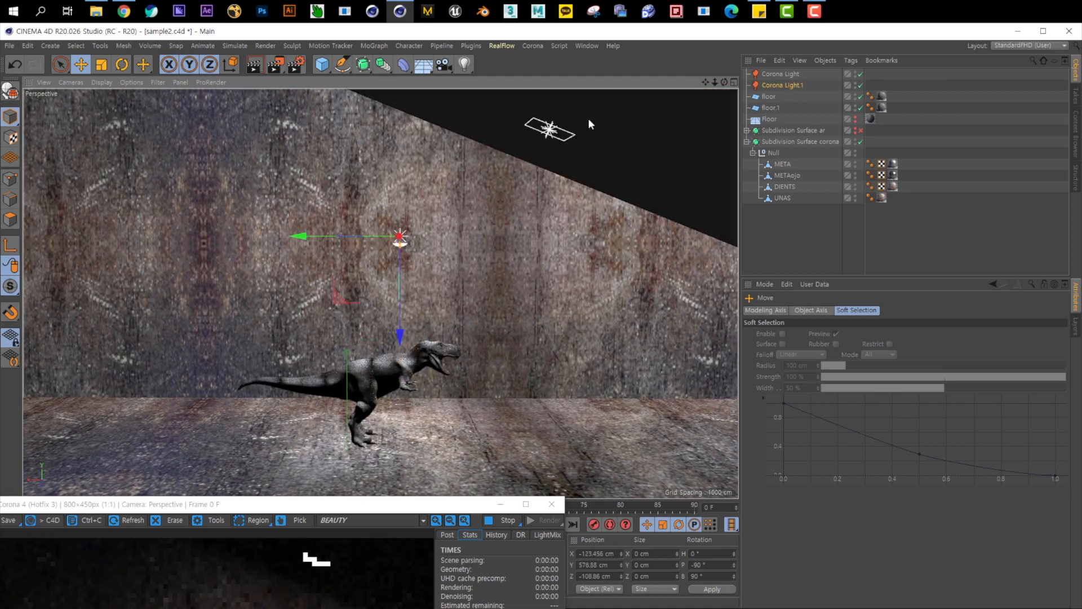
Tilt the original area light to a pitch of about -30° and move it far beside the dinosaur, to about X -1910 cm and Y 586 cm.
left_click(554, 135)
left_click_drag(556, 139, 580, 385)
key("r")
left_click_drag(552, 336, 562, 309)
key("e")
left_click_drag(438, 506, 329, 197)
left_click_drag(594, 372, 864, 301)
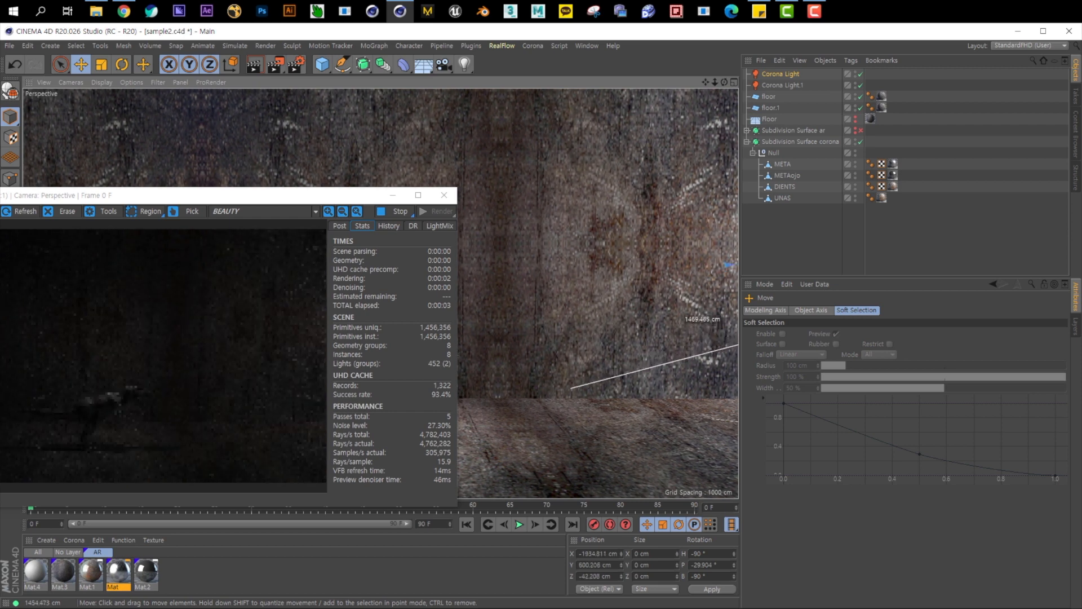
Turn off Visible directly for the original Corona Light and frame the dinosaur with the sector light above it.
left_click(790, 76)
left_click(836, 505)
left_click_drag(299, 195, 859, 182)
right_click_drag(383, 364, 449, 363, "alt")
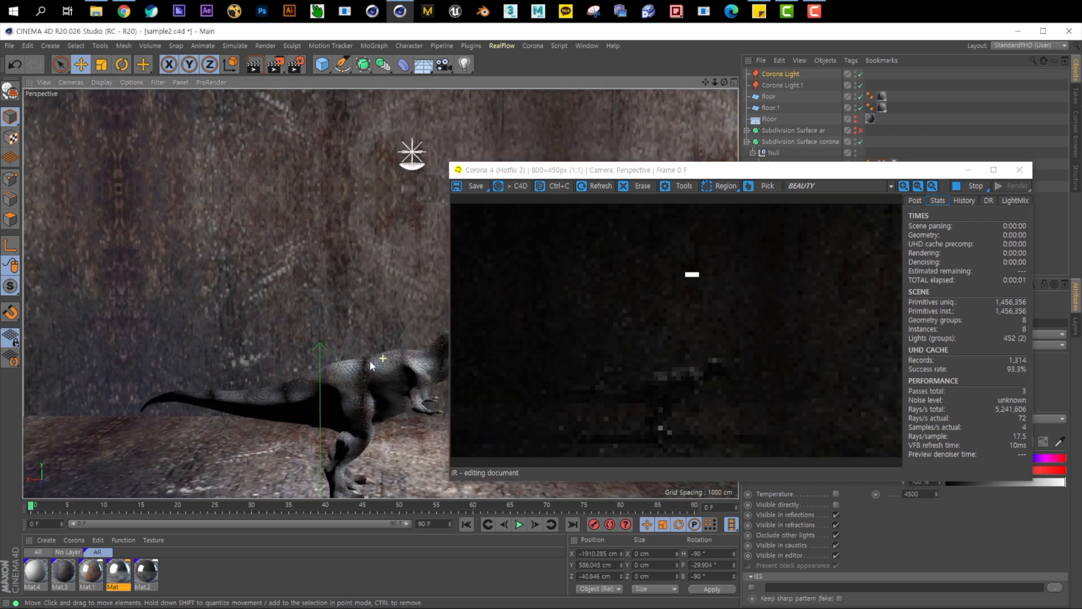
middle_click_drag(369, 366, 347, 312, "alt")
left_click_drag(327, 263, 360, 265, "alt")
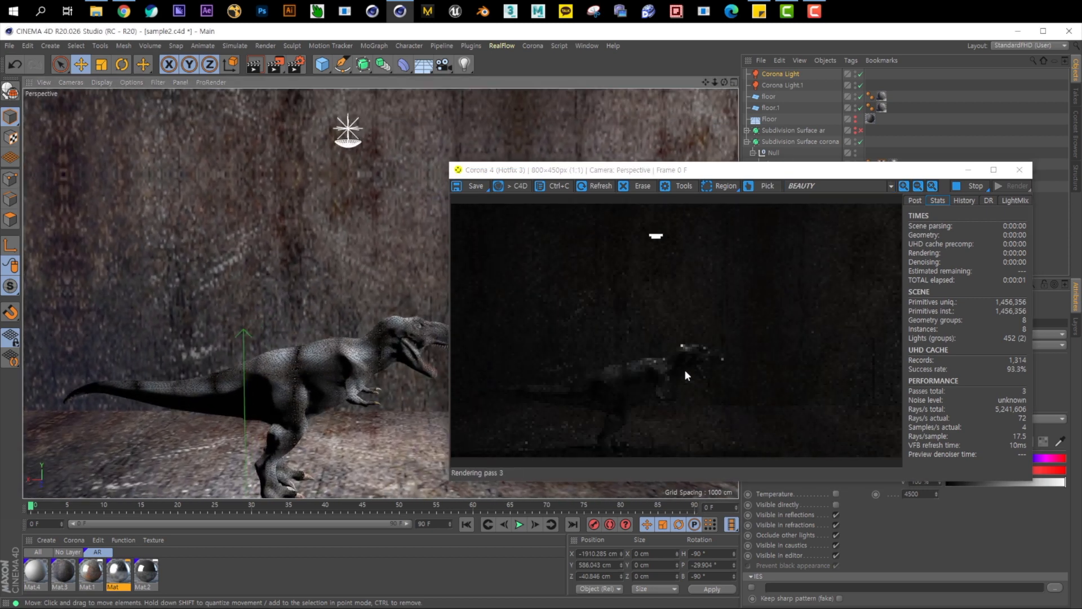
Enable IES on the sector light above the dinosaur and open the file browser for choosing an IES profile.
left_click_drag(757, 175, 494, 397)
middle_click_drag(369, 199, 413, 178, "alt")
left_click(389, 113)
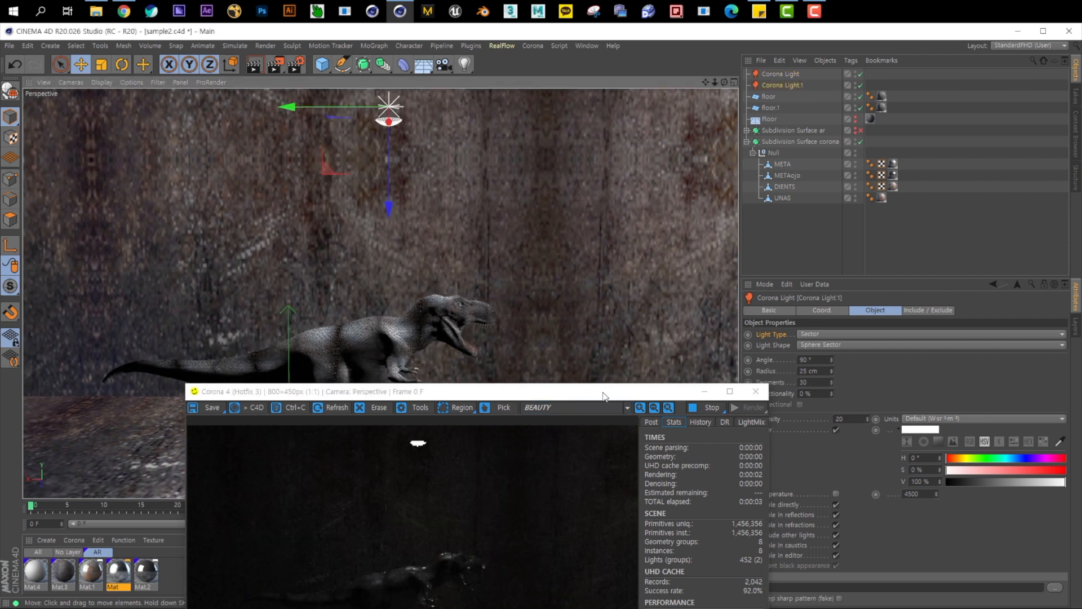
left_click_drag(621, 397, 474, 353)
left_click(753, 588)
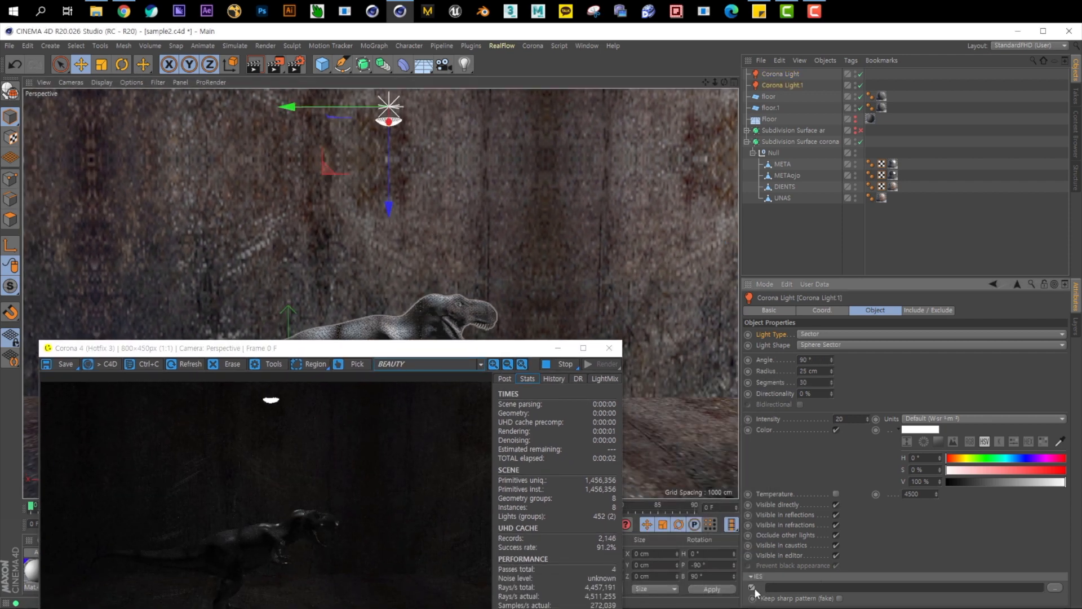
left_click(1057, 588)
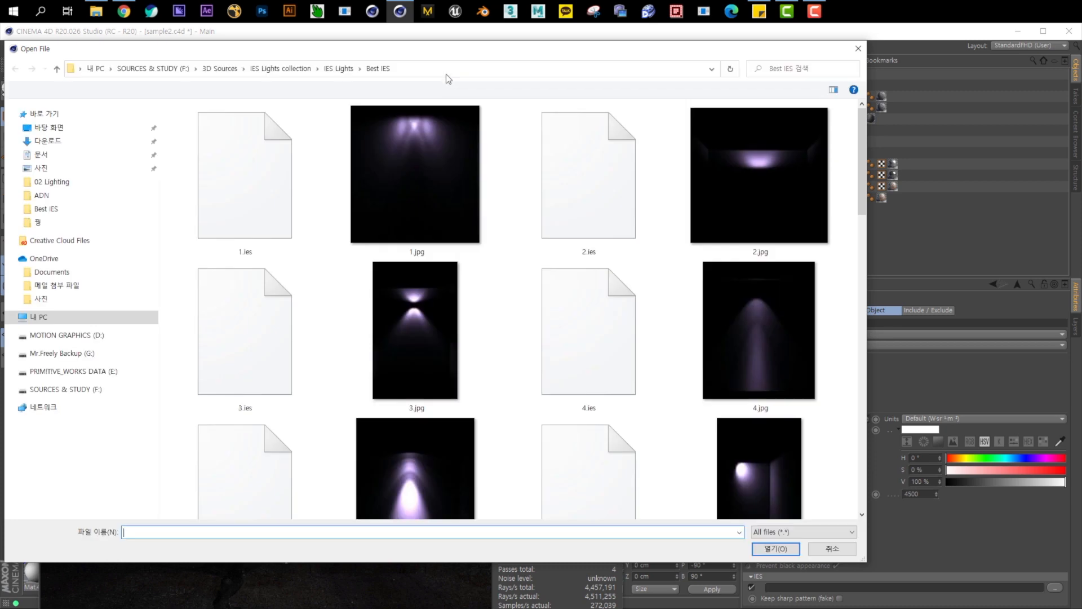
left_click_drag(430, 54, 573, 63)
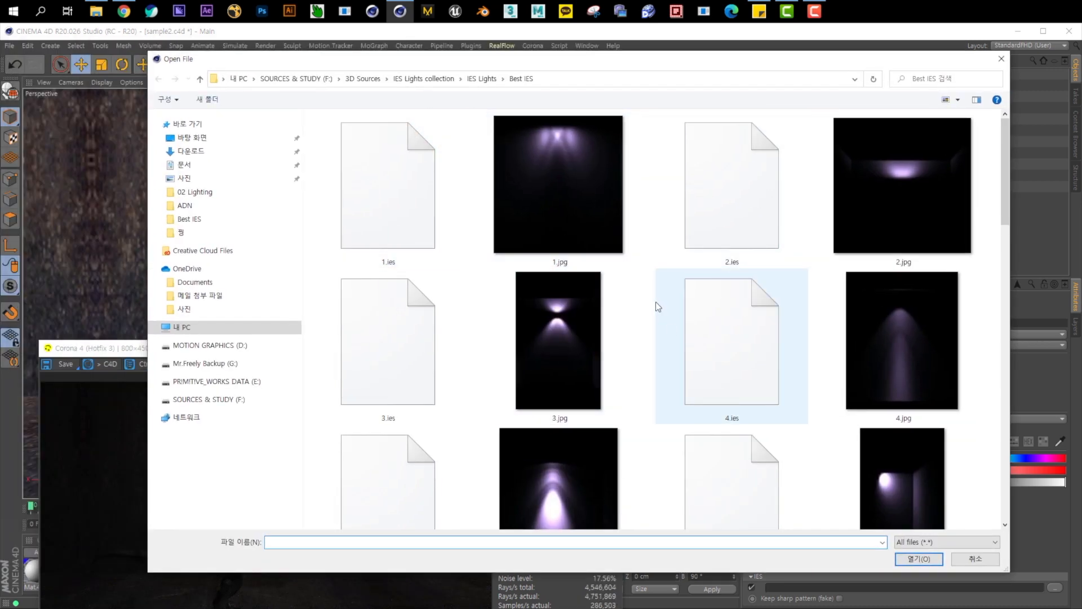
Compare the preview images of the IES profiles in the Best IES folder.
scroll(756, 333, "down", 8)
scroll(784, 324, "down", 4)
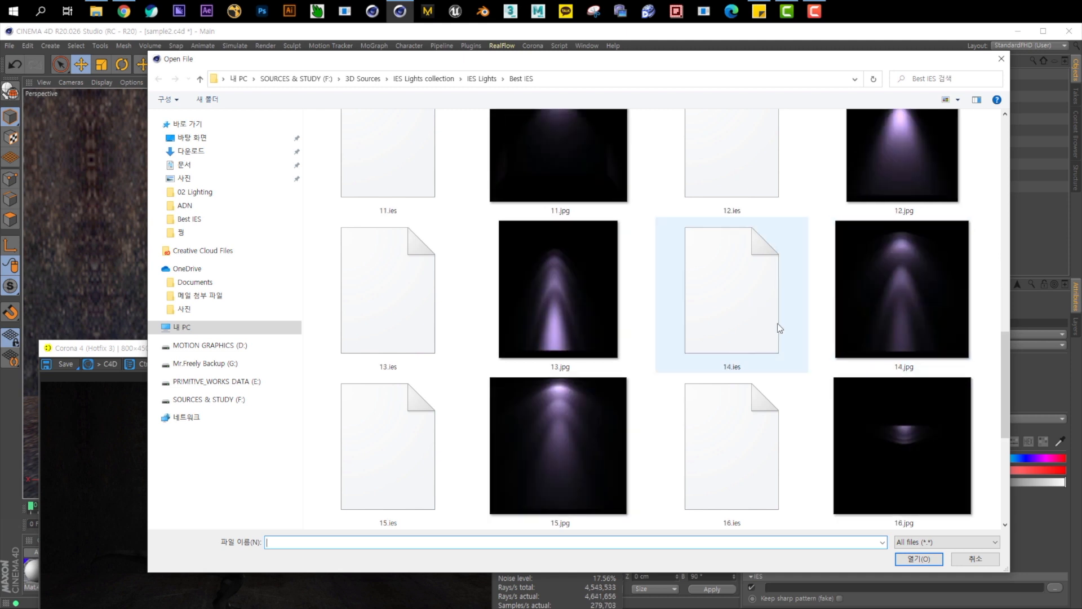
left_click(790, 339)
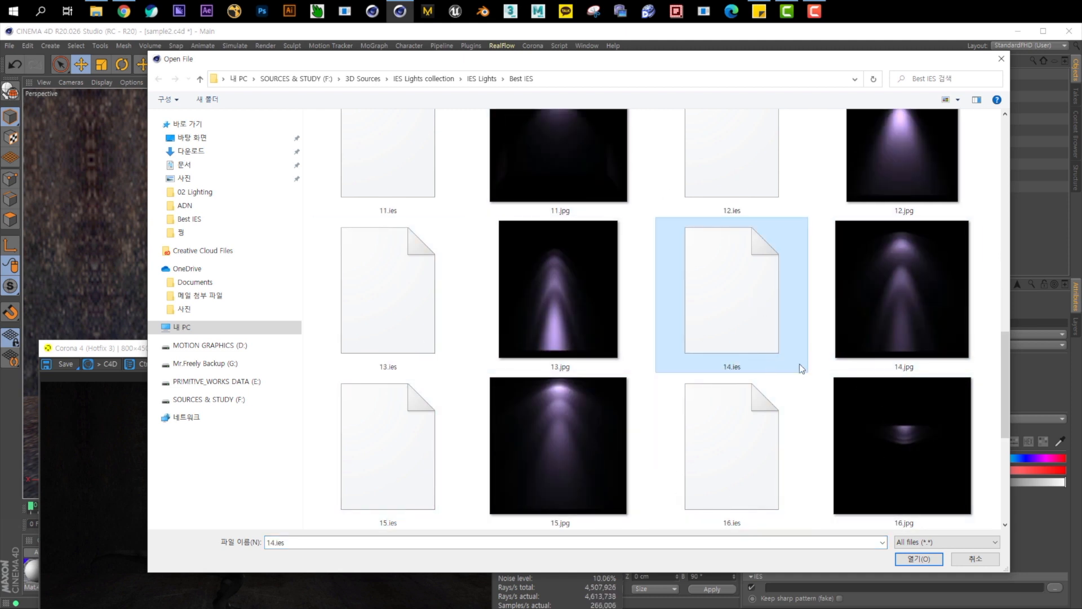
scroll(804, 371, "down", 3)
scroll(804, 361, "up", 3)
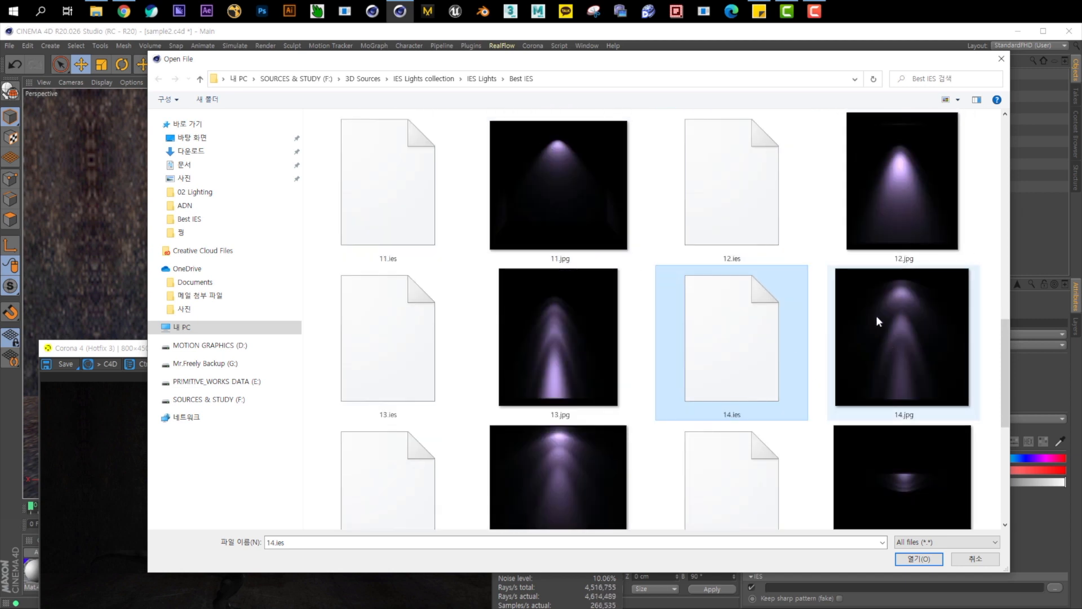
left_click(737, 199)
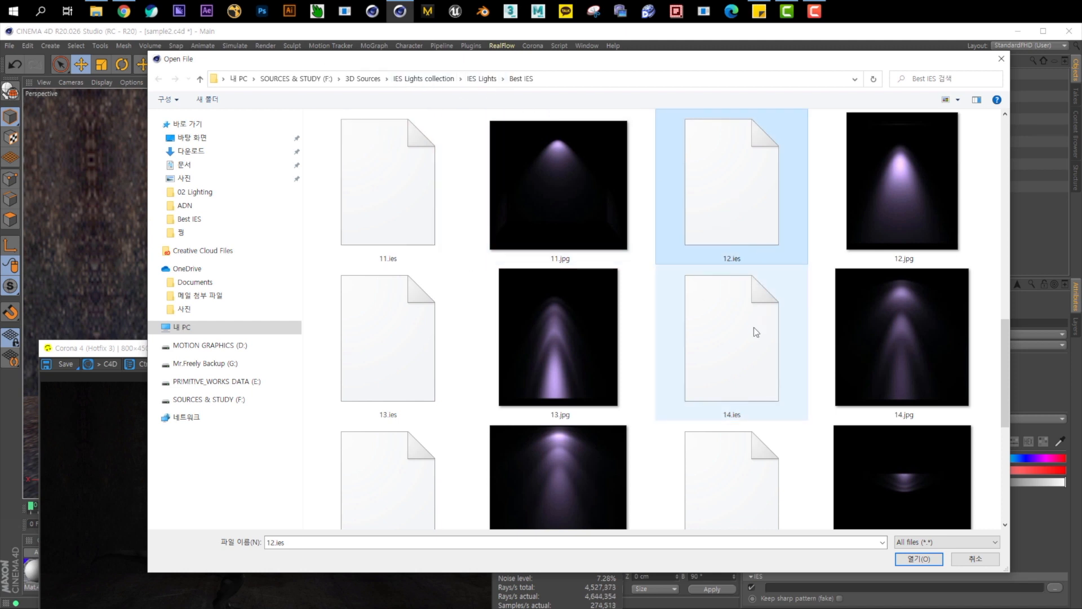
scroll(754, 327, "up", 2)
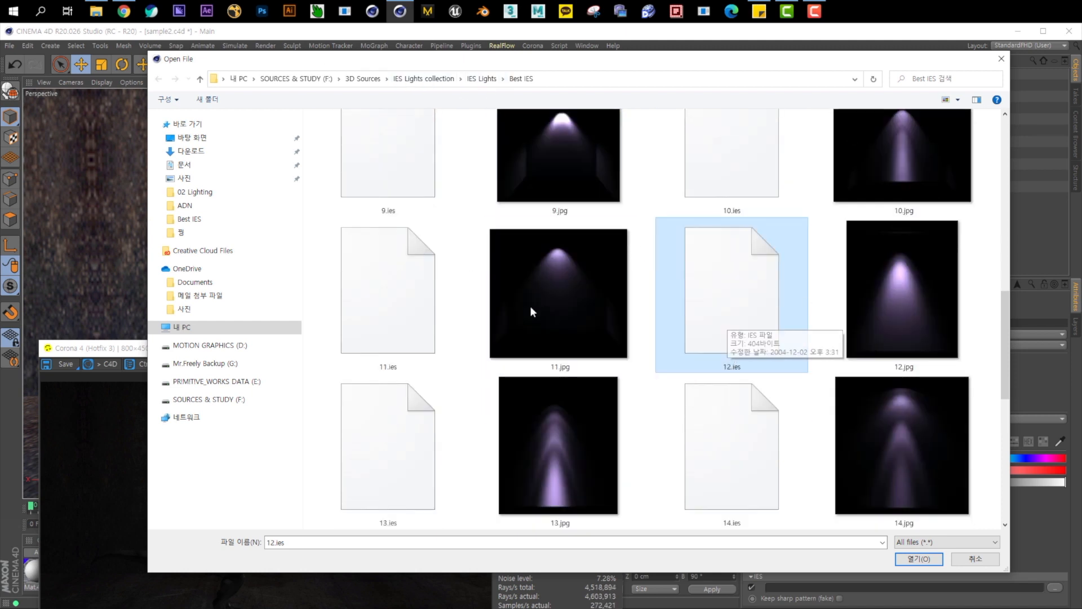
scroll(772, 430, "down", 4)
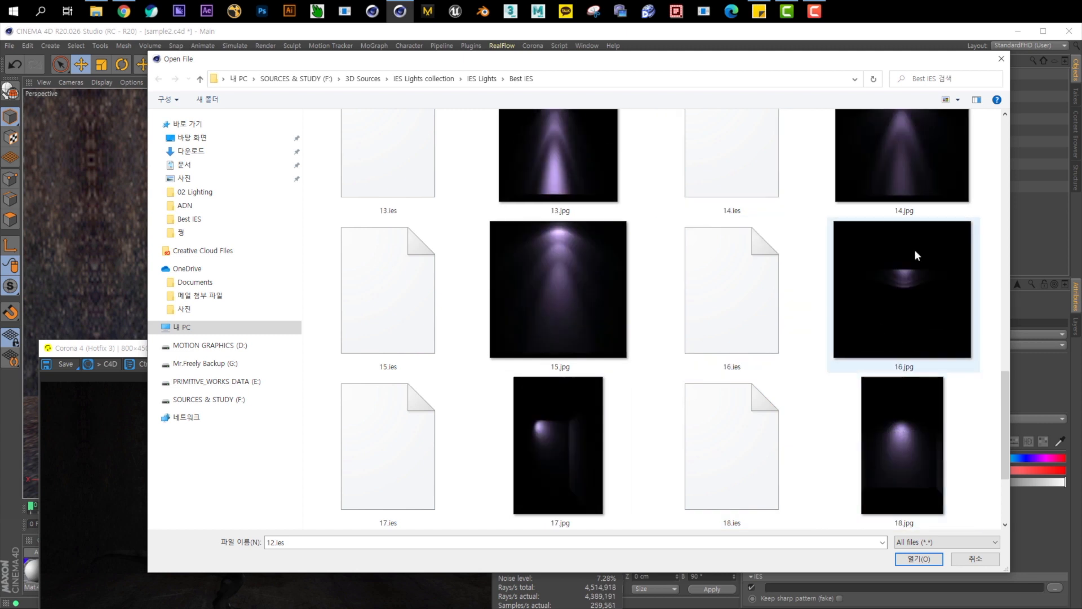
scroll(654, 361, "up", 12)
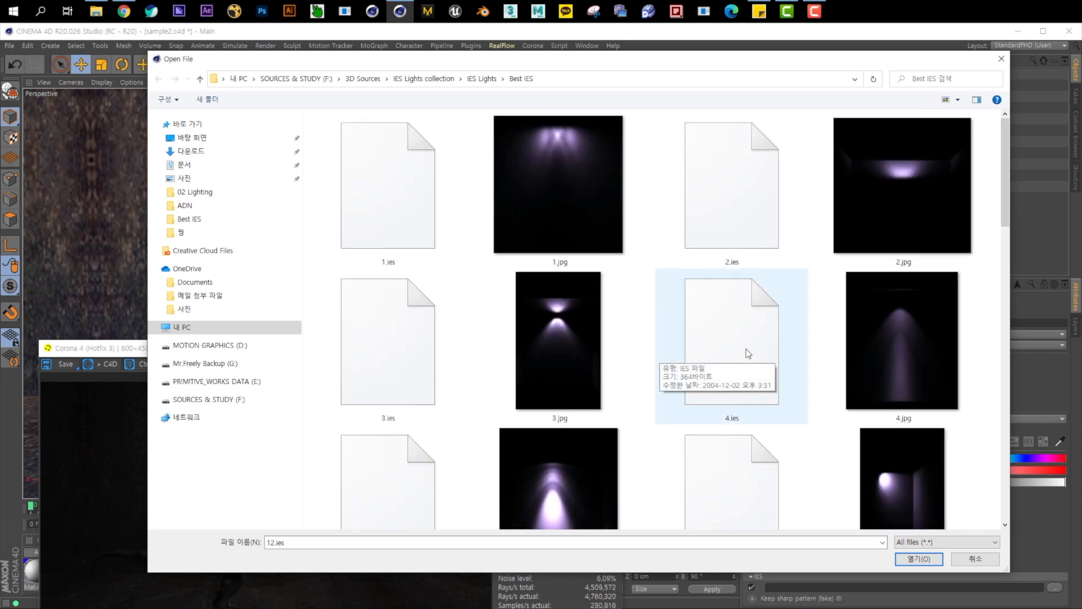
scroll(750, 353, "down", 3)
scroll(785, 346, "down", 9)
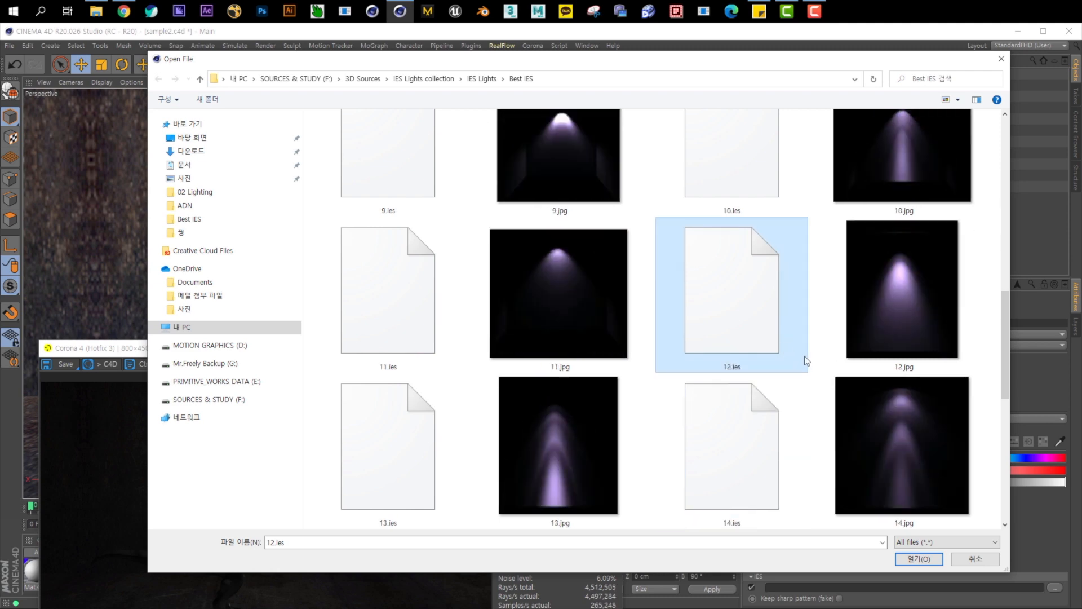
Load 14.ies as the IES profile of the sector light above the dinosaur.
left_click(792, 519)
left_click(936, 561)
left_click(1026, 355)
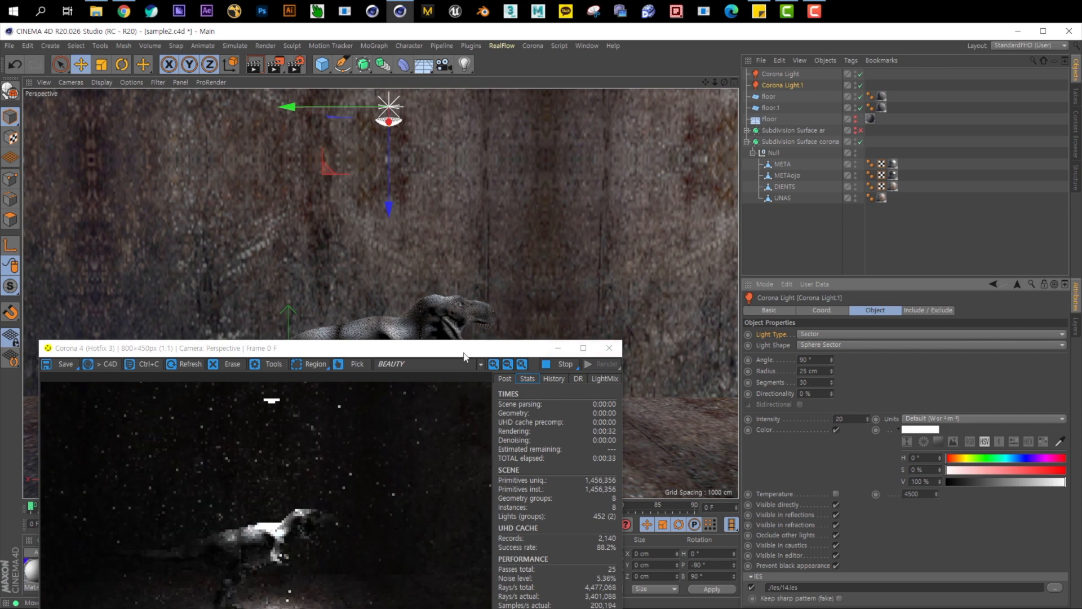
Toggle IES on the sector light to check its effect and place the render window clear of the dinosaur in the viewport.
left_click_drag(472, 352, 854, 141)
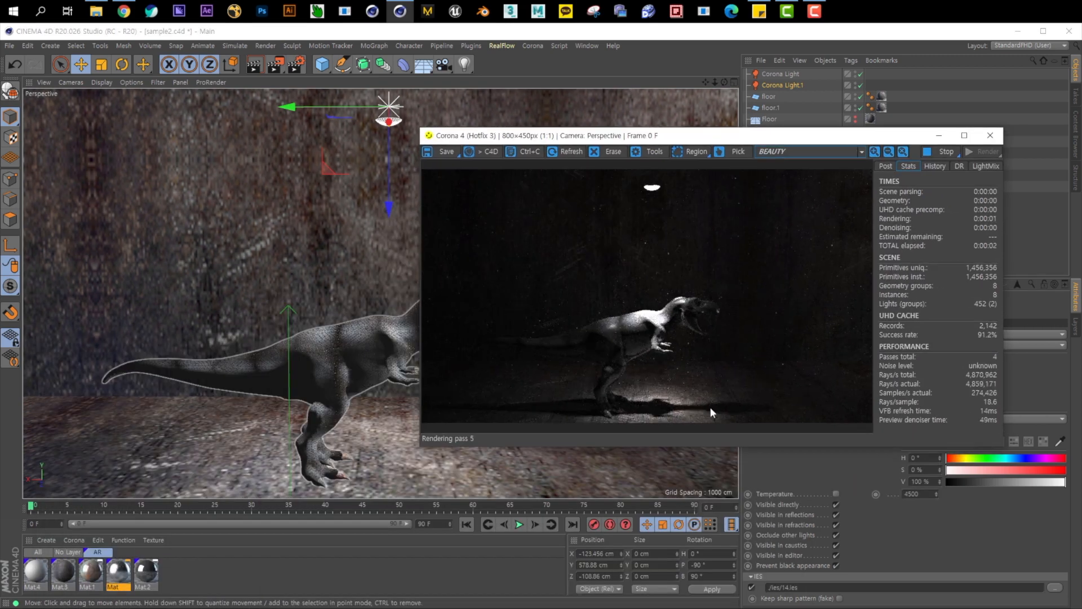
left_click(753, 588)
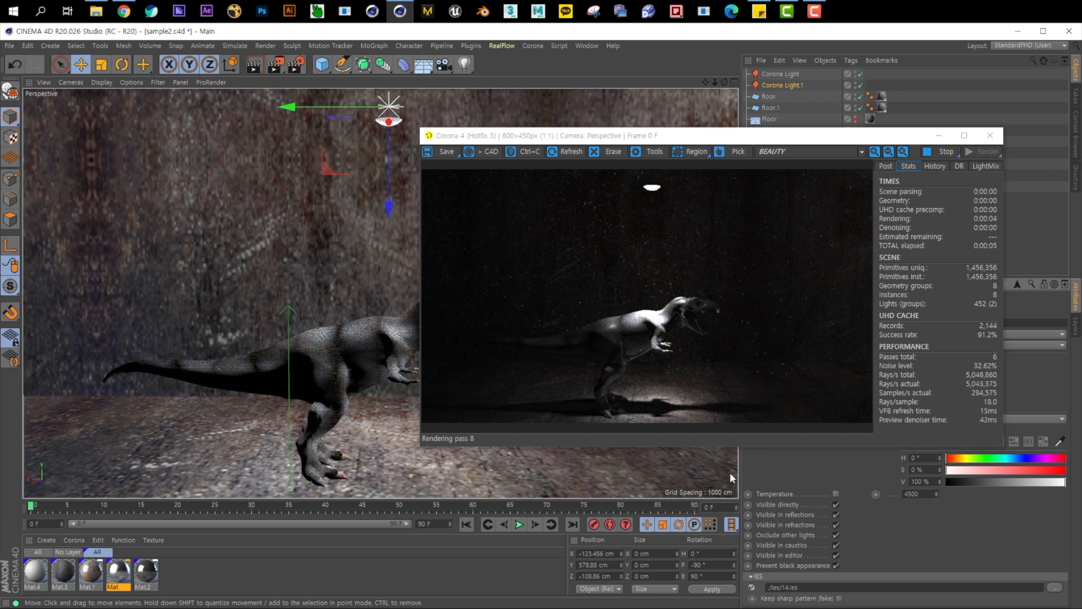
left_click_drag(649, 136, 747, 161)
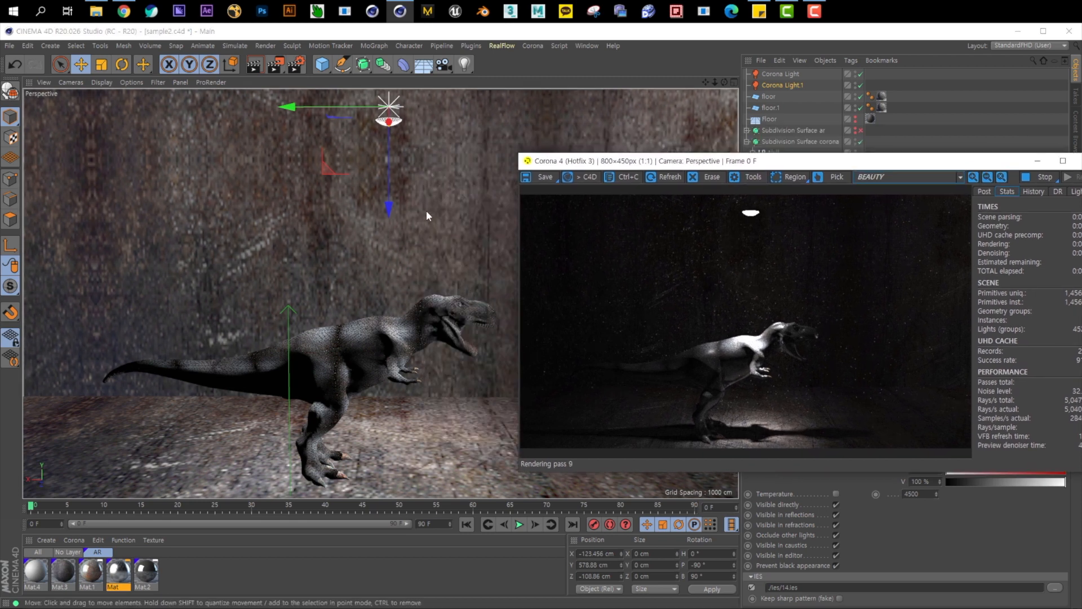
Move the wall plane close behind the dinosaur, to about X 168 cm, Y 80 cm, Z -155 cm.
left_click_drag(426, 211, 404, 242, "alt")
left_click(443, 251)
left_click_drag(241, 398, 116, 496)
Examine the 14.ies light pattern on the wall and dinosaur from close and distant views.
left_click_drag(273, 317, 319, 310, "alt")
middle_click_drag(262, 309, 292, 273, "alt")
right_click_drag(245, 234, 317, 281, "alt")
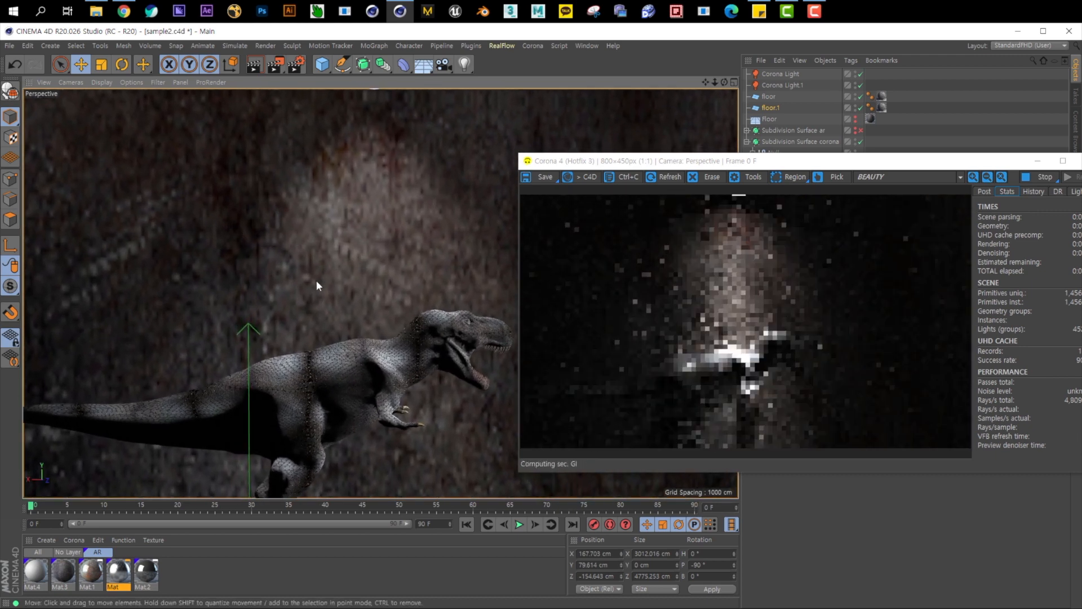
middle_click_drag(322, 268, 325, 238, "alt")
right_click_drag(297, 239, 369, 268, "alt")
middle_click_drag(333, 292, 320, 241, "alt")
right_click_drag(320, 241, 399, 278, "alt")
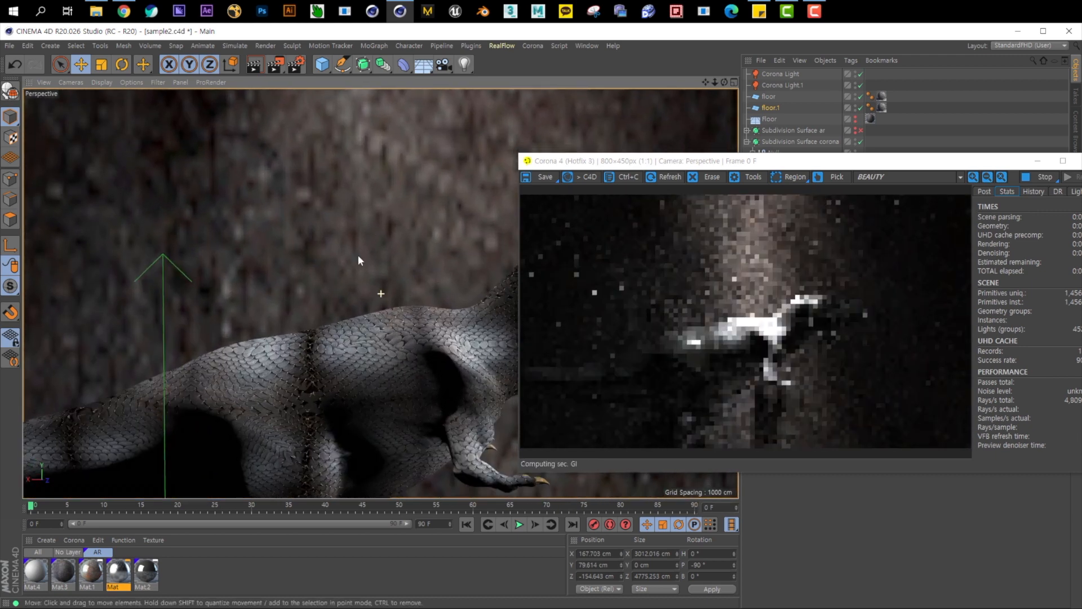
middle_click_drag(419, 313, 314, 275, "alt")
left_click_drag(313, 276, 383, 275, "alt")
middle_click_drag(382, 276, 285, 280, "alt")
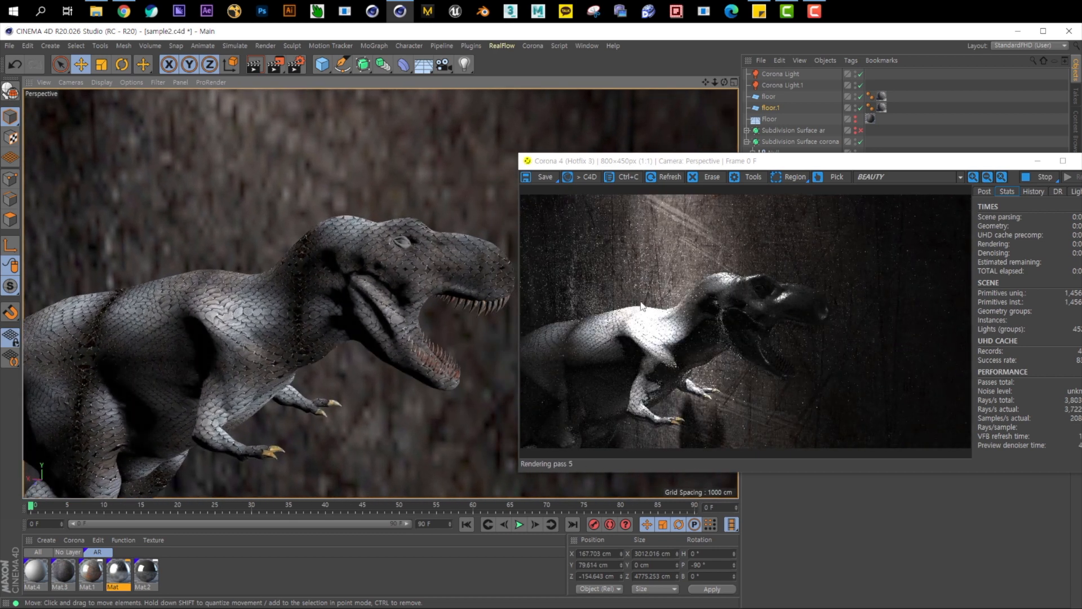
right_click_drag(361, 247, 299, 281, "alt")
middle_click_drag(337, 258, 341, 293, "alt")
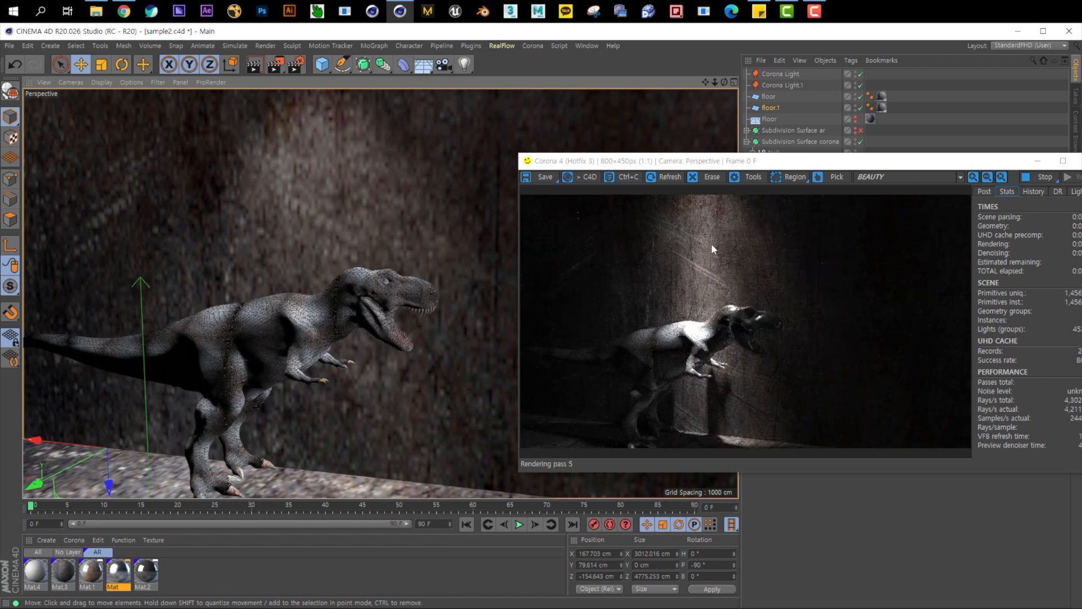
middle_click_drag(339, 166, 354, 247, "alt")
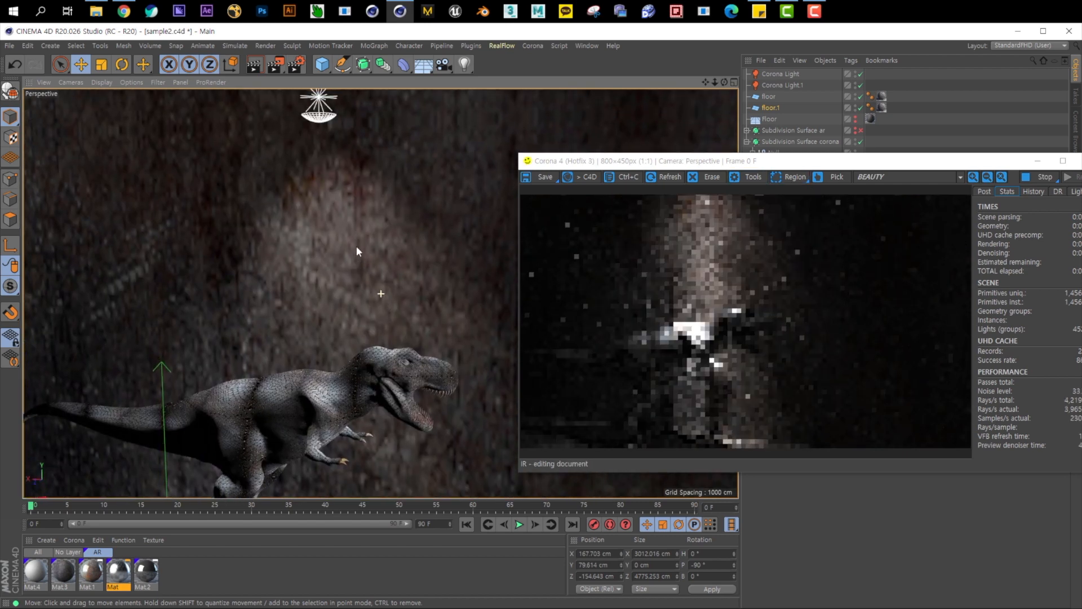
Turn on Keep sharp pattern (fake) for the sector light, comparing the render with the option on and off.
left_click_drag(734, 164, 706, 142)
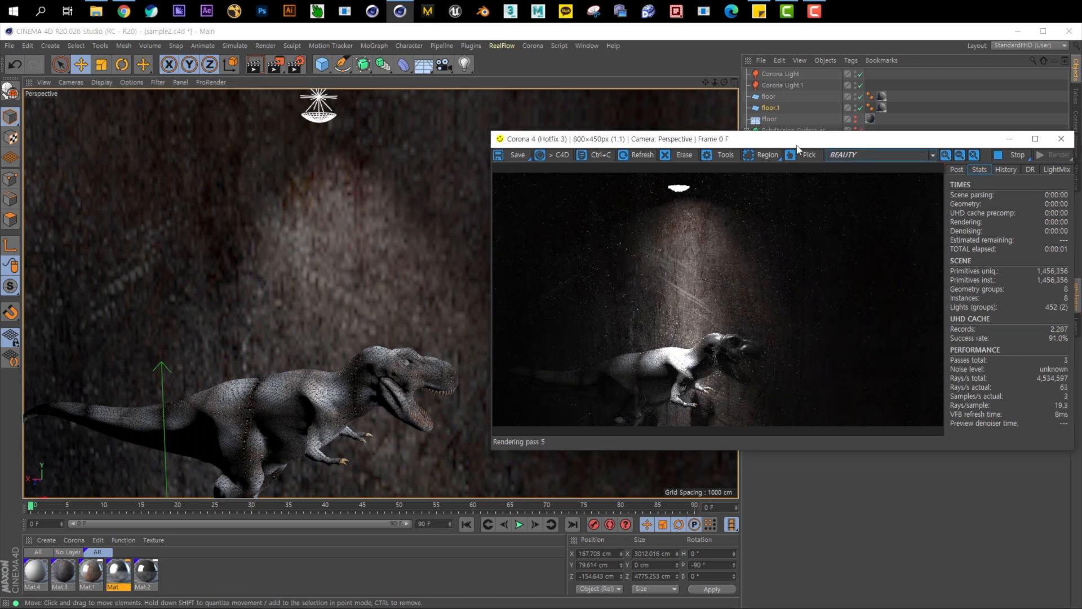
left_click(795, 85)
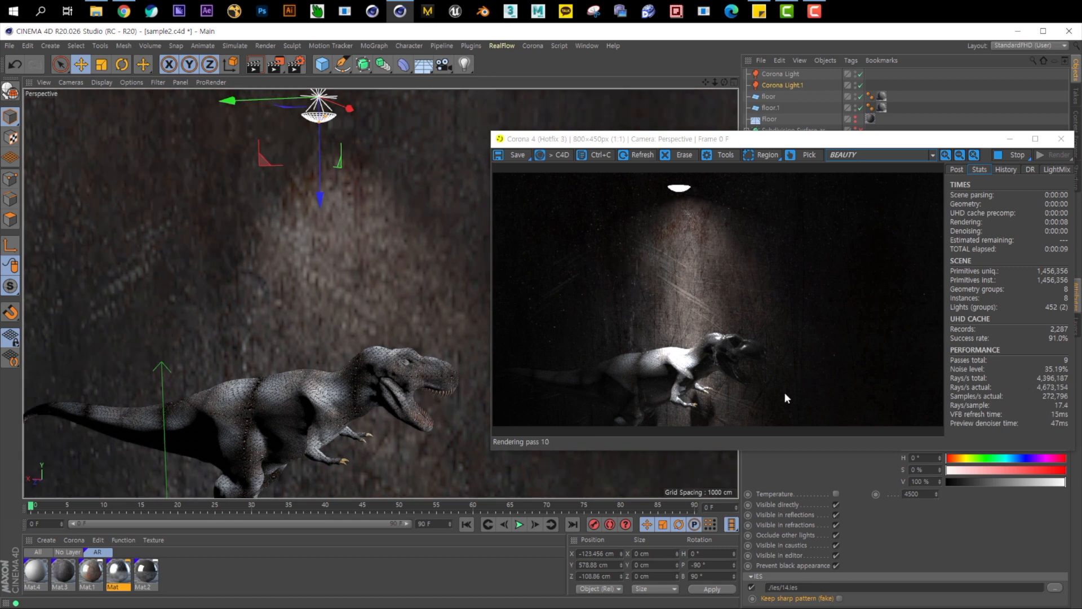
left_click(839, 599)
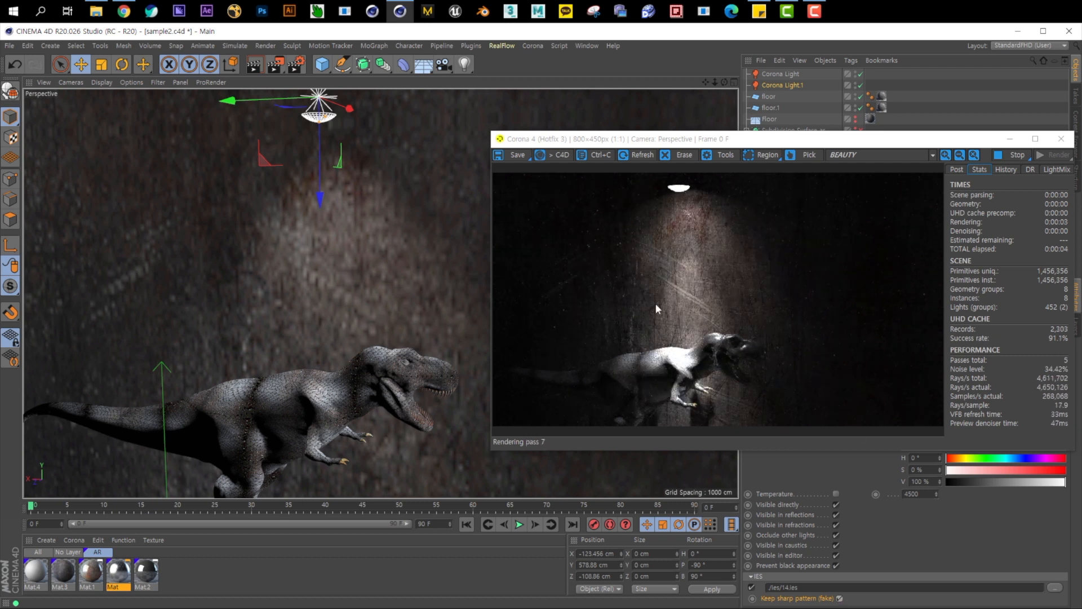
left_click(840, 598)
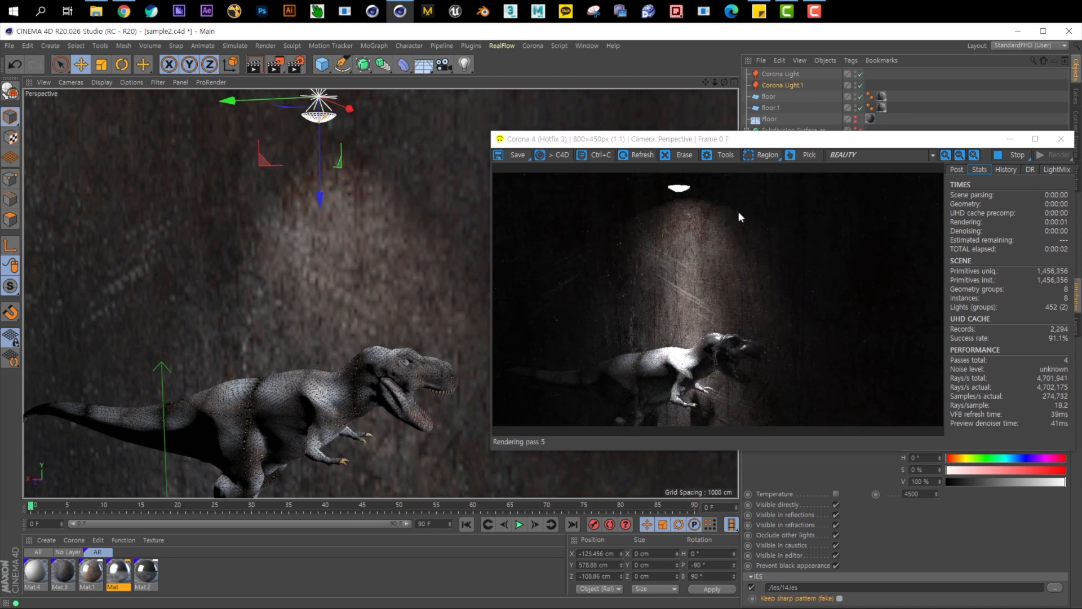
left_click(840, 599)
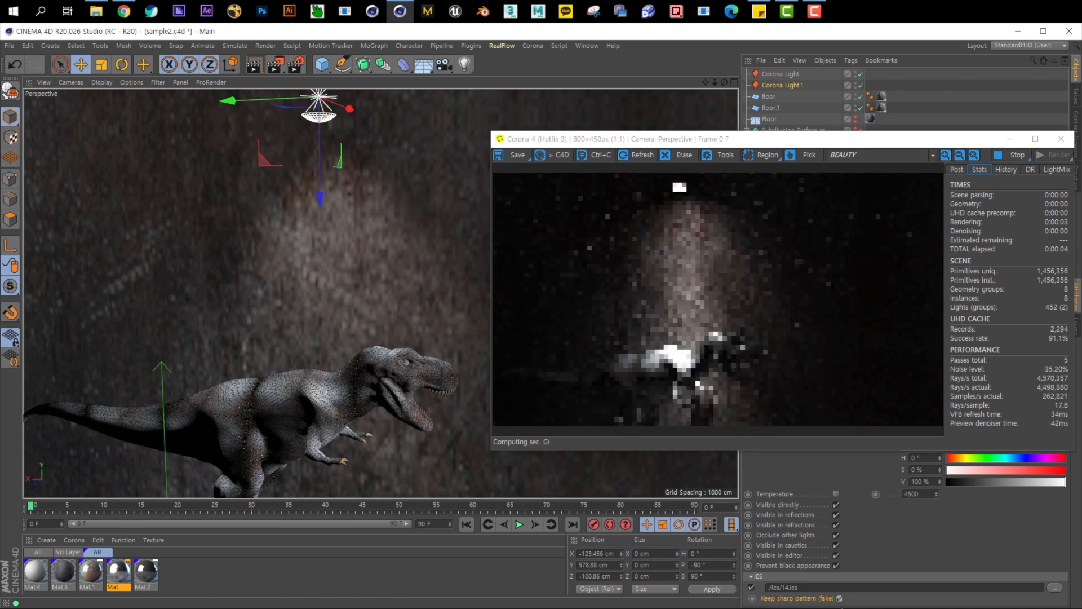
Replace the sector light's IES profile with 1.ies.
left_click(1054, 588)
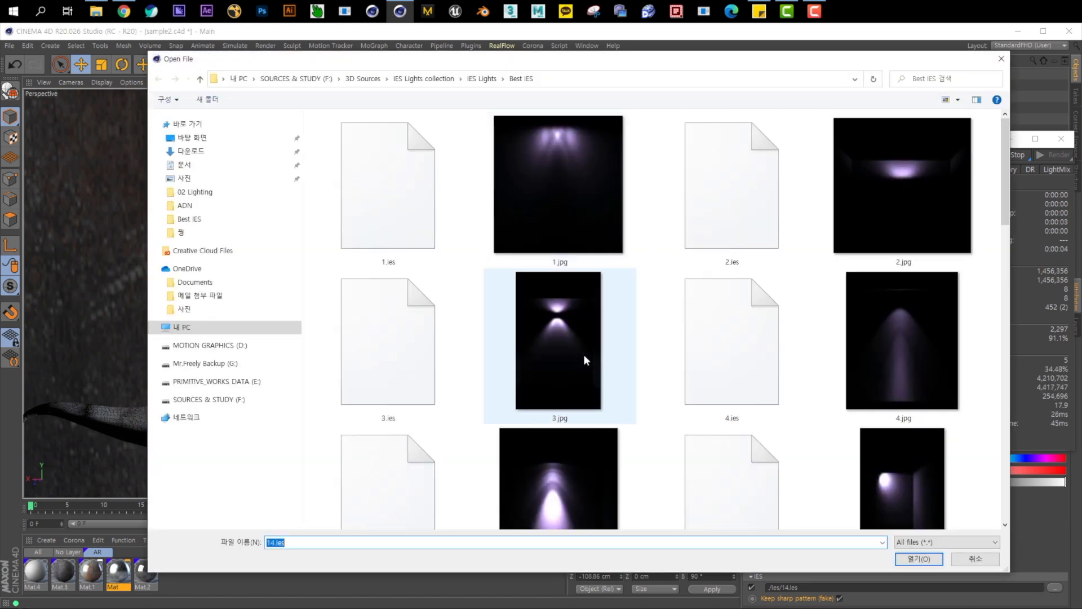
left_click(448, 217)
left_click(936, 559)
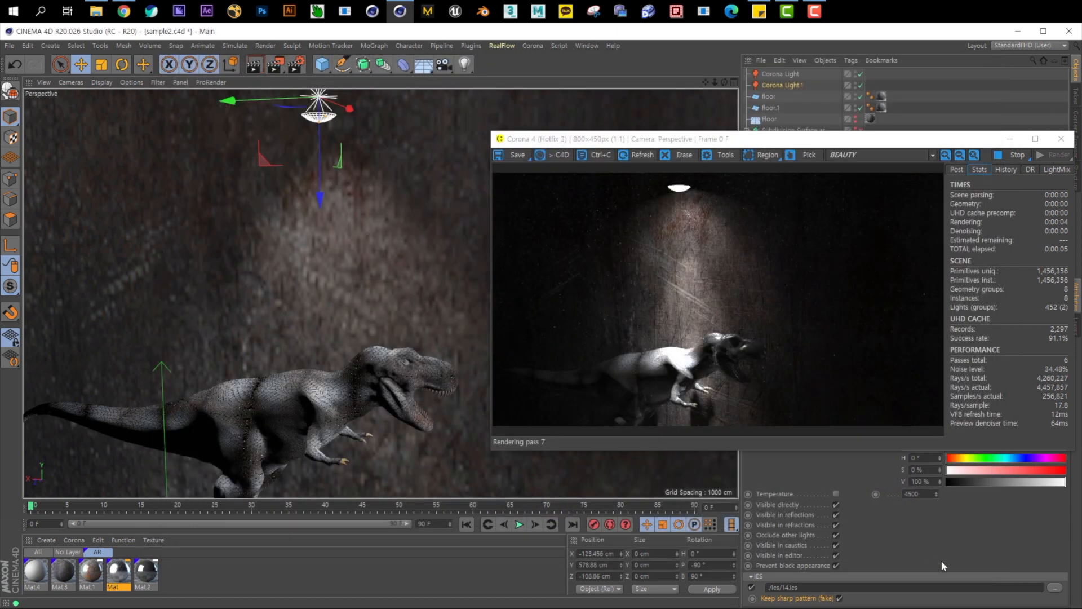
left_click(1081, 360)
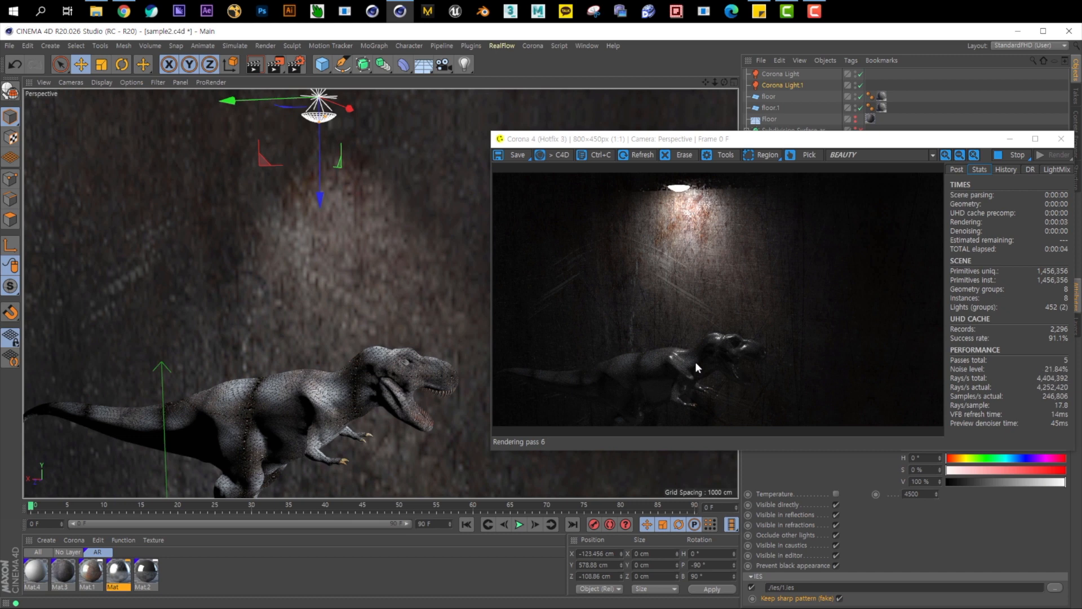
Turn off Occlude other lights for the sector light with the dinosaur framed close up.
scroll(341, 329, "up", 4)
left_click_drag(358, 318, 347, 246, "alt")
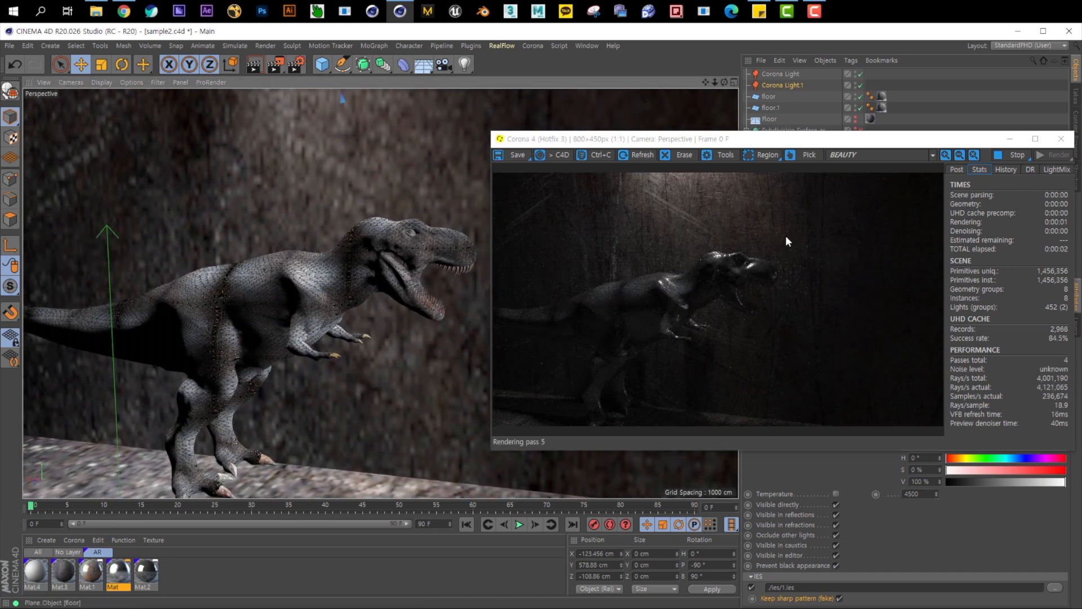
right_click_drag(262, 274, 300, 275, "alt")
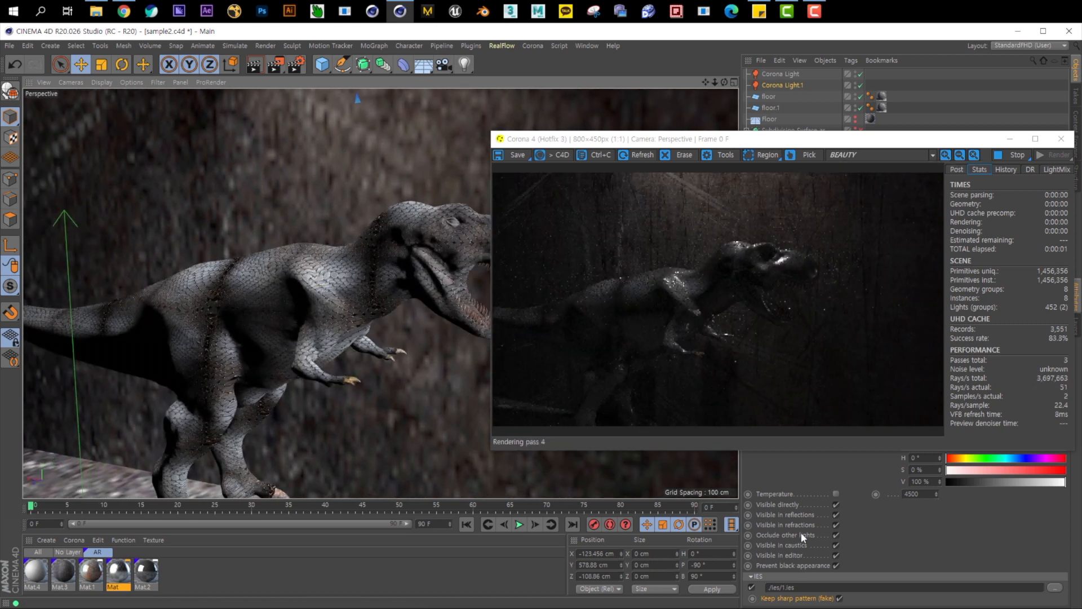
left_click(832, 534)
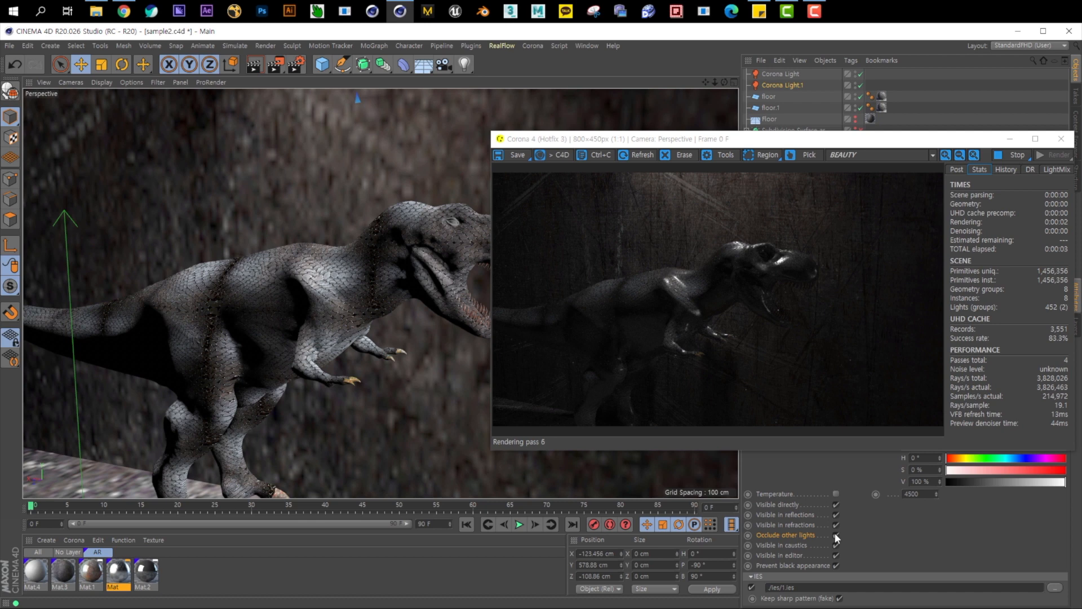
left_click(836, 535)
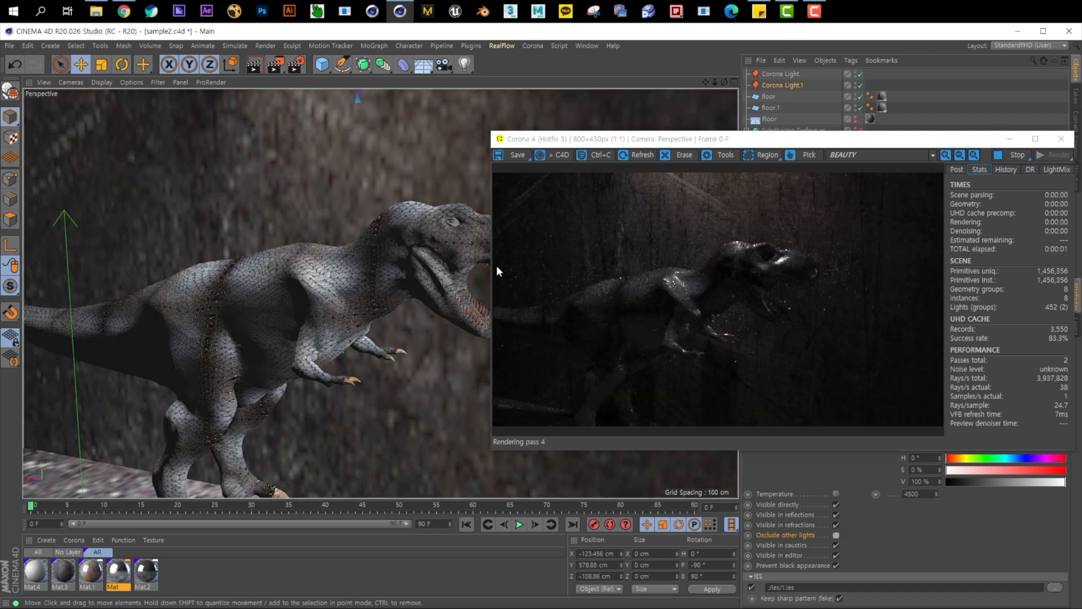
Inspect the 1.ies lighting on the wall and dinosaur from several angles, finishing on the dinosaur's head.
left_click_drag(399, 300, 347, 284, "alt")
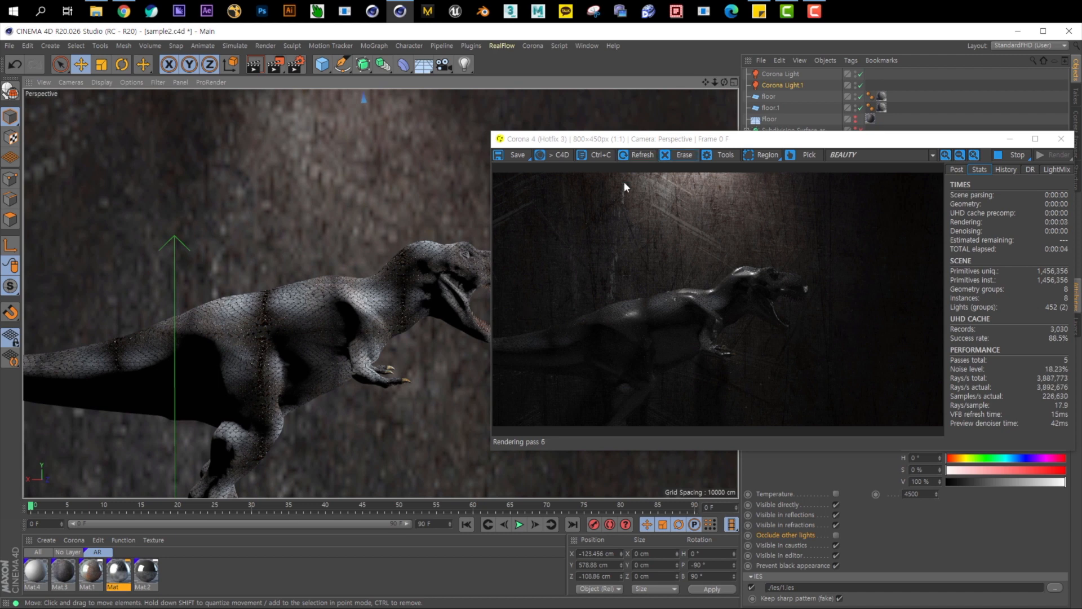
scroll(235, 268, "down", 3)
middle_click_drag(244, 274, 283, 316, "alt")
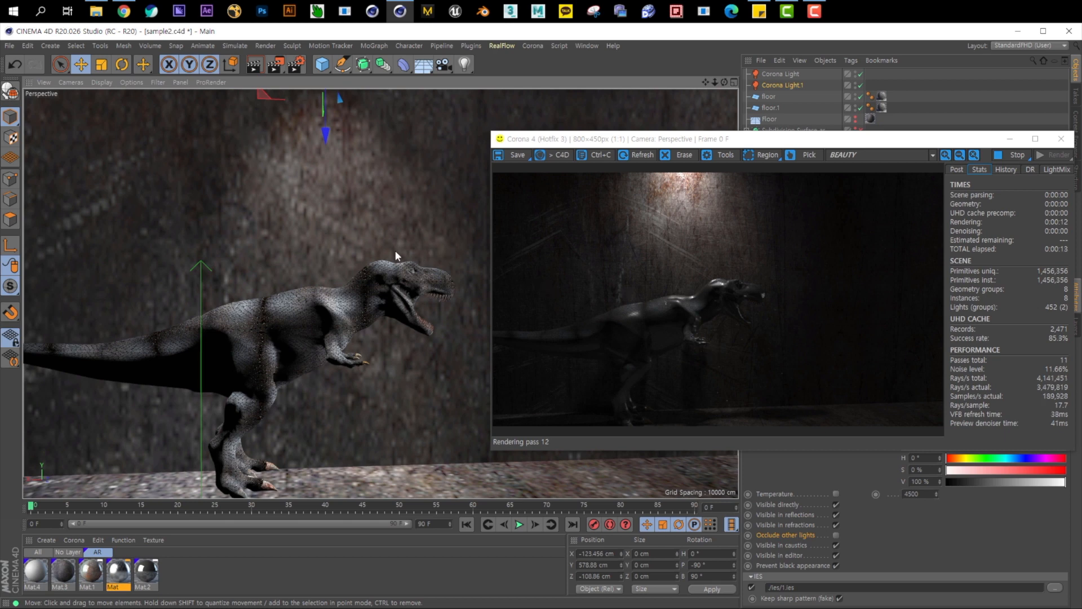
scroll(395, 251, "up", 2)
middle_click_drag(335, 263, 376, 250, "alt")
scroll(372, 252, "down", 1)
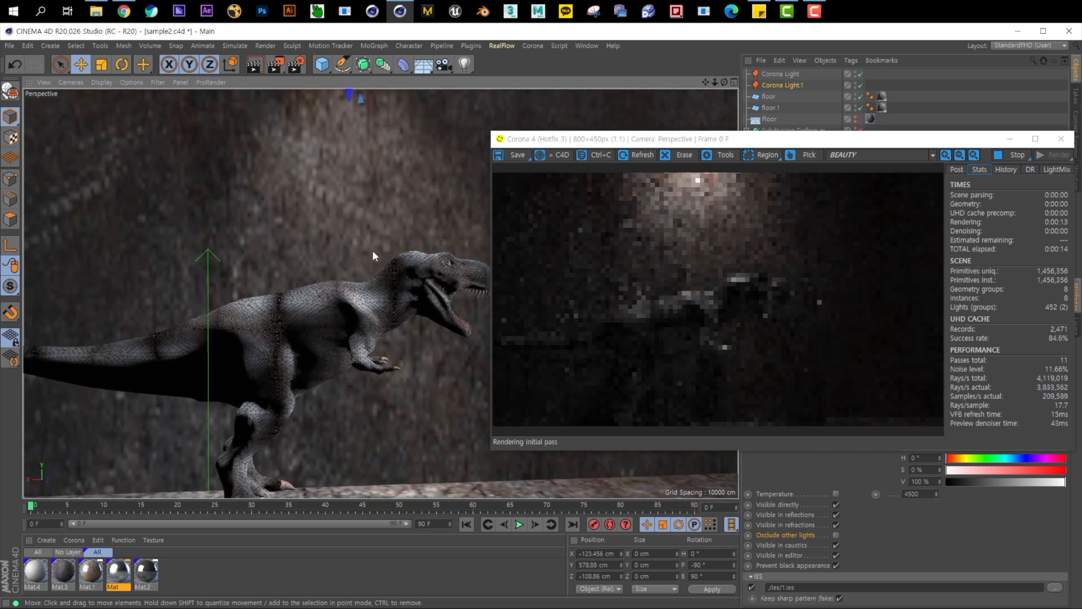
left_click_drag(437, 305, 308, 323, "alt")
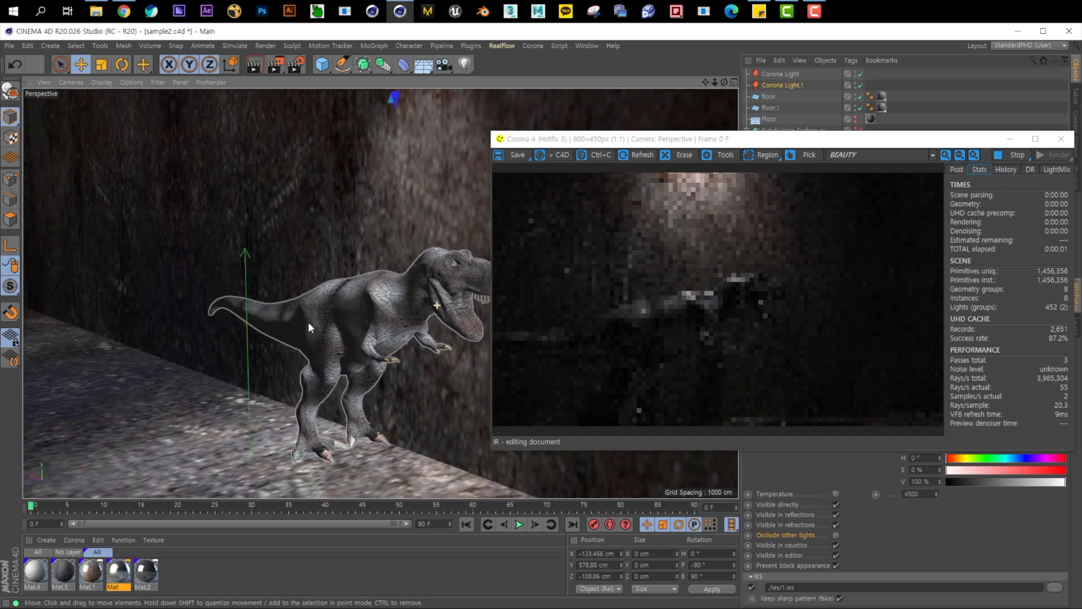
scroll(459, 296, "up", 3)
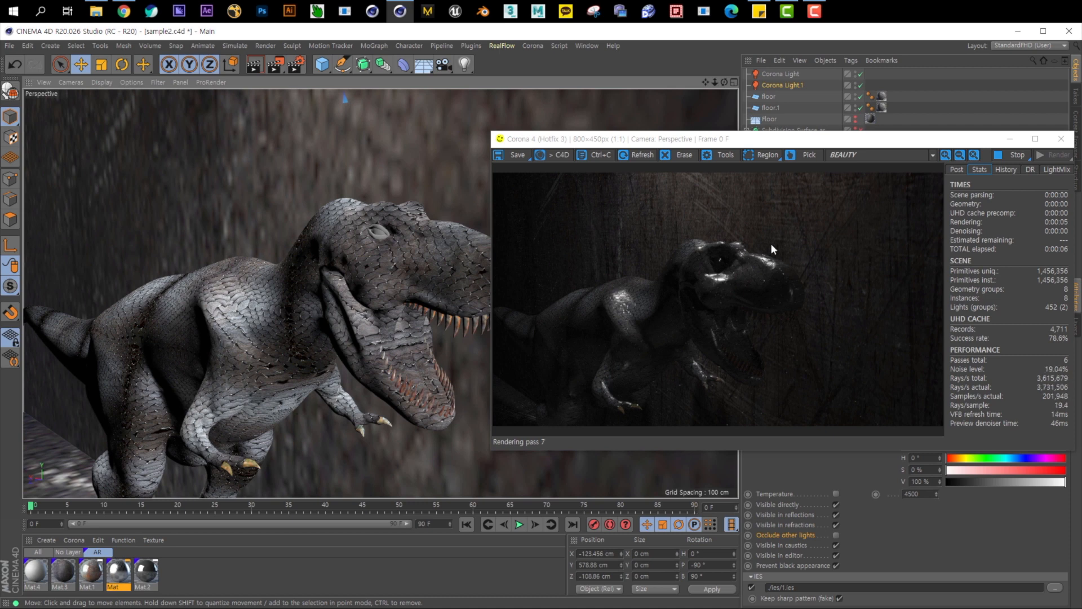
Uncover the sector light's settings by moving the render window over the viewport, and show the light's Include / Exclude options.
left_click_drag(966, 144, 544, 163)
left_click(919, 310)
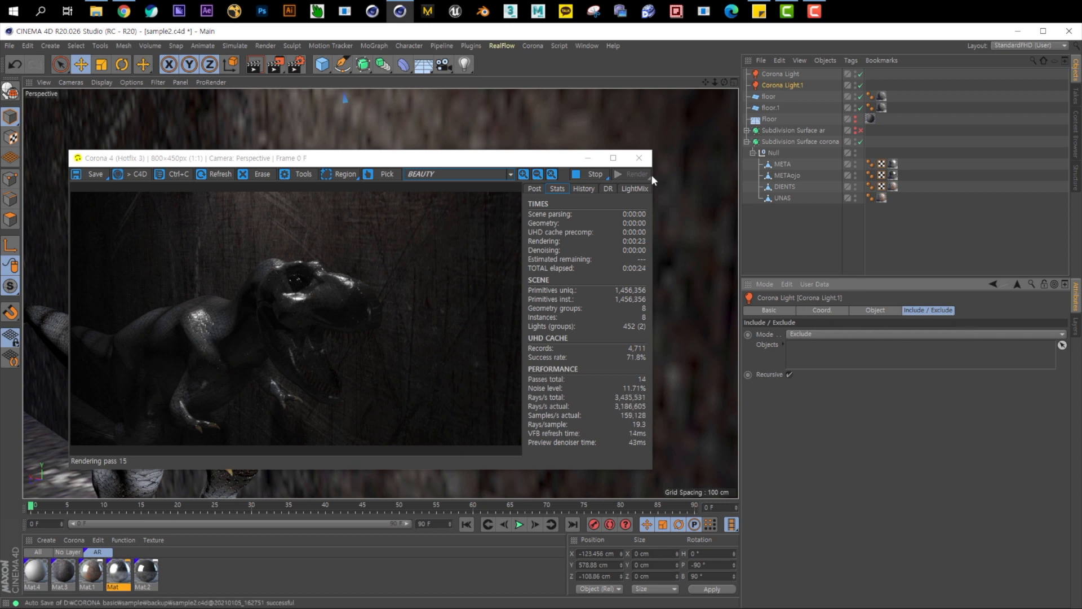
Exclude Subdivision Surface corona from the sector light's illumination and frame the dinosaur against the wall in the render.
left_click_drag(553, 159, 574, 128)
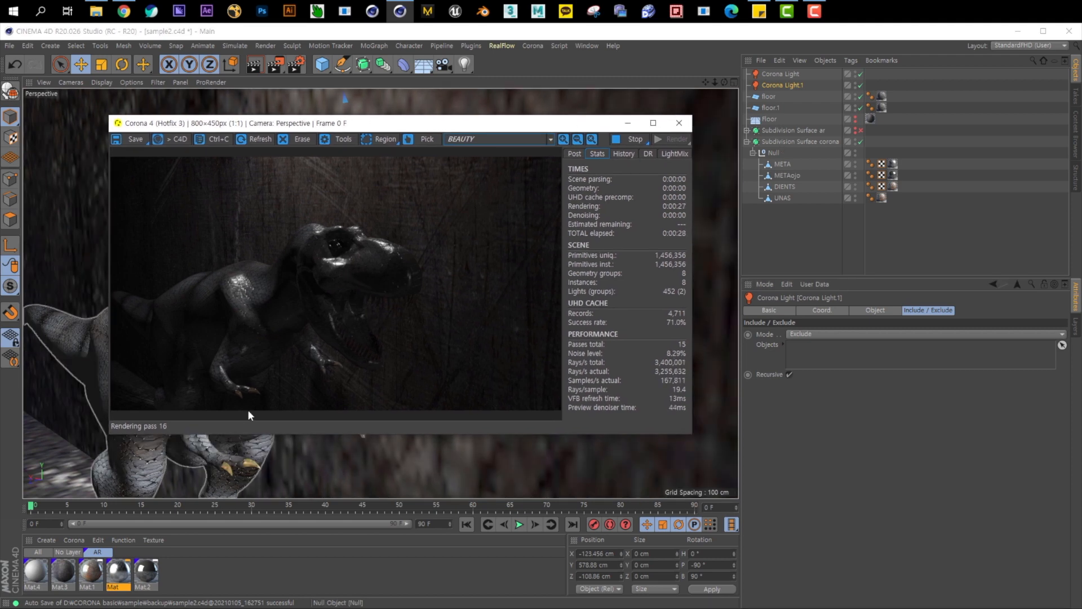
left_click_drag(308, 464, 355, 297, "alt")
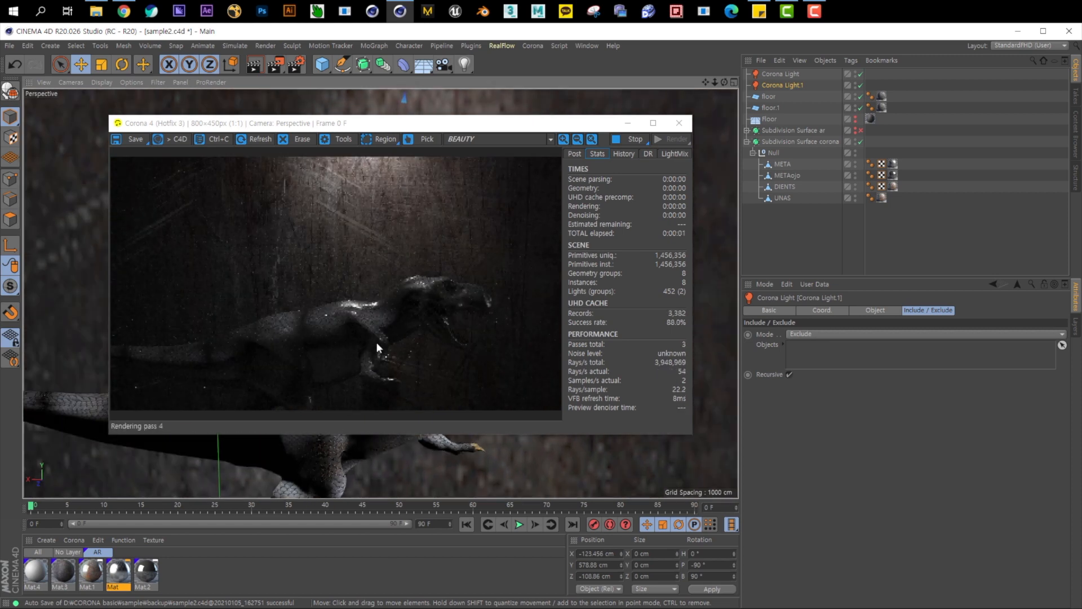
left_click_drag(804, 142, 856, 364)
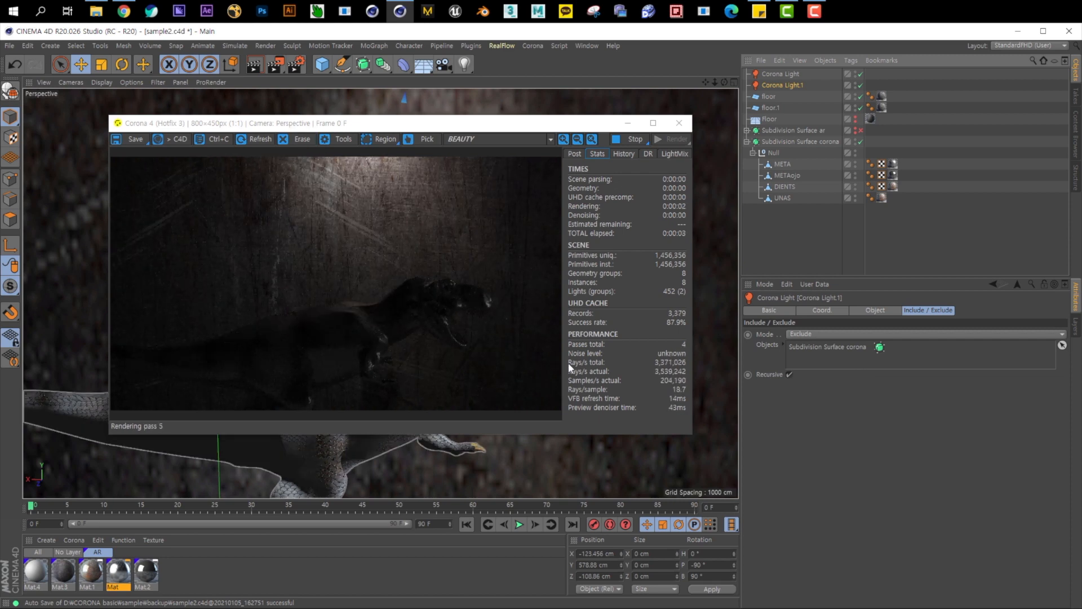
scroll(403, 469, "up", 5)
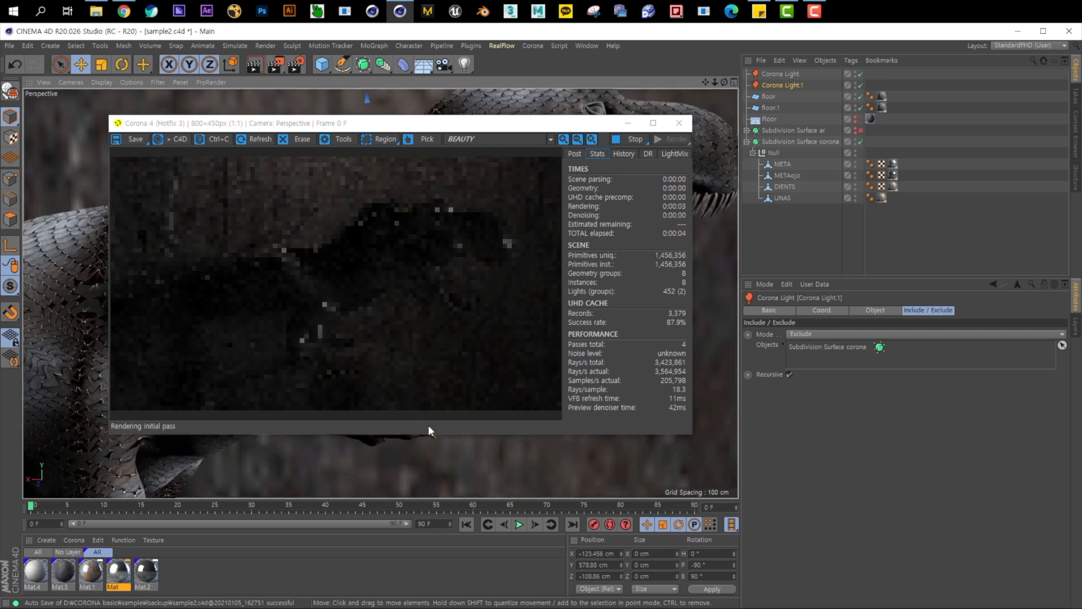
left_click_drag(419, 447, 422, 478, "alt")
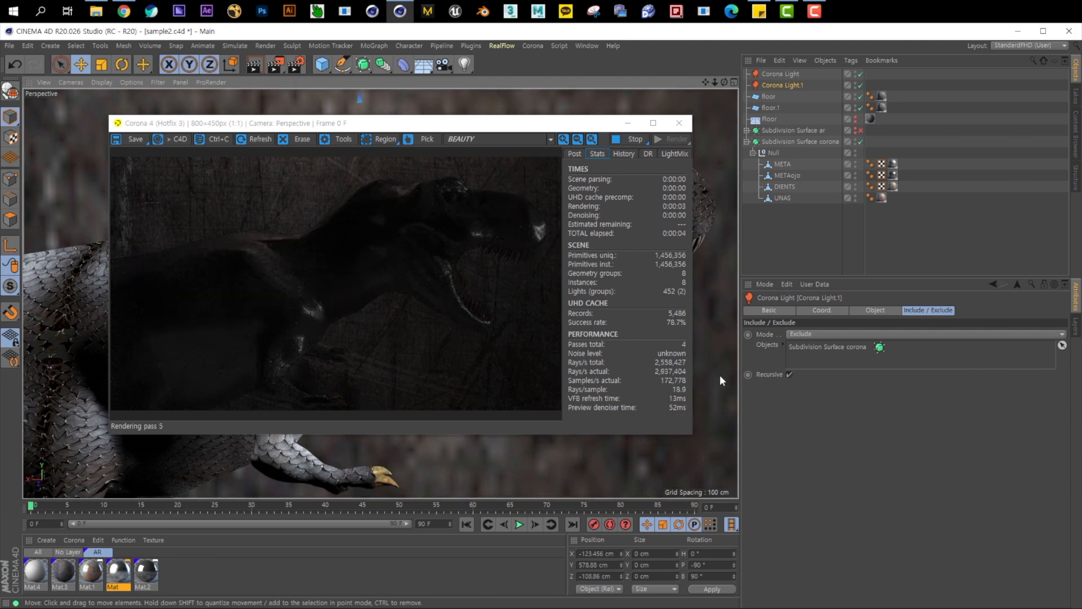
Switch the sector light's object filter mode to Include for comparison, and return it to Exclude.
left_click(821, 333)
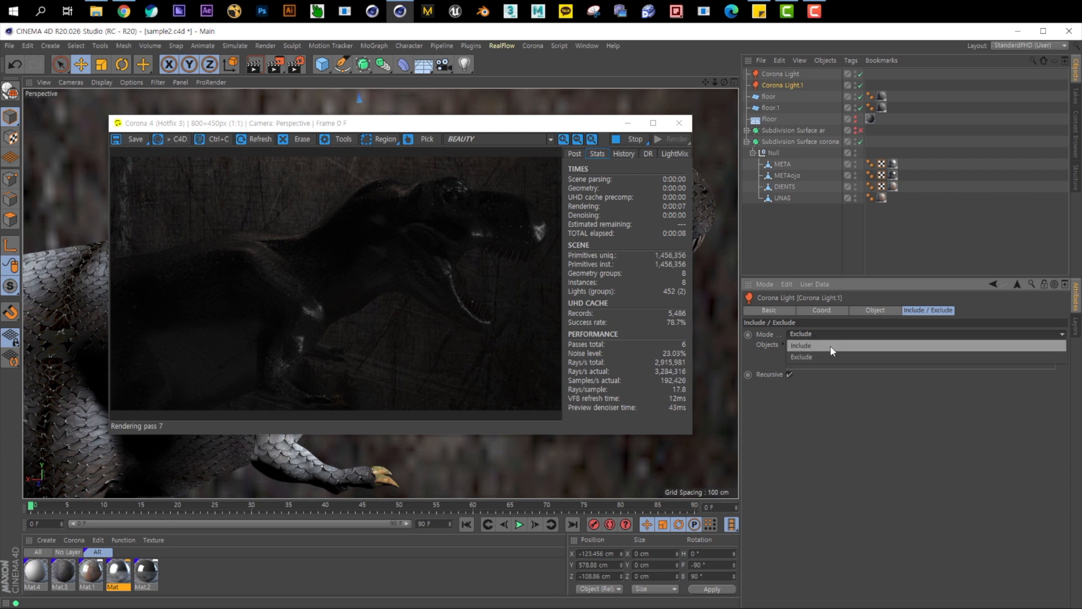
left_click(828, 346)
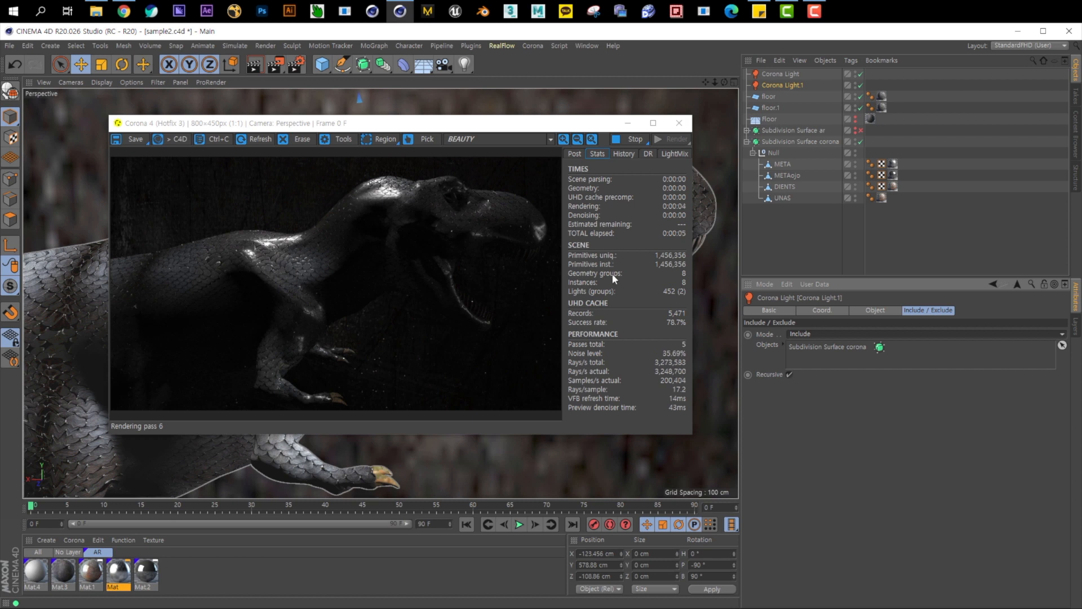
left_click(830, 334)
left_click(832, 362)
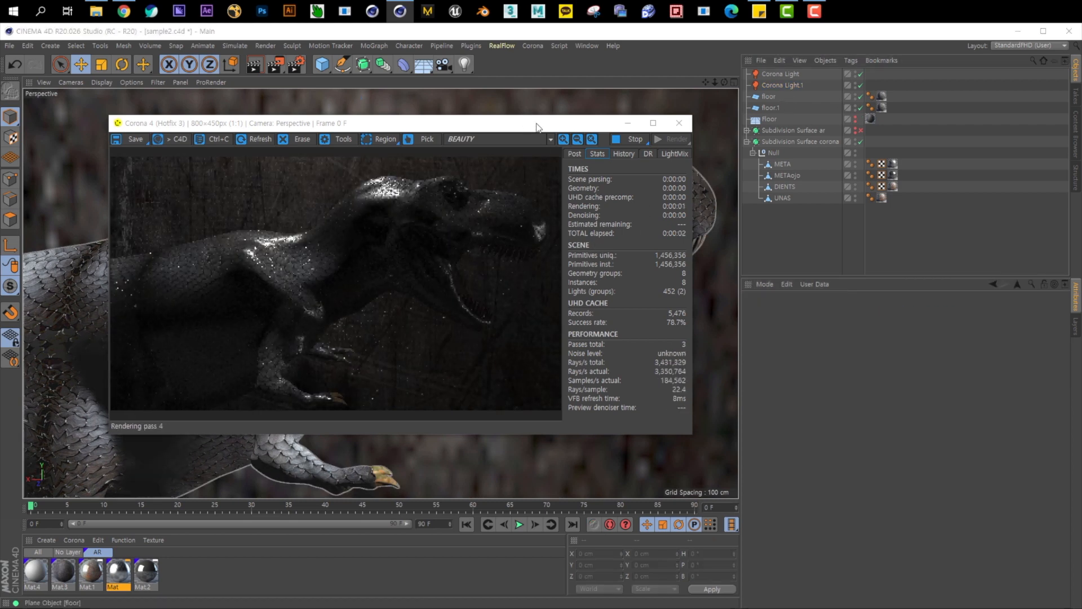
Inspect the dinosaur's head in a close-up render with the render window moved clear of it in the viewport.
left_click_drag(535, 123, 756, 122)
left_click_drag(242, 290, 53, 331, "alt")
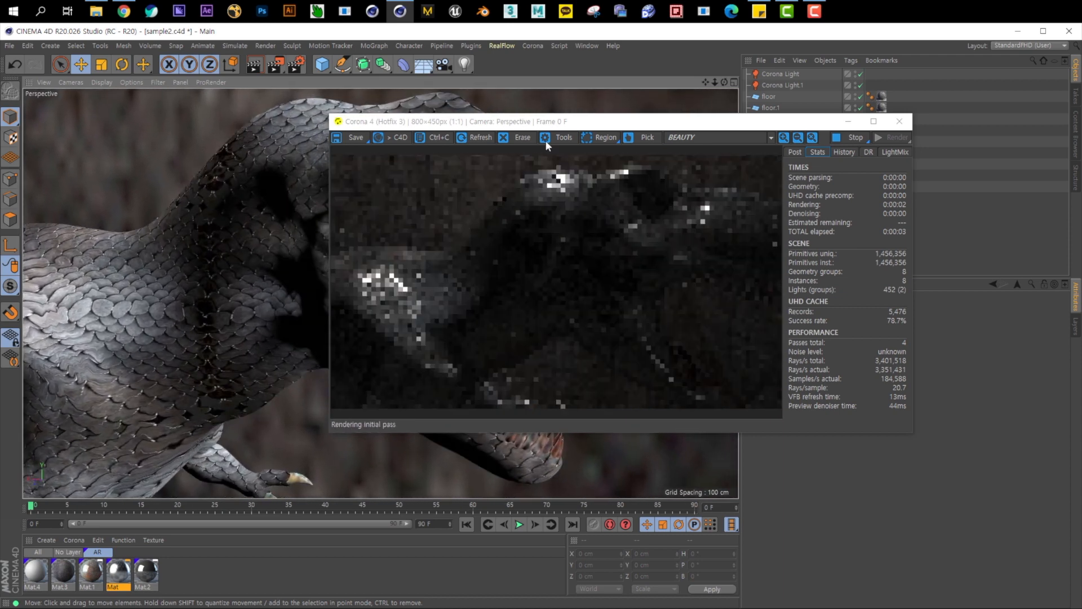
left_click_drag(562, 124, 440, 129)
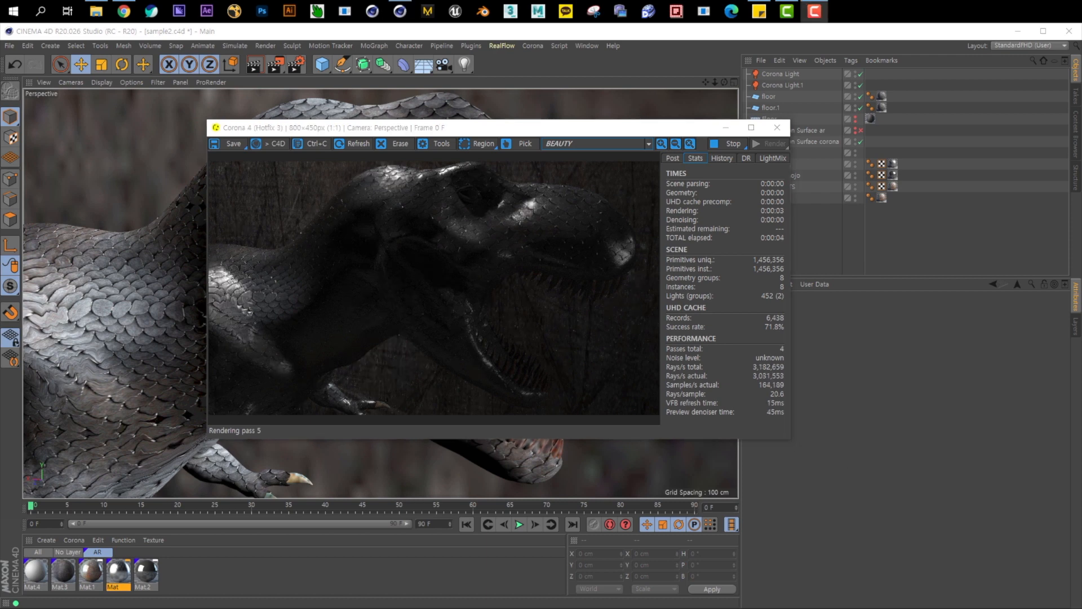
left_click_drag(595, 129, 917, 122)
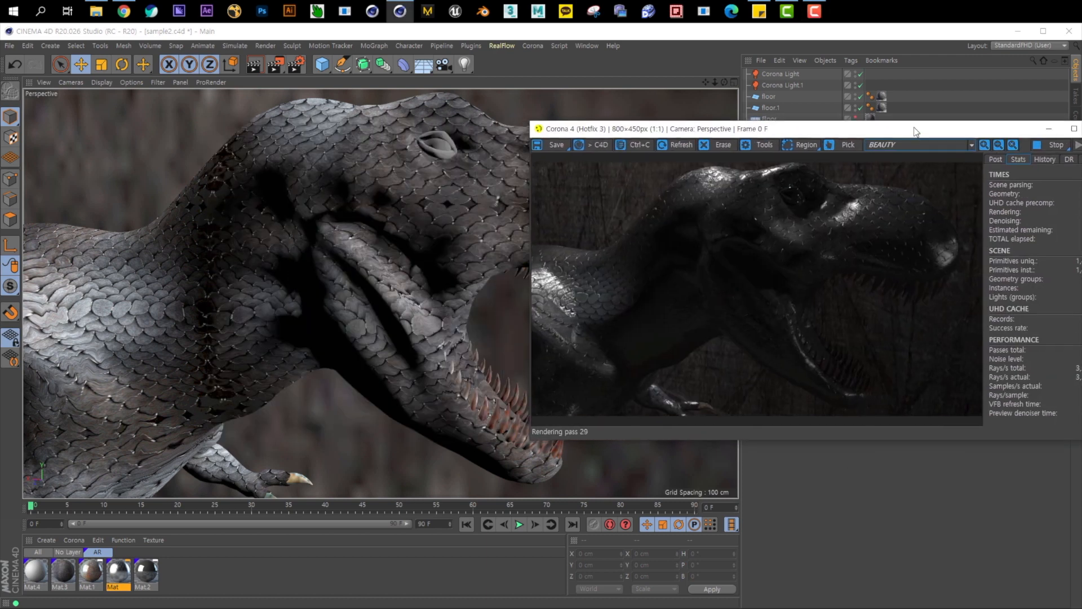
left_click_drag(706, 82, 381, 294)
left_click_drag(736, 120, 691, 138)
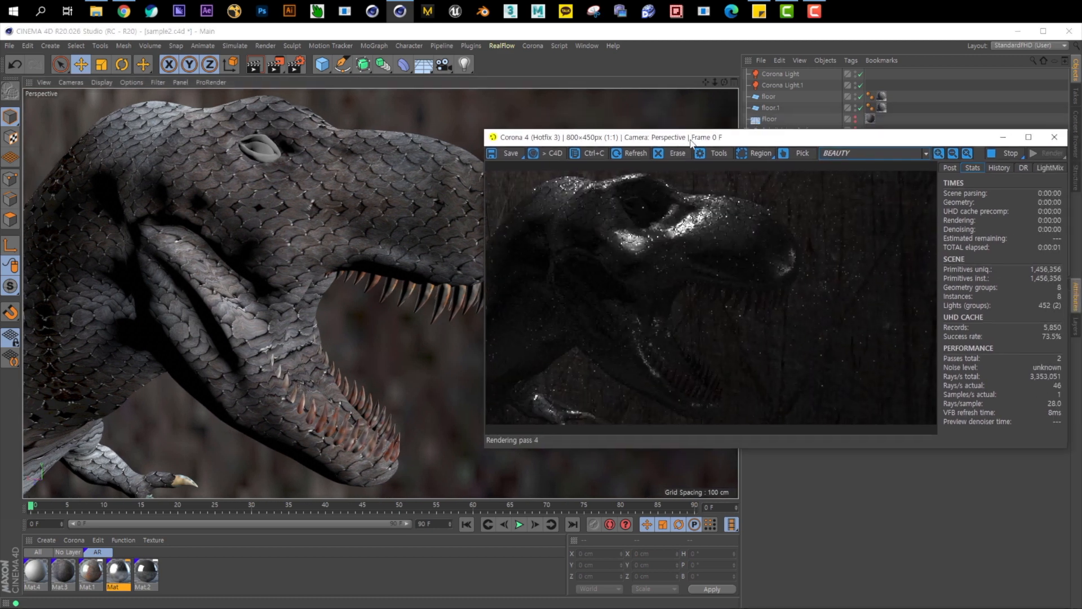